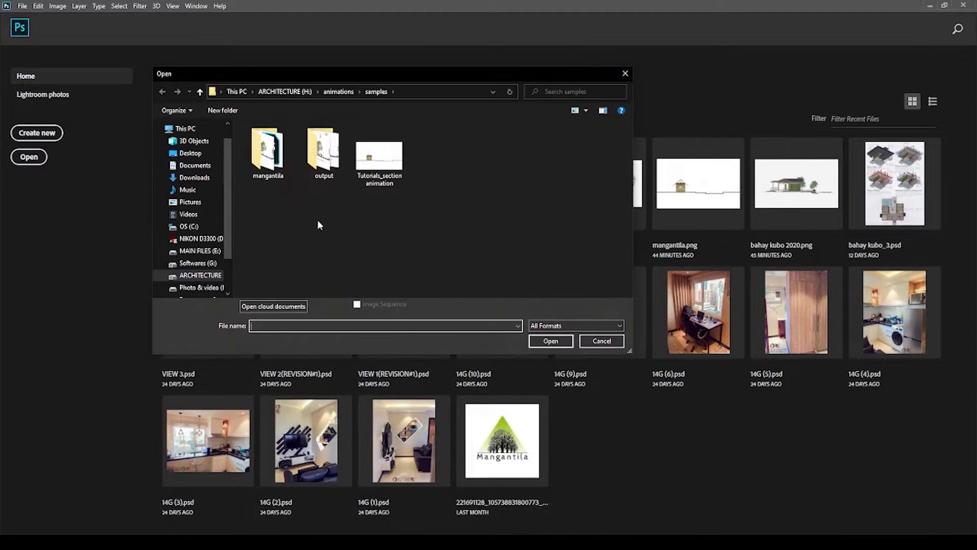
- Open Tutorials_section animation.png and unlock its Background layer into Layer 0
{"action": "left_click", "coordinate": [395, 183]}
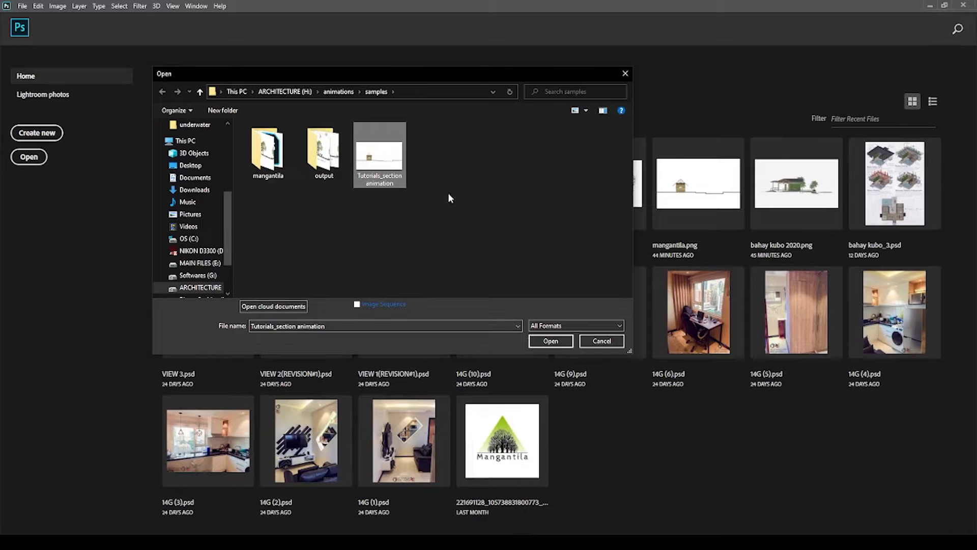
{"action": "left_click", "coordinate": [549, 342]}
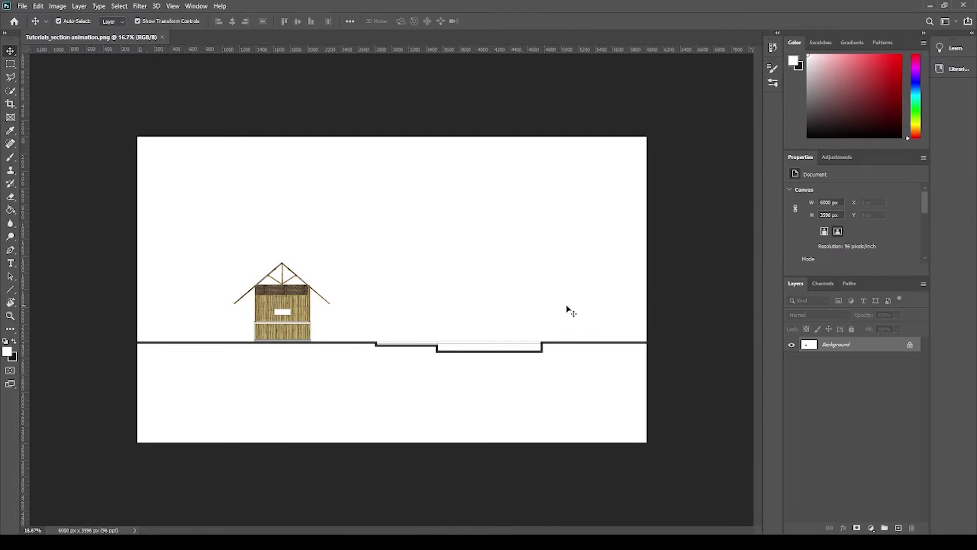
{"action": "scroll", "coordinate": [269, 375], "scroll_direction": "up", "scroll_amount": 2}
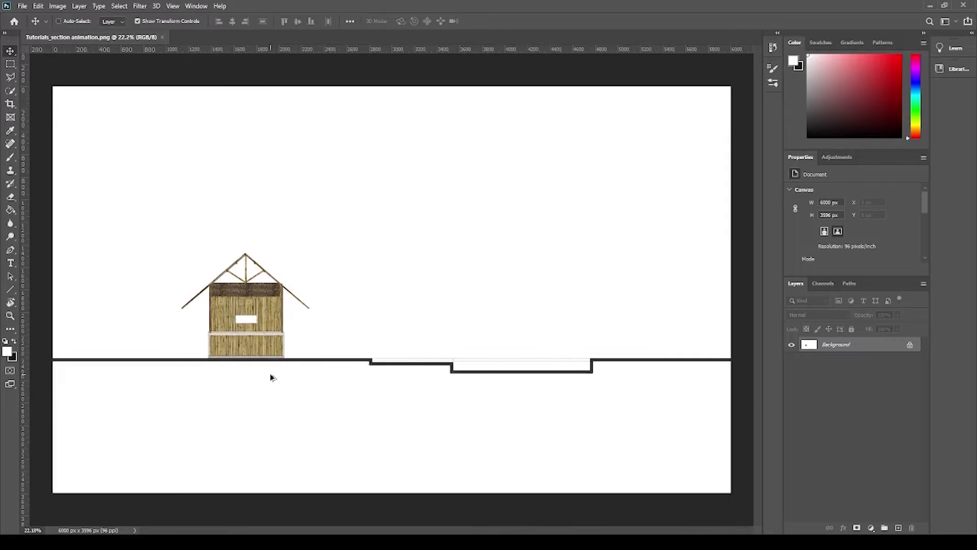
{"action": "scroll", "coordinate": [306, 377], "scroll_direction": "down", "scroll_amount": 1}
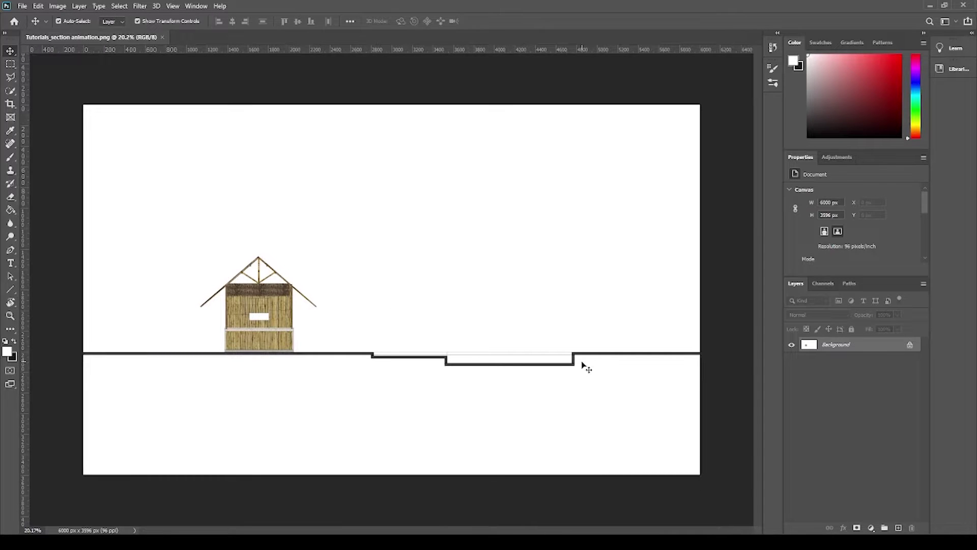
{"action": "left_click", "coordinate": [911, 346]}
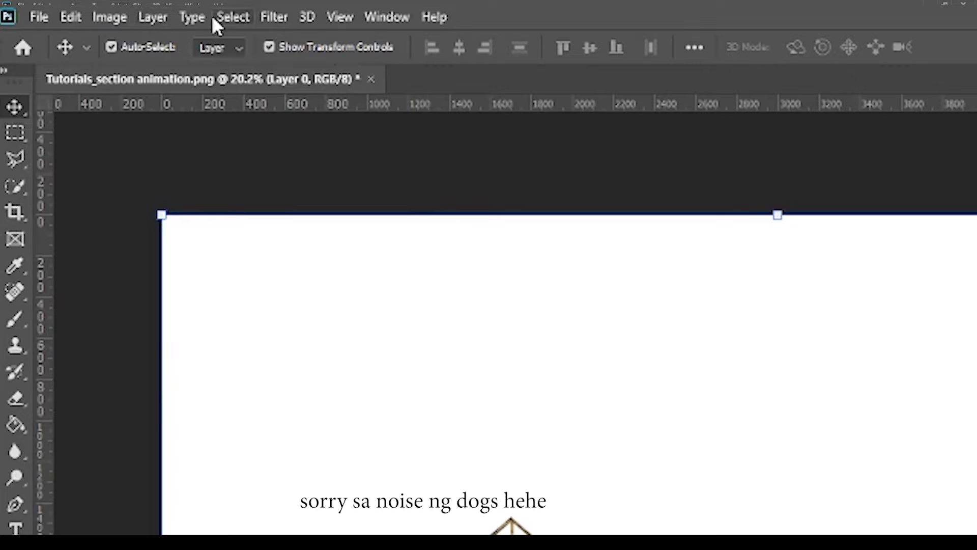
- Select the white pixels with Color Range, delete them, dismiss the error, and deselect
{"action": "left_click", "coordinate": [119, 6]}
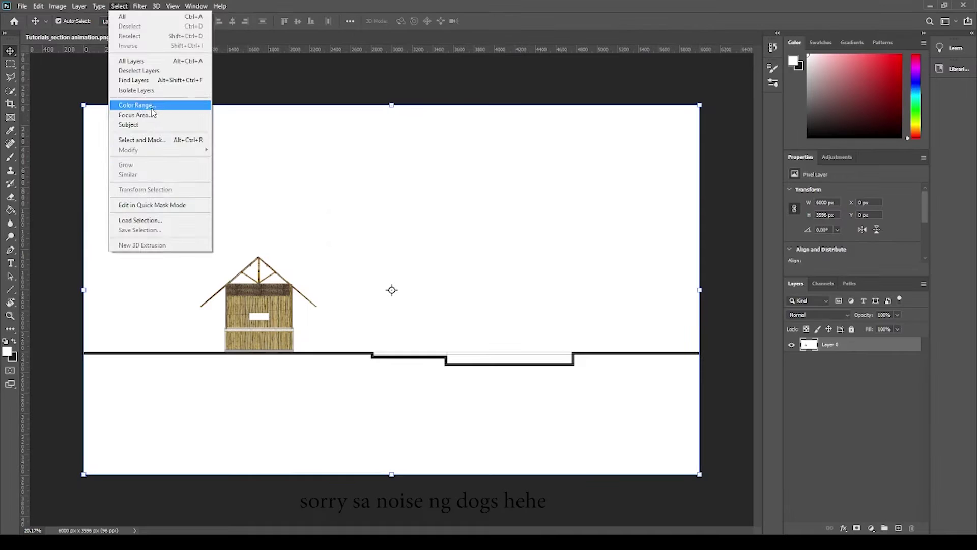
{"action": "left_click", "coordinate": [268, 215]}
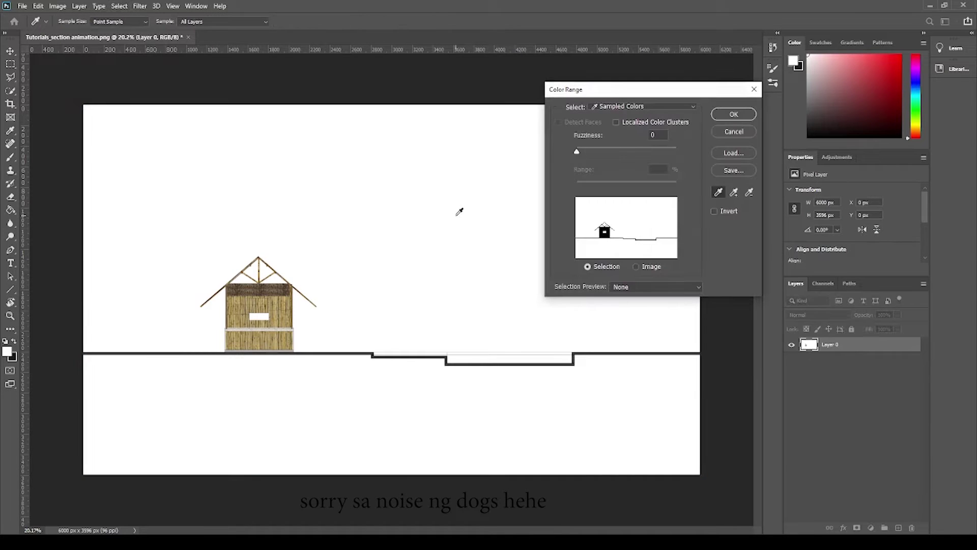
{"action": "left_click", "coordinate": [733, 115]}
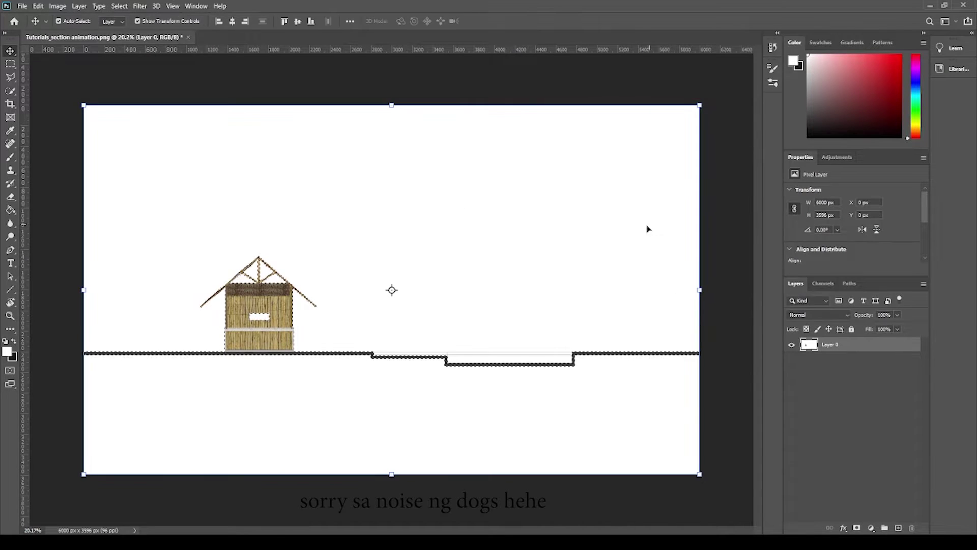
{"action": "key", "text": "Delete"}
{"action": "left_click", "coordinate": [454, 214]}
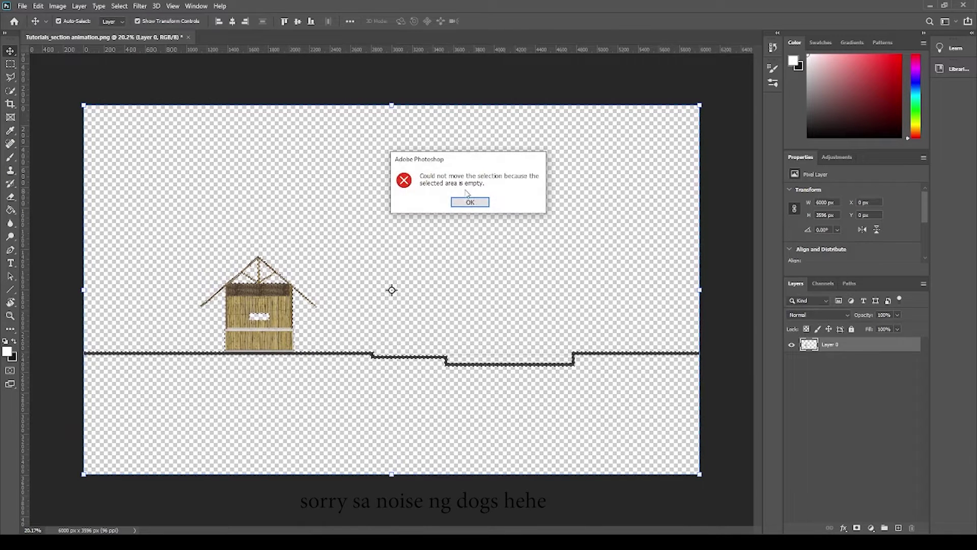
{"action": "left_click", "coordinate": [486, 204]}
{"action": "key", "text": "l"}
{"action": "right_click", "coordinate": [308, 170]}
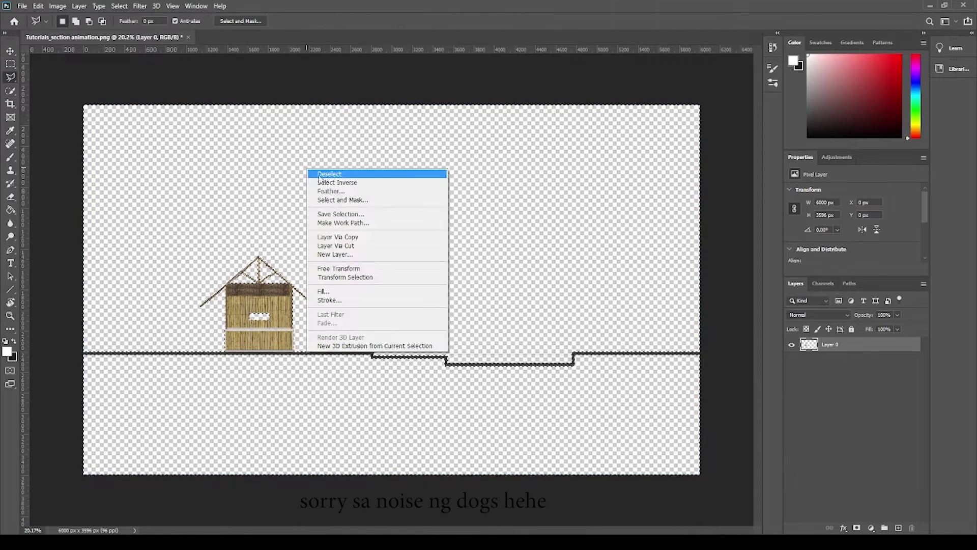
{"action": "left_click", "coordinate": [334, 175]}
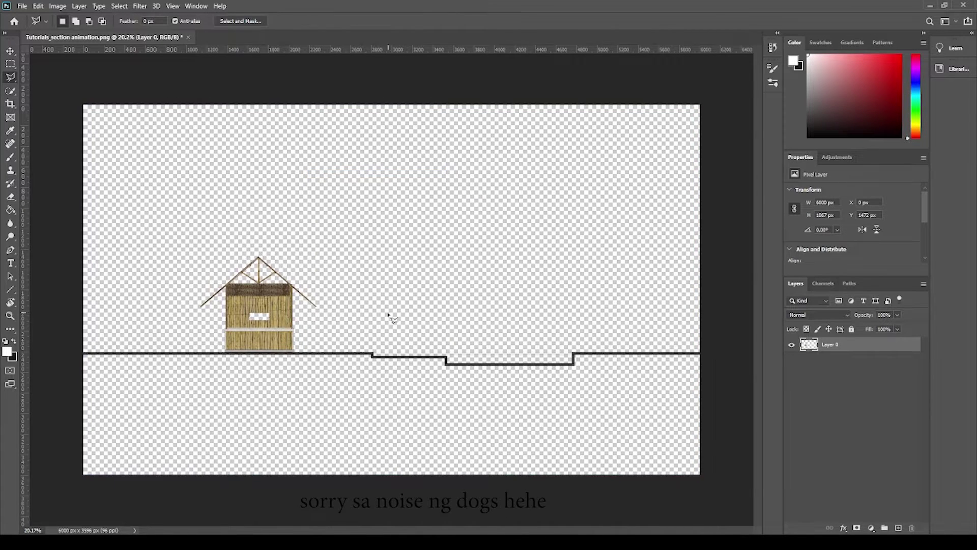
- Rename Layer 0 to 'Main' and add a new layer named 'Backdround white'
{"action": "double_click", "coordinate": [835, 346]}
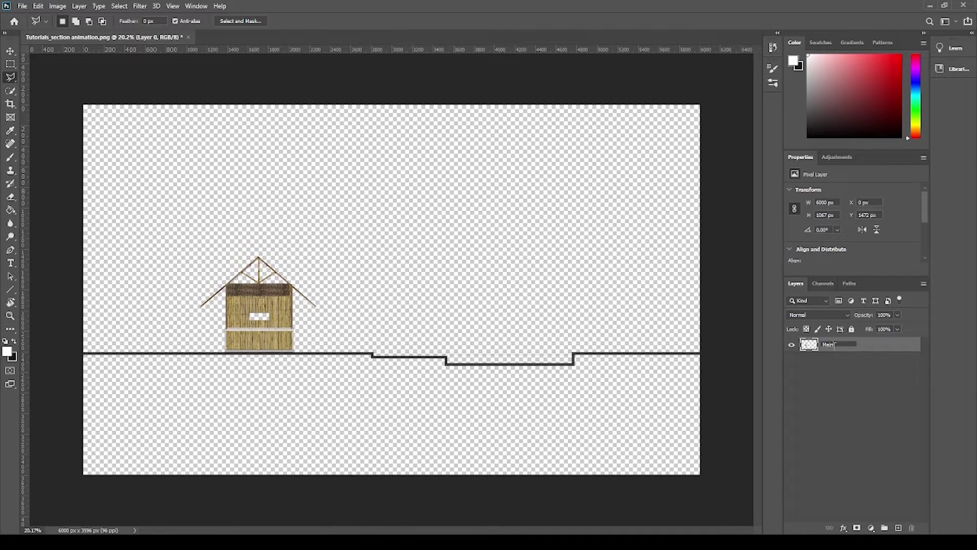
{"action": "key", "text": "Return"}
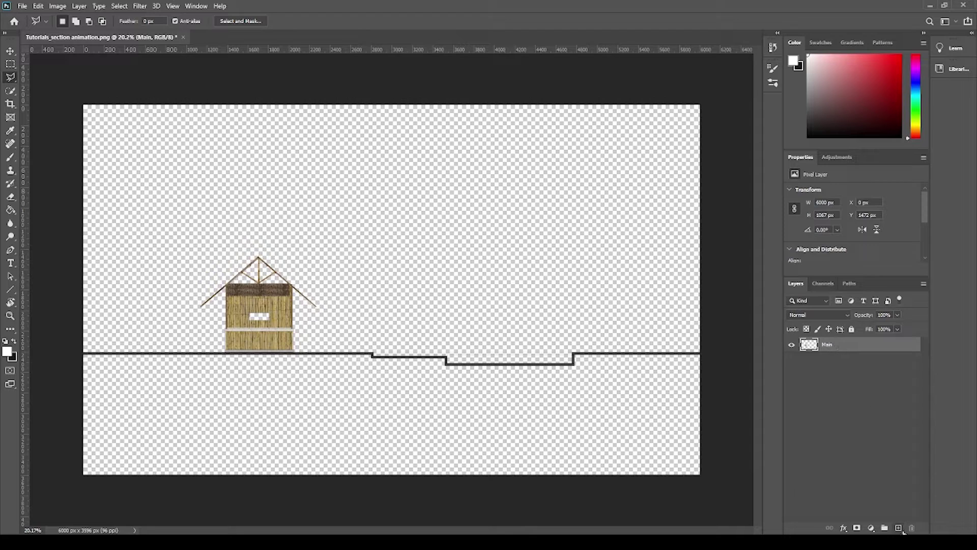
{"action": "left_click", "coordinate": [900, 529]}
{"action": "double_click", "coordinate": [833, 344]}
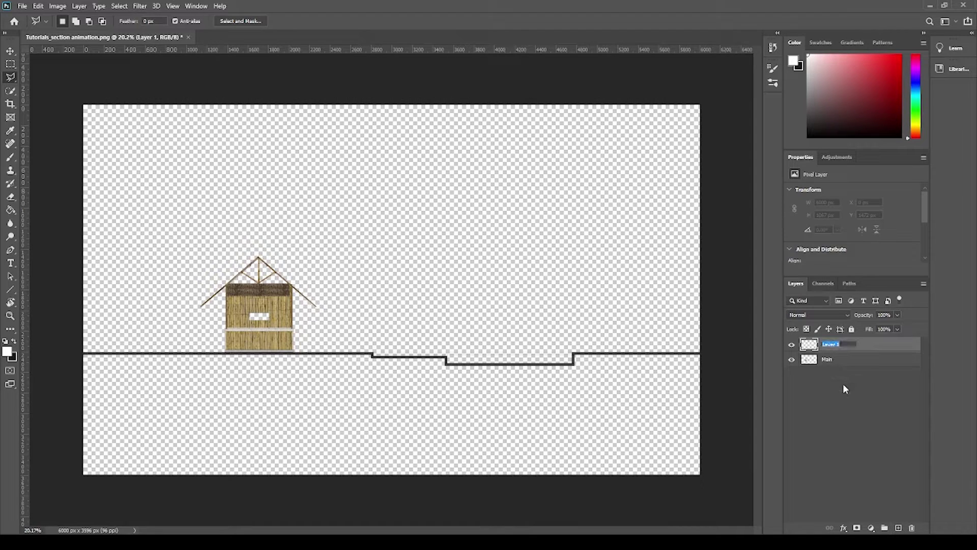
{"action": "type", "text": "Backdro"}
{"action": "type", "text": "und"}
{"action": "type", "text": " white"}
{"action": "key", "text": "Return"}
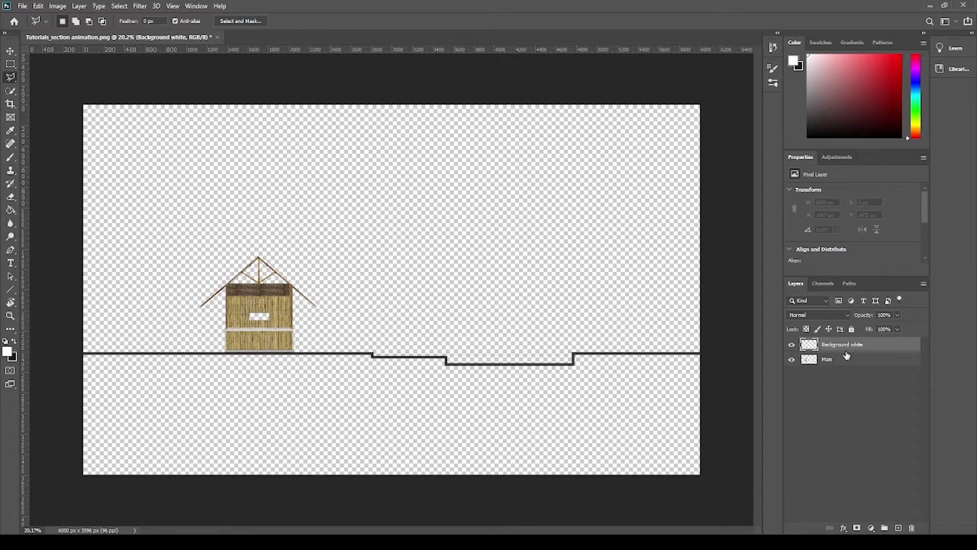
- Move the 'Backdround white' layer below Main and fill it white with the Paint Bucket
{"action": "left_click", "coordinate": [883, 363]}
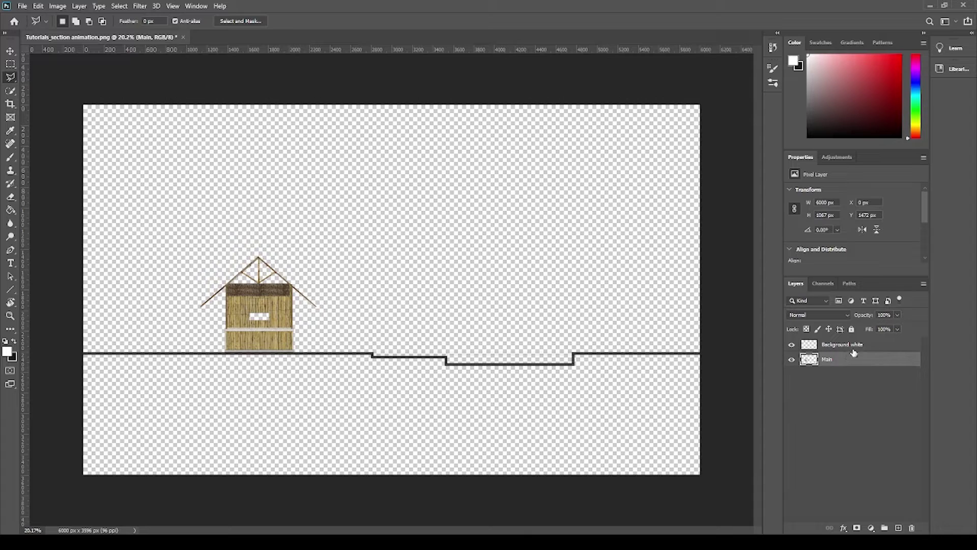
{"action": "left_click", "coordinate": [856, 351]}
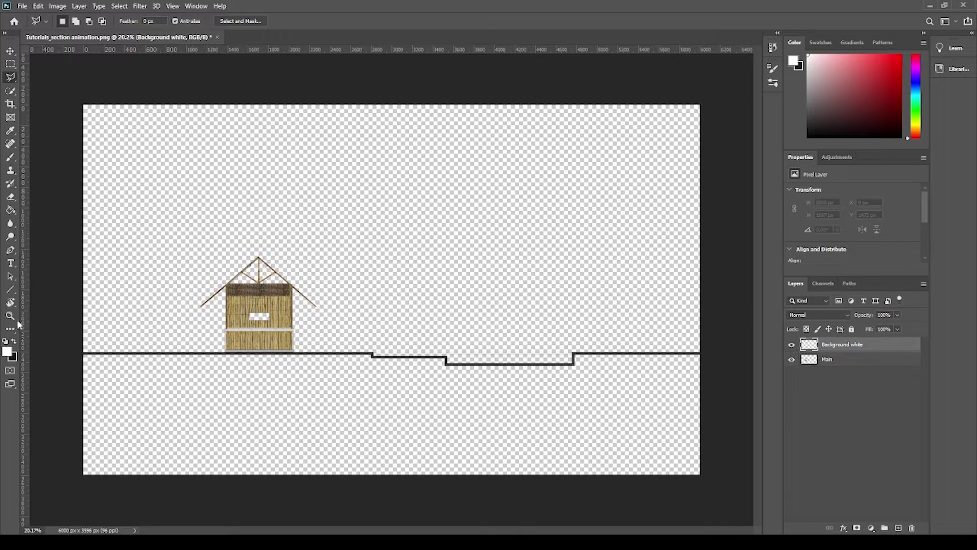
{"action": "left_click", "coordinate": [10, 210]}
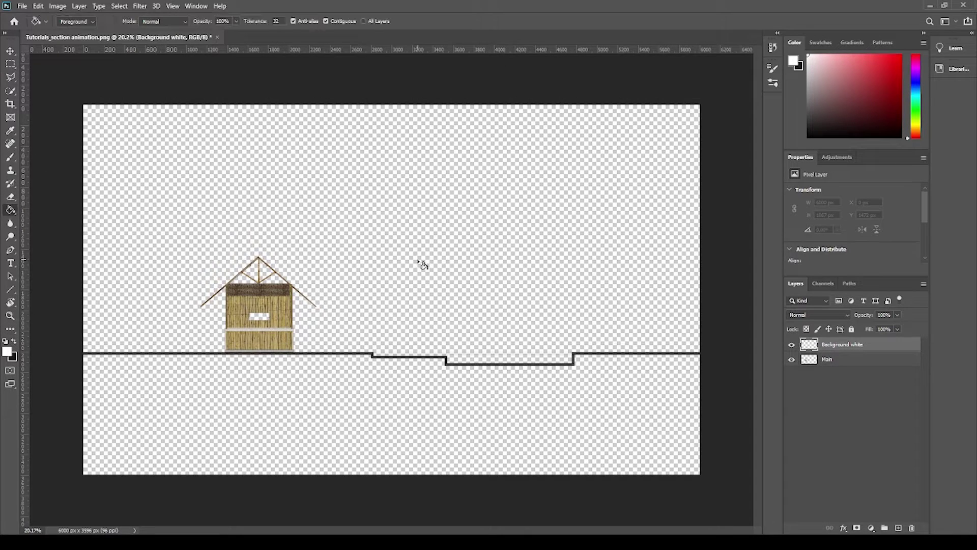
{"action": "left_click", "coordinate": [432, 238]}
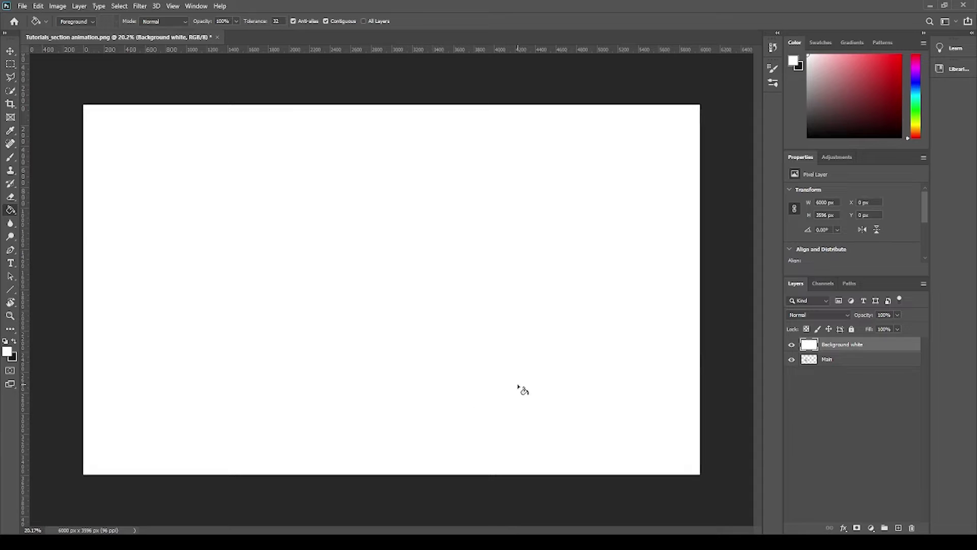
{"action": "key", "text": "ctrl+z"}
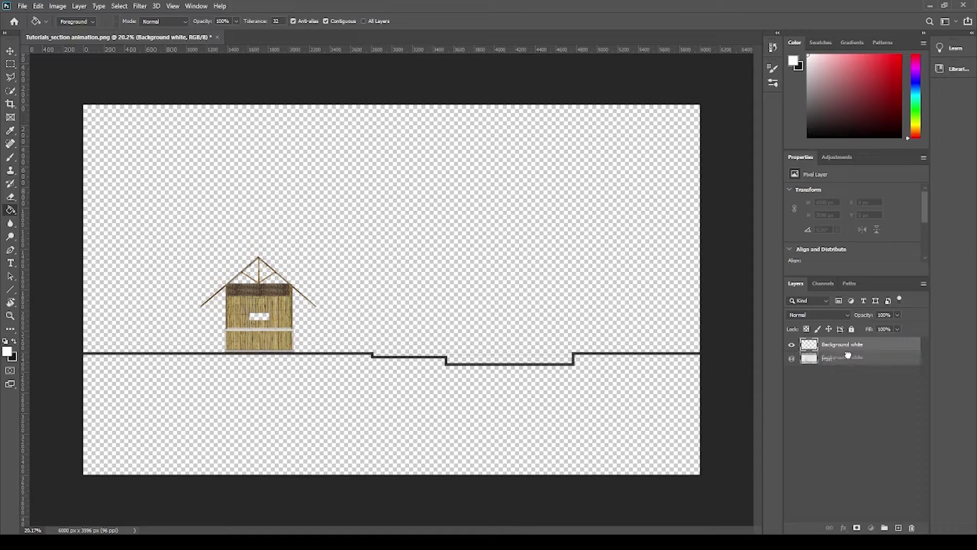
{"action": "left_click_drag", "start_coordinate": [840, 357], "coordinate": [803, 360]}
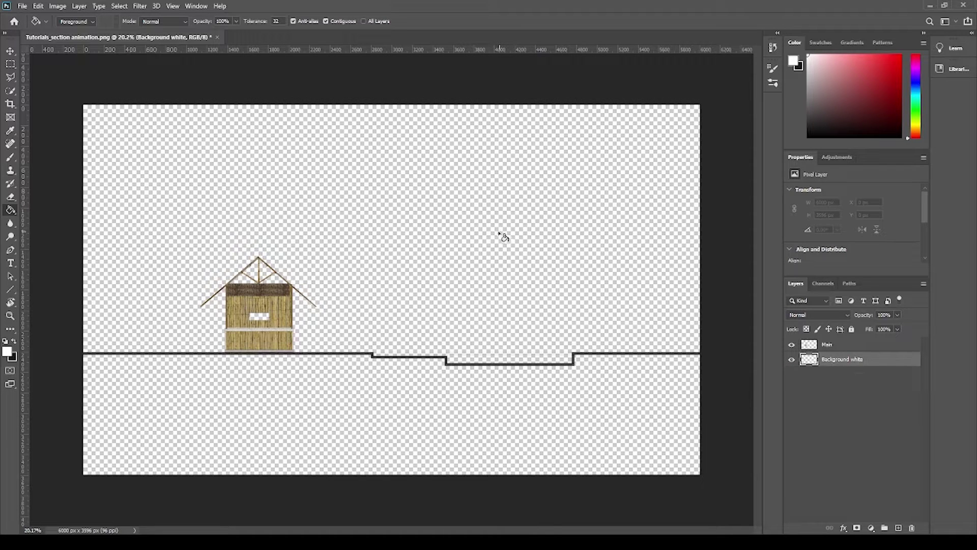
{"action": "left_click", "coordinate": [417, 416]}
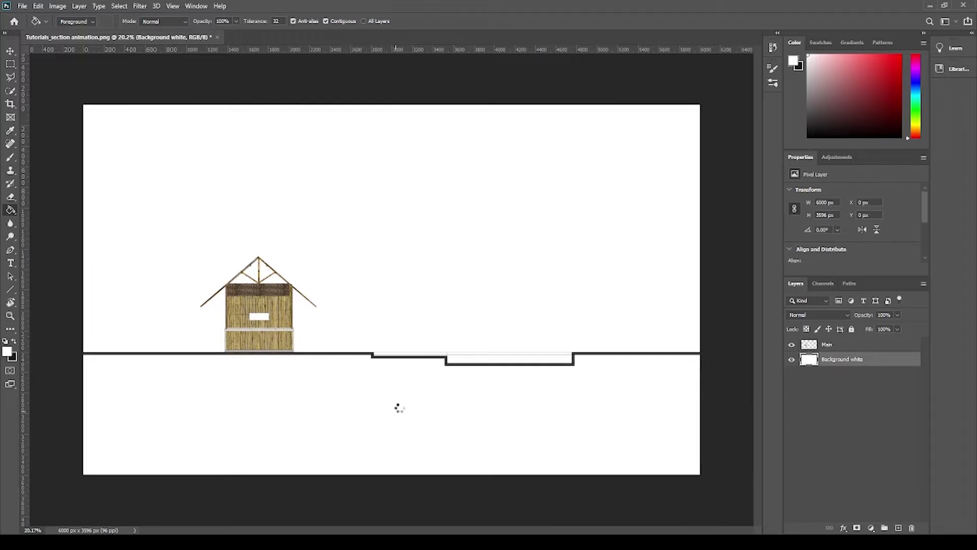
{"action": "scroll", "coordinate": [454, 362], "scroll_direction": "up", "scroll_amount": 2}
{"action": "scroll", "coordinate": [299, 341], "scroll_direction": "up", "scroll_amount": 1}
{"action": "scroll", "coordinate": [416, 322], "scroll_direction": "down", "scroll_amount": 2}
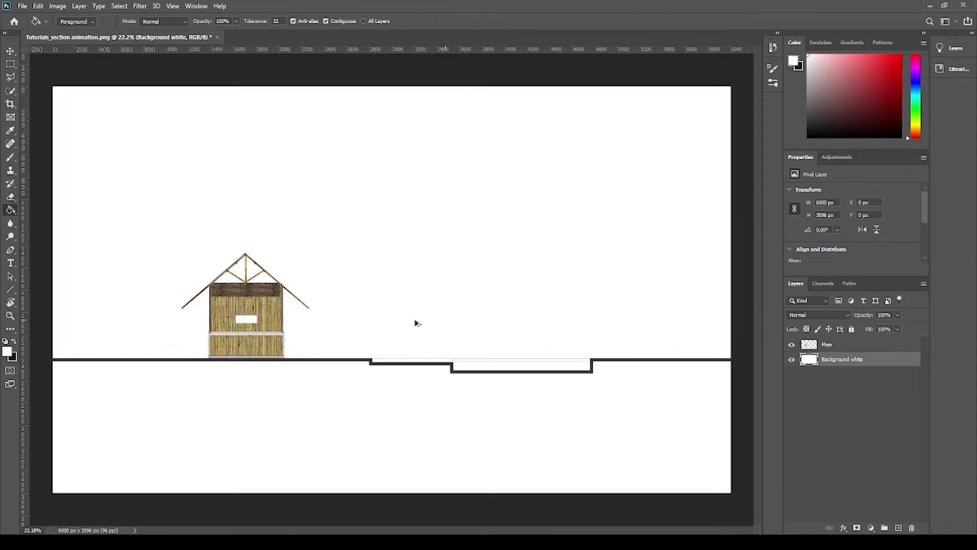
{"action": "scroll", "coordinate": [347, 334], "scroll_direction": "up", "scroll_amount": 2}
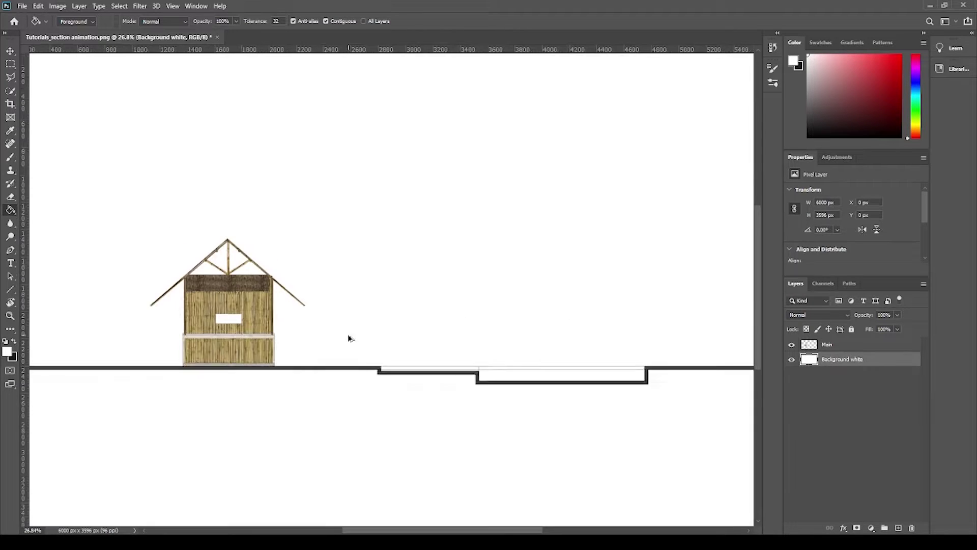
- Make the Main layer active and choose the Polygonal Lasso, zoomed in on the ground line
{"action": "left_click", "coordinate": [840, 347]}
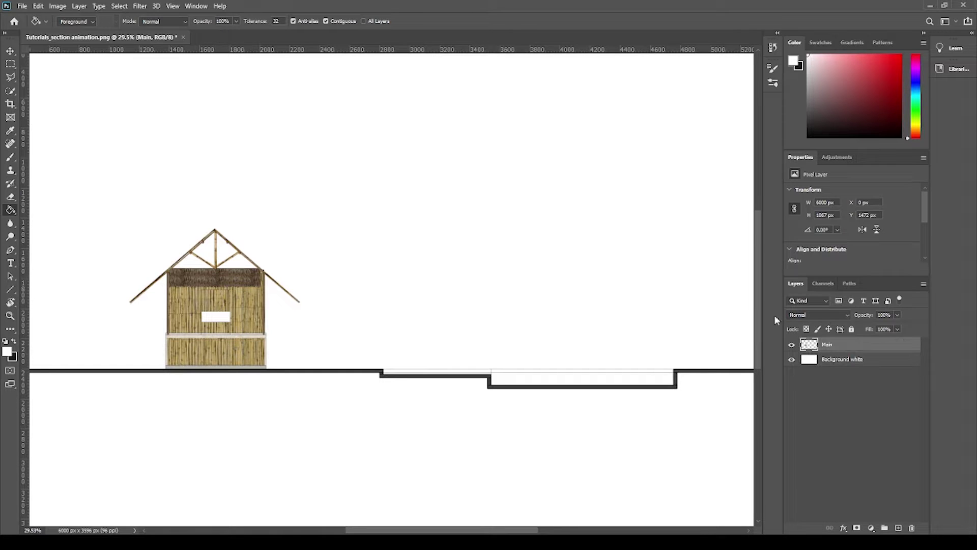
{"action": "left_click", "coordinate": [10, 77]}
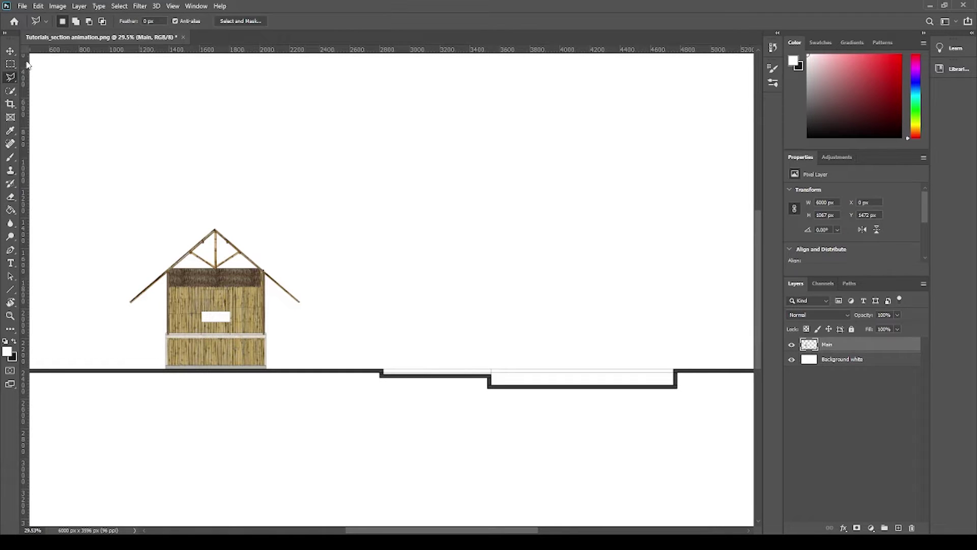
{"action": "right_click", "coordinate": [12, 78]}
{"action": "left_click", "coordinate": [11, 67]}
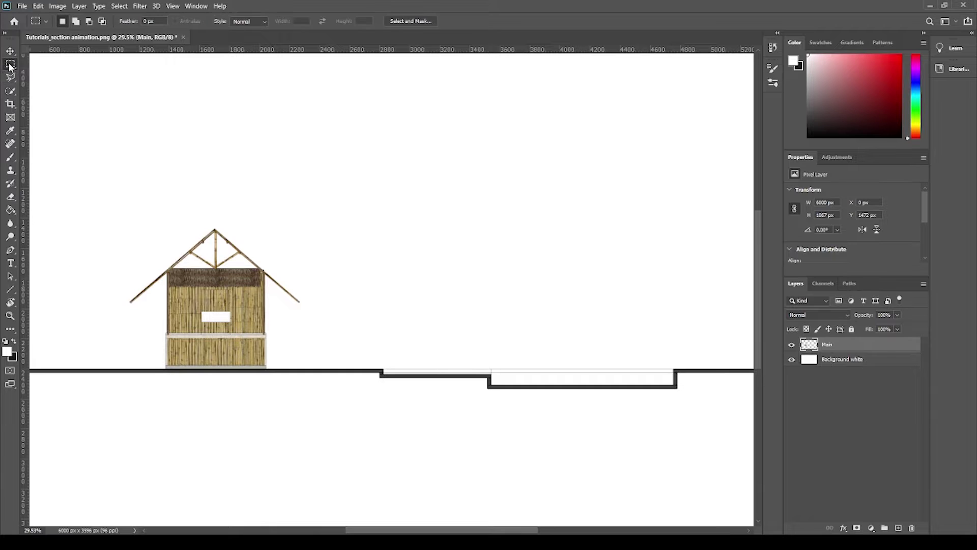
{"action": "left_click", "coordinate": [10, 77]}
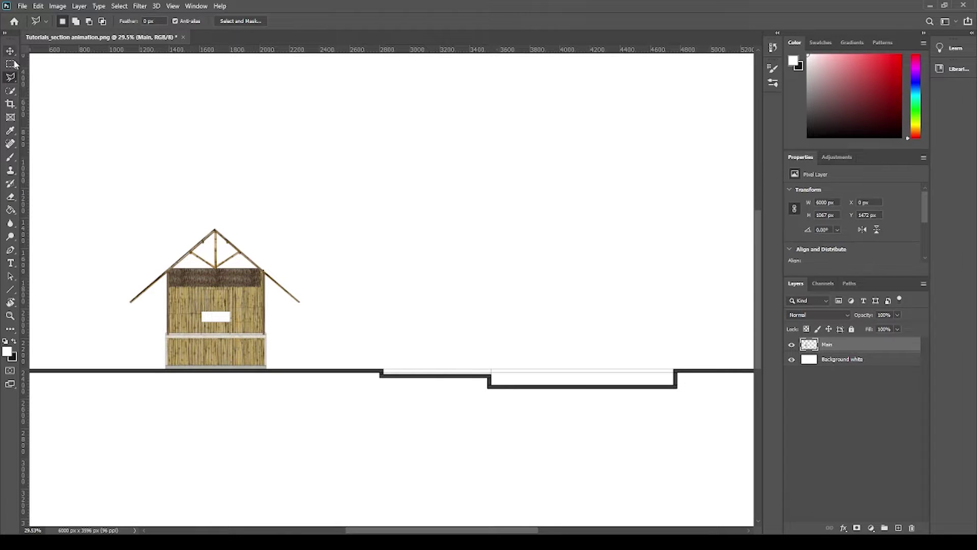
{"action": "scroll", "coordinate": [437, 399], "scroll_direction": "up", "scroll_amount": 3}
{"action": "scroll", "coordinate": [275, 294], "scroll_direction": "up", "scroll_amount": 3}
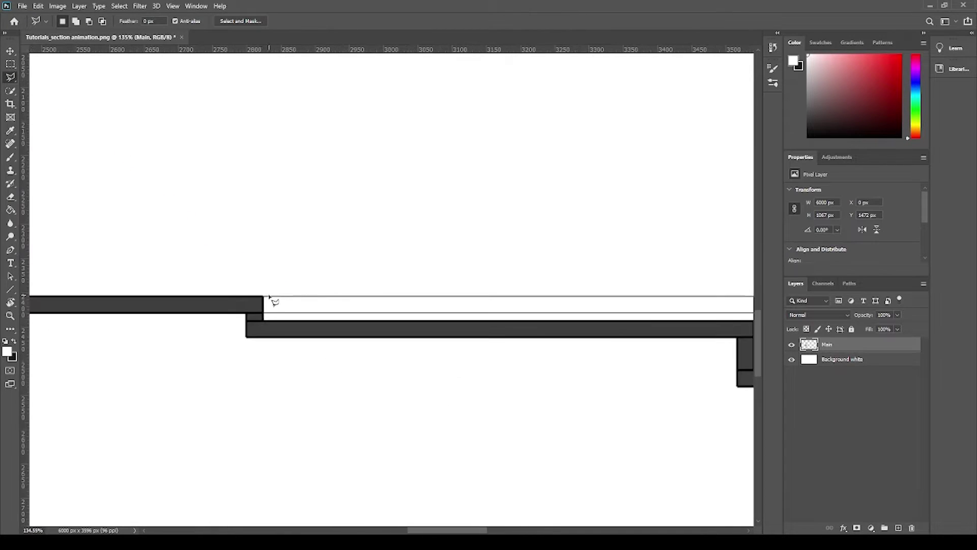
- Select the white strip along the ground step with the Polygonal Lasso, then deselect
{"action": "left_click", "coordinate": [265, 294]}
{"action": "left_click", "coordinate": [265, 319]}
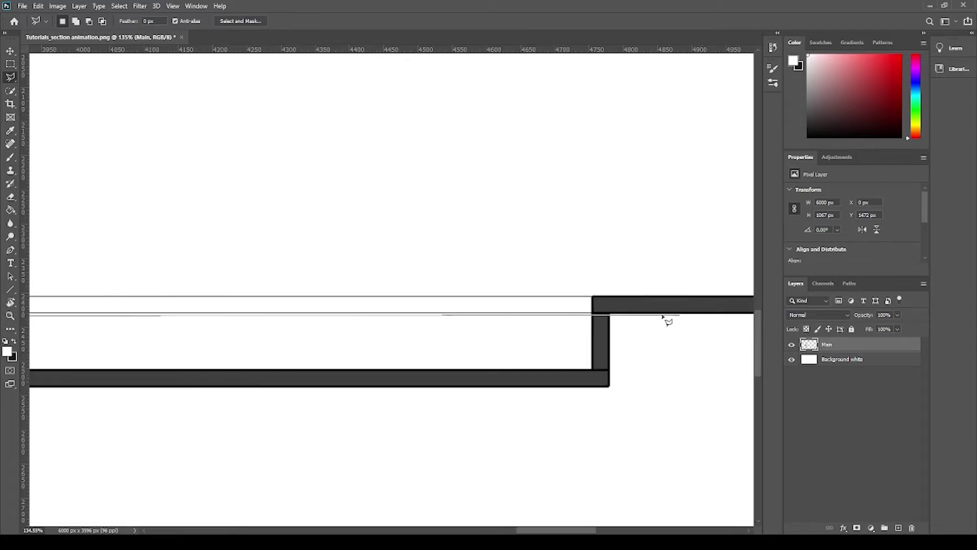
{"action": "left_click", "coordinate": [591, 317]}
{"action": "left_click", "coordinate": [591, 283]}
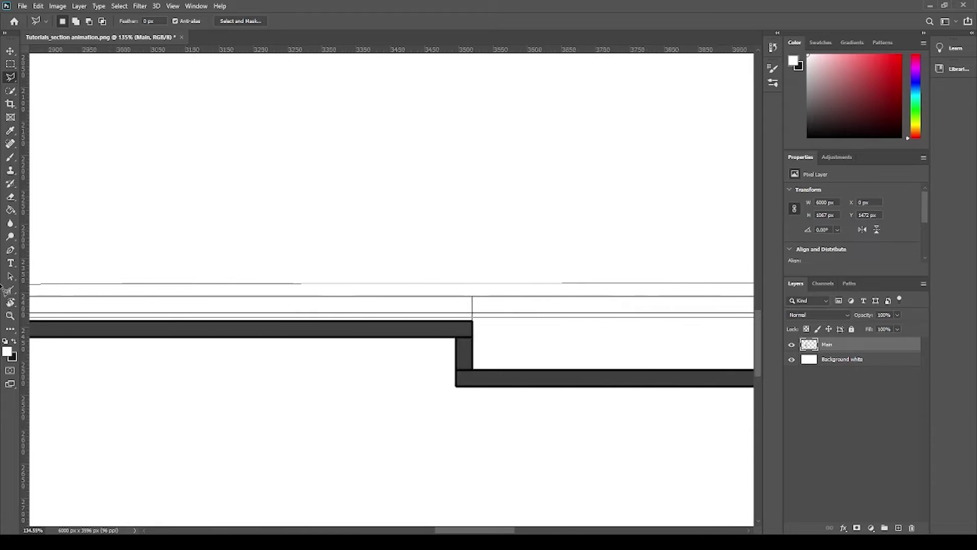
{"action": "left_click", "coordinate": [157, 283]}
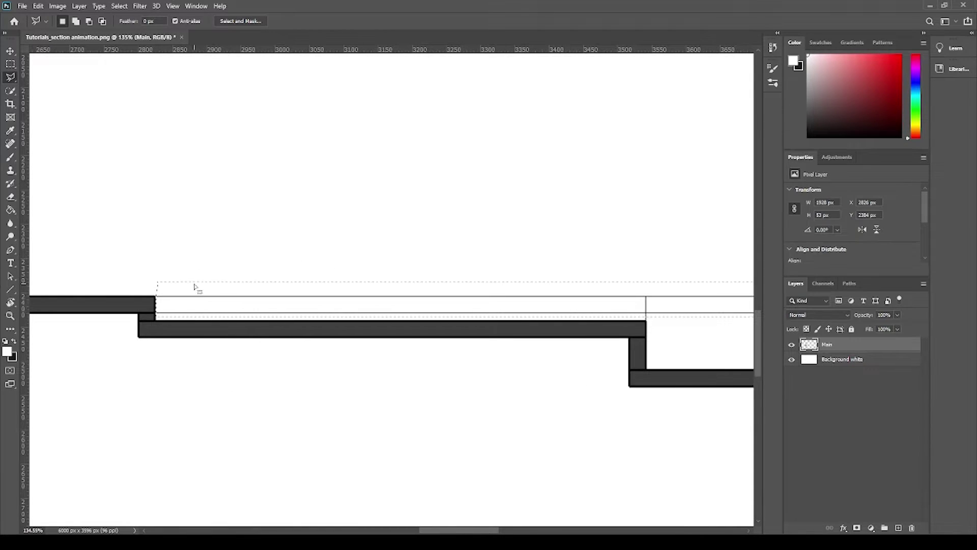
{"action": "key", "text": "Return"}
{"action": "right_click", "coordinate": [249, 226]}
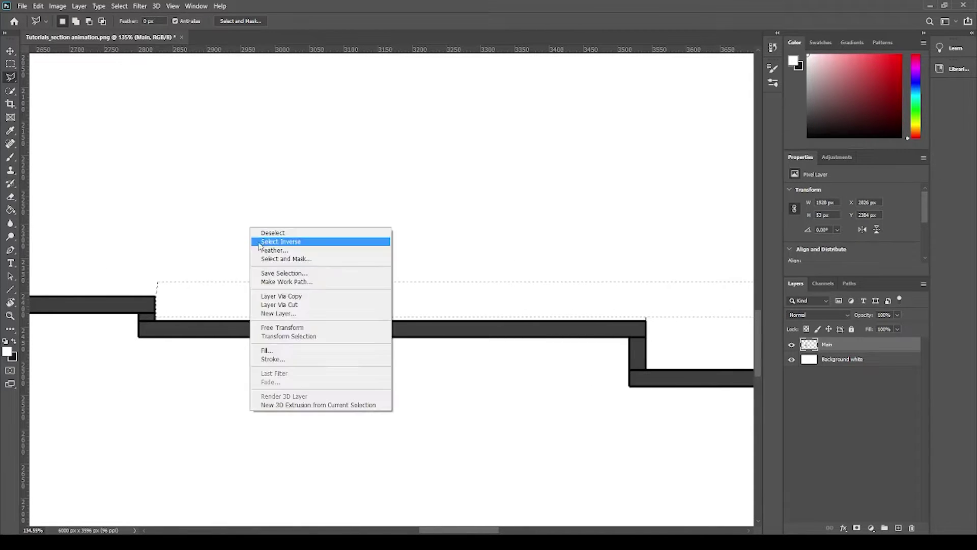
{"action": "left_click", "coordinate": [264, 230]}
- Select the small gap at the step corner, deselect, and zoom back out
{"action": "scroll", "coordinate": [706, 351], "scroll_direction": "up", "scroll_amount": 5}
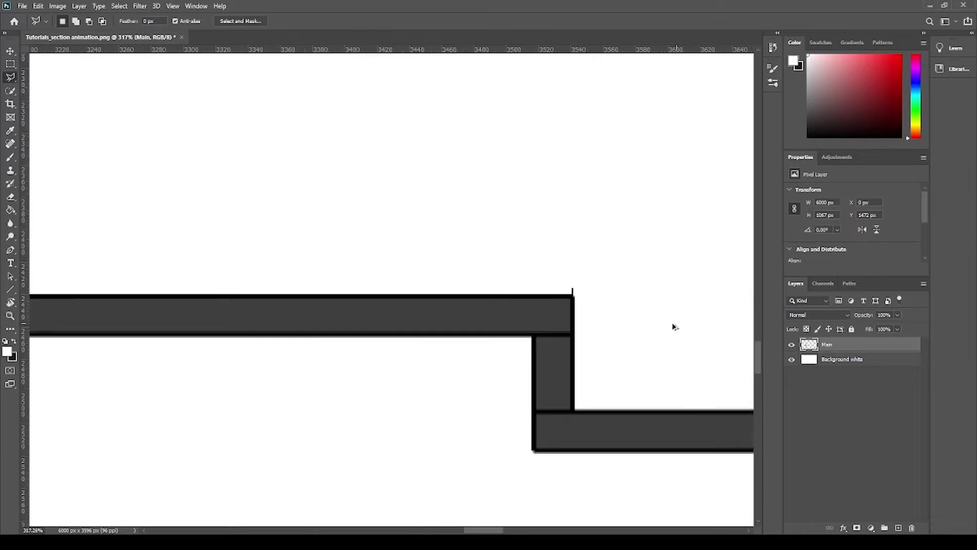
{"action": "left_click", "coordinate": [543, 288]}
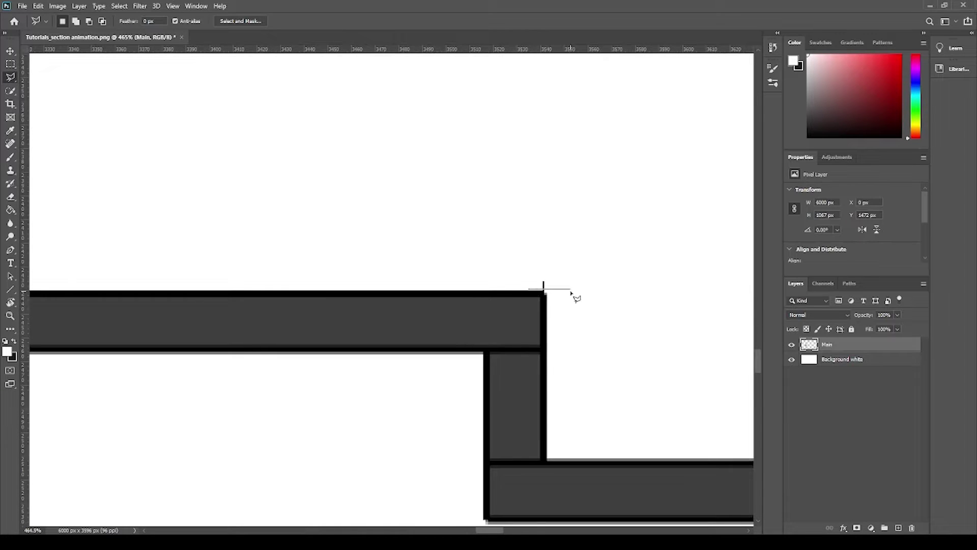
{"action": "left_click", "coordinate": [571, 289]}
{"action": "left_click", "coordinate": [571, 271]}
{"action": "left_click", "coordinate": [516, 272]}
{"action": "double_click", "coordinate": [517, 289]}
{"action": "right_click", "coordinate": [573, 248]}
{"action": "left_click", "coordinate": [590, 250]}
{"action": "scroll", "coordinate": [606, 316], "scroll_direction": "down", "scroll_amount": 4}
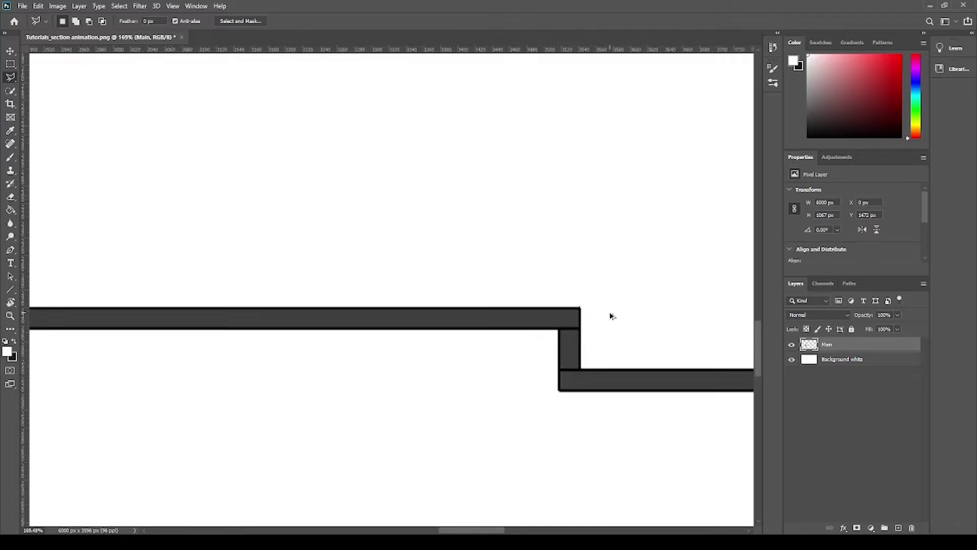
{"action": "scroll", "coordinate": [621, 320], "scroll_direction": "down", "scroll_amount": 2}
{"action": "scroll", "coordinate": [628, 323], "scroll_direction": "down", "scroll_amount": 2}
{"action": "scroll", "coordinate": [509, 313], "scroll_direction": "down", "scroll_amount": 2}
{"action": "scroll", "coordinate": [306, 316], "scroll_direction": "down", "scroll_amount": 1}
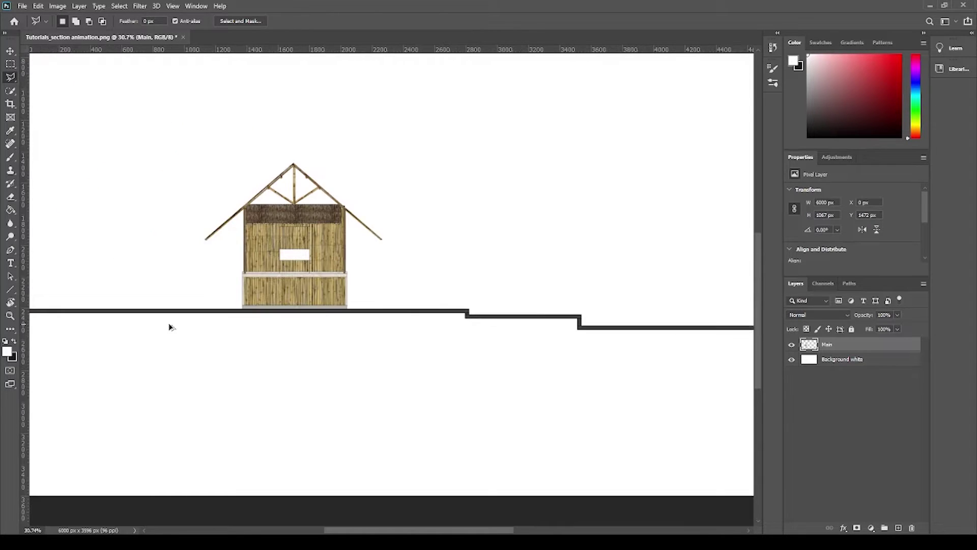
{"action": "scroll", "coordinate": [70, 319], "scroll_direction": "down", "scroll_amount": 1}
{"action": "scroll", "coordinate": [257, 322], "scroll_direction": "up", "scroll_amount": 2}
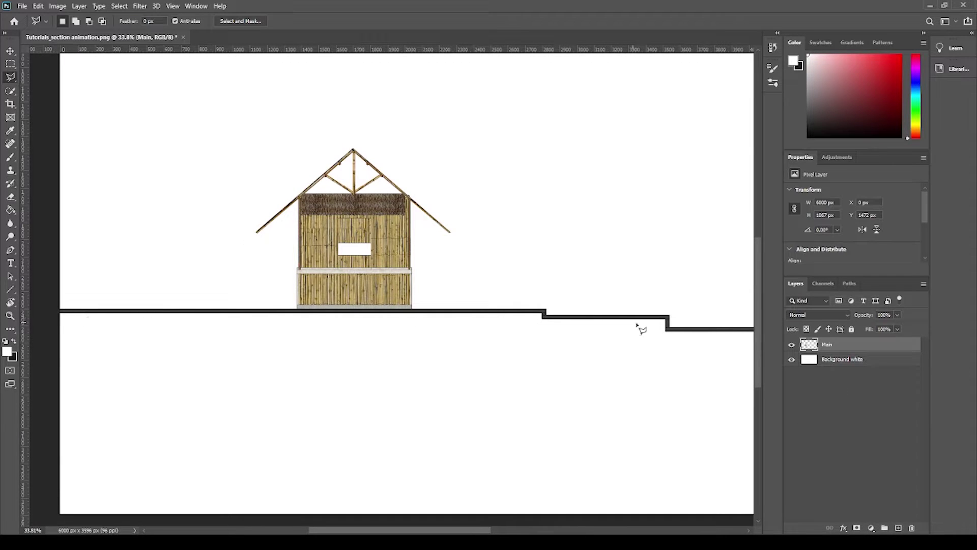
{"action": "scroll", "coordinate": [604, 320], "scroll_direction": "up", "scroll_amount": 1}
{"action": "scroll", "coordinate": [576, 318], "scroll_direction": "up", "scroll_amount": 2}
{"action": "scroll", "coordinate": [458, 314], "scroll_direction": "up", "scroll_amount": 1}
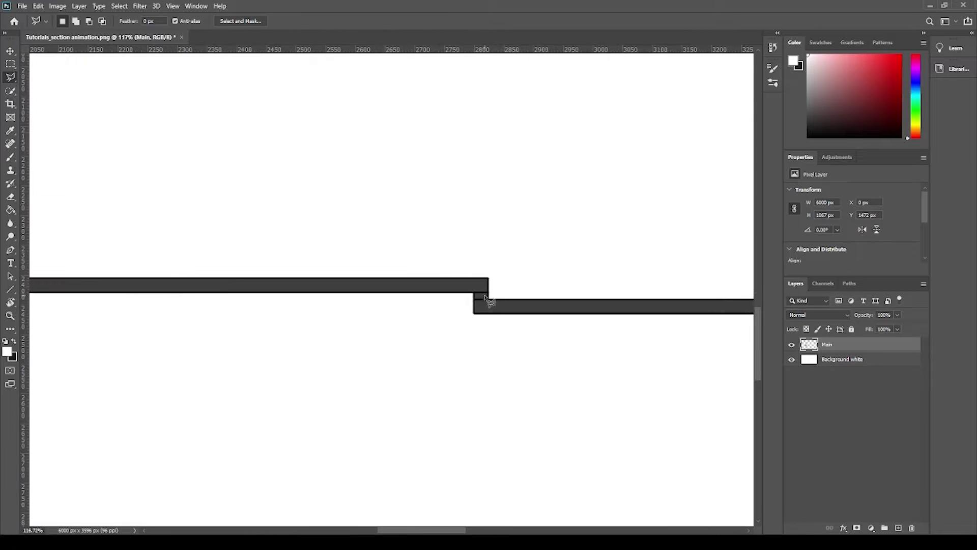
{"action": "scroll", "coordinate": [489, 303], "scroll_direction": "down", "scroll_amount": 1}
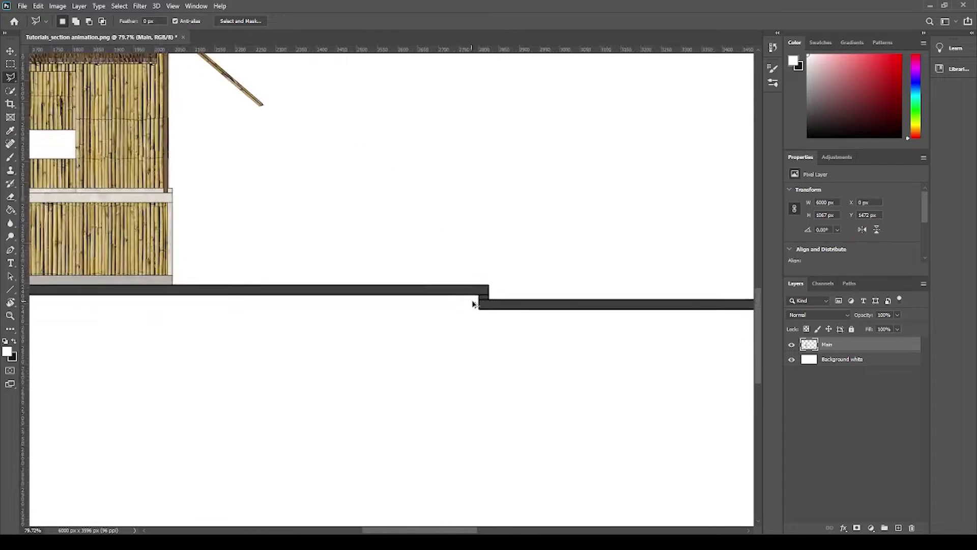
{"action": "scroll", "coordinate": [511, 310], "scroll_direction": "down", "scroll_amount": 1}
{"action": "scroll", "coordinate": [525, 310], "scroll_direction": "down", "scroll_amount": 1}
{"action": "scroll", "coordinate": [535, 310], "scroll_direction": "down", "scroll_amount": 1}
{"action": "scroll", "coordinate": [214, 306], "scroll_direction": "down", "scroll_amount": 1}
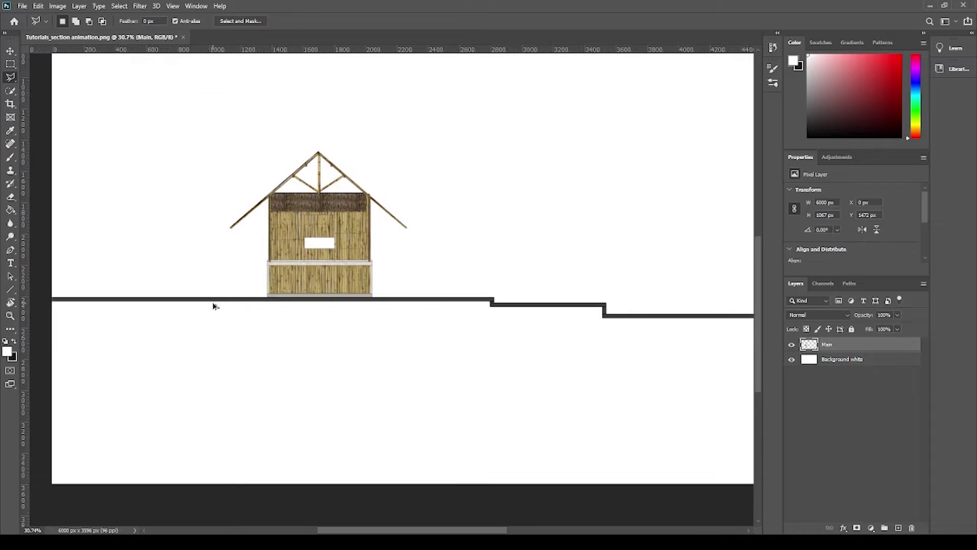
{"action": "scroll", "coordinate": [114, 283], "scroll_direction": "up", "scroll_amount": 2}
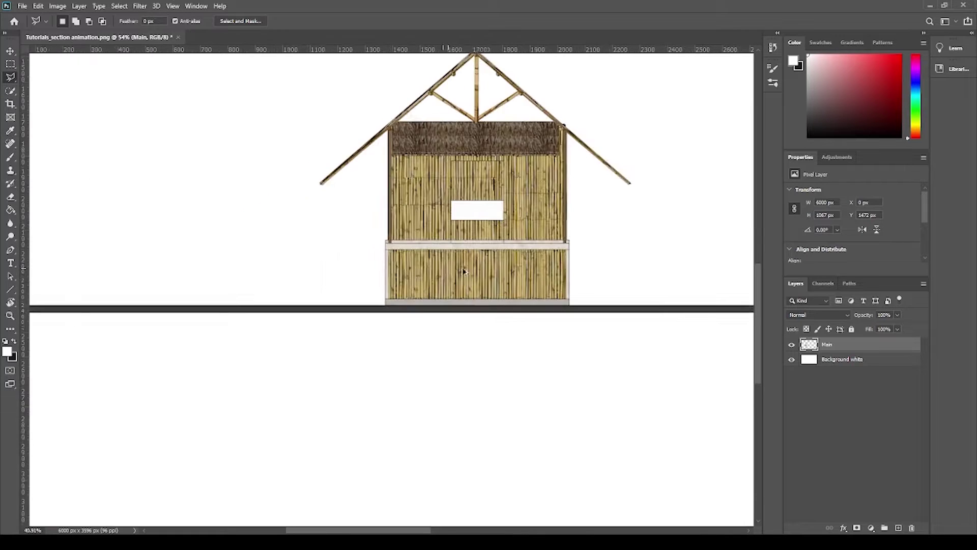
{"action": "scroll", "coordinate": [136, 309], "scroll_direction": "down", "scroll_amount": 1}
{"action": "scroll", "coordinate": [218, 286], "scroll_direction": "up", "scroll_amount": 5}
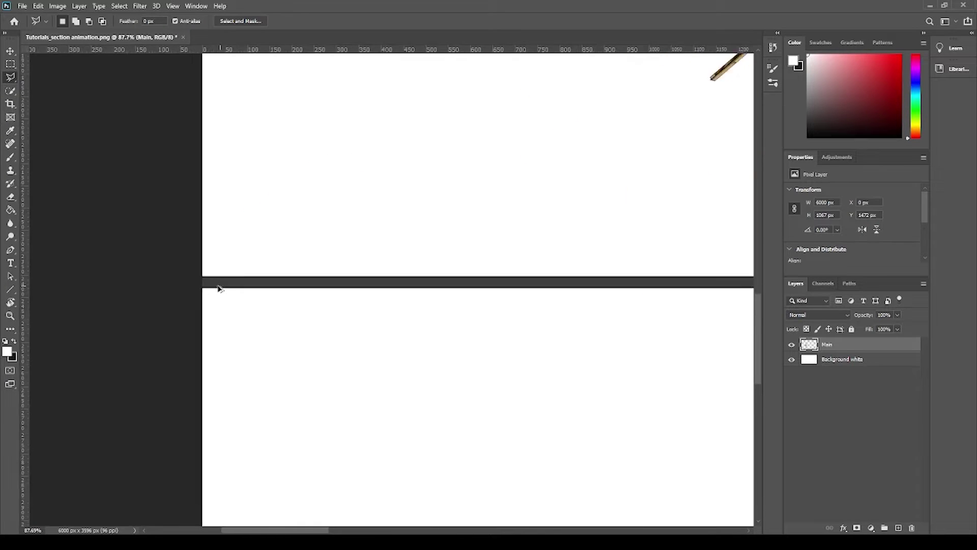
- Choose the Polygonal Lasso and anchor the outline at the ground band's left end
{"action": "right_click", "coordinate": [10, 77]}
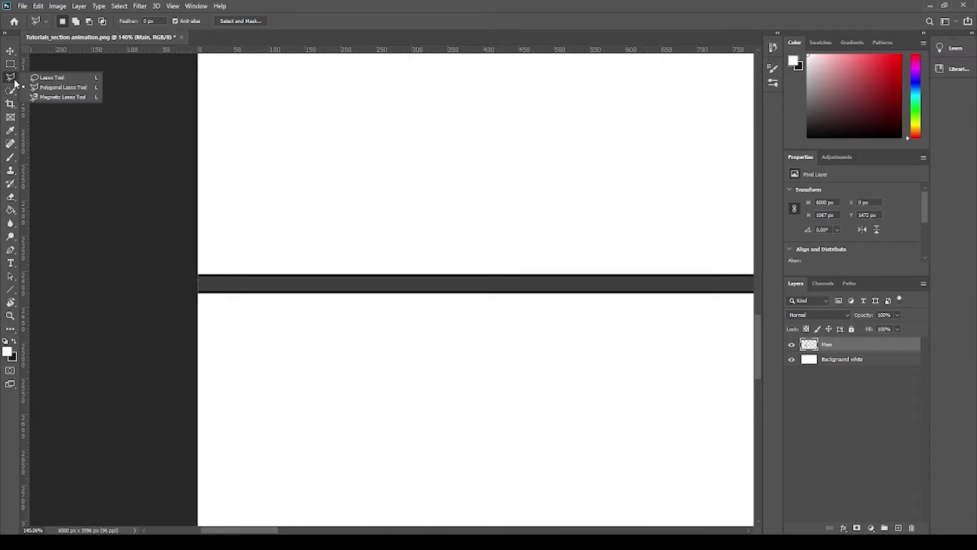
{"action": "left_click", "coordinate": [69, 89]}
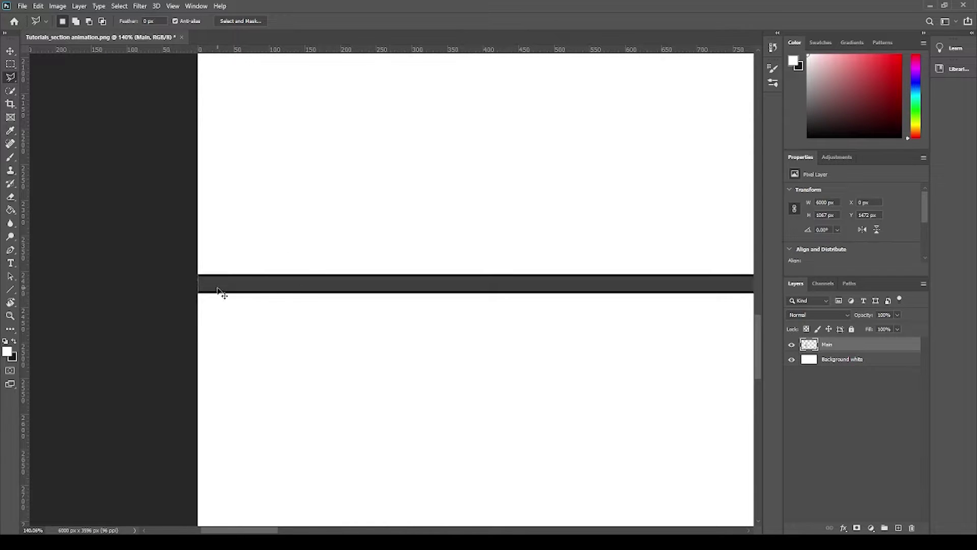
{"action": "scroll", "coordinate": [218, 289], "scroll_direction": "up", "scroll_amount": 1}
{"action": "scroll", "coordinate": [204, 286], "scroll_direction": "up", "scroll_amount": 1}
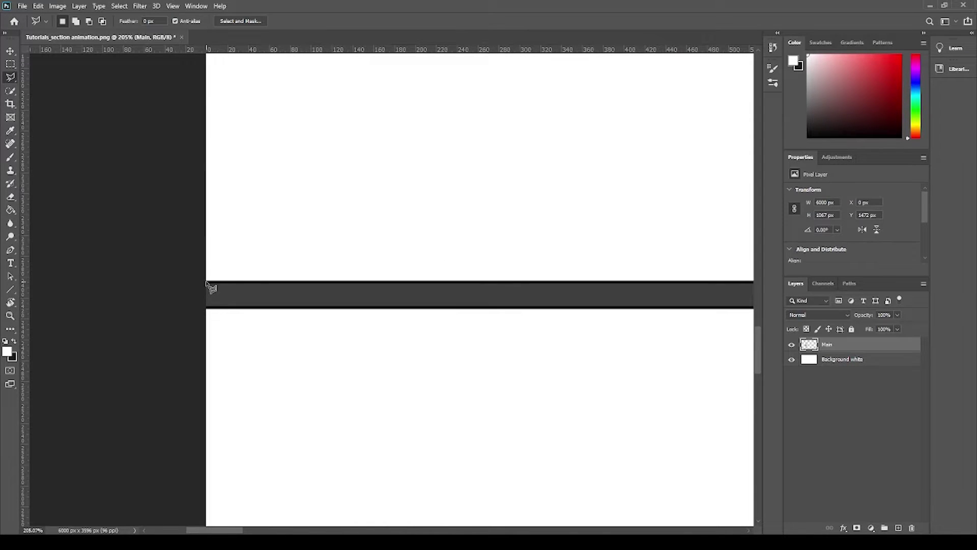
{"action": "left_click", "coordinate": [206, 281]}
{"action": "scroll", "coordinate": [640, 290], "scroll_direction": "right", "scroll_amount": 5}
{"action": "scroll", "coordinate": [644, 285], "scroll_direction": "right", "scroll_amount": 5}
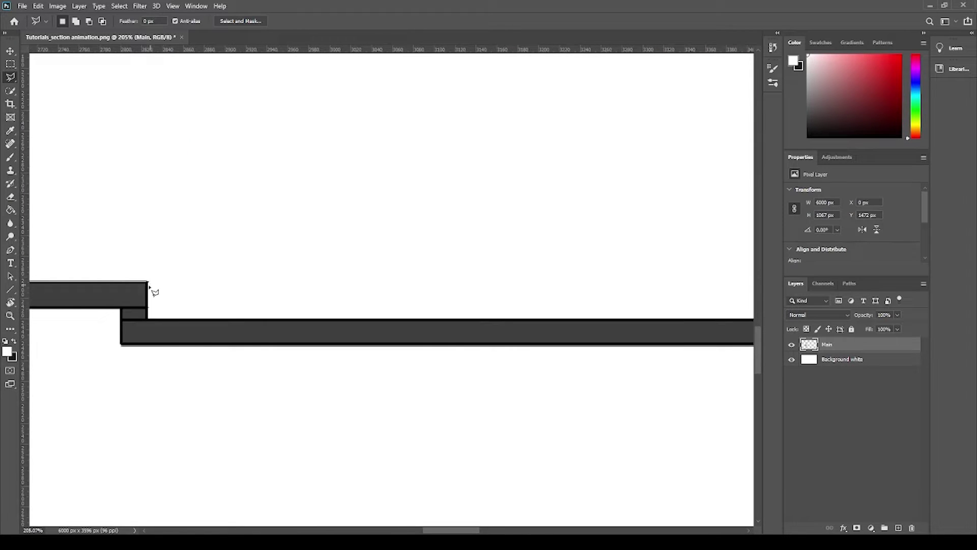
{"action": "left_click", "coordinate": [148, 281]}
{"action": "left_click", "coordinate": [148, 319]}
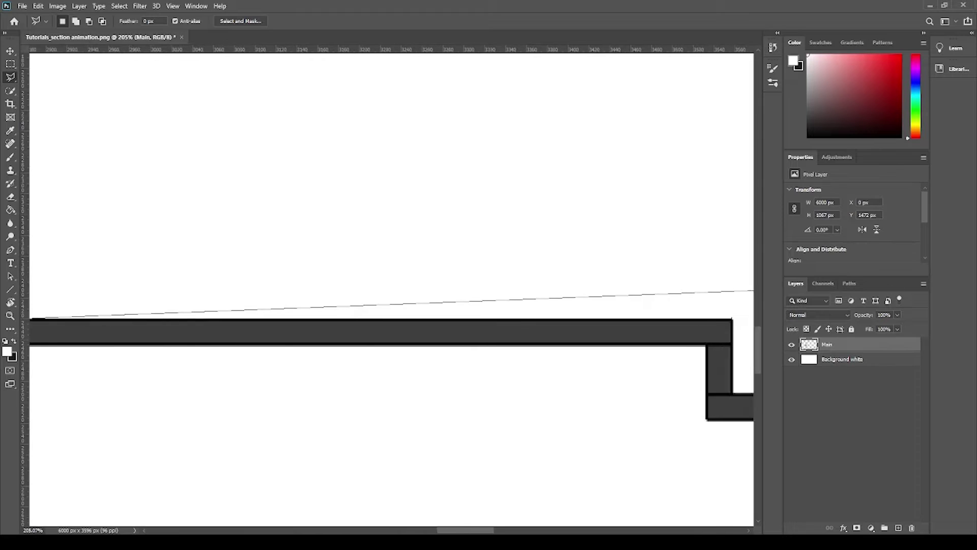
- Continue the outline around every step corner to the right end and back toward the left
{"action": "left_click", "coordinate": [585, 320]}
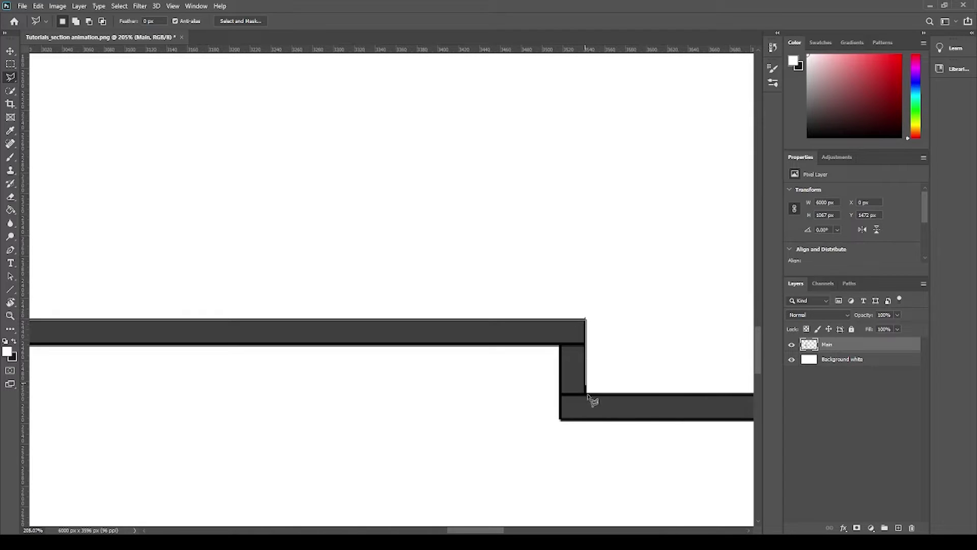
{"action": "left_click", "coordinate": [586, 394]}
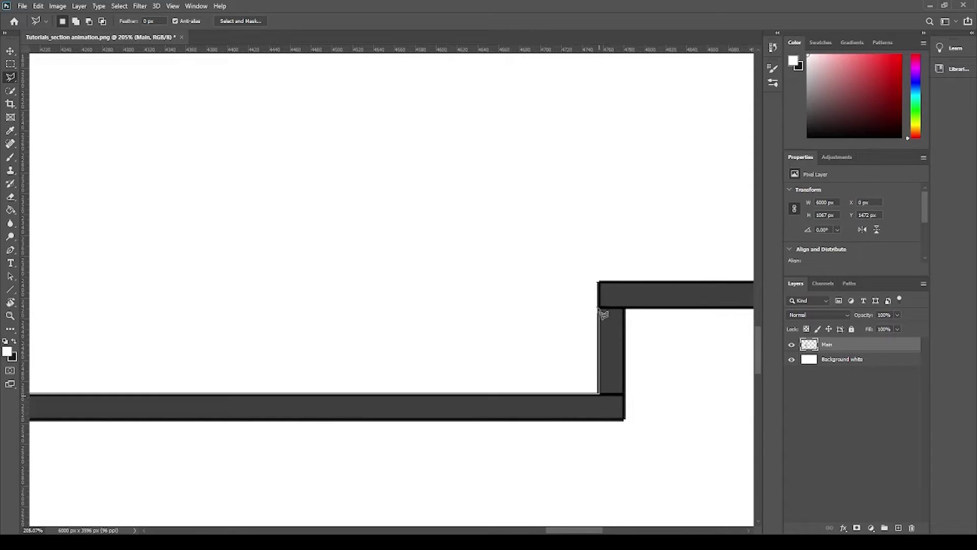
{"action": "left_click", "coordinate": [599, 282]}
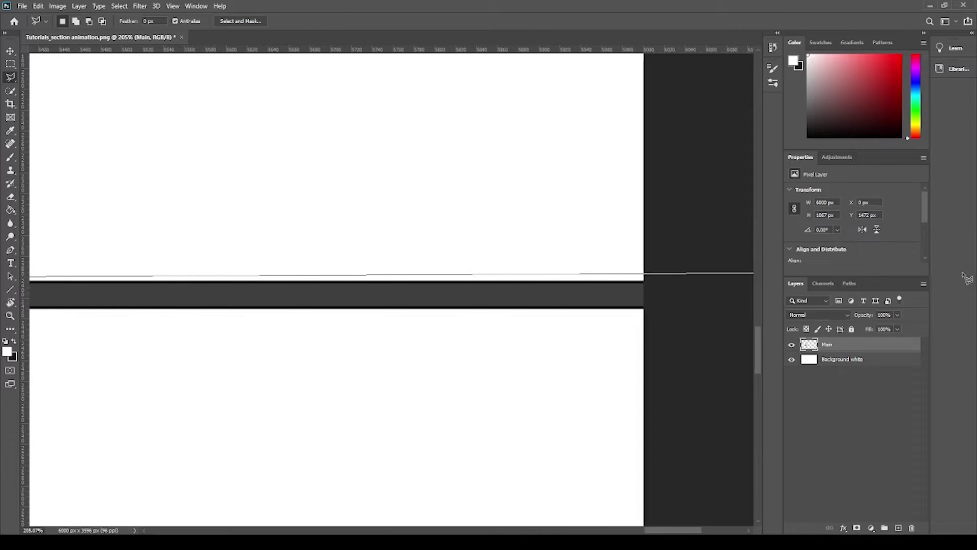
{"action": "left_click", "coordinate": [581, 281]}
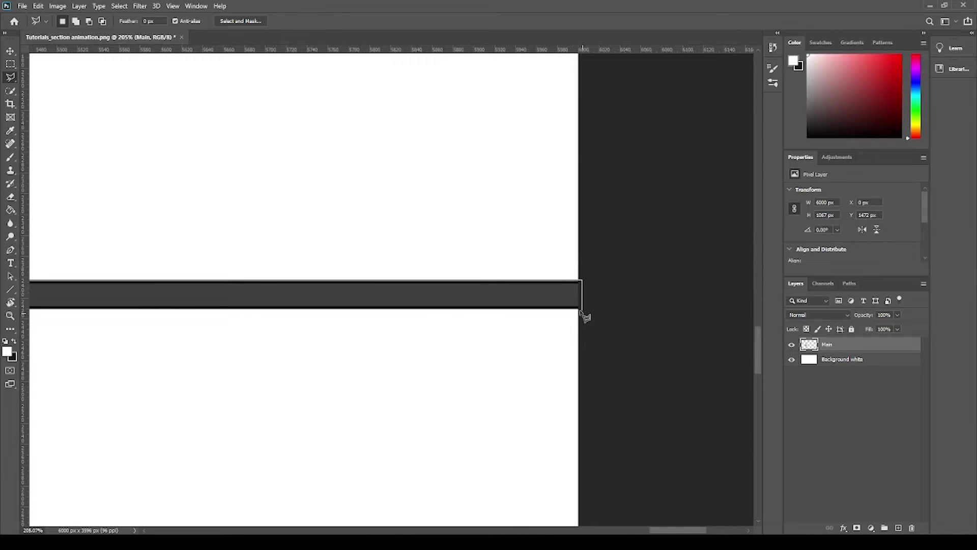
{"action": "left_click", "coordinate": [581, 309]}
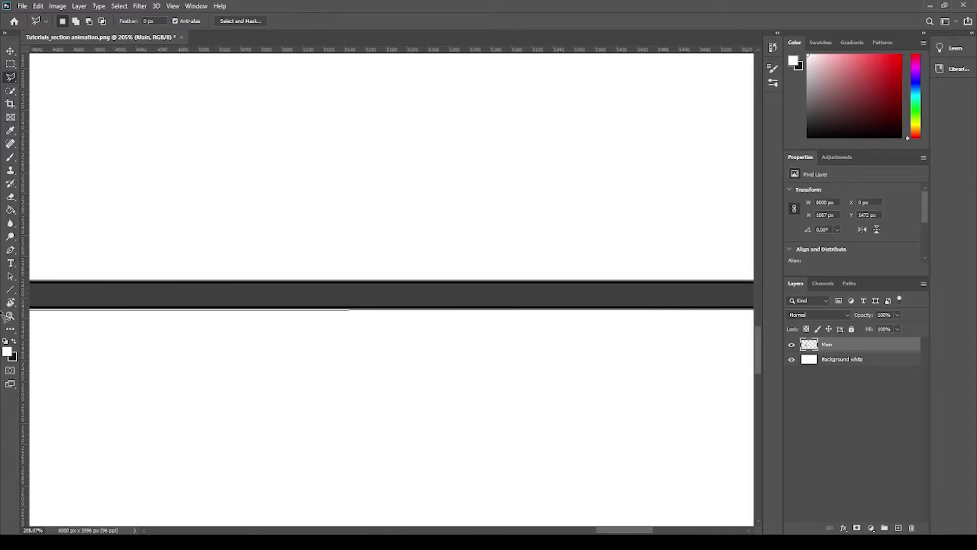
{"action": "left_click", "coordinate": [173, 310]}
{"action": "left_click", "coordinate": [174, 420]}
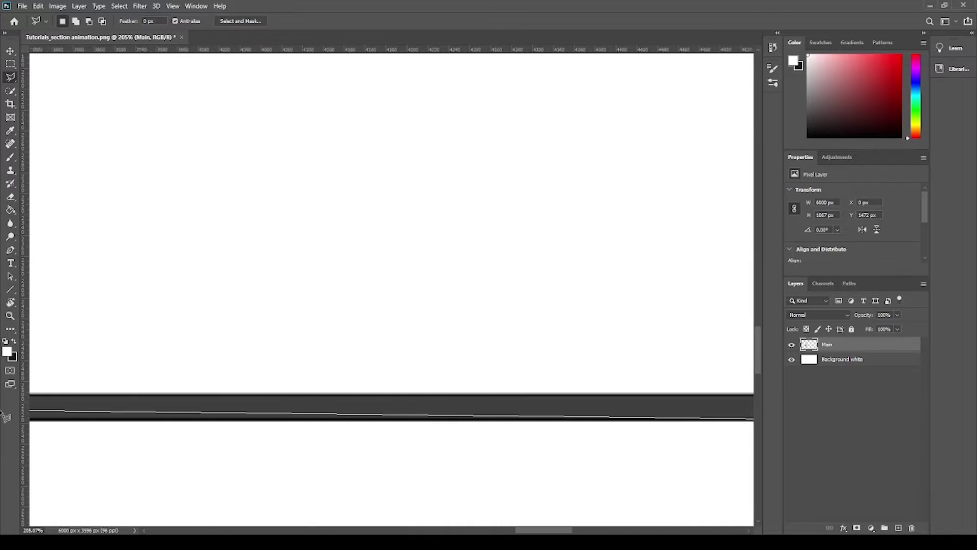
{"action": "left_click", "coordinate": [167, 345]}
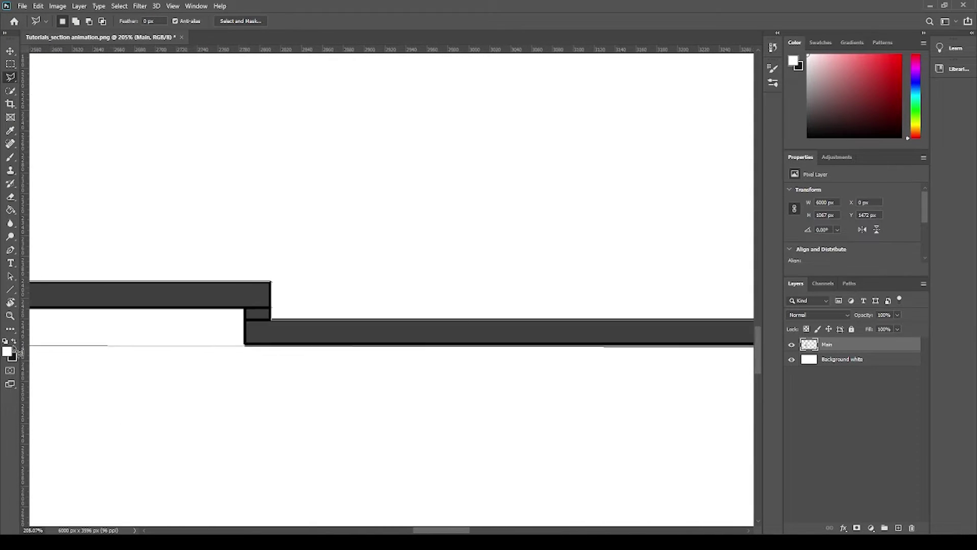
{"action": "left_click", "coordinate": [264, 308]}
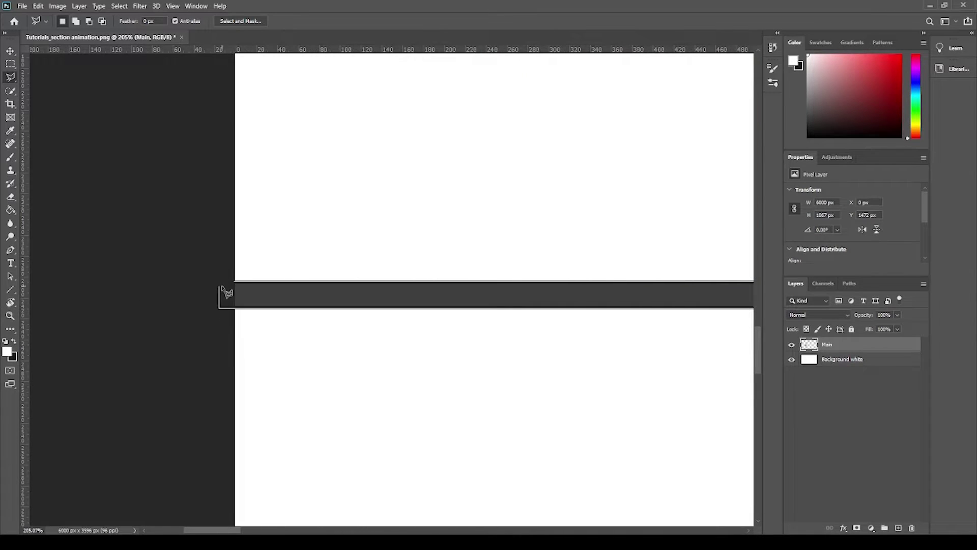
- Close the ground-band outline, undo an accidental white fill, and set the foreground colour to black
{"action": "double_click", "coordinate": [224, 281]}
{"action": "key", "text": "g"}
{"action": "left_click", "coordinate": [326, 305]}
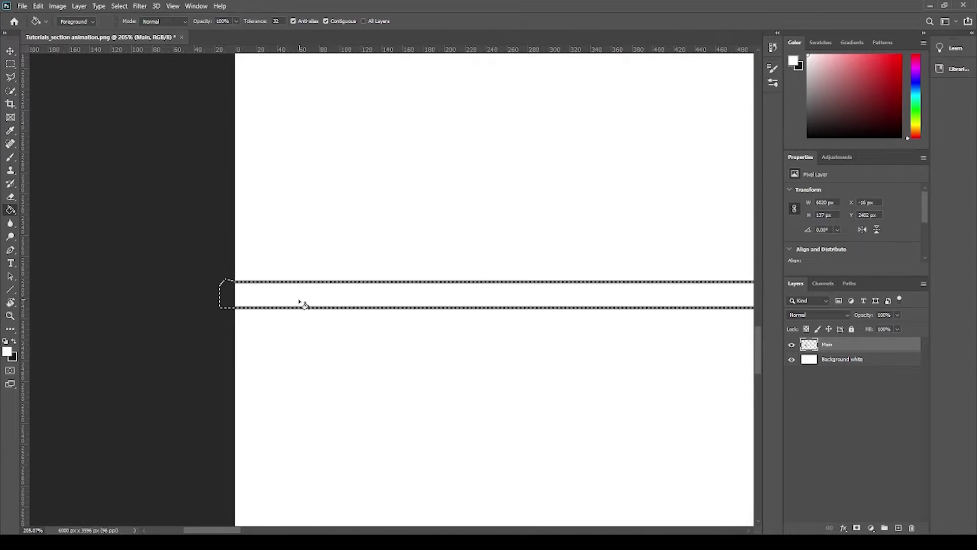
{"action": "key", "text": "ctrl+z"}
{"action": "left_click", "coordinate": [8, 352]}
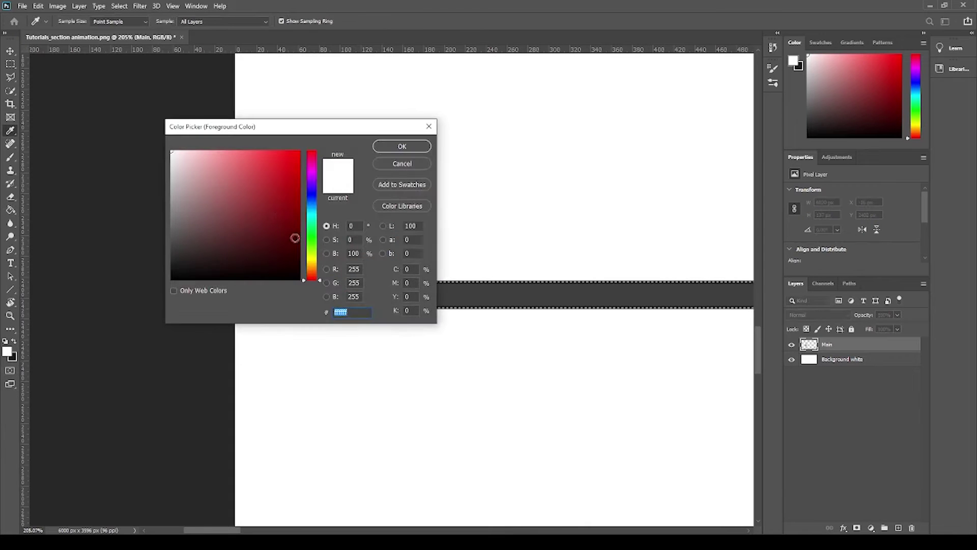
{"action": "left_click_drag", "start_coordinate": [294, 235], "coordinate": [313, 285]}
{"action": "left_click", "coordinate": [400, 147]}
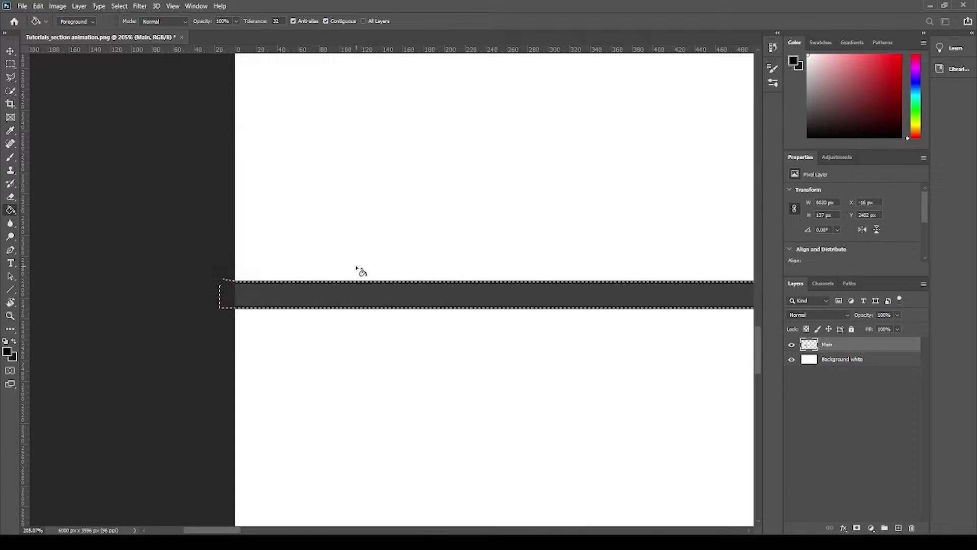
- Paint Bucket the selected band, the long upper grey section, vertical step and lower-right section black
{"action": "left_click", "coordinate": [292, 297]}
{"action": "scroll", "coordinate": [147, 274], "scroll_direction": "down", "scroll_amount": 3}
{"action": "scroll", "coordinate": [148, 277], "scroll_direction": "down", "scroll_amount": 3}
{"action": "scroll", "coordinate": [443, 294], "scroll_direction": "down", "scroll_amount": 3}
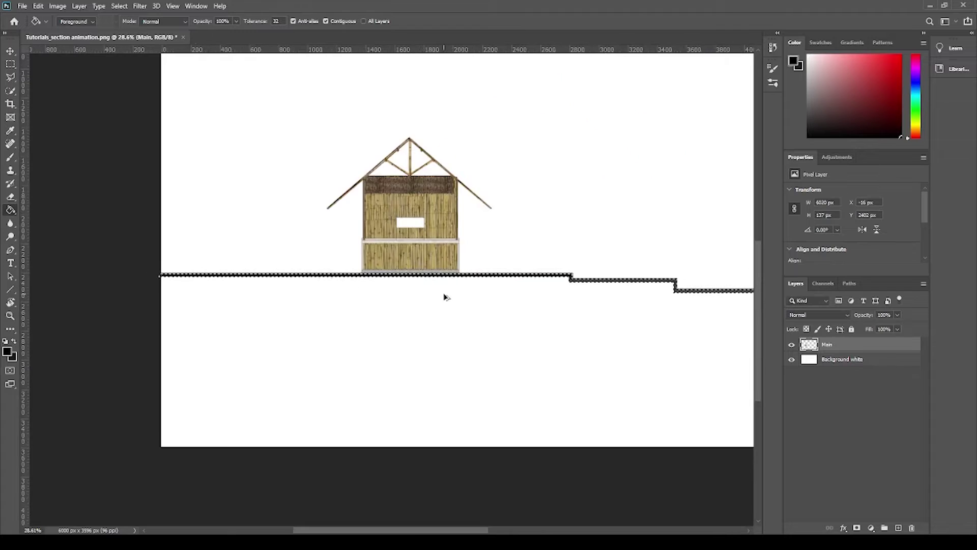
{"action": "scroll", "coordinate": [421, 277], "scroll_direction": "right", "scroll_amount": 3}
{"action": "scroll", "coordinate": [453, 360], "scroll_direction": "up", "scroll_amount": 1}
{"action": "scroll", "coordinate": [472, 397], "scroll_direction": "up", "scroll_amount": 3}
{"action": "scroll", "coordinate": [472, 398], "scroll_direction": "up", "scroll_amount": 3}
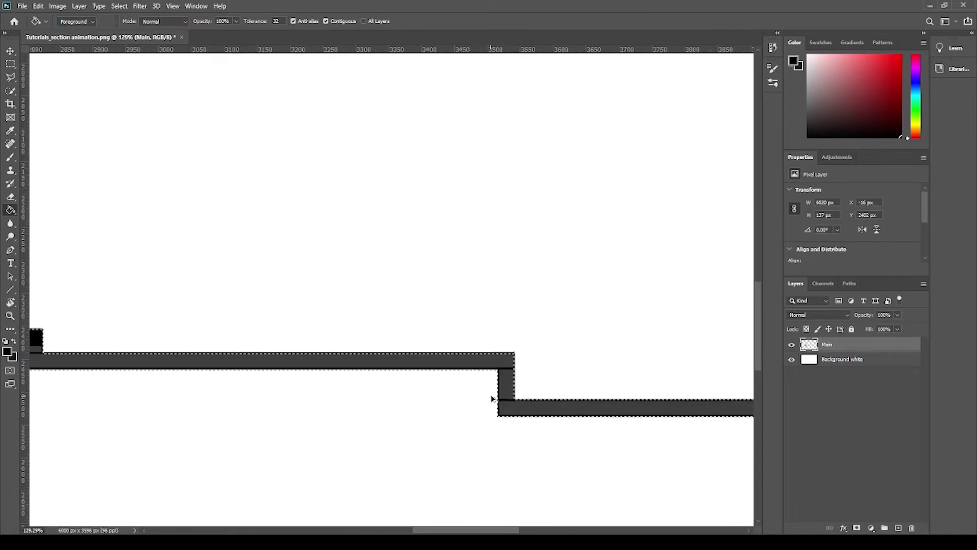
{"action": "scroll", "coordinate": [492, 362], "scroll_direction": "up", "scroll_amount": 2}
{"action": "scroll", "coordinate": [193, 355], "scroll_direction": "left", "scroll_amount": 2}
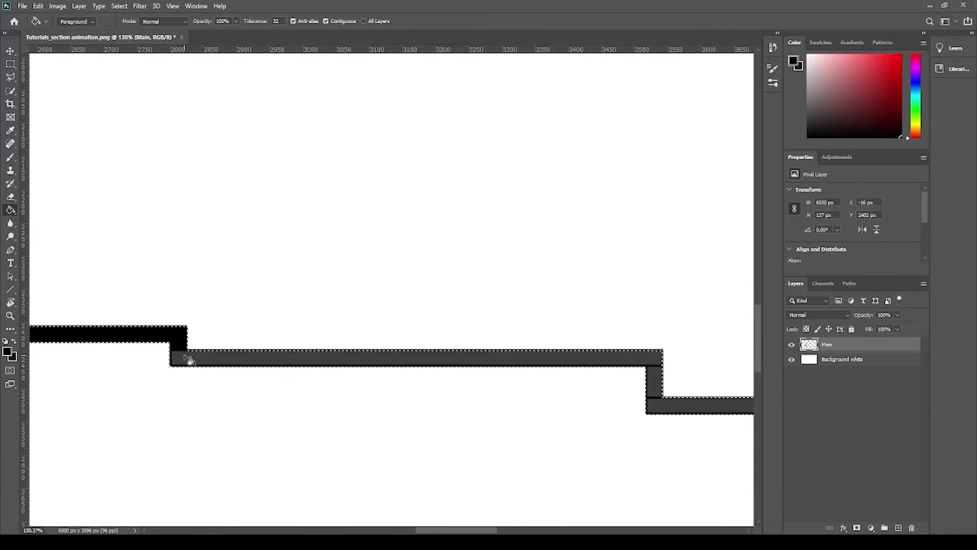
{"action": "left_click", "coordinate": [193, 355]}
{"action": "left_click", "coordinate": [657, 379]}
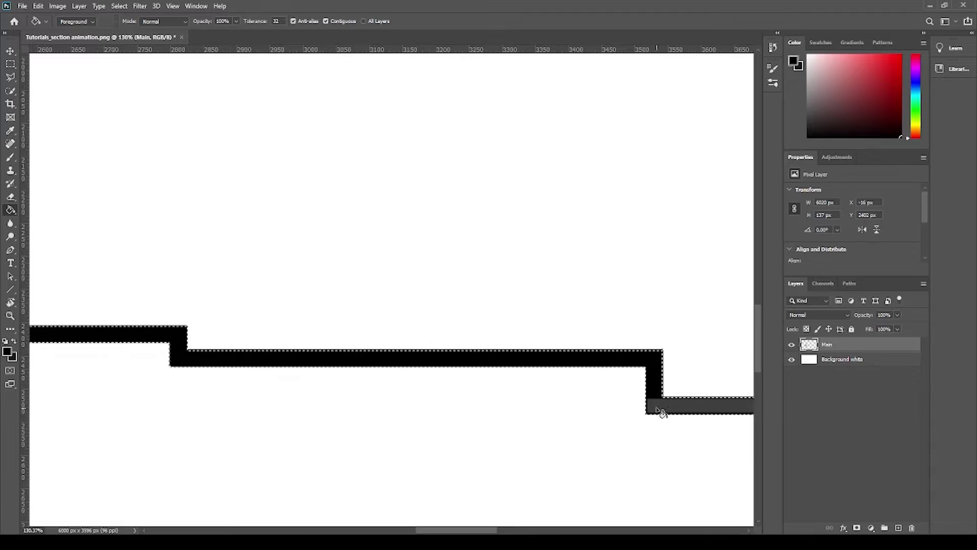
{"action": "left_click", "coordinate": [658, 407]}
- Fill the remaining grey vertical step and upper-right strip black, then zoom out
{"action": "scroll", "coordinate": [382, 359], "scroll_direction": "down", "scroll_amount": 2}
{"action": "scroll", "coordinate": [283, 348], "scroll_direction": "down", "scroll_amount": 1}
{"action": "scroll", "coordinate": [283, 348], "scroll_direction": "down", "scroll_amount": 1}
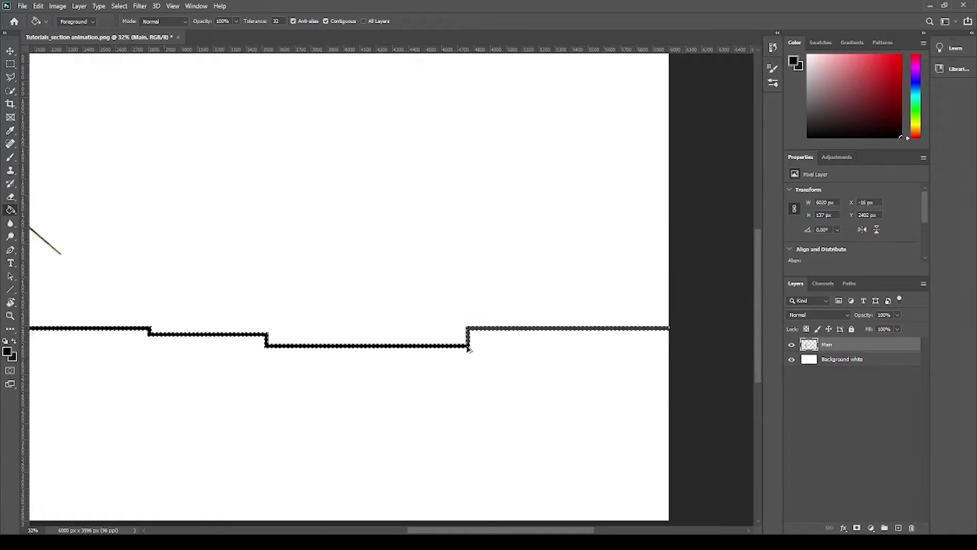
{"action": "scroll", "coordinate": [497, 342], "scroll_direction": "up", "scroll_amount": 2}
{"action": "scroll", "coordinate": [463, 332], "scroll_direction": "up", "scroll_amount": 2}
{"action": "scroll", "coordinate": [468, 326], "scroll_direction": "up", "scroll_amount": 1}
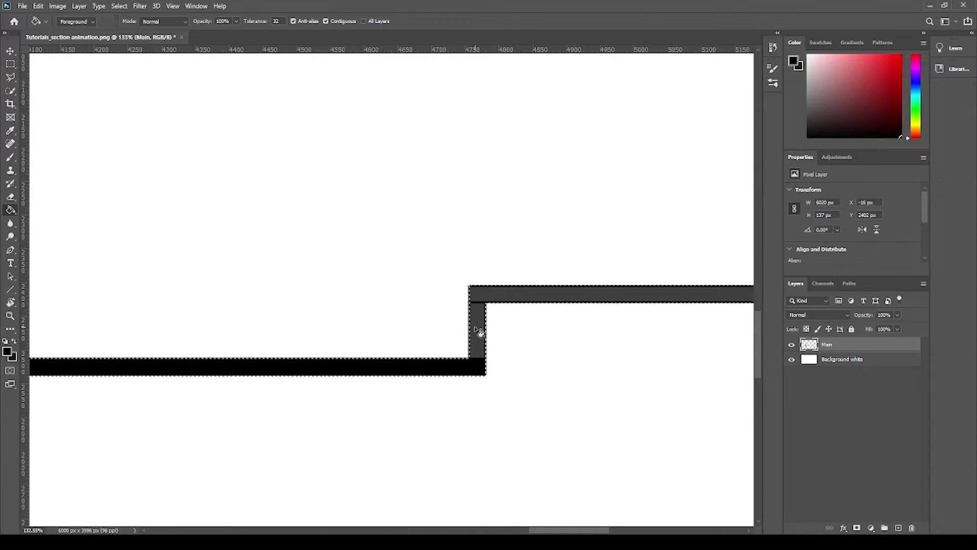
{"action": "left_click", "coordinate": [476, 329]}
{"action": "left_click", "coordinate": [490, 301]}
{"action": "scroll", "coordinate": [403, 303], "scroll_direction": "down", "scroll_amount": 2}
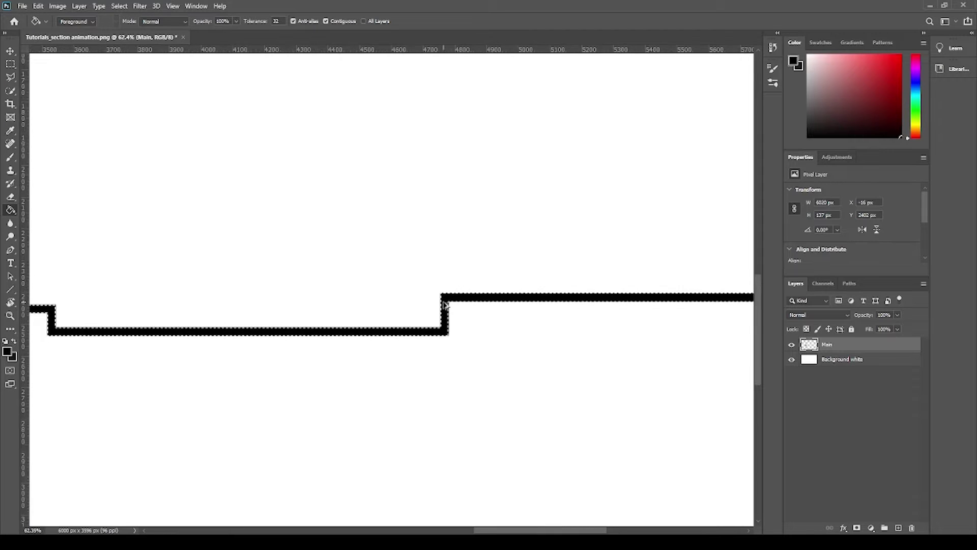
{"action": "scroll", "coordinate": [509, 301], "scroll_direction": "down", "scroll_amount": 1}
{"action": "scroll", "coordinate": [572, 297], "scroll_direction": "down", "scroll_amount": 2}
{"action": "scroll", "coordinate": [371, 277], "scroll_direction": "down", "scroll_amount": 2}
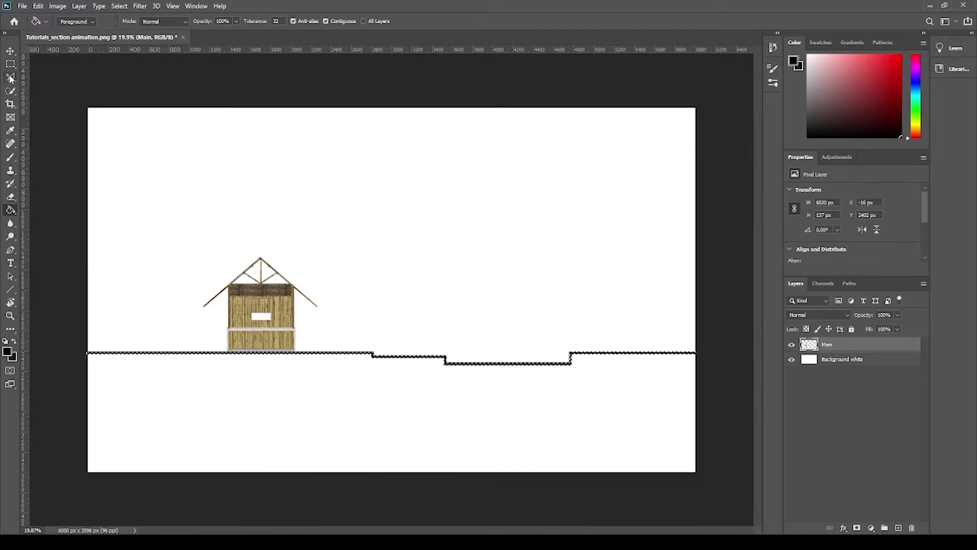
{"action": "key", "text": "l"}
{"action": "right_click", "coordinate": [326, 204]}
- Deselect the ground band and zoom around to review the solid black stepped line
{"action": "left_click", "coordinate": [351, 210]}
{"action": "scroll", "coordinate": [188, 382], "scroll_direction": "up", "scroll_amount": 1}
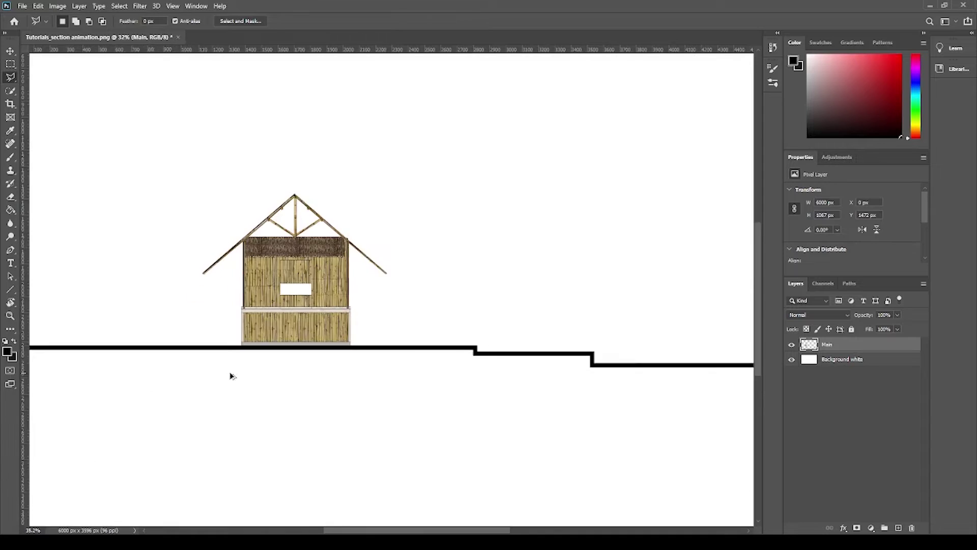
{"action": "scroll", "coordinate": [277, 336], "scroll_direction": "up", "scroll_amount": 1}
{"action": "scroll", "coordinate": [366, 280], "scroll_direction": "up", "scroll_amount": 1}
{"action": "scroll", "coordinate": [555, 355], "scroll_direction": "down", "scroll_amount": 2}
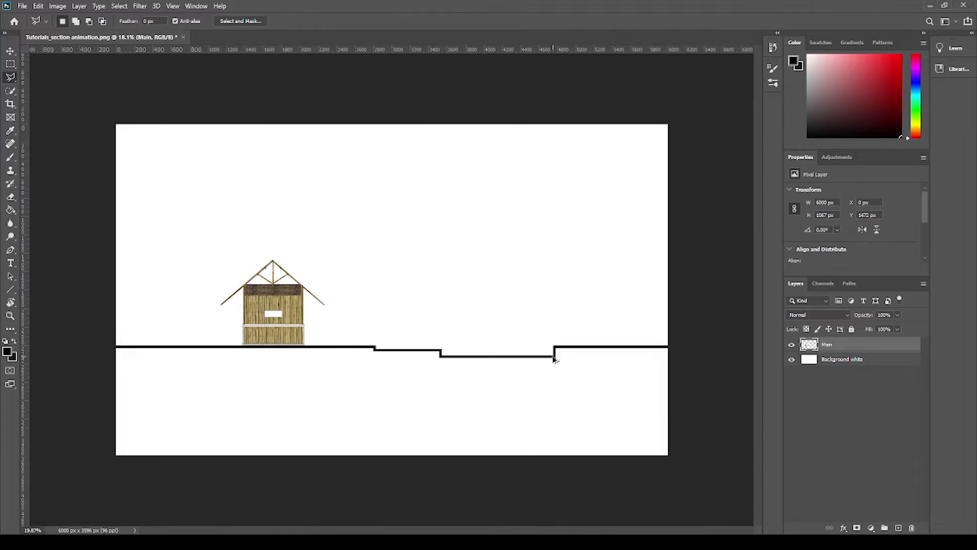
{"action": "scroll", "coordinate": [540, 359], "scroll_direction": "up", "scroll_amount": 4}
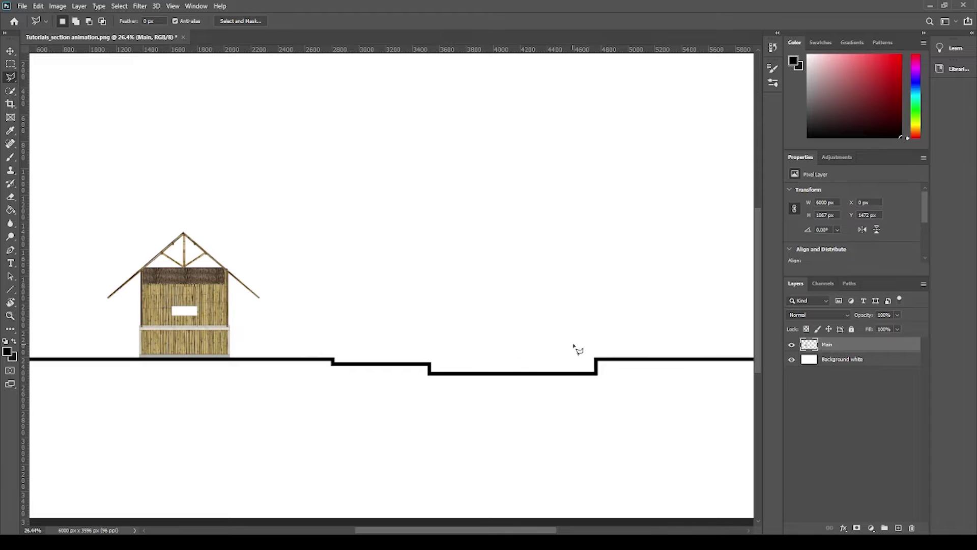
{"action": "scroll", "coordinate": [580, 324], "scroll_direction": "left", "scroll_amount": 2}
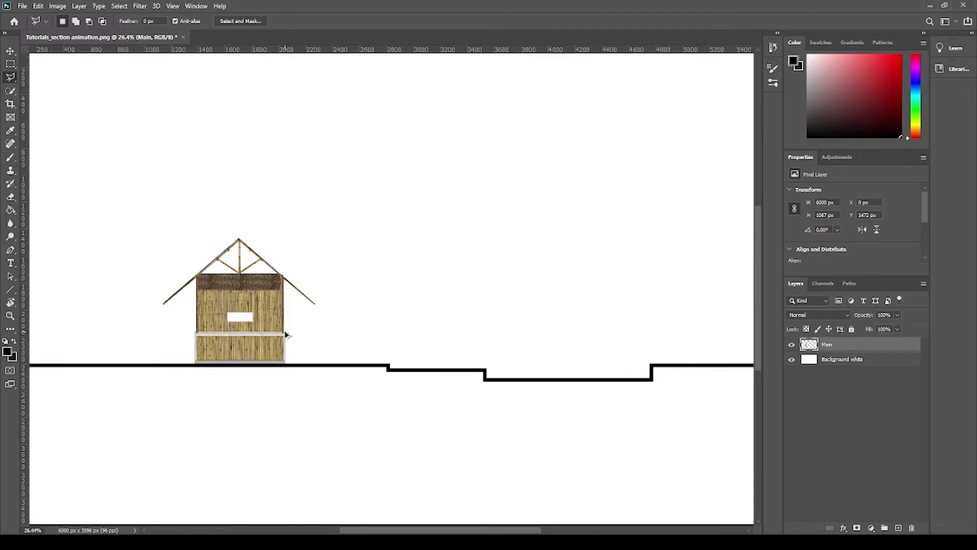
{"action": "scroll", "coordinate": [402, 349], "scroll_direction": "down", "scroll_amount": 1}
{"action": "scroll", "coordinate": [398, 348], "scroll_direction": "up", "scroll_amount": 1}
{"action": "scroll", "coordinate": [398, 349], "scroll_direction": "down", "scroll_amount": 1}
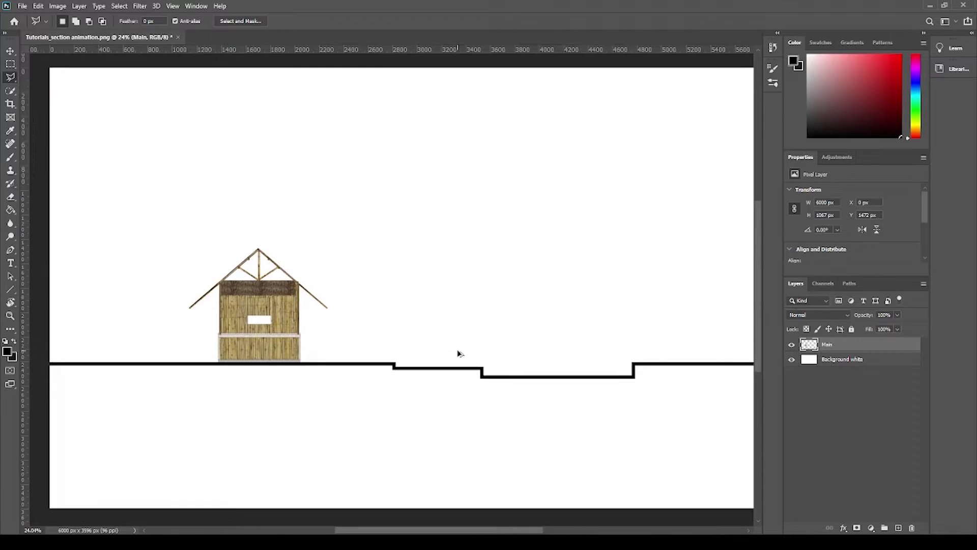
{"action": "scroll", "coordinate": [368, 351], "scroll_direction": "down", "scroll_amount": 1}
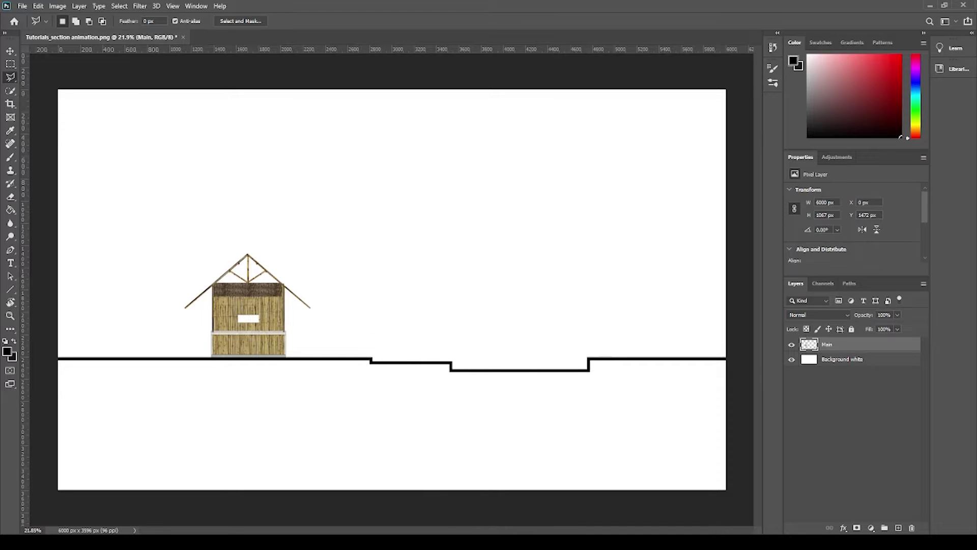
{"action": "left_click", "coordinate": [372, 502]}
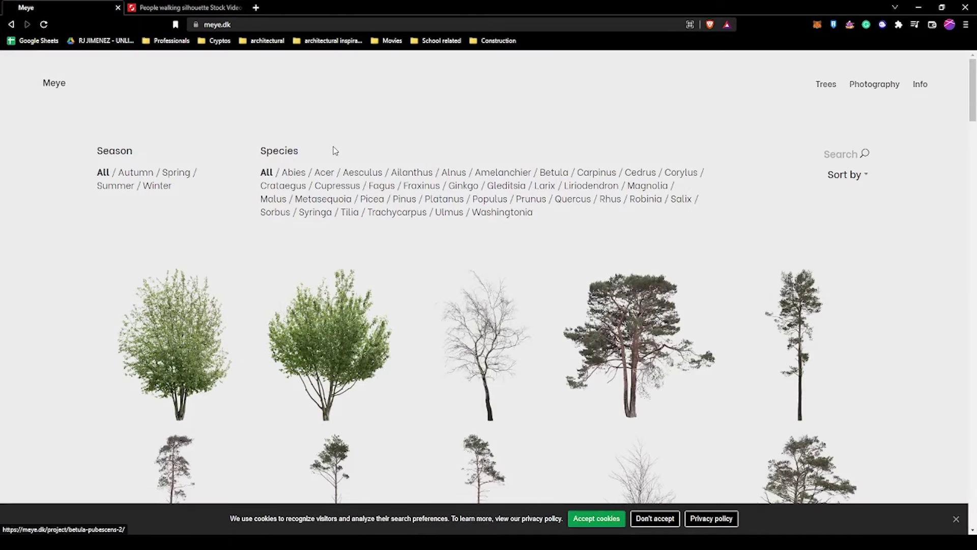
{"action": "scroll", "coordinate": [366, 309], "scroll_direction": "down", "scroll_amount": 4}
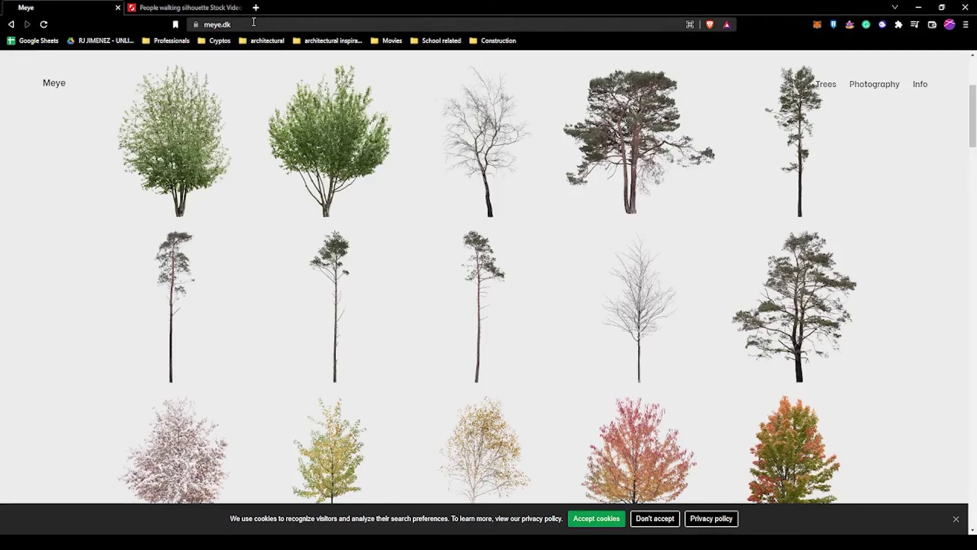
{"action": "left_click", "coordinate": [277, 24]}
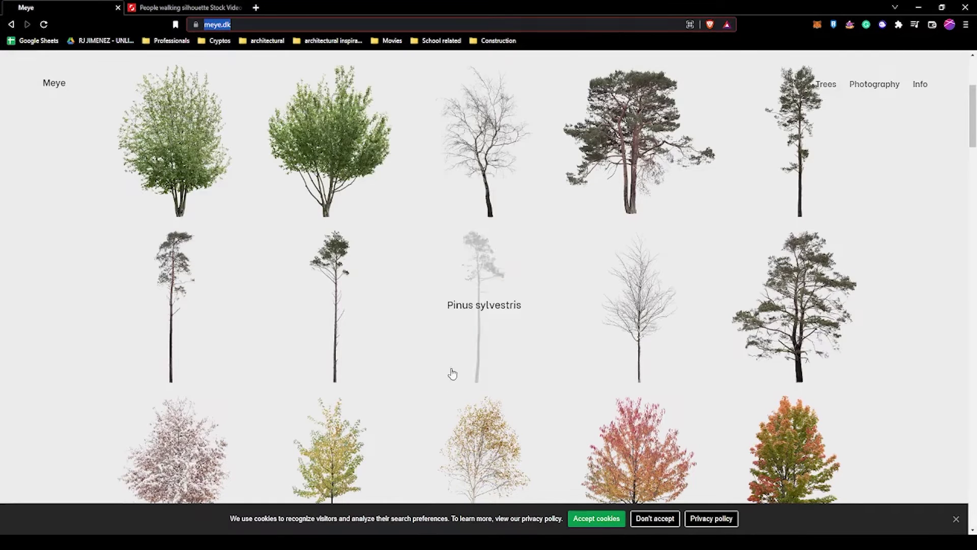
{"action": "scroll", "coordinate": [407, 357], "scroll_direction": "down", "scroll_amount": 2}
{"action": "scroll", "coordinate": [377, 353], "scroll_direction": "down", "scroll_amount": 2}
{"action": "scroll", "coordinate": [490, 361], "scroll_direction": "down", "scroll_amount": 3}
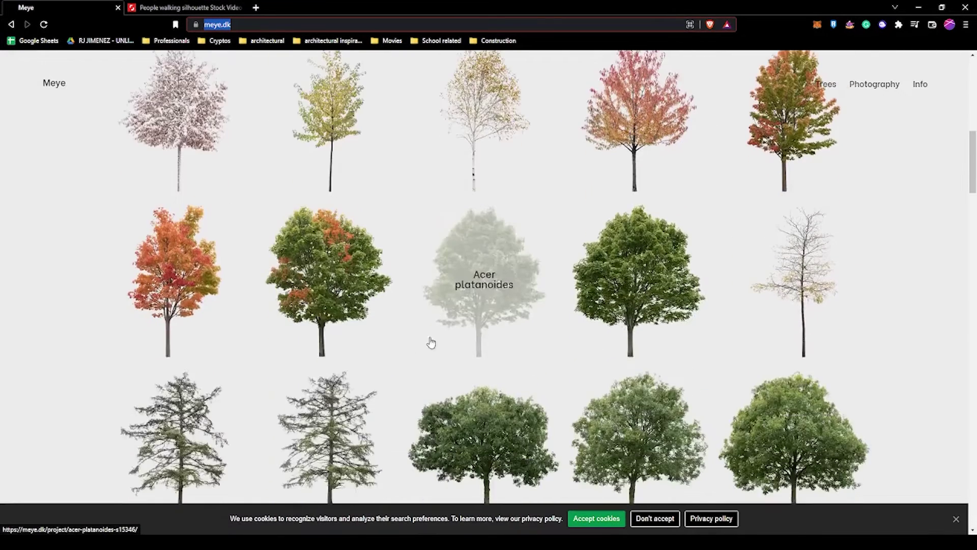
{"action": "left_click", "coordinate": [918, 8]}
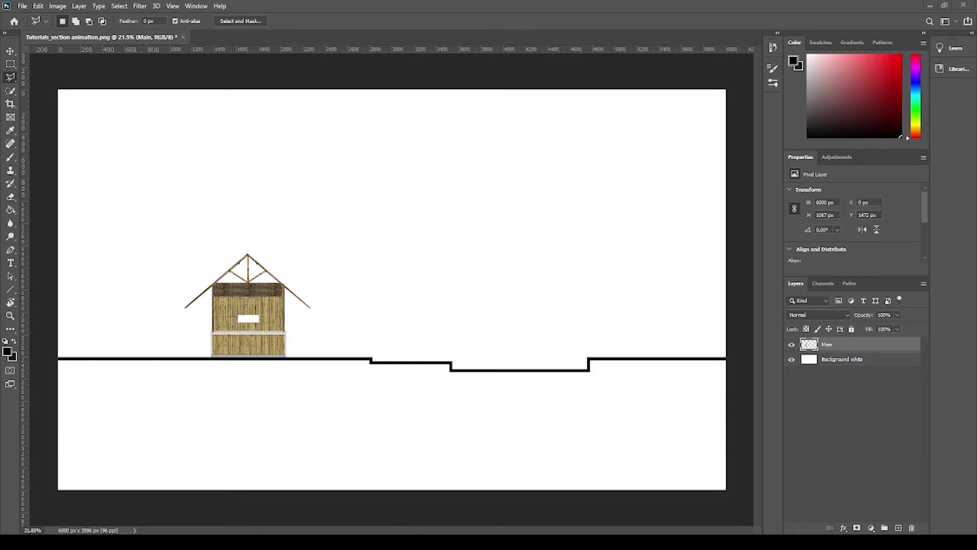
- Open the png trees folder under animations > assets and drag tree 1 onto the canvas
{"action": "left_click", "coordinate": [952, 153]}
{"action": "left_click_drag", "start_coordinate": [449, 93], "coordinate": [590, 68]}
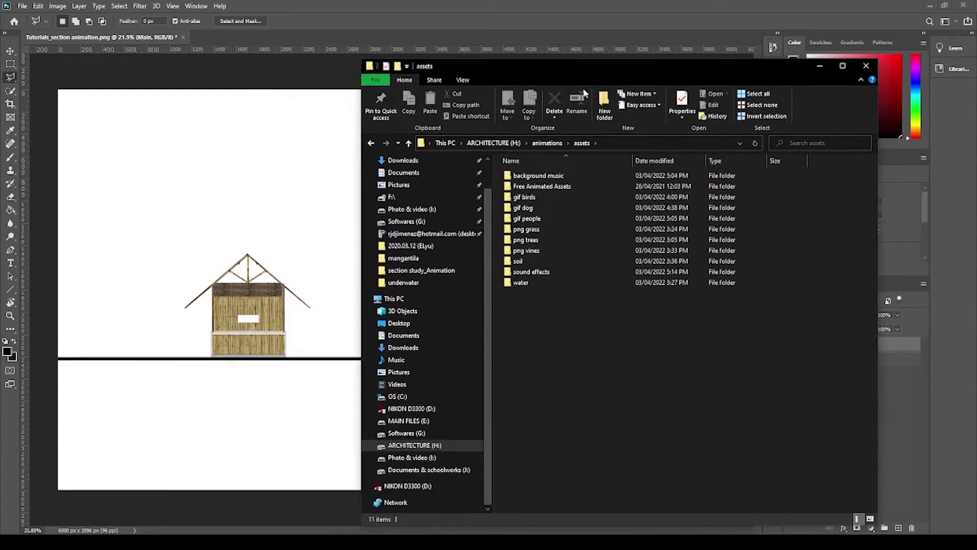
{"action": "double_click", "coordinate": [549, 240]}
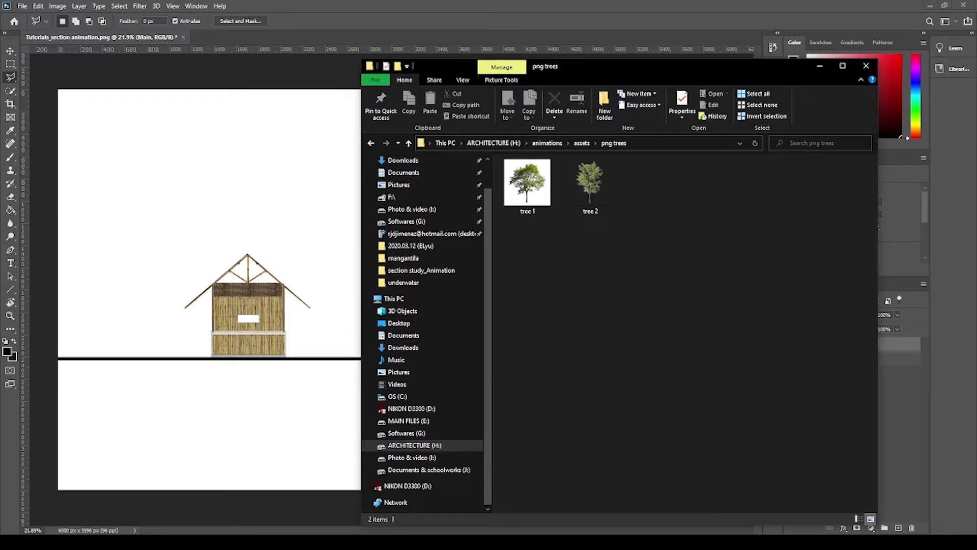
{"action": "left_click_drag", "start_coordinate": [528, 182], "coordinate": [261, 213]}
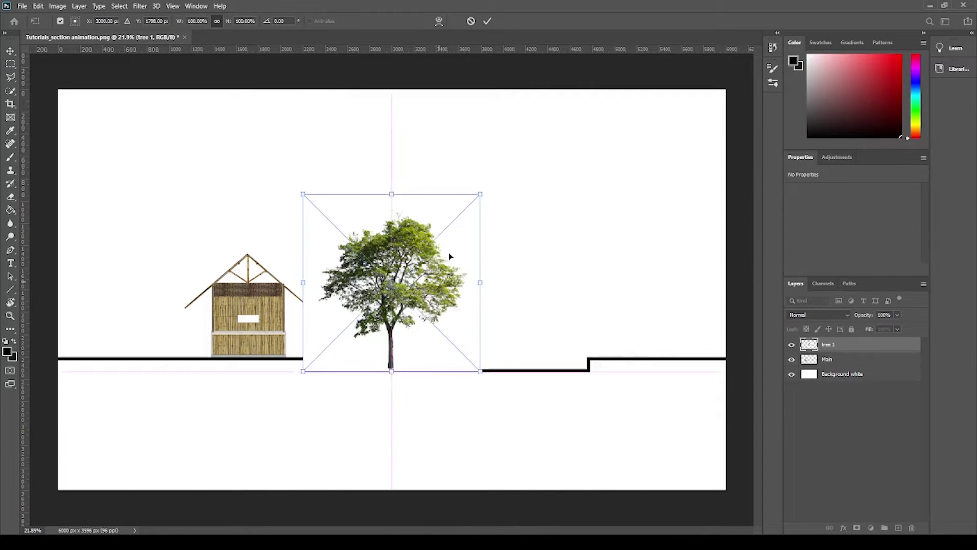
- Reposition the placed tree 1 and commit it, keeping its layer name
{"action": "left_click_drag", "start_coordinate": [447, 264], "coordinate": [482, 192]}
{"action": "key", "text": "l"}
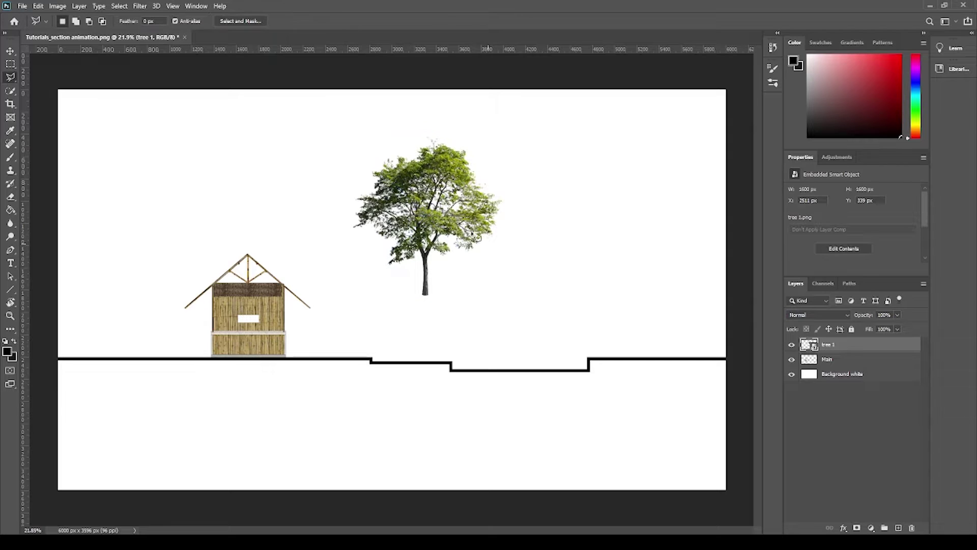
{"action": "double_click", "coordinate": [828, 346]}
{"action": "key", "text": "Return"}
- Rasterize the tree 1 layer and move it lower, beside the hut
{"action": "right_click", "coordinate": [839, 346]}
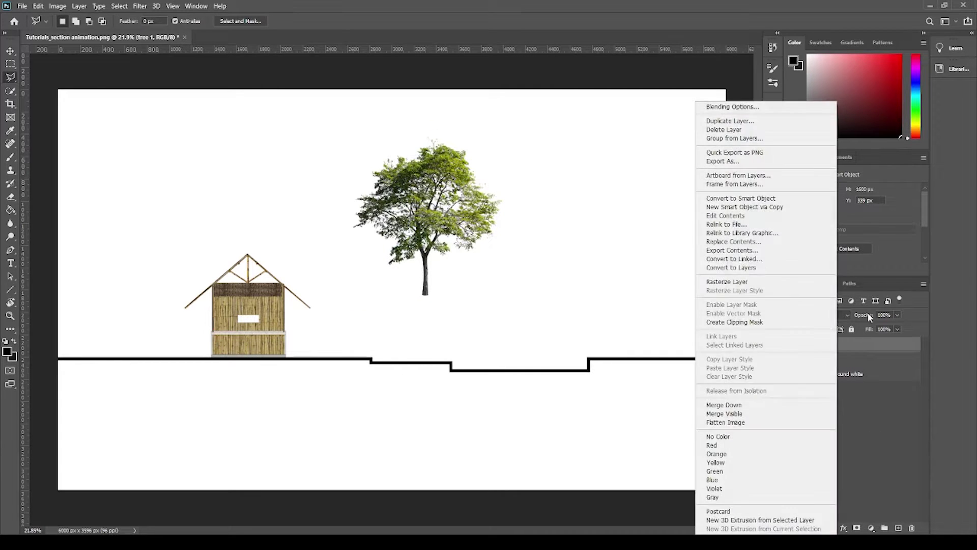
{"action": "left_click", "coordinate": [733, 282]}
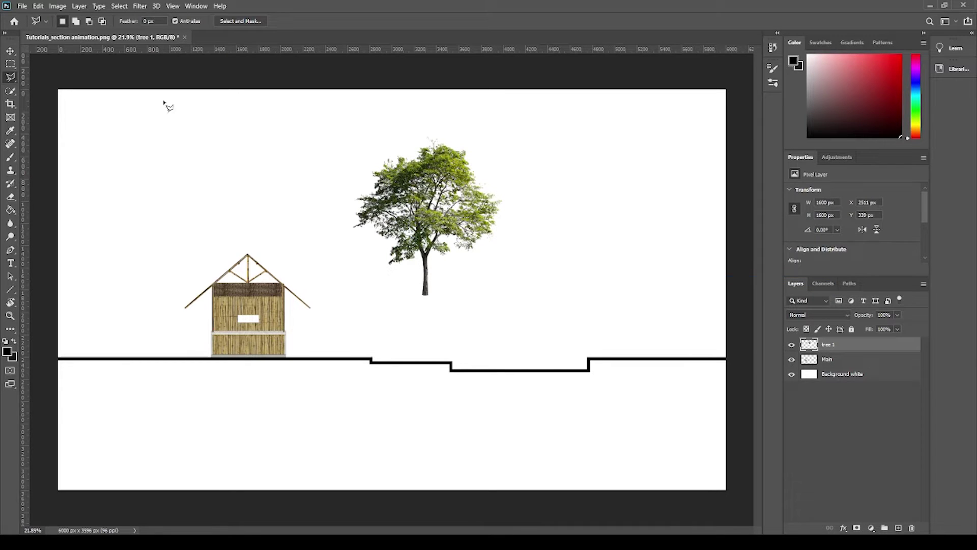
{"action": "left_click", "coordinate": [10, 51]}
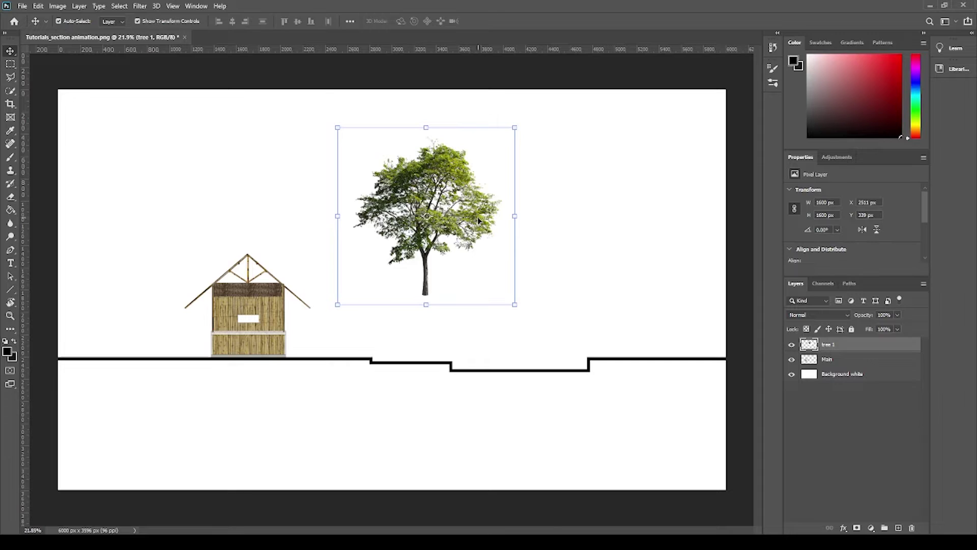
{"action": "mouse_move", "coordinate": [478, 220]}
{"action": "left_mouse_down"}
{"action": "mouse_move", "coordinate": [376, 272]}
{"action": "mouse_move", "coordinate": [480, 257]}
{"action": "mouse_move", "coordinate": [471, 247]}
{"action": "mouse_move", "coordinate": [474, 258]}
{"action": "left_mouse_up"}
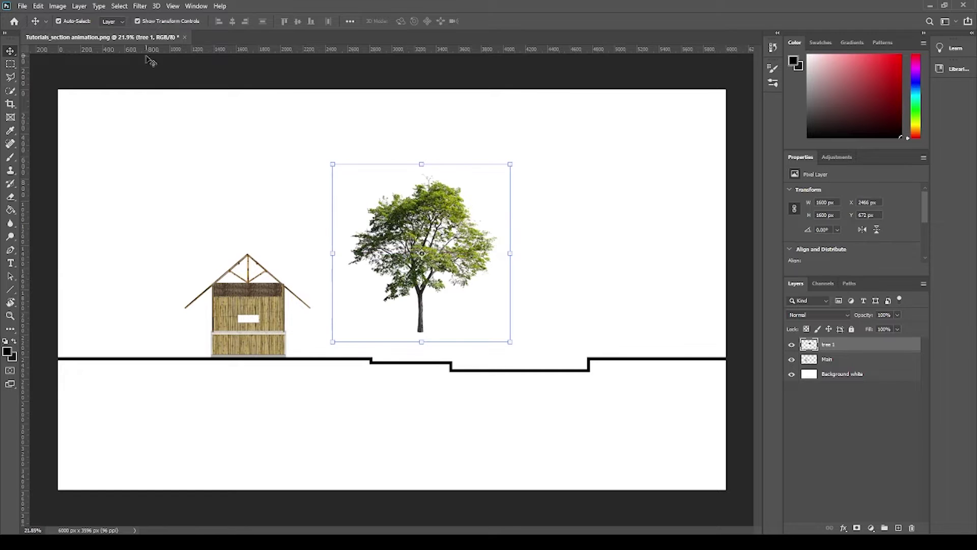
- Select tree 1's white backdrop with Color Range, remove it, and deselect
{"action": "left_click", "coordinate": [120, 6]}
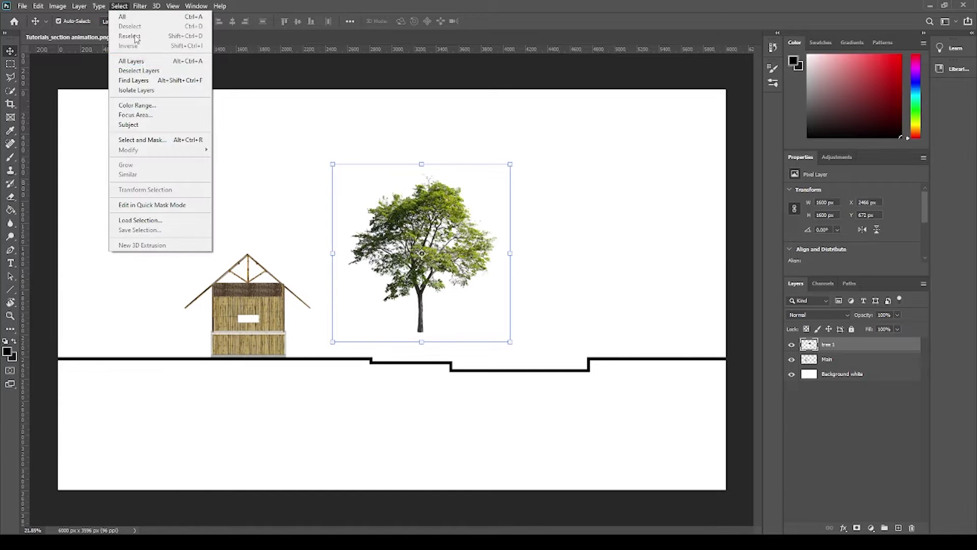
{"action": "left_click", "coordinate": [162, 112]}
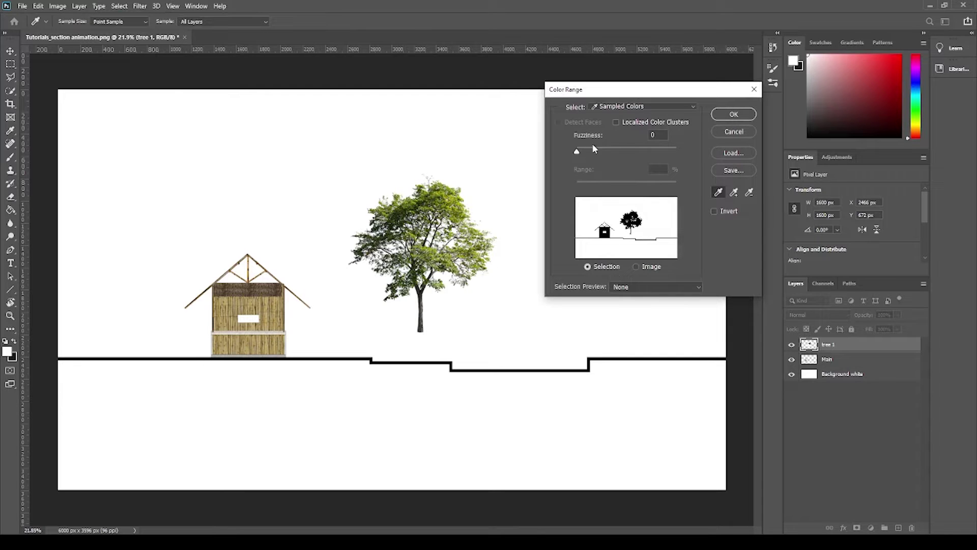
{"action": "left_click", "coordinate": [734, 115]}
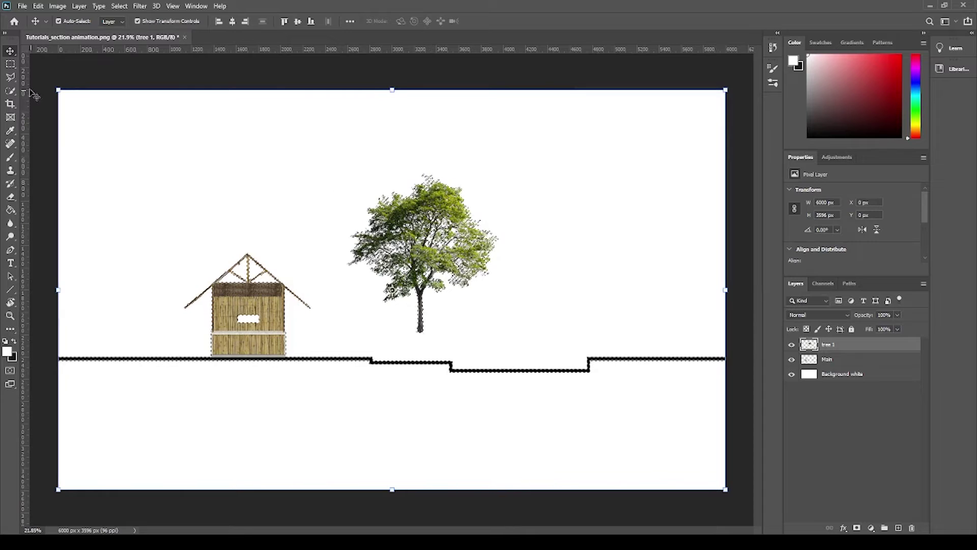
{"action": "left_click", "coordinate": [11, 64]}
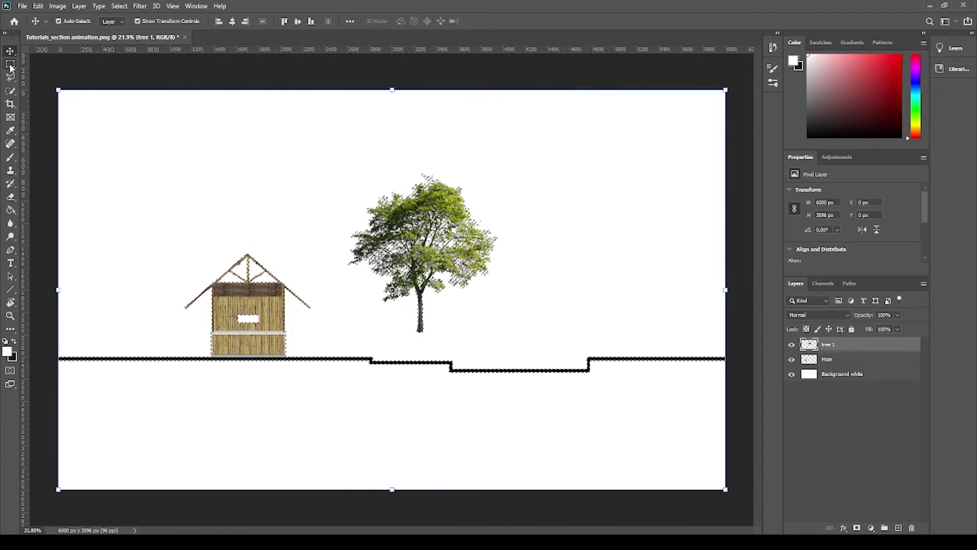
{"action": "right_click", "coordinate": [400, 152]}
{"action": "left_click", "coordinate": [423, 157]}
{"action": "left_click", "coordinate": [10, 51]}
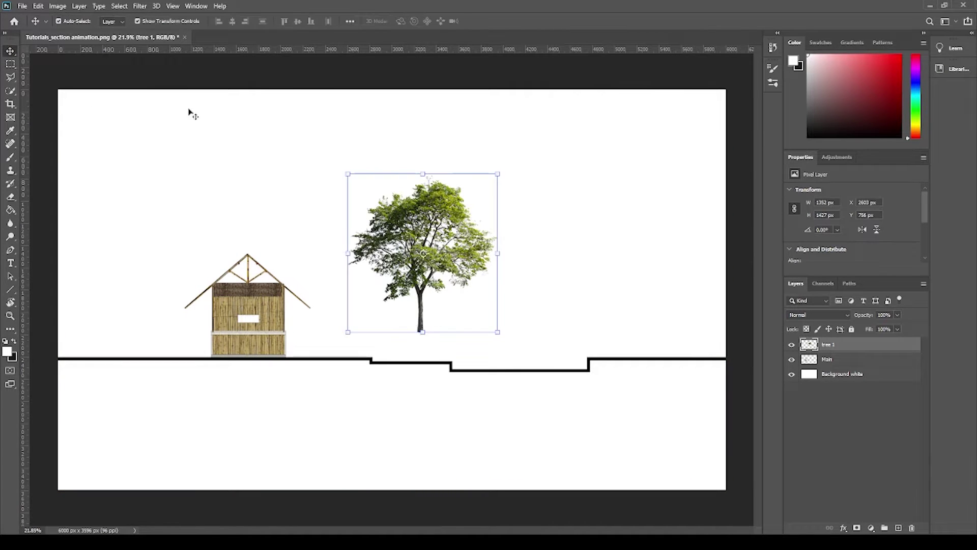
- Drag tree 1 left, up against the hut
{"action": "mouse_move", "coordinate": [477, 248]}
{"action": "left_mouse_down"}
{"action": "mouse_move", "coordinate": [336, 275]}
{"action": "mouse_move", "coordinate": [404, 274]}
{"action": "left_mouse_up"}
{"action": "scroll", "coordinate": [366, 343], "scroll_direction": "up", "scroll_amount": 1}
{"action": "scroll", "coordinate": [367, 343], "scroll_direction": "up", "scroll_amount": 1}
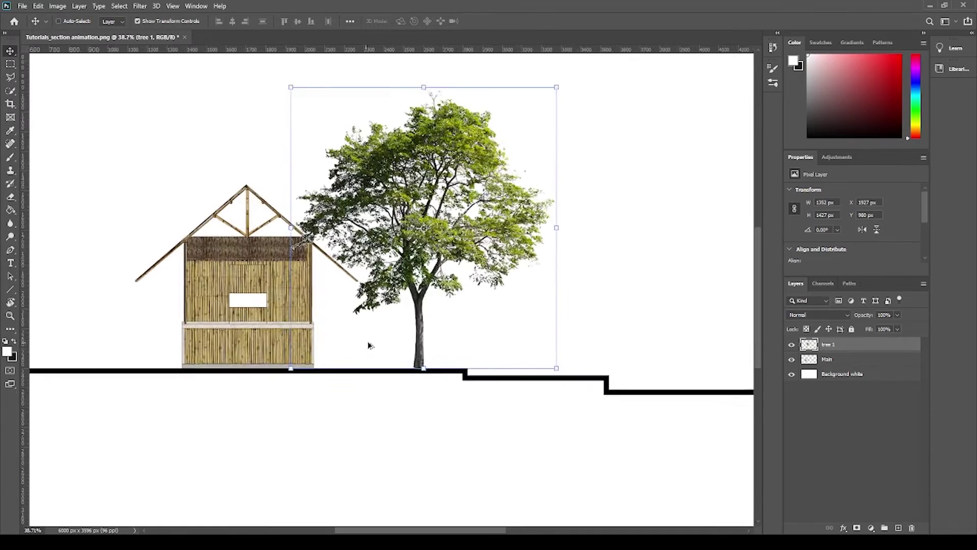
{"action": "scroll", "coordinate": [367, 343], "scroll_direction": "up", "scroll_amount": 1}
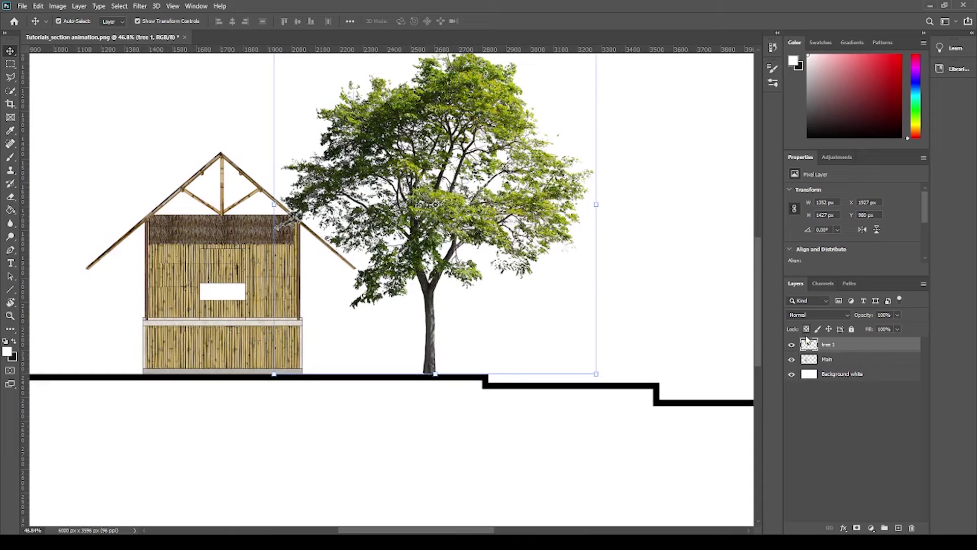
- Move the tree 1 layer below the Main layer
{"action": "double_click", "coordinate": [872, 347]}
{"action": "key", "text": "Escape"}
{"action": "double_click", "coordinate": [830, 344]}
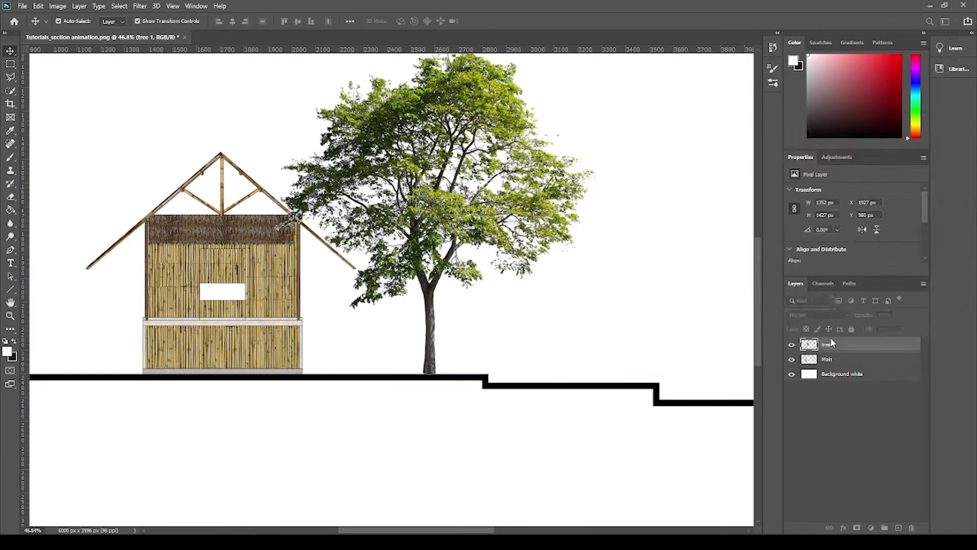
{"action": "key", "text": "Return"}
{"action": "left_click_drag", "start_coordinate": [830, 344], "coordinate": [829, 366]}
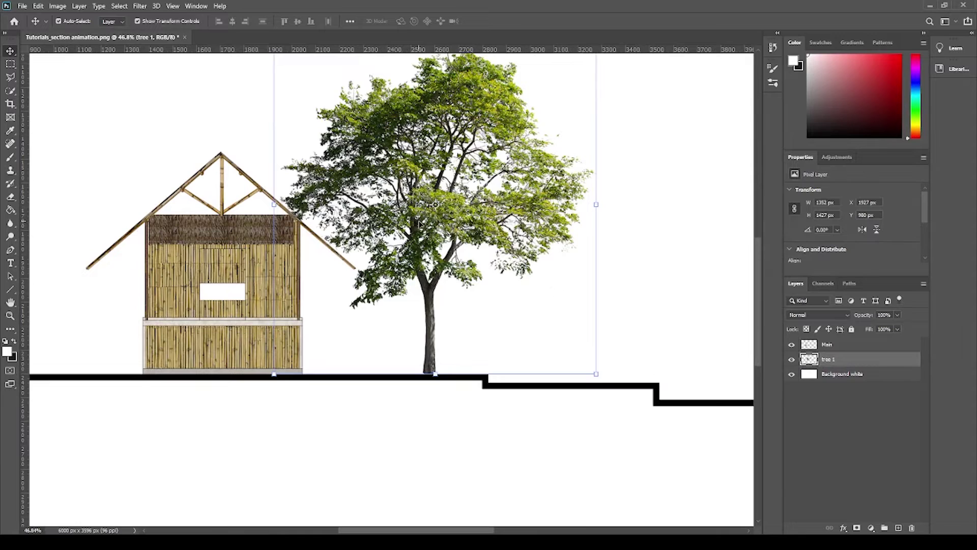
- Reposition tree 1 from behind the hut to the hut's right side
{"action": "left_click_drag", "start_coordinate": [418, 222], "coordinate": [307, 222]}
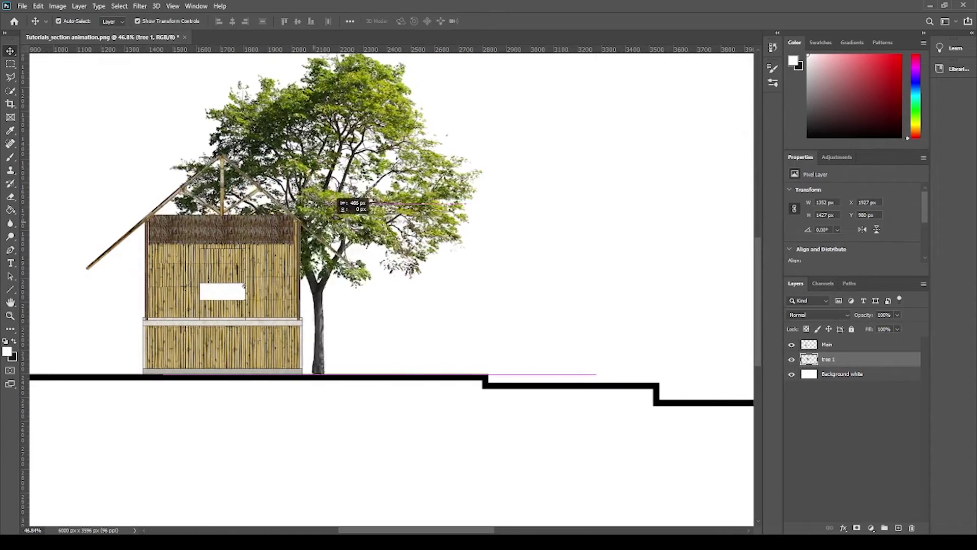
{"action": "left_click_drag", "start_coordinate": [336, 204], "coordinate": [465, 203]}
{"action": "left_click", "coordinate": [797, 397]}
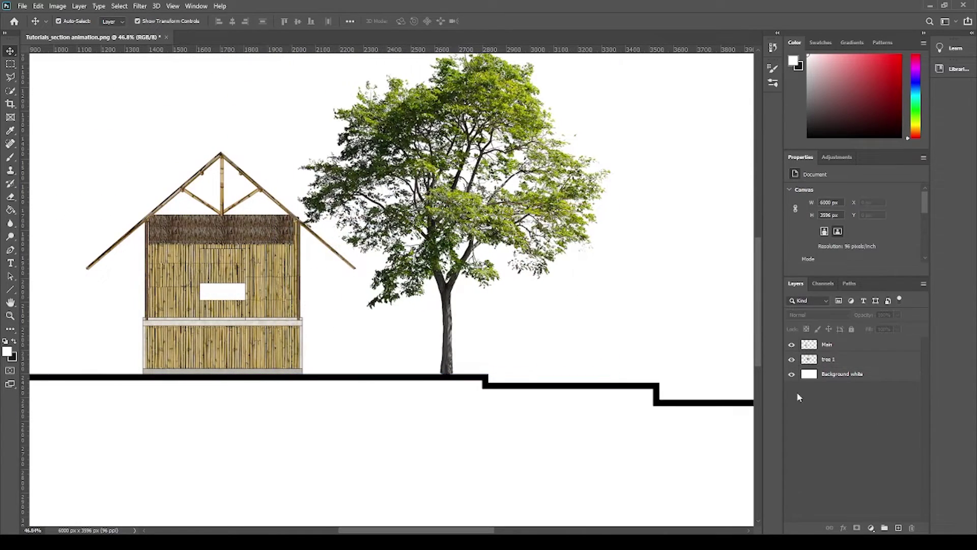
{"action": "left_click", "coordinate": [444, 300]}
{"action": "scroll", "coordinate": [445, 397], "scroll_direction": "up", "scroll_amount": 2}
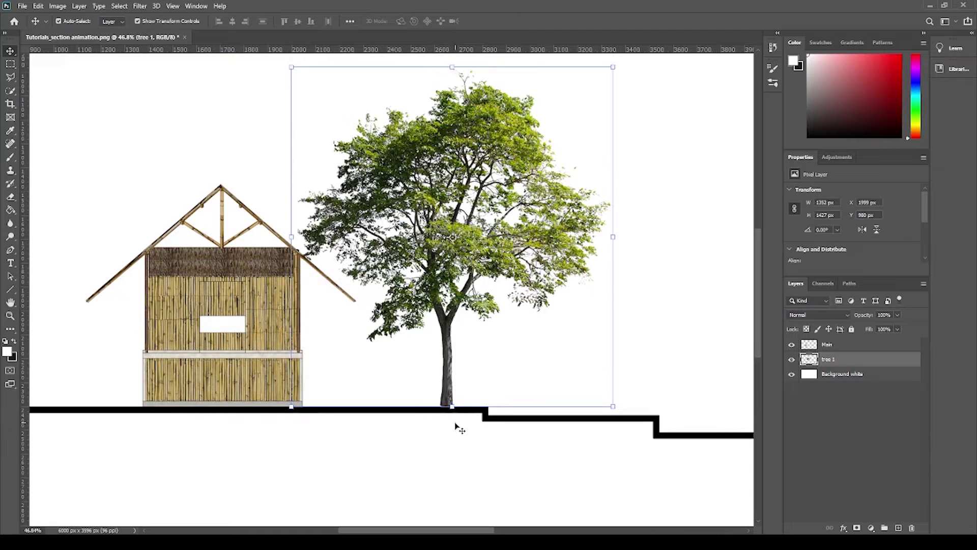
{"action": "scroll", "coordinate": [459, 430], "scroll_direction": "up", "scroll_amount": 3, "text": "alt"}
{"action": "scroll", "coordinate": [454, 421], "scroll_direction": "up", "scroll_amount": 2, "text": "alt"}
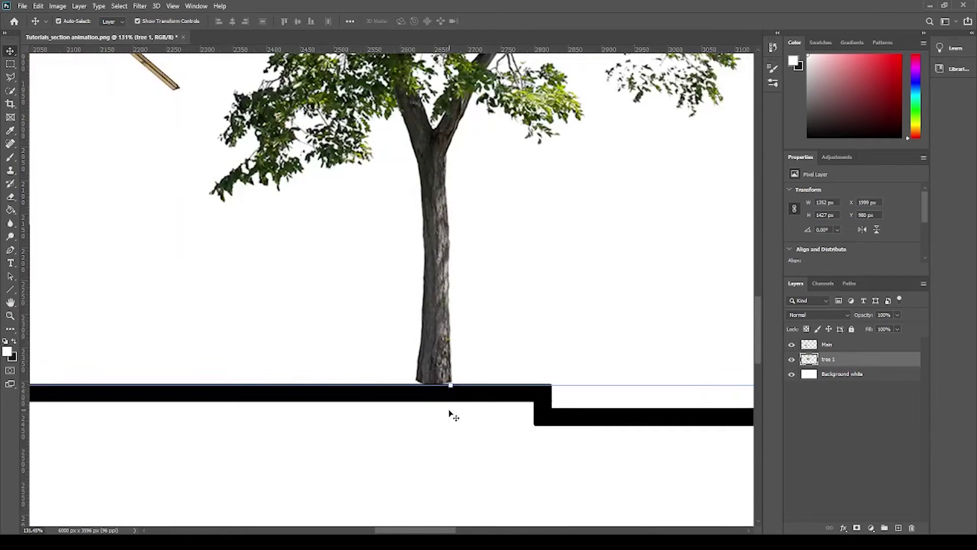
- Nudge tree 1 down so its trunk base rests on the ground line
{"action": "key", "text": "Down"}
{"action": "key", "text": "Down"}
{"action": "key", "text": "Down"}
{"action": "key", "text": "Down"}
{"action": "key", "text": "Down"}
{"action": "key", "text": "Down"}
{"action": "key", "text": "Down"}
{"action": "key", "text": "Down"}
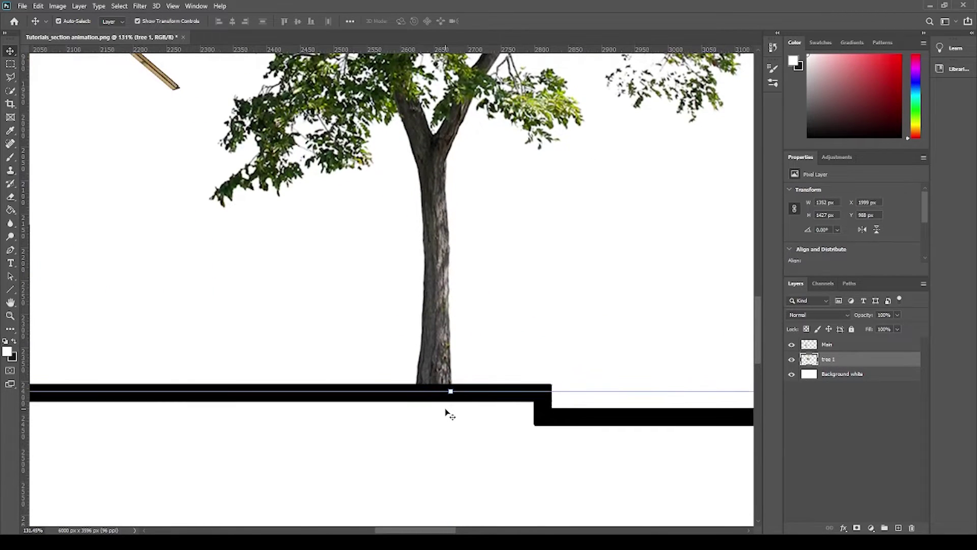
{"action": "left_click", "coordinate": [462, 356]}
{"action": "scroll", "coordinate": [435, 370], "scroll_direction": "down", "scroll_amount": 2, "text": "alt"}
{"action": "scroll", "coordinate": [435, 370], "scroll_direction": "down", "scroll_amount": 3, "text": "alt"}
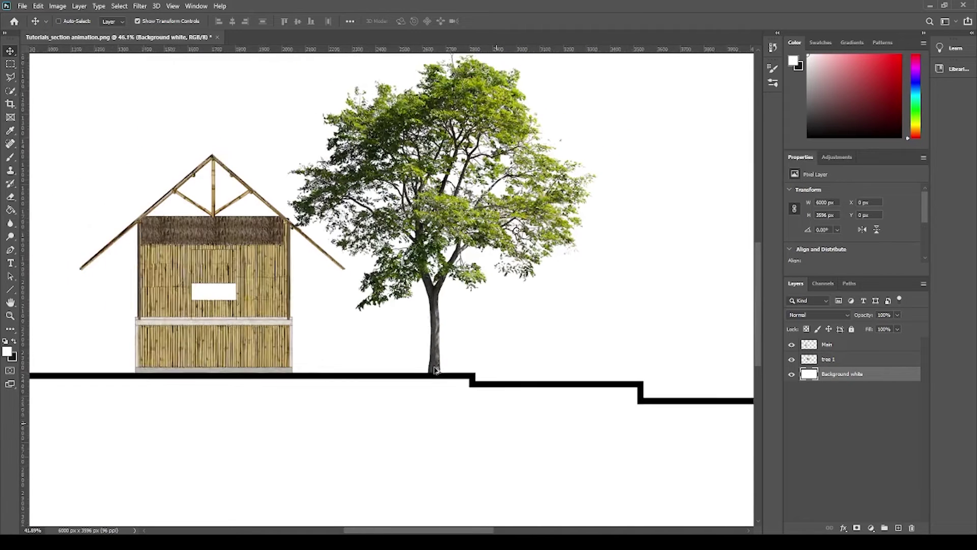
{"action": "scroll", "coordinate": [435, 370], "scroll_direction": "down", "scroll_amount": 1, "text": "alt"}
{"action": "scroll", "coordinate": [435, 370], "scroll_direction": "down", "scroll_amount": 1, "text": "alt"}
- Create a new layer group named Trees
{"action": "left_click", "coordinate": [444, 330], "text": "ctrl"}
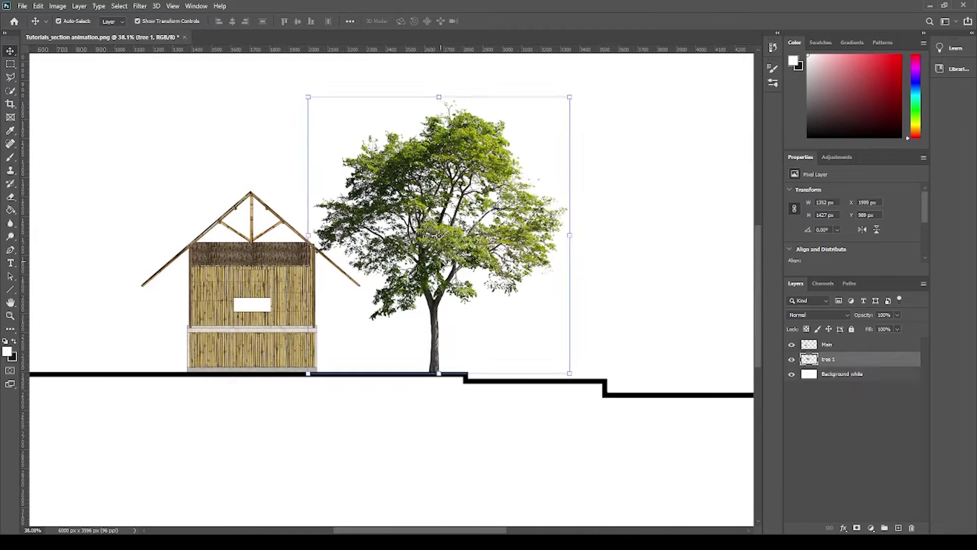
{"action": "left_click", "coordinate": [845, 441]}
{"action": "key", "text": "ctrl+z"}
{"action": "left_click", "coordinate": [885, 528]}
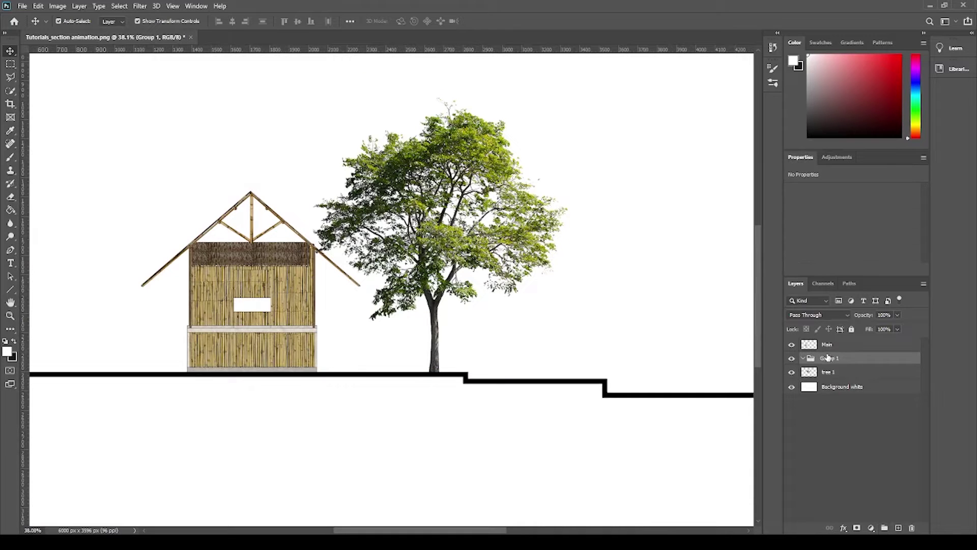
{"action": "double_click", "coordinate": [828, 358]}
{"action": "type", "text": "Tree"}
{"action": "type", "text": "s"}
{"action": "key", "text": "Return"}
- Move tree 1 into the Trees group and return to the png trees folder
{"action": "left_click_drag", "start_coordinate": [842, 374], "coordinate": [847, 370]}
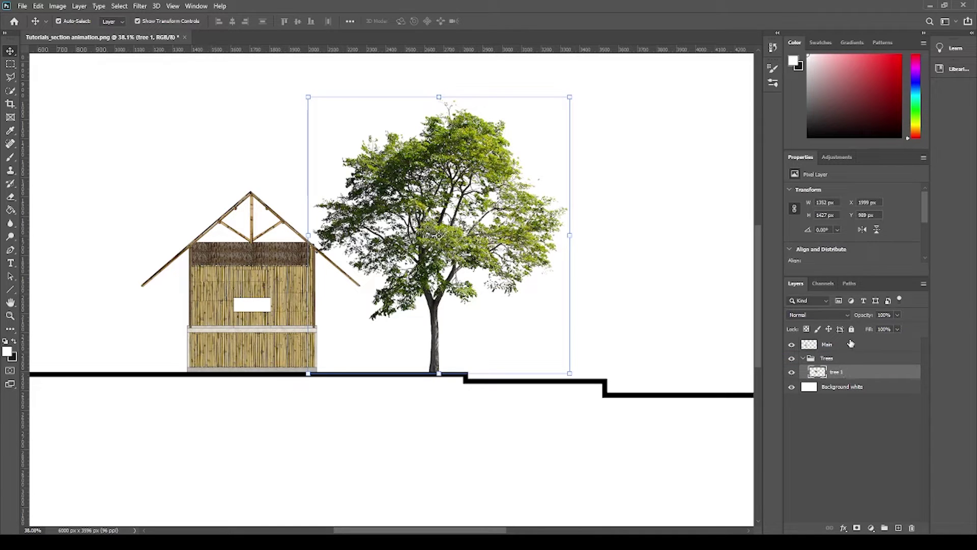
{"action": "left_click", "coordinate": [843, 425]}
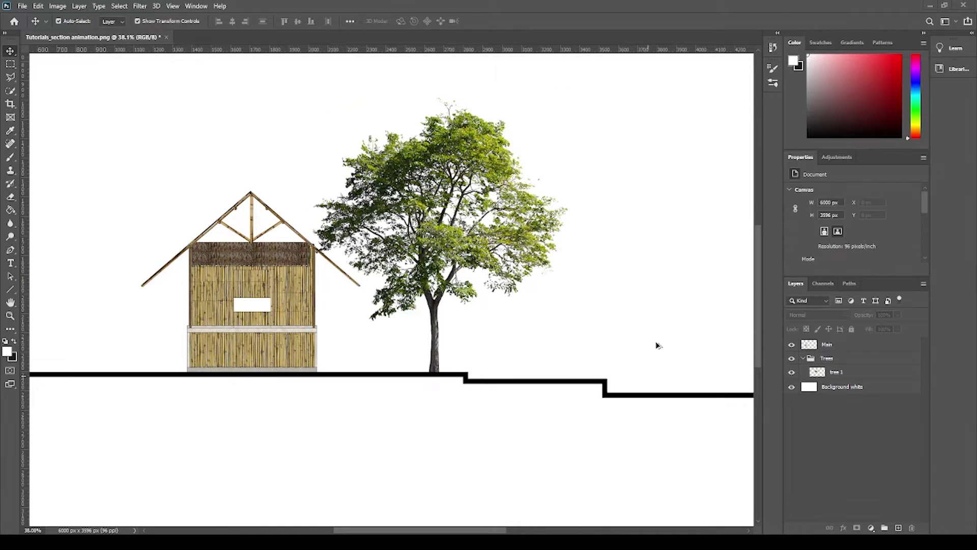
{"action": "key", "text": "alt+Tab"}
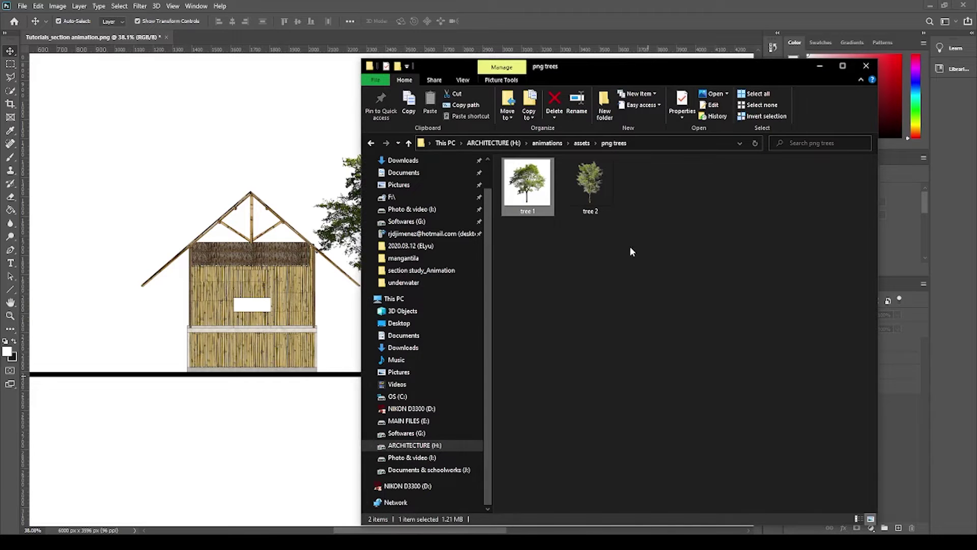
- Place tree 2.png scaled to about 163%, between the hut and tree 1
{"action": "left_click_drag", "start_coordinate": [591, 184], "coordinate": [197, 179]}
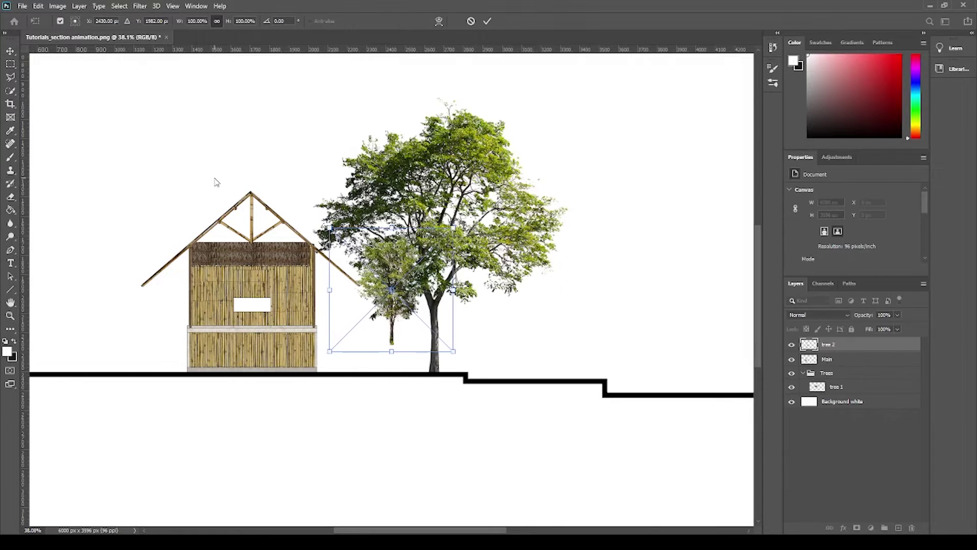
{"action": "left_click_drag", "start_coordinate": [395, 326], "coordinate": [380, 347]}
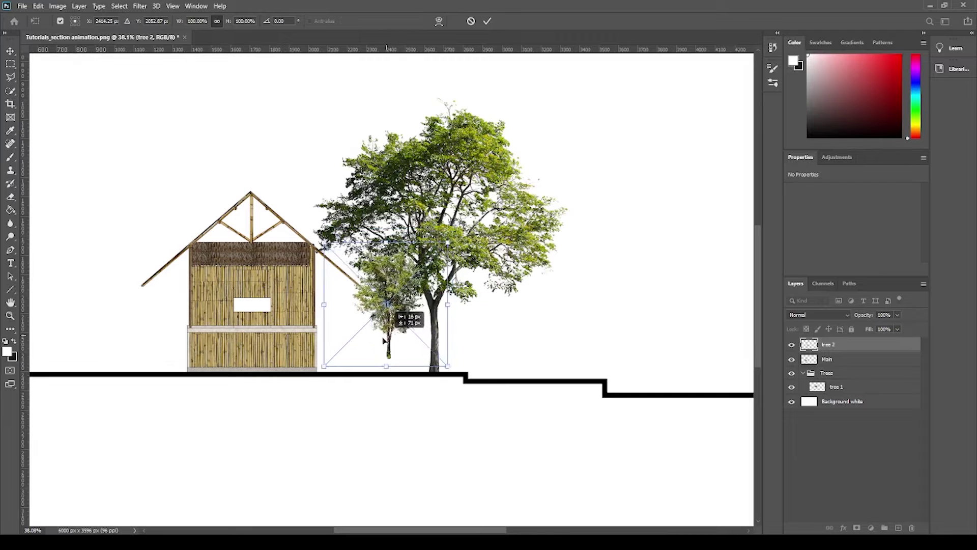
{"action": "left_click_drag", "start_coordinate": [438, 250], "coordinate": [527, 174]}
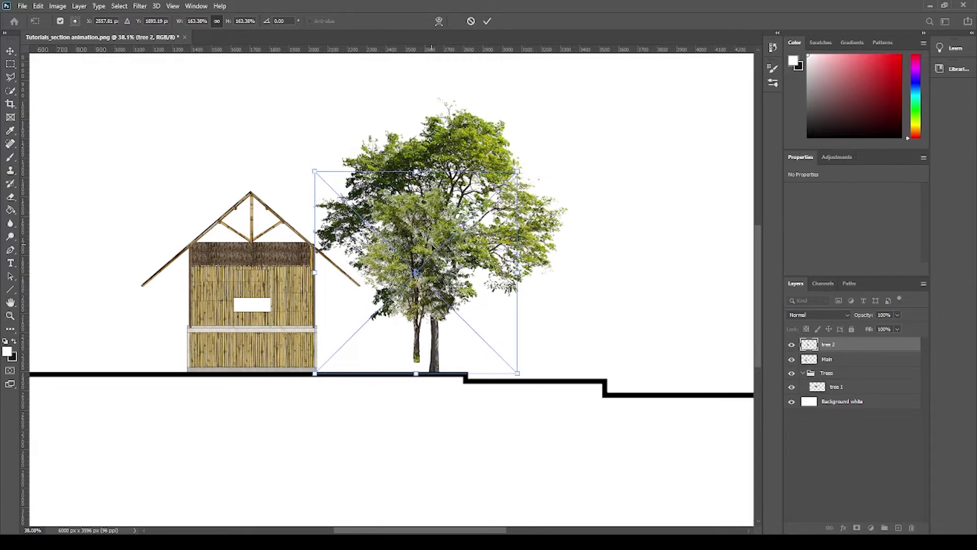
{"action": "left_click_drag", "start_coordinate": [433, 248], "coordinate": [365, 259]}
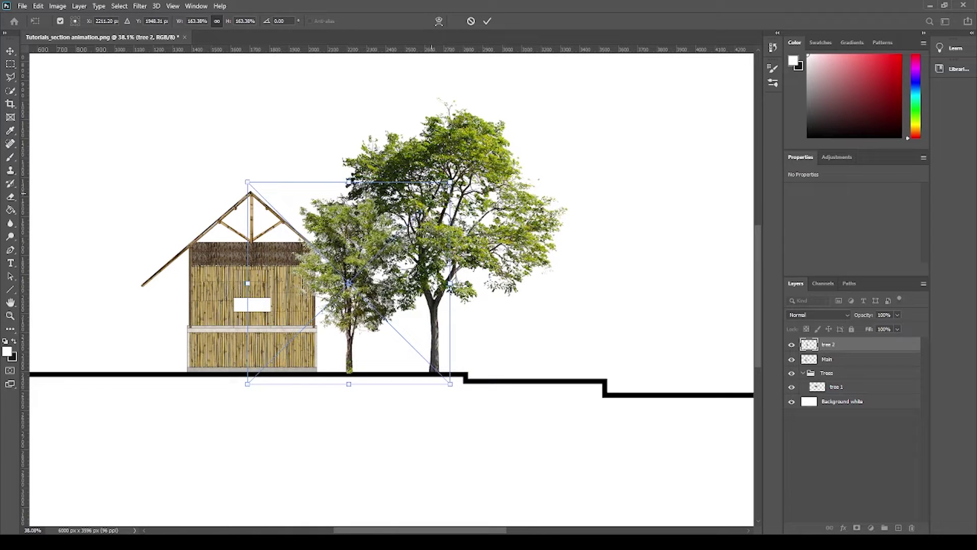
{"action": "left_click_drag", "start_coordinate": [450, 183], "coordinate": [417, 180]}
{"action": "key", "text": "Return"}
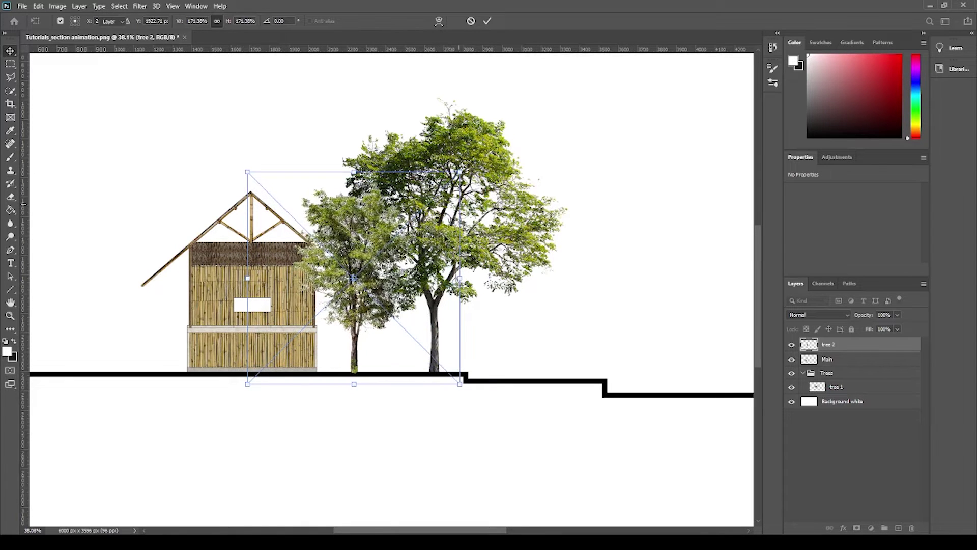
- Rasterize the tree 2 layer
{"action": "right_click", "coordinate": [841, 344]}
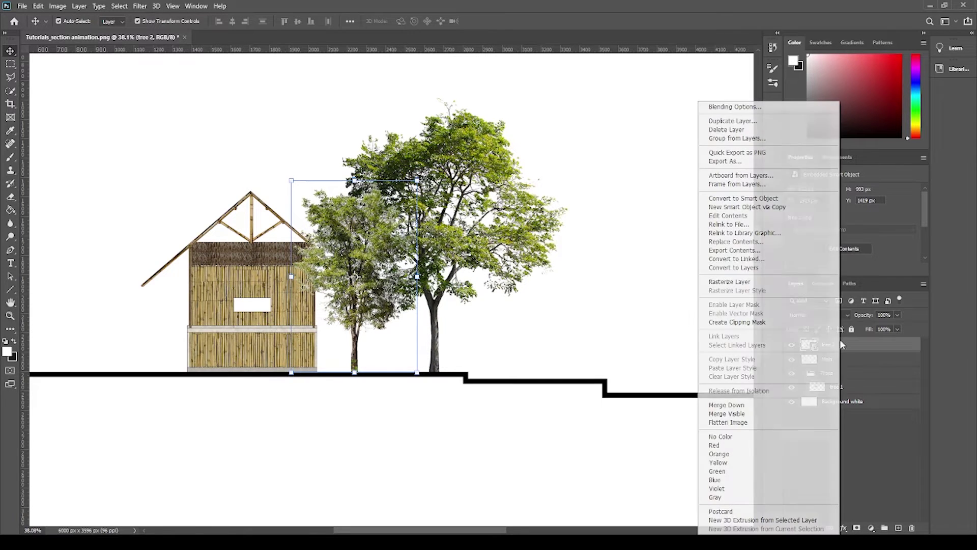
{"action": "left_click", "coordinate": [735, 283]}
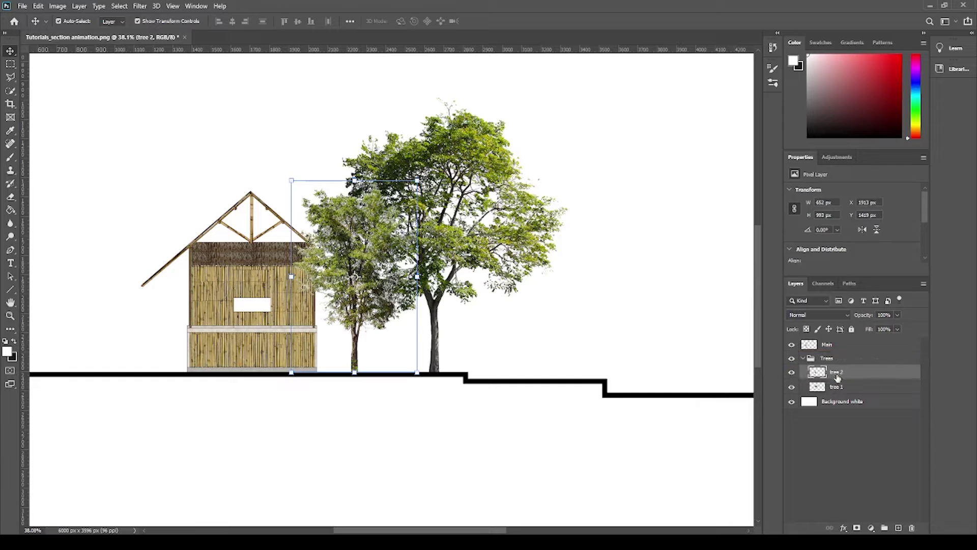
{"action": "left_click", "coordinate": [452, 399]}
{"action": "scroll", "coordinate": [560, 390], "scroll_direction": "down", "scroll_amount": 2}
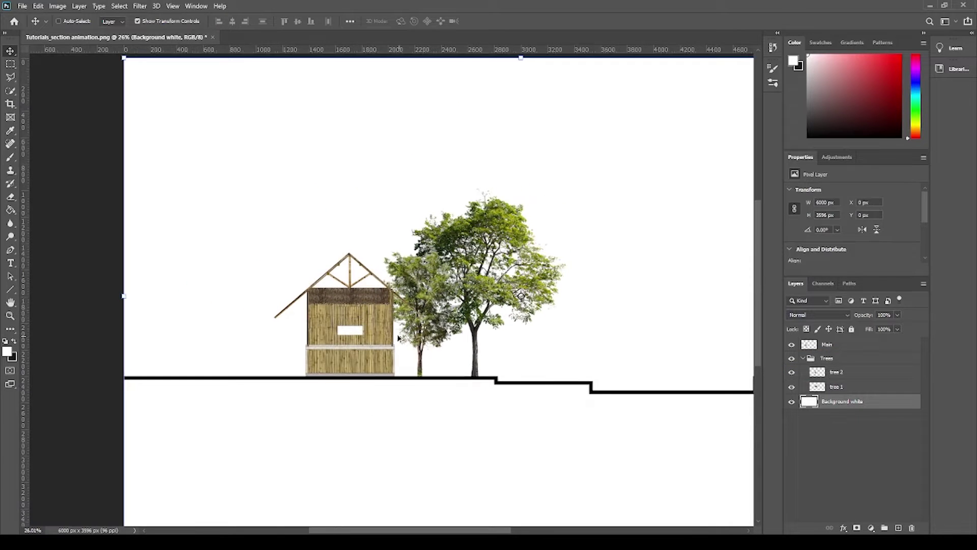
- Move tree 2 left of the hut and enlarge it to about 910×1306 px
{"action": "scroll", "coordinate": [429, 315], "scroll_direction": "up", "scroll_amount": 1}
{"action": "left_click_drag", "start_coordinate": [423, 285], "coordinate": [209, 286]}
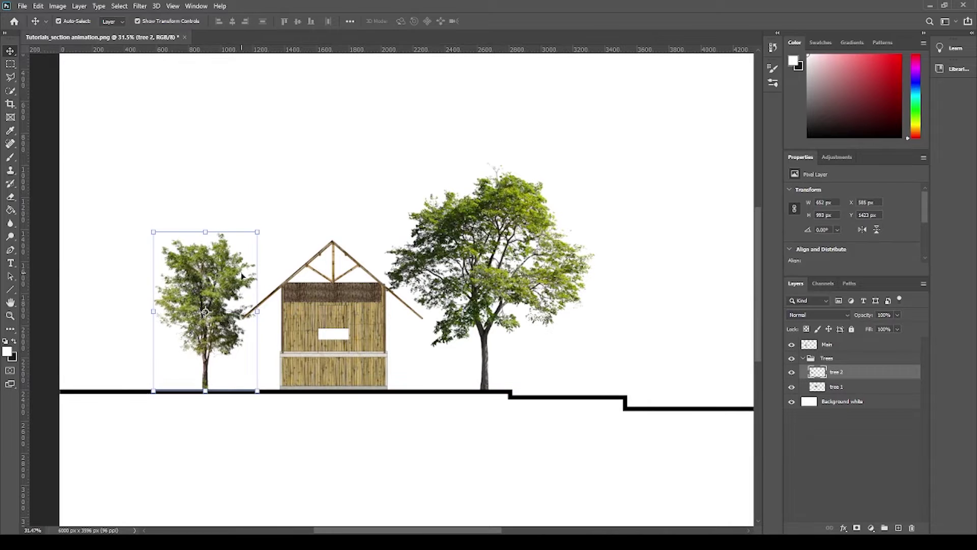
{"action": "left_click_drag", "start_coordinate": [259, 232], "coordinate": [343, 198]}
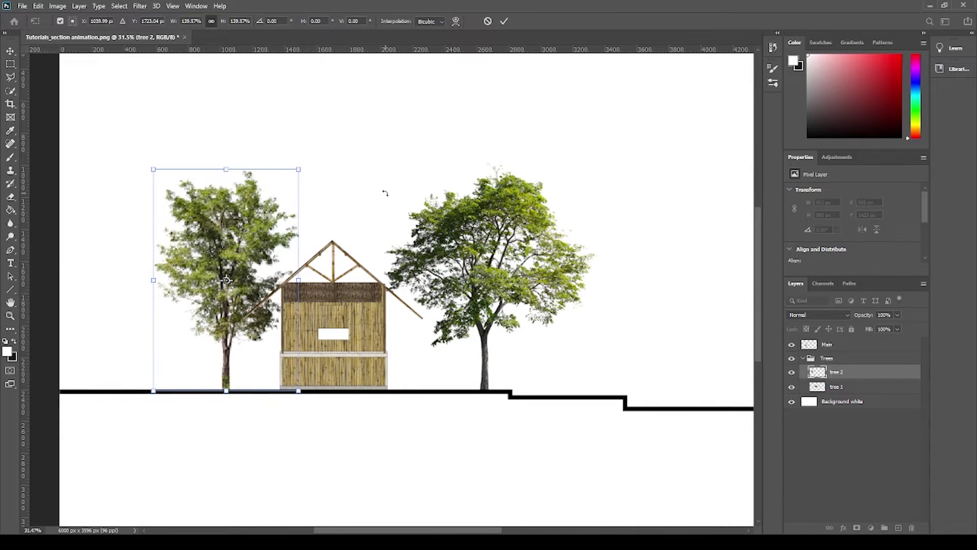
{"action": "key", "text": "Return"}
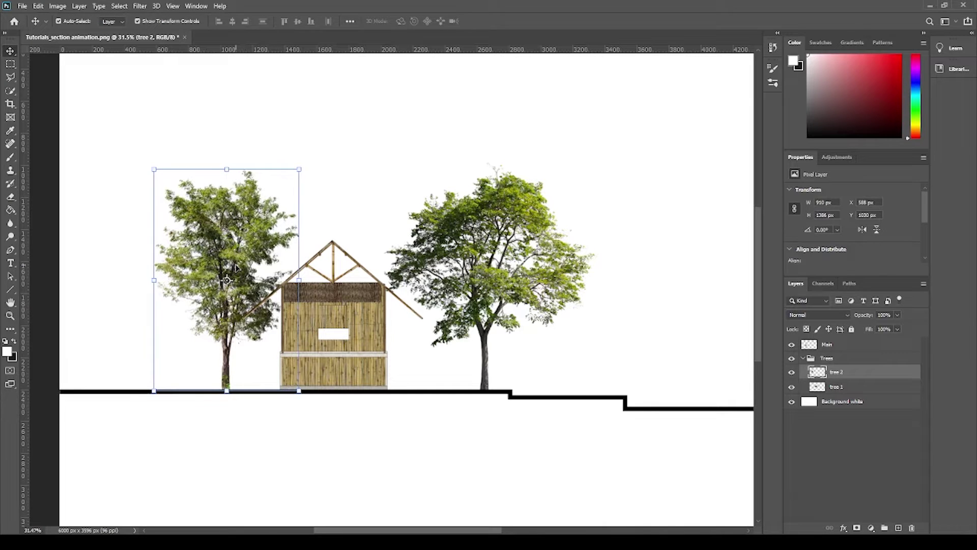
- Enlarge tree 2 slightly more and lower it so its base meets the ground
{"action": "left_click_drag", "start_coordinate": [237, 269], "coordinate": [263, 248]}
{"action": "left_click_drag", "start_coordinate": [264, 248], "coordinate": [265, 248]}
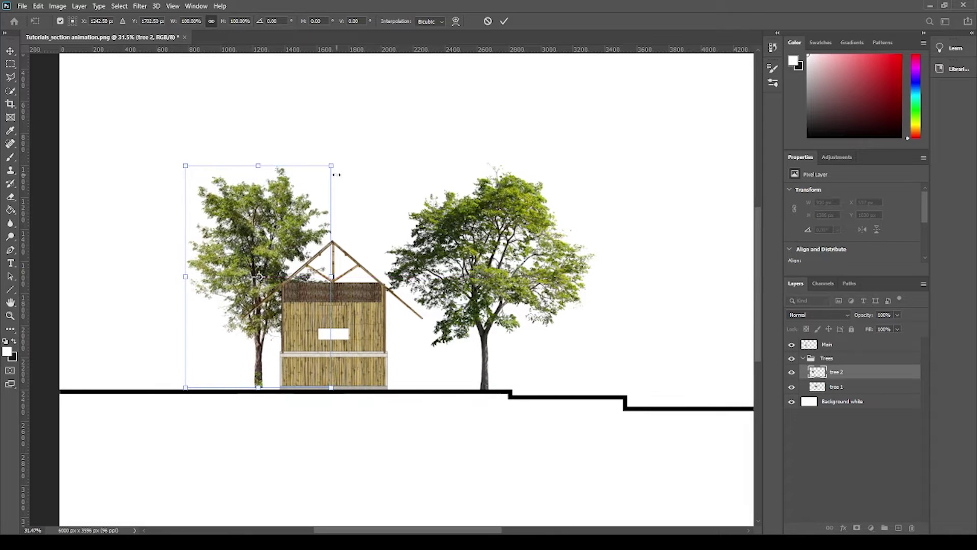
{"action": "left_click_drag", "start_coordinate": [333, 165], "coordinate": [359, 146]}
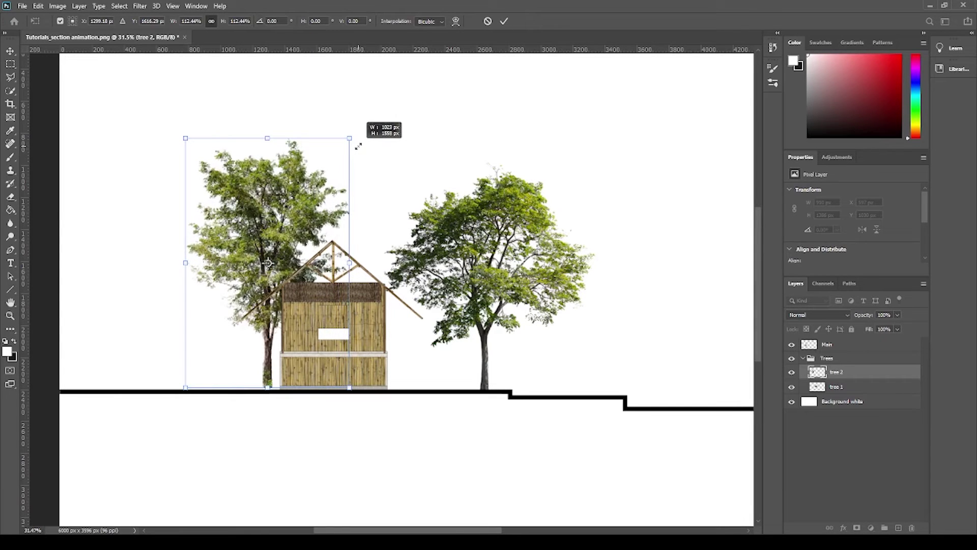
{"action": "left_click_drag", "start_coordinate": [282, 292], "coordinate": [280, 302]}
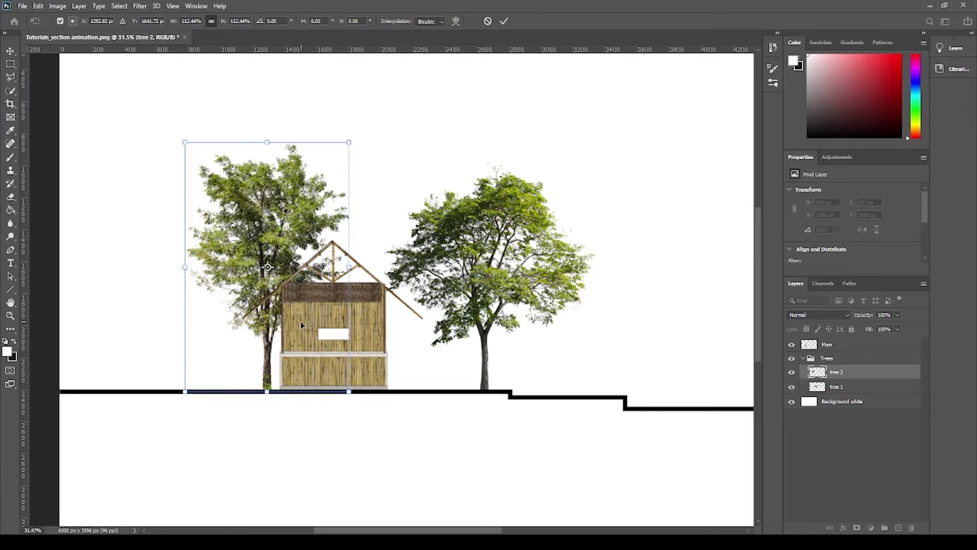
{"action": "key", "text": "Return"}
{"action": "left_click", "coordinate": [353, 441]}
{"action": "left_click", "coordinate": [282, 211]}
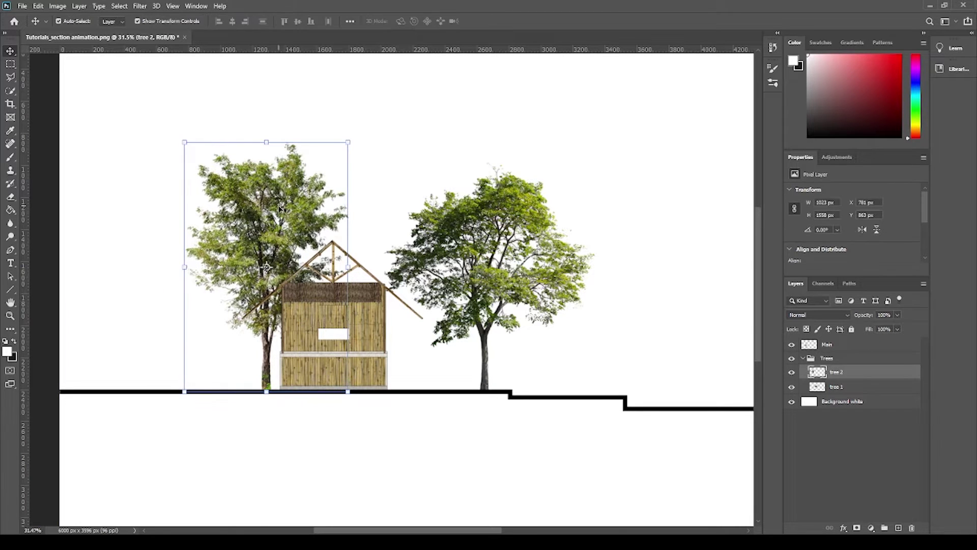
{"action": "left_click", "coordinate": [488, 259]}
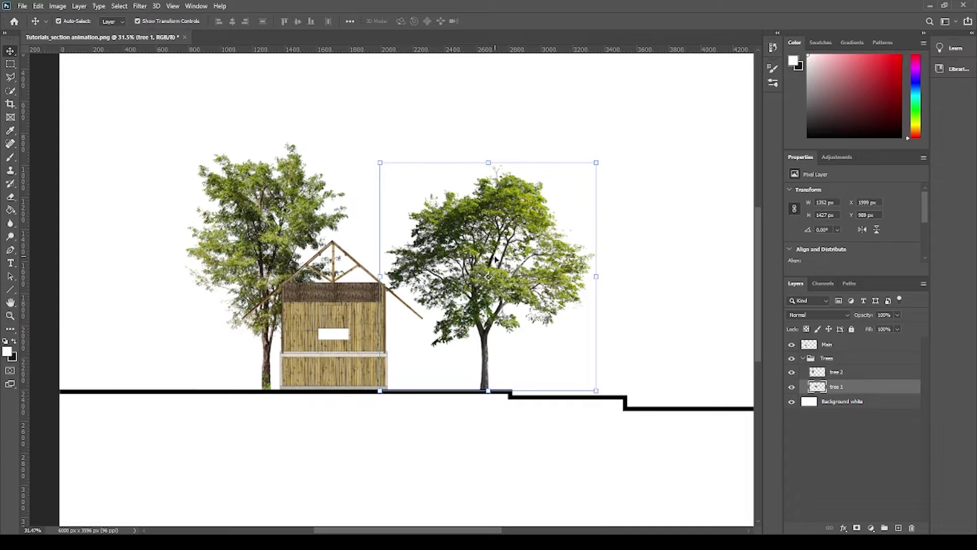
- Set tree 1's layer opacity to 80%
{"action": "left_click", "coordinate": [332, 330]}
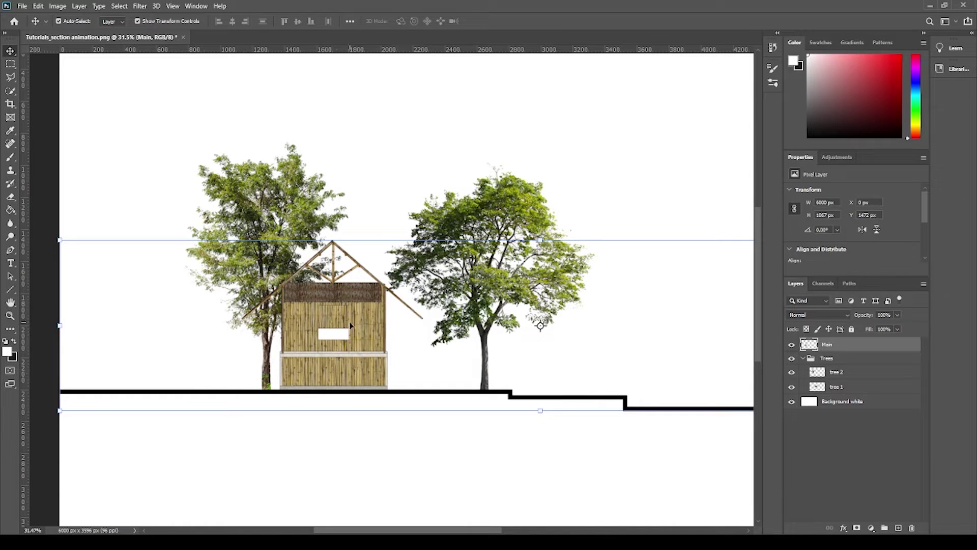
{"action": "left_click", "coordinate": [495, 276]}
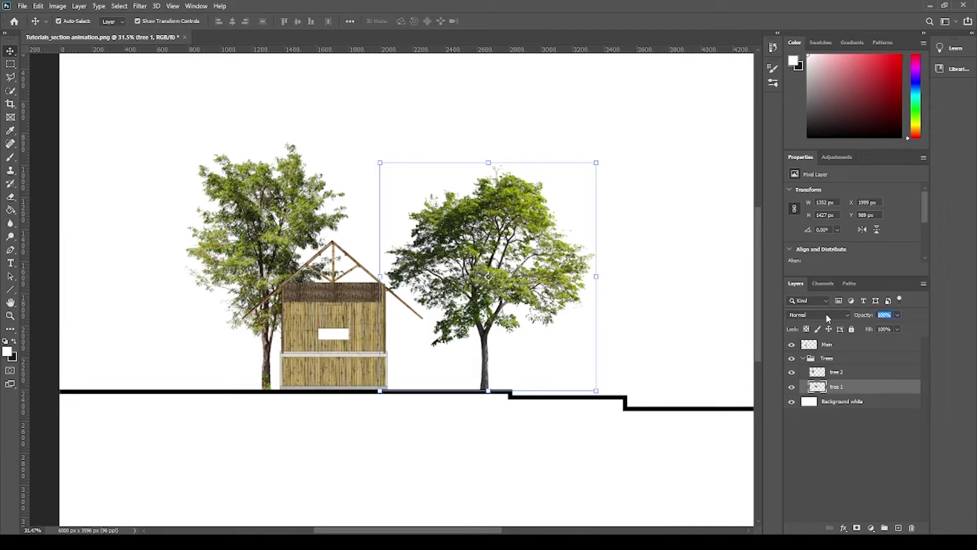
{"action": "type", "text": "80"}
{"action": "key", "text": "Return"}
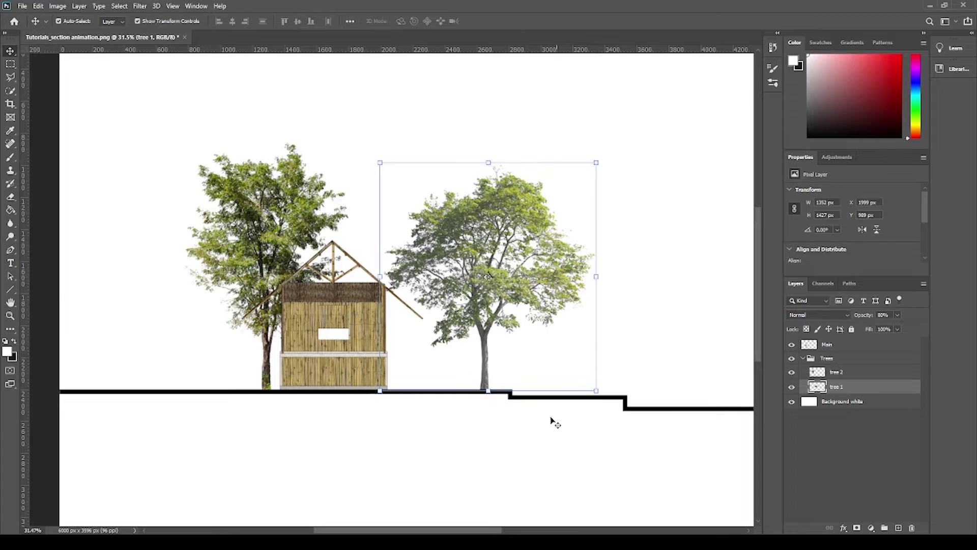
{"action": "left_click", "coordinate": [552, 421]}
- Set tree 2's layer opacity to 80%
{"action": "left_click", "coordinate": [854, 375]}
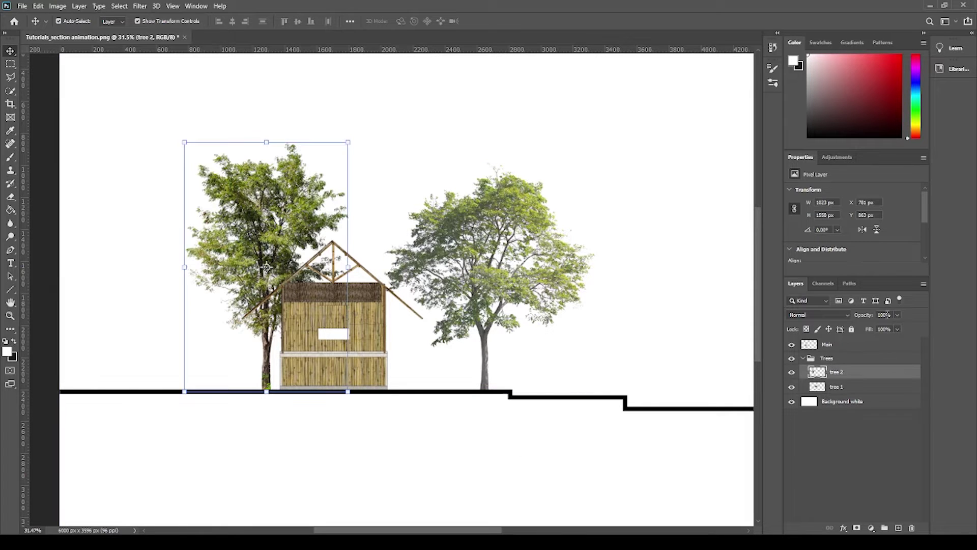
{"action": "left_click", "coordinate": [891, 315]}
{"action": "type", "text": "90"}
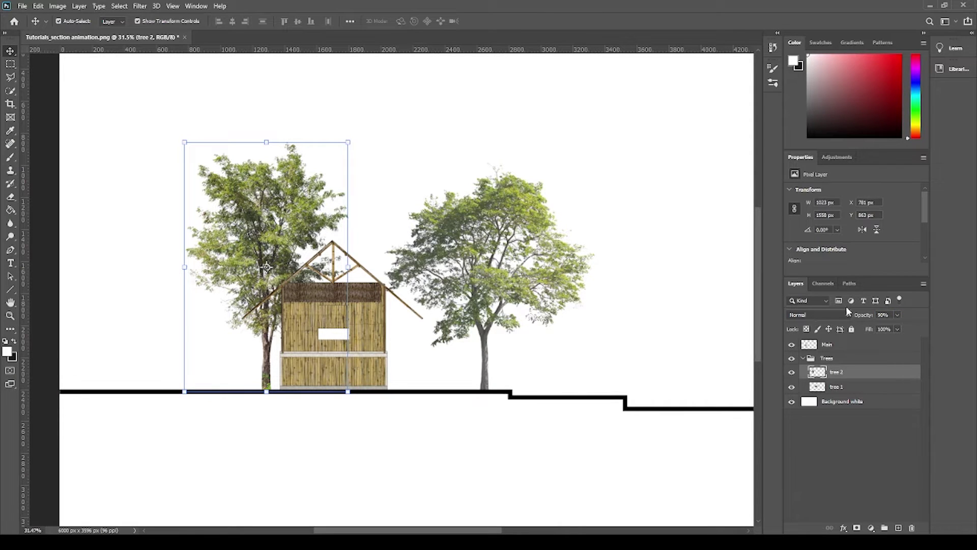
{"action": "key", "text": "BackSpace"}
{"action": "key", "text": "BackSpace"}
{"action": "type", "text": "80"}
{"action": "key", "text": "Return"}
{"action": "left_click", "coordinate": [430, 403]}
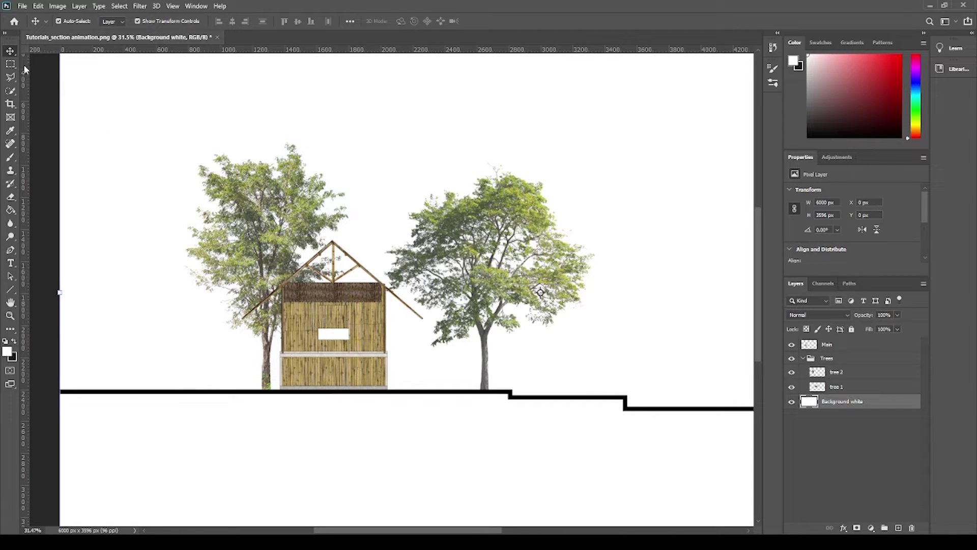
{"action": "left_click", "coordinate": [264, 215]}
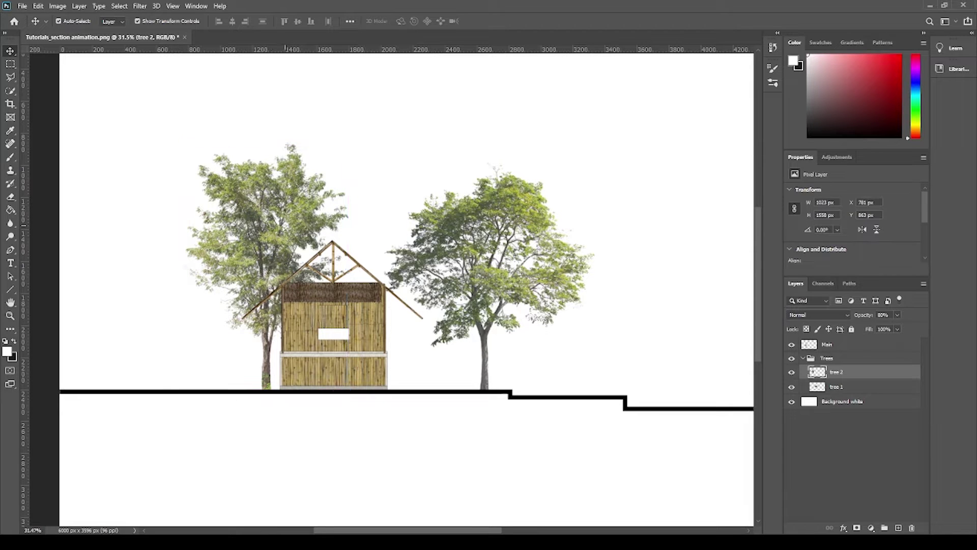
- Duplicate tree 2 to its left and shrink the copy
{"action": "left_click_drag", "start_coordinate": [288, 225], "coordinate": [211, 232]}
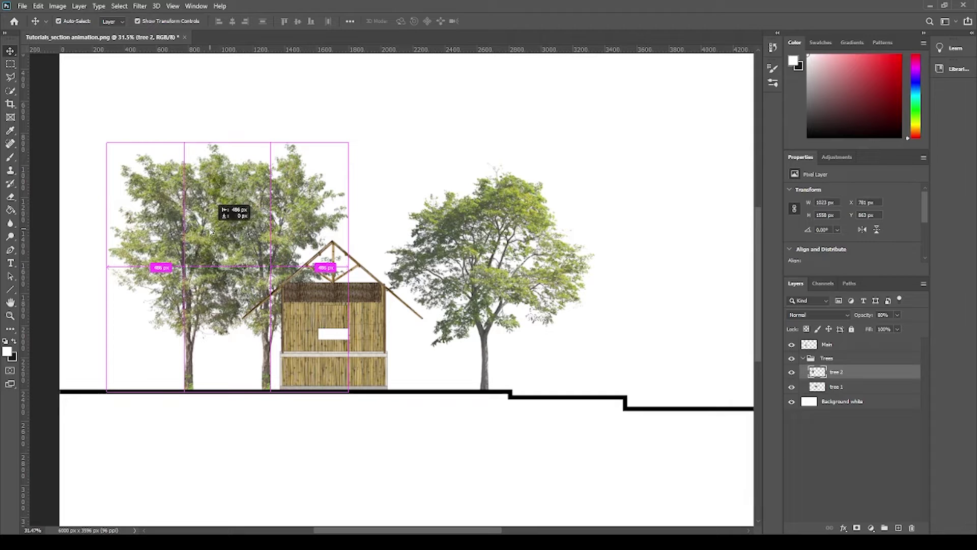
{"action": "left_click_drag", "start_coordinate": [210, 231], "coordinate": [212, 232]}
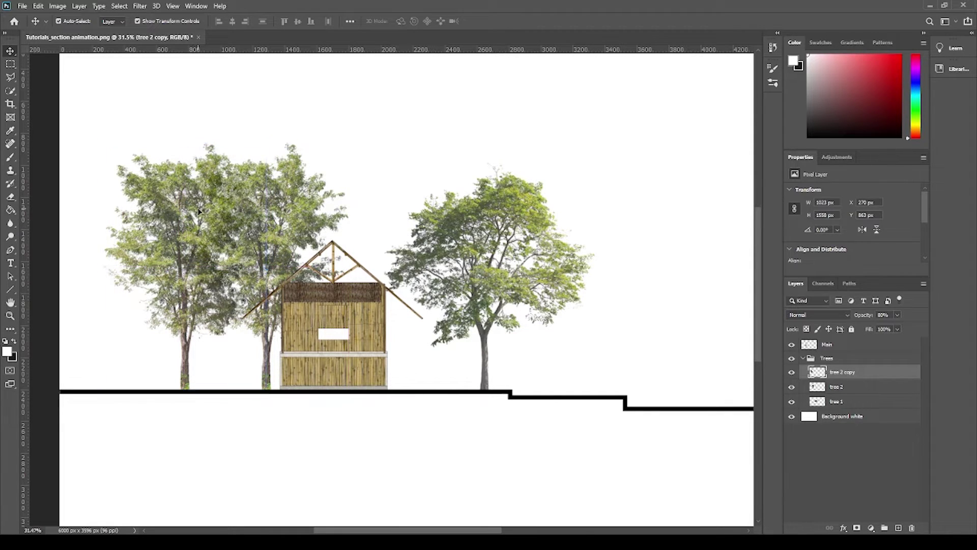
{"action": "left_click_drag", "start_coordinate": [267, 140], "coordinate": [229, 188]}
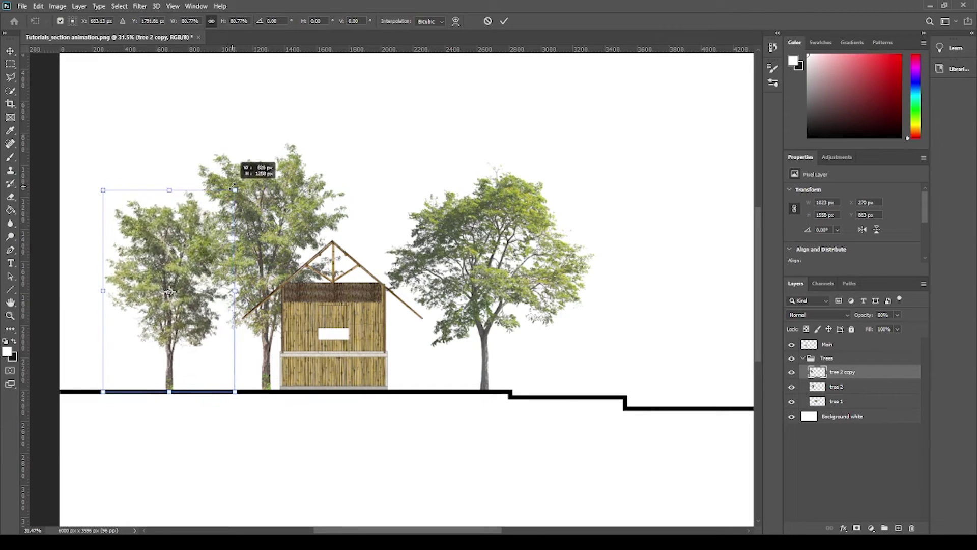
{"action": "left_click_drag", "start_coordinate": [228, 190], "coordinate": [234, 190]}
{"action": "key", "text": "Return"}
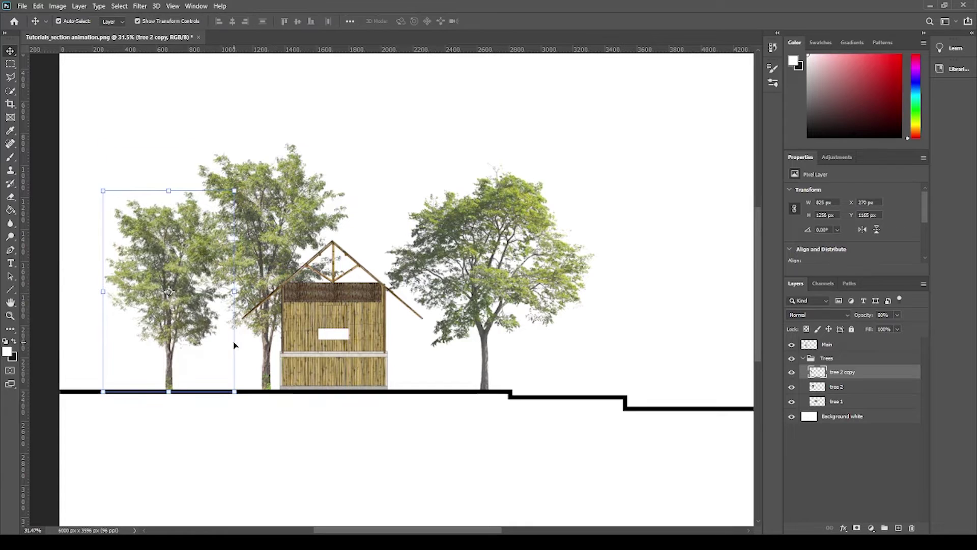
{"action": "left_click", "coordinate": [326, 445]}
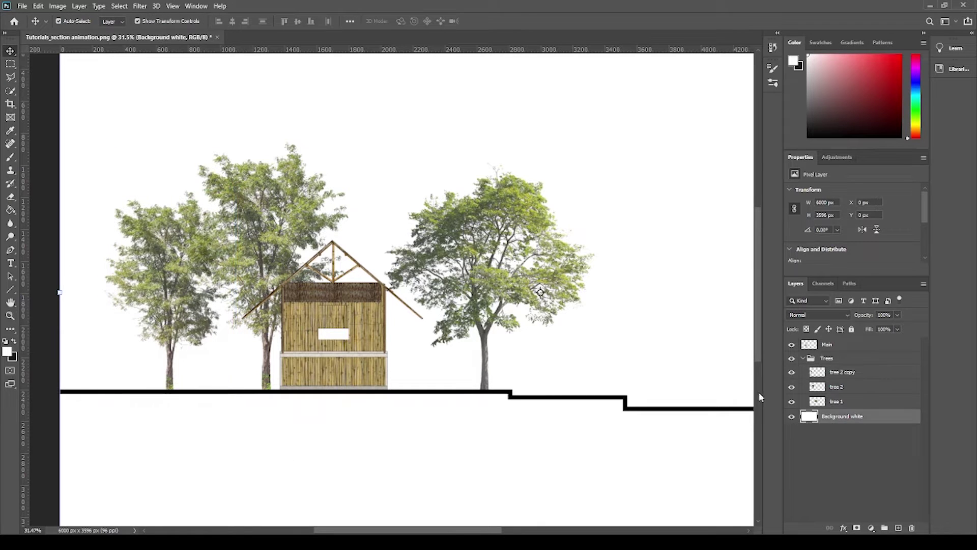
- Move the tree 2 copy layer behind tree 2
{"action": "left_click", "coordinate": [855, 376]}
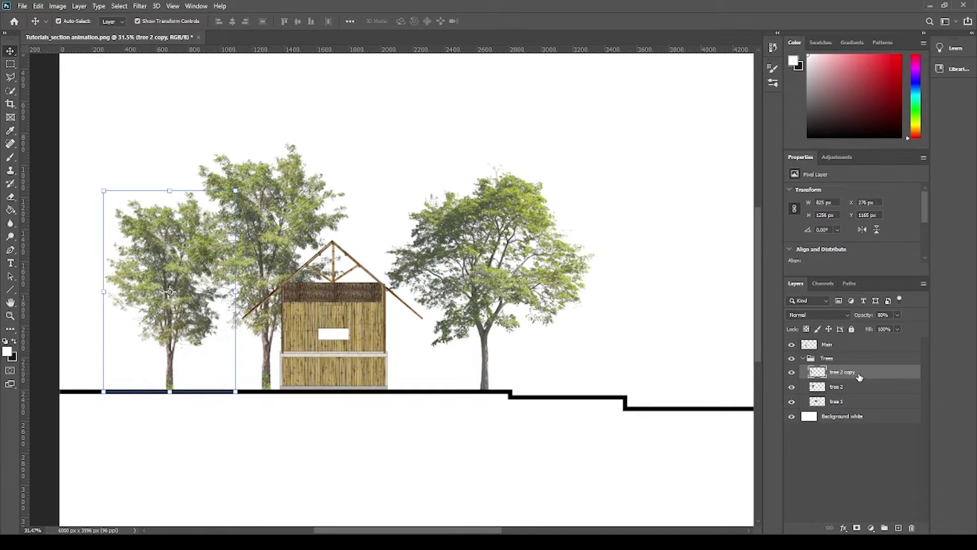
{"action": "left_click_drag", "start_coordinate": [859, 377], "coordinate": [857, 392]}
{"action": "left_click", "coordinate": [140, 316]}
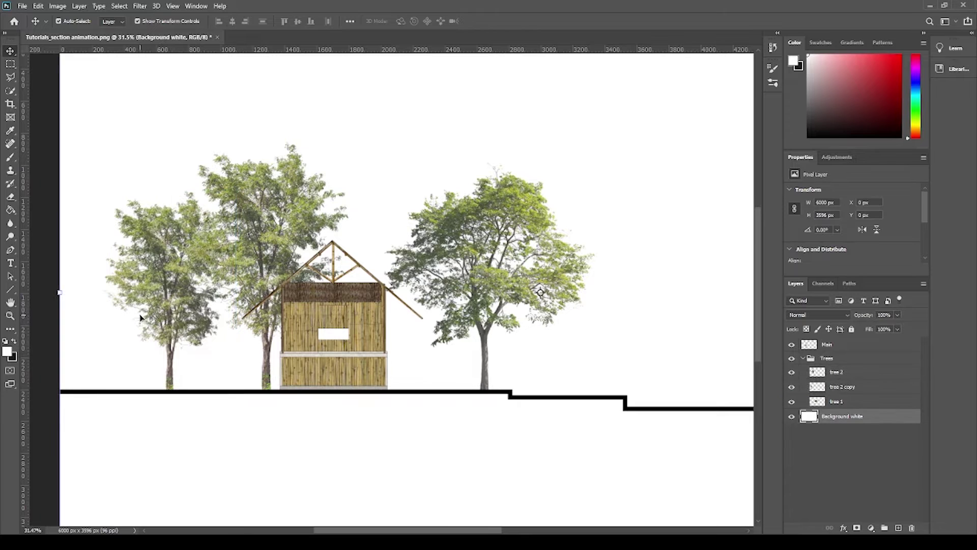
{"action": "left_click", "coordinate": [176, 333]}
- Set the tree 2 copy to 40% opacity and nudge it slightly right
{"action": "left_click", "coordinate": [883, 315]}
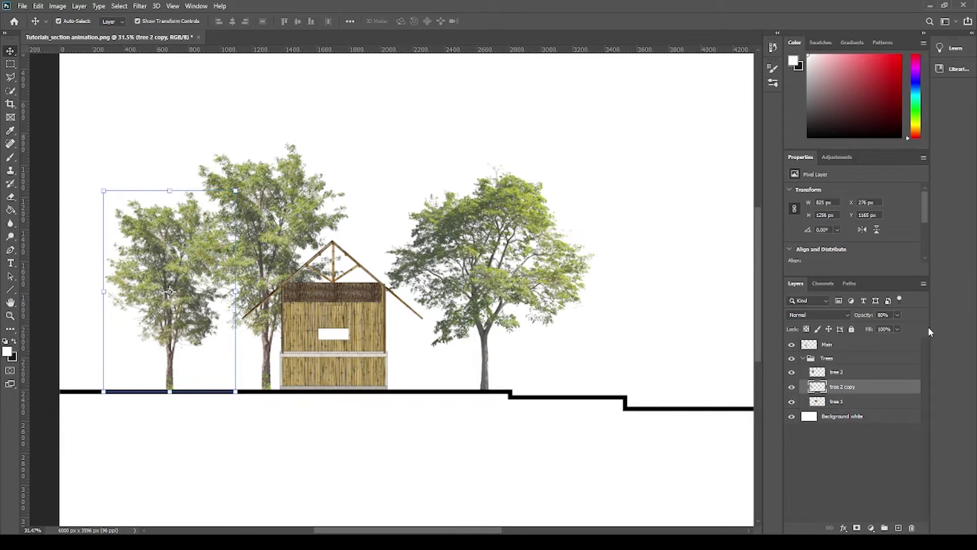
{"action": "type", "text": "60"}
{"action": "key", "text": "Return"}
{"action": "type", "text": "40"}
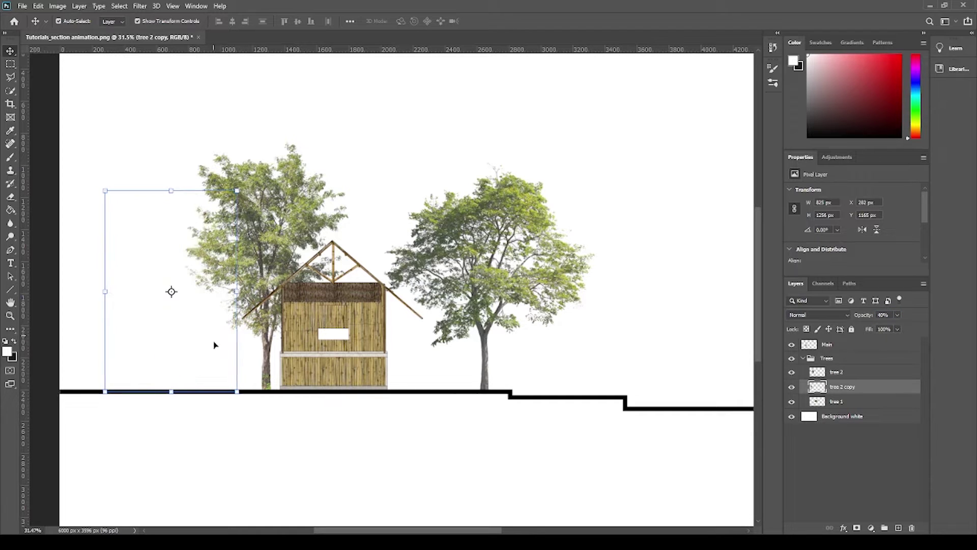
{"action": "mouse_move", "coordinate": [178, 331]}
{"action": "left_mouse_down"}
{"action": "mouse_move", "coordinate": [185, 341]}
{"action": "mouse_move", "coordinate": [207, 330]}
{"action": "left_mouse_up"}
{"action": "left_click", "coordinate": [295, 439]}
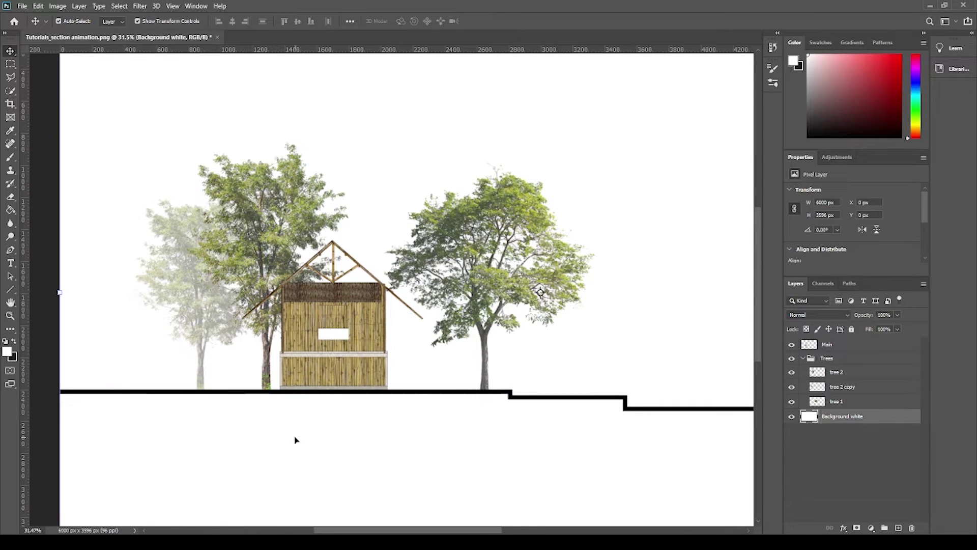
{"action": "left_click", "coordinate": [199, 324]}
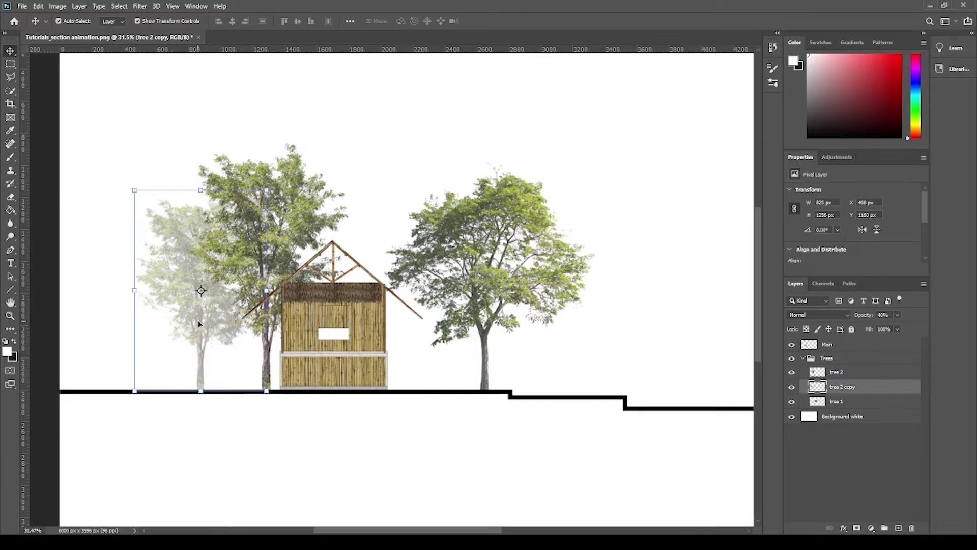
{"action": "left_click", "coordinate": [502, 275]}
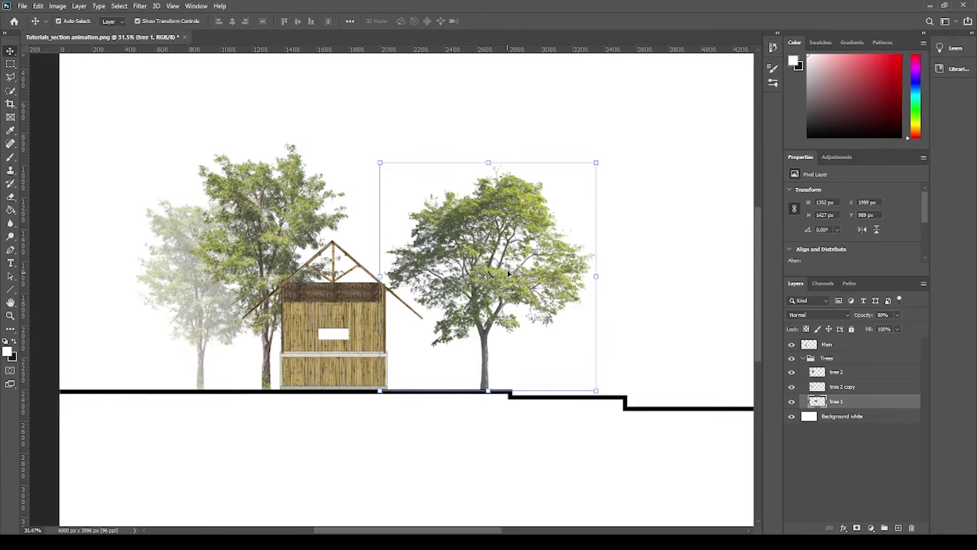
- Duplicate and shrink tree 1, placing the copy behind tree 1 at 30% opacity
{"action": "left_click_drag", "start_coordinate": [497, 235], "coordinate": [432, 232], "text": "alt"}
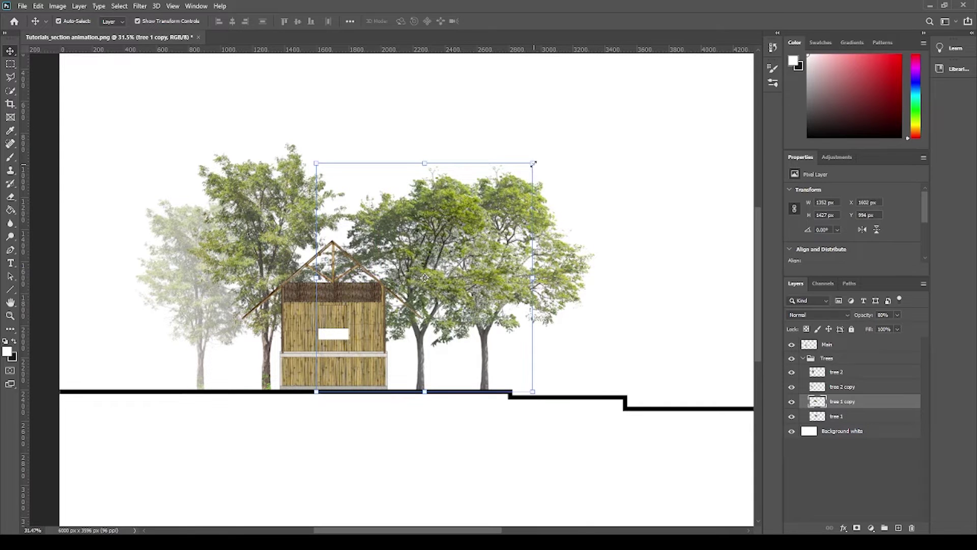
{"action": "mouse_move", "coordinate": [534, 164]}
{"action": "left_mouse_down"}
{"action": "mouse_move", "coordinate": [474, 208]}
{"action": "mouse_move", "coordinate": [485, 214]}
{"action": "left_mouse_up"}
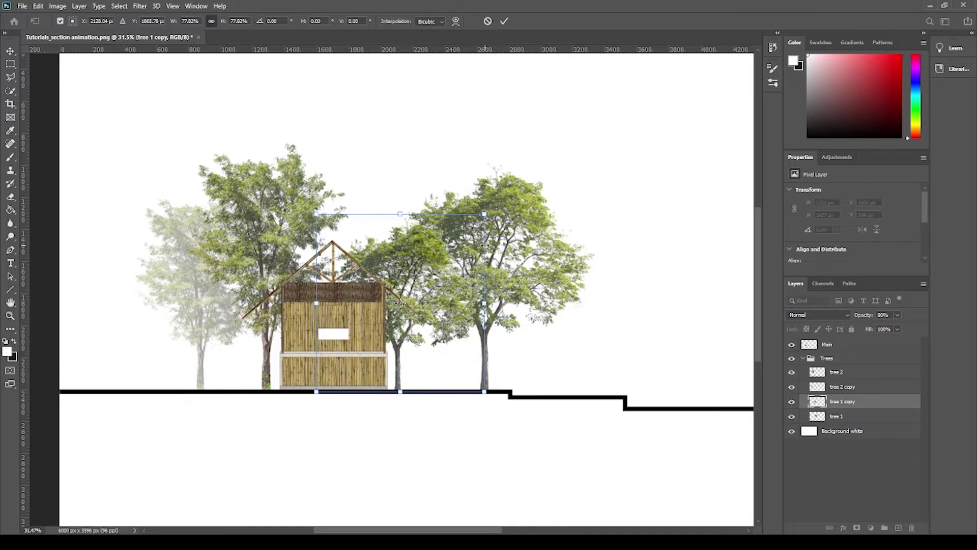
{"action": "key", "text": "Return"}
{"action": "left_click_drag", "start_coordinate": [845, 401], "coordinate": [849, 419]}
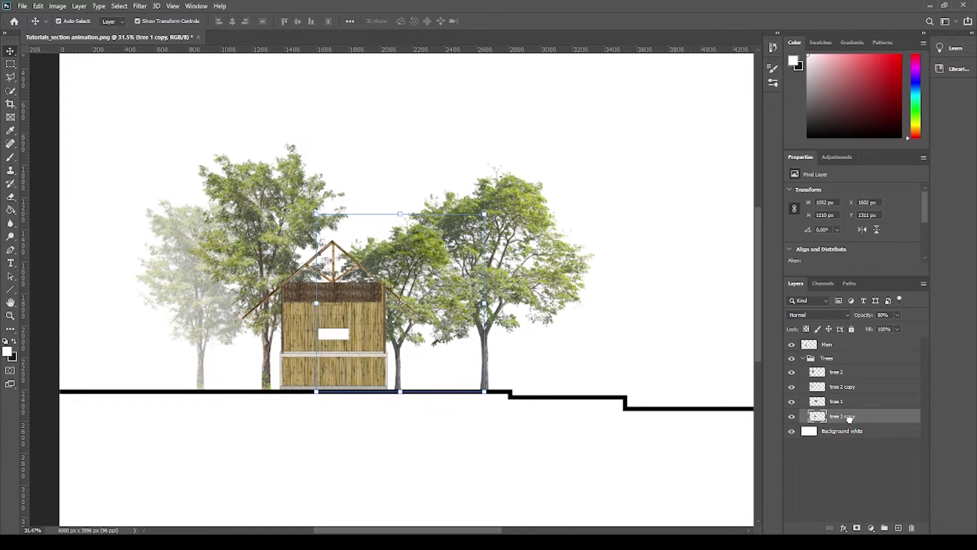
{"action": "left_click", "coordinate": [884, 314]}
{"action": "type", "text": "30"}
{"action": "key", "text": "Return"}
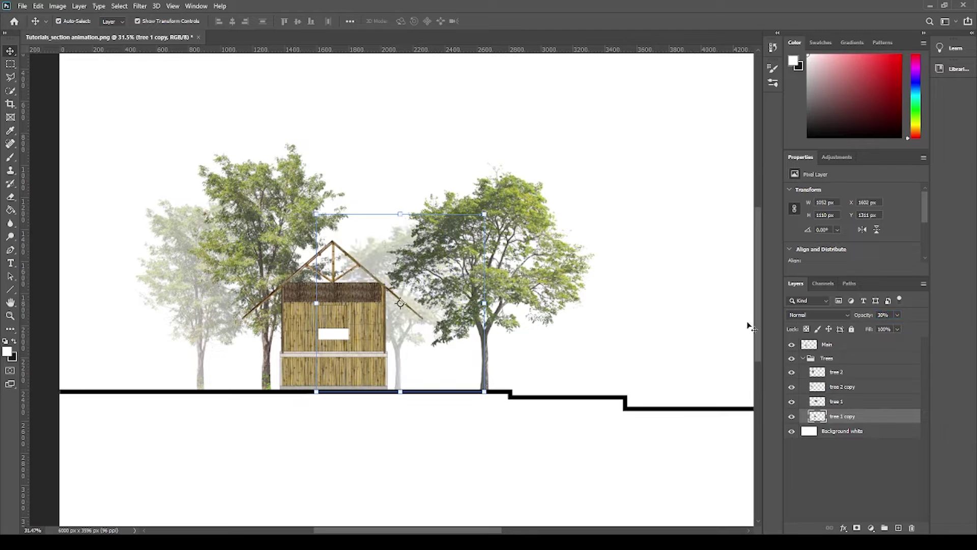
- Shift the tree 1 copy left behind the hut and resize it
{"action": "left_click", "coordinate": [380, 250]}
{"action": "left_click_drag", "start_coordinate": [380, 252], "coordinate": [370, 253]}
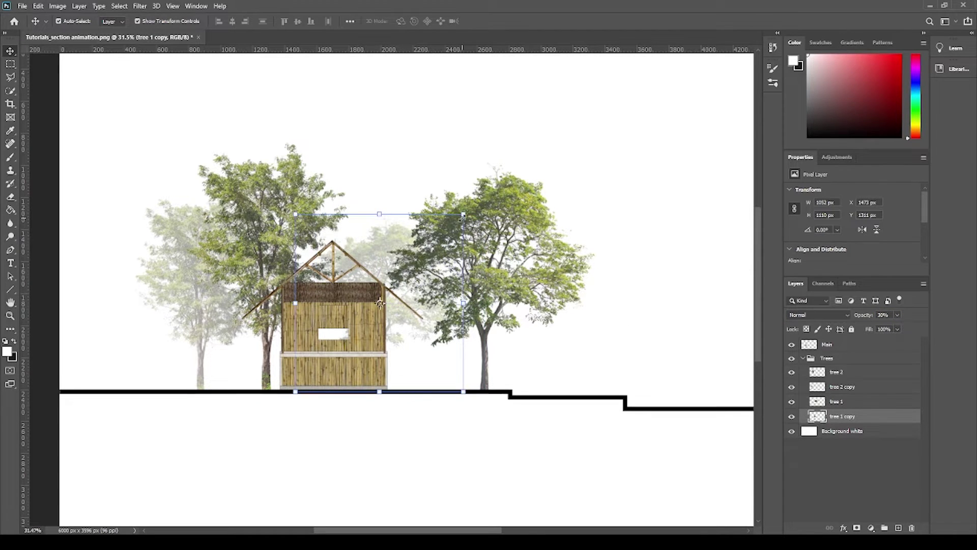
{"action": "key", "text": "shift+Left"}
{"action": "key", "text": "shift+Left"}
{"action": "left_click_drag", "start_coordinate": [292, 214], "coordinate": [238, 178]}
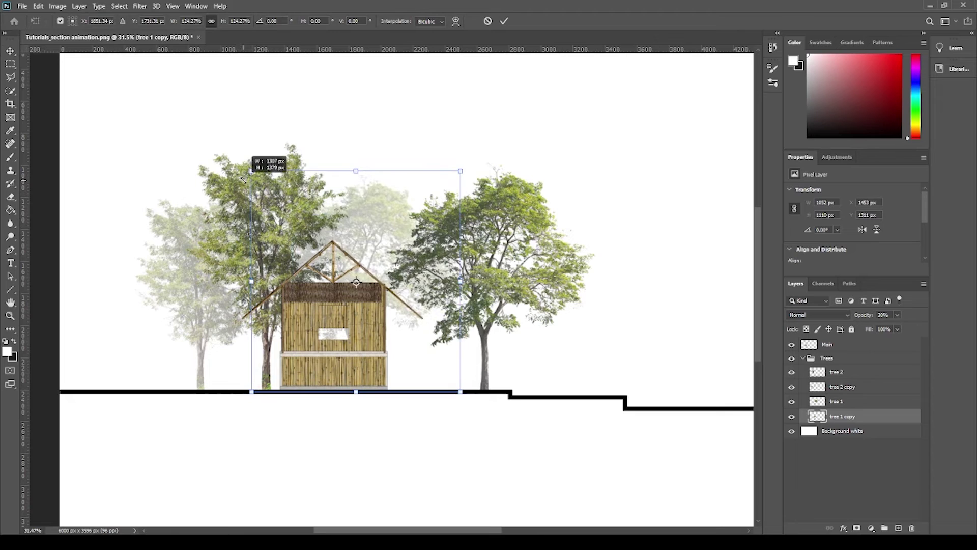
{"action": "left_click_drag", "start_coordinate": [238, 178], "coordinate": [248, 184]}
{"action": "key", "text": "Return"}
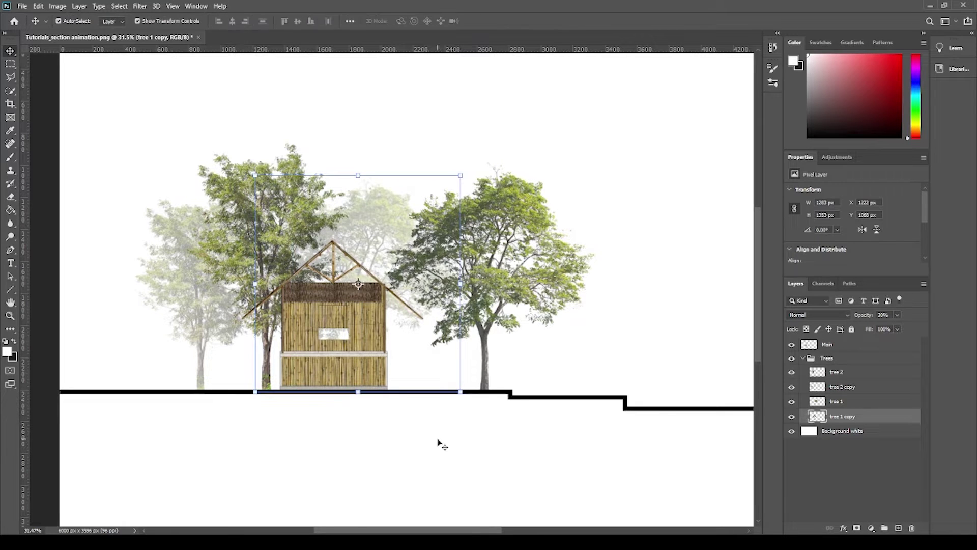
{"action": "left_click", "coordinate": [426, 465]}
{"action": "left_click", "coordinate": [202, 356]}
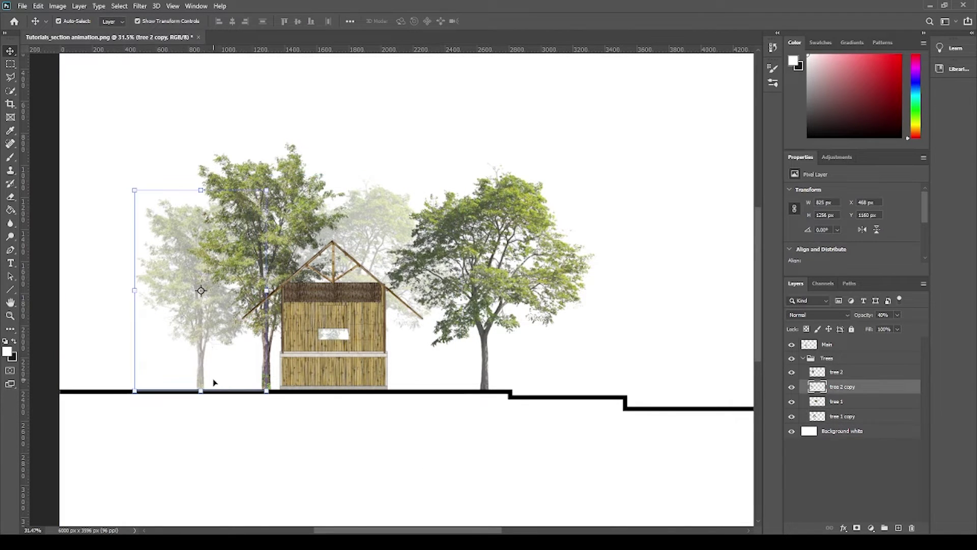
- Duplicate the faded left tree behind the hut as tree 2 copy 2, at stack bottom
{"action": "left_click_drag", "start_coordinate": [200, 365], "coordinate": [428, 367]}
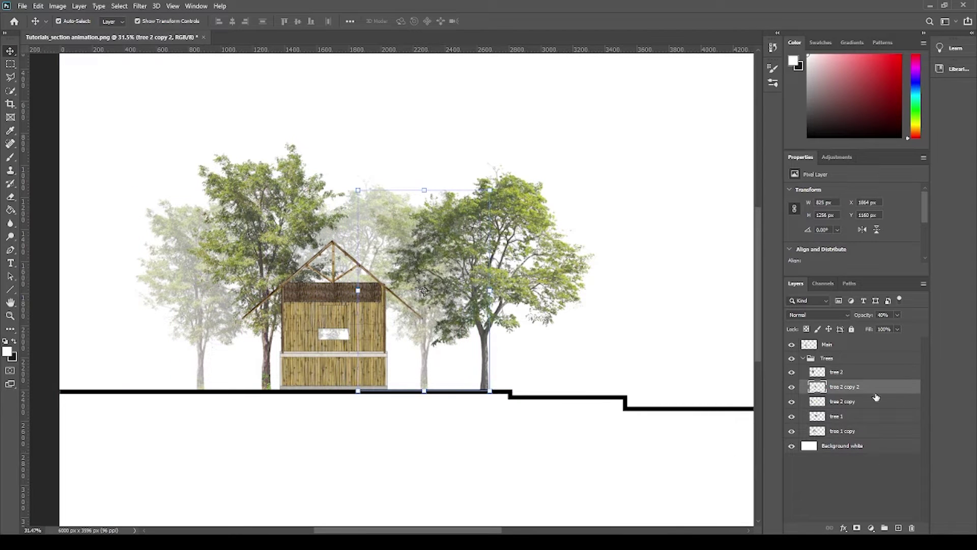
{"action": "left_click_drag", "start_coordinate": [865, 388], "coordinate": [859, 431]}
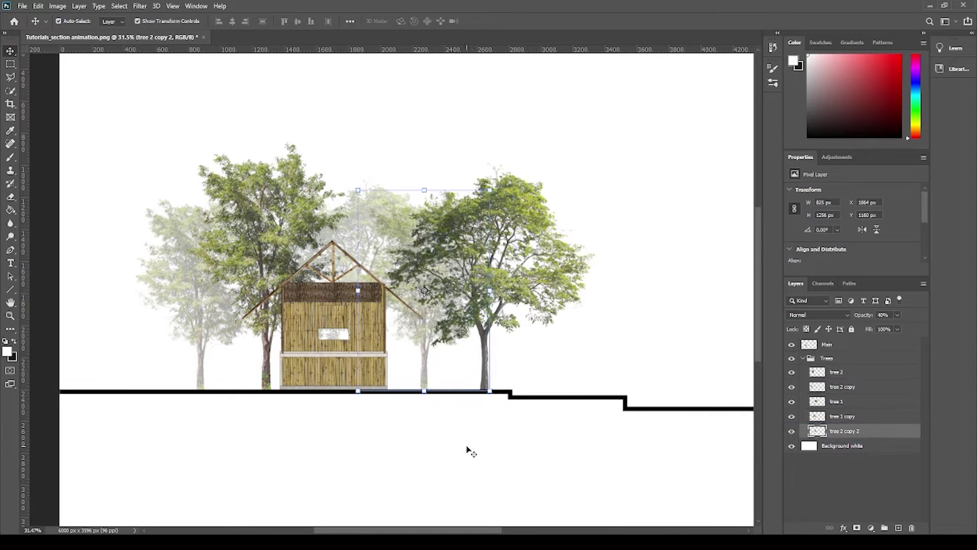
{"action": "left_click", "coordinate": [438, 416]}
{"action": "left_click", "coordinate": [429, 357]}
- Shrink tree 2 copy 2 and set its opacity to 50%
{"action": "key", "text": "ctrl+t"}
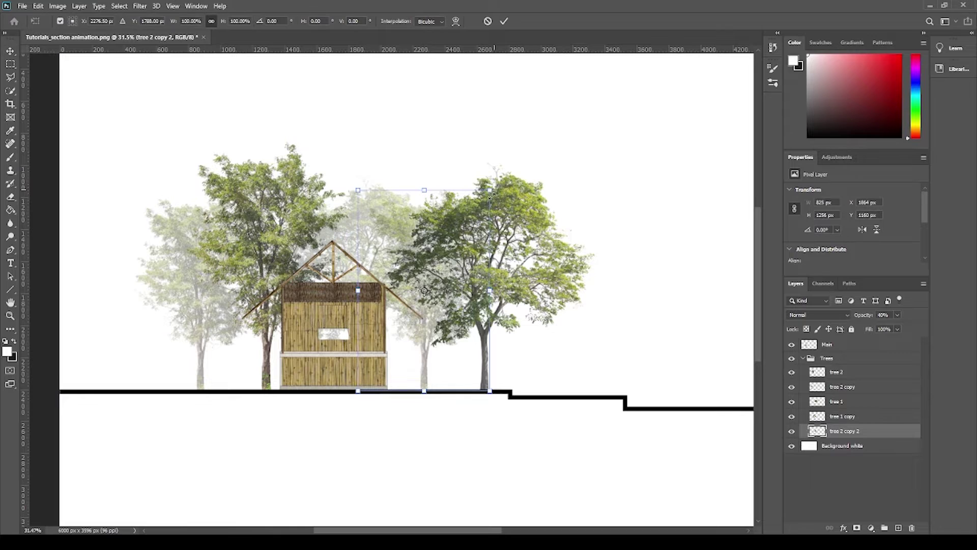
{"action": "left_click_drag", "start_coordinate": [490, 190], "coordinate": [478, 207]}
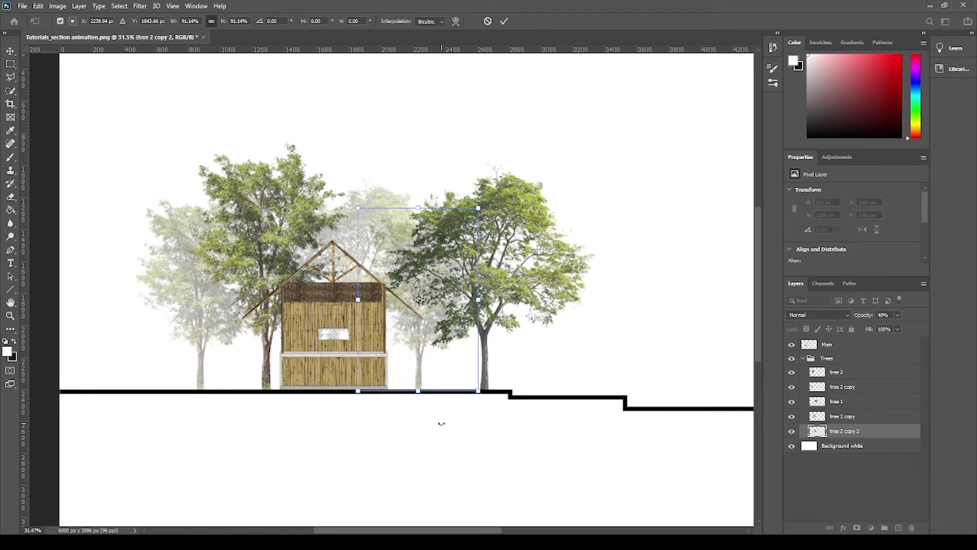
{"action": "double_click", "coordinate": [884, 315]}
{"action": "type", "text": "50"}
{"action": "key", "text": "Return"}
{"action": "key", "text": "Return"}
{"action": "key", "text": "alt+bracketleft"}
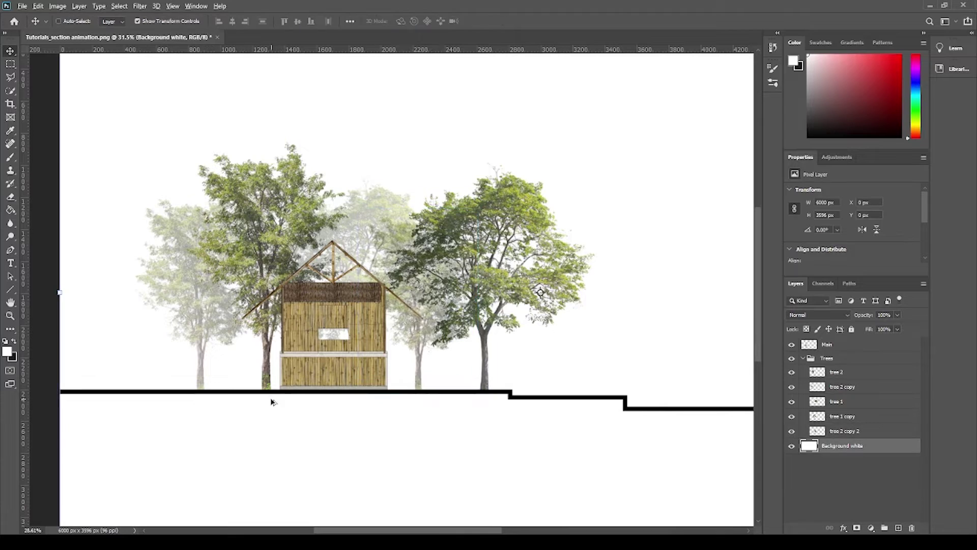
{"action": "scroll", "coordinate": [270, 399], "scroll_direction": "up", "scroll_amount": 1}
{"action": "scroll", "coordinate": [225, 346], "scroll_direction": "down", "scroll_amount": 2}
- Copy the faded tree onto the right-hand raised step and resize it
{"action": "scroll", "coordinate": [225, 347], "scroll_direction": "down", "scroll_amount": 2}
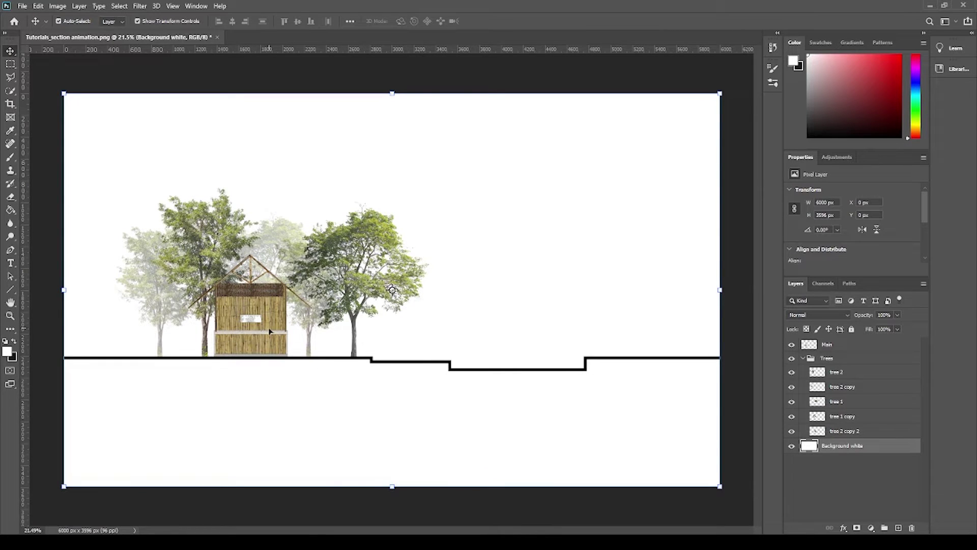
{"action": "left_click_drag", "start_coordinate": [162, 315], "coordinate": [610, 331]}
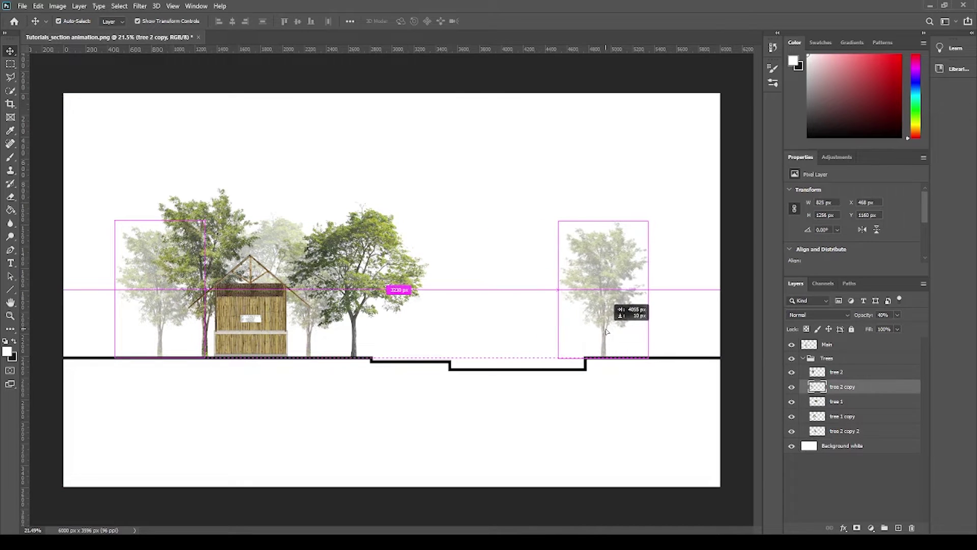
{"action": "left_click_drag", "start_coordinate": [610, 331], "coordinate": [594, 324]}
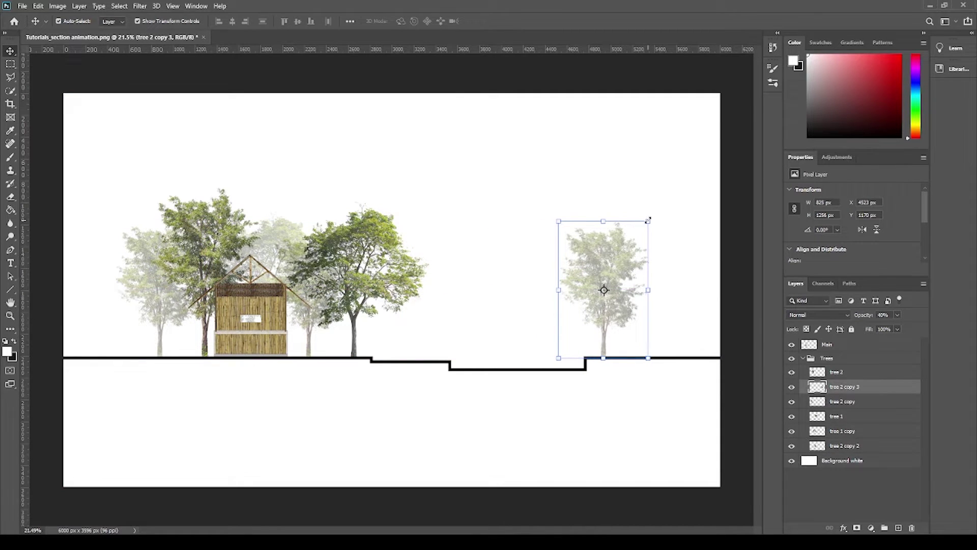
{"action": "left_click_drag", "start_coordinate": [648, 220], "coordinate": [631, 250]}
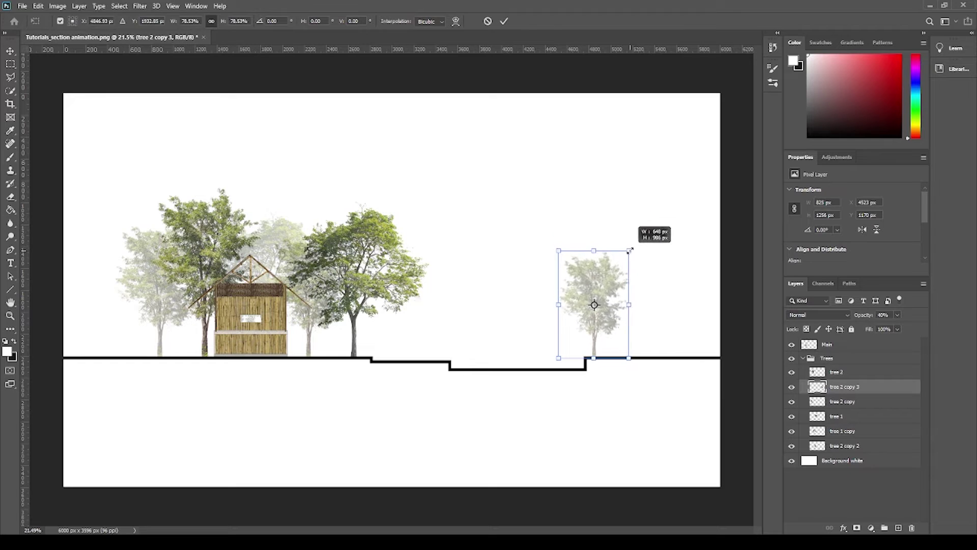
{"action": "left_click_drag", "start_coordinate": [631, 250], "coordinate": [631, 248]}
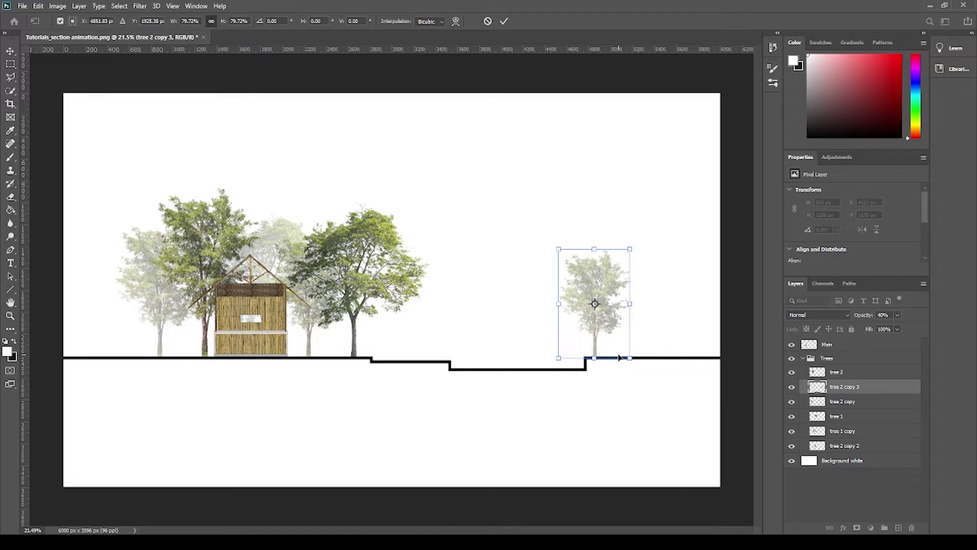
{"action": "key", "text": "Return"}
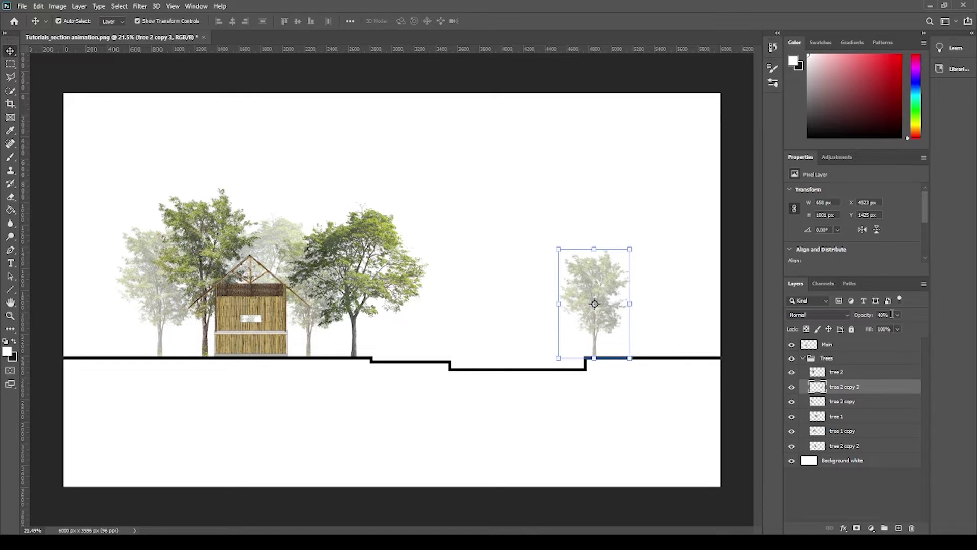
- Set the tree to 80% opacity and add a copy beside it enlarged to about 128%
{"action": "left_click", "coordinate": [891, 315]}
{"action": "type", "text": "80"}
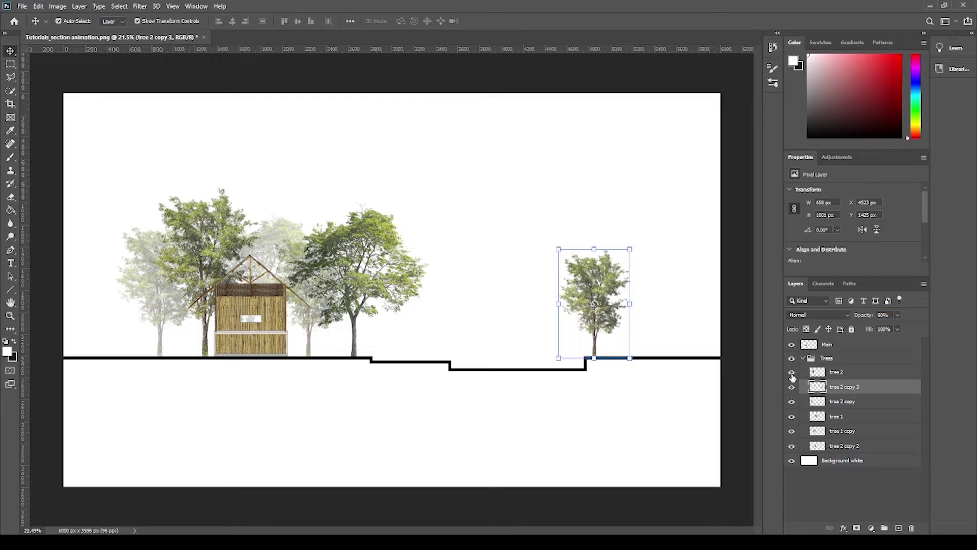
{"action": "left_click", "coordinate": [622, 429]}
{"action": "left_click", "coordinate": [616, 292]}
{"action": "left_click_drag", "start_coordinate": [611, 285], "coordinate": [673, 285], "text": "alt"}
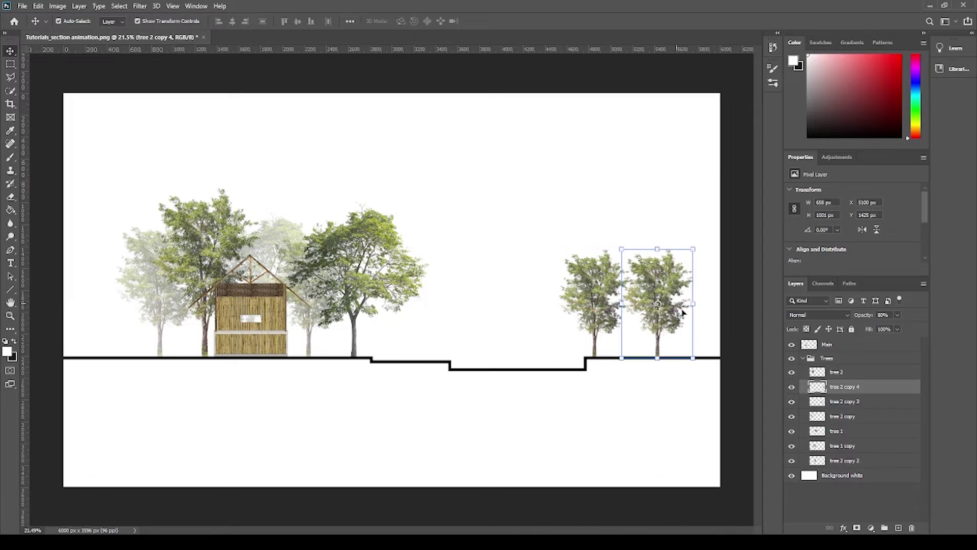
{"action": "left_click_drag", "start_coordinate": [691, 248], "coordinate": [738, 225]}
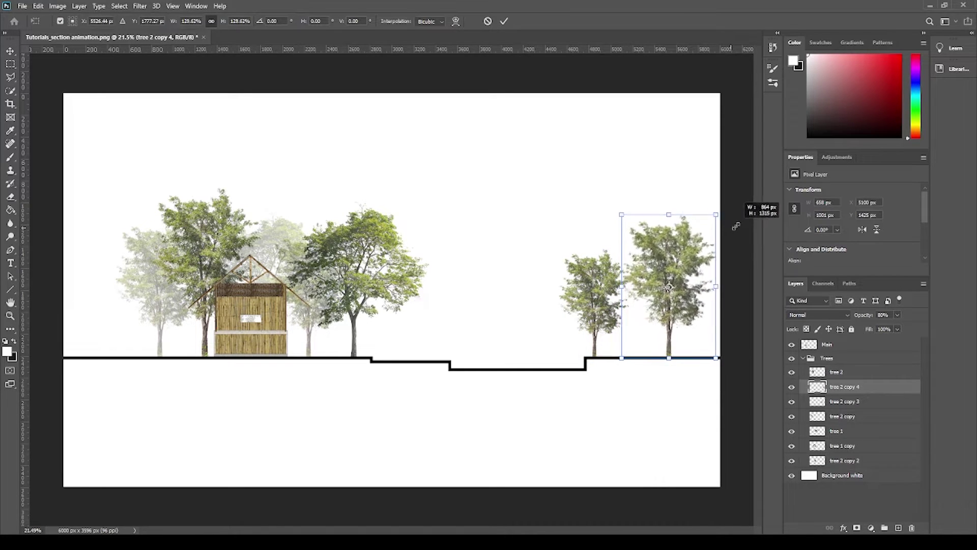
{"action": "key", "text": "Return"}
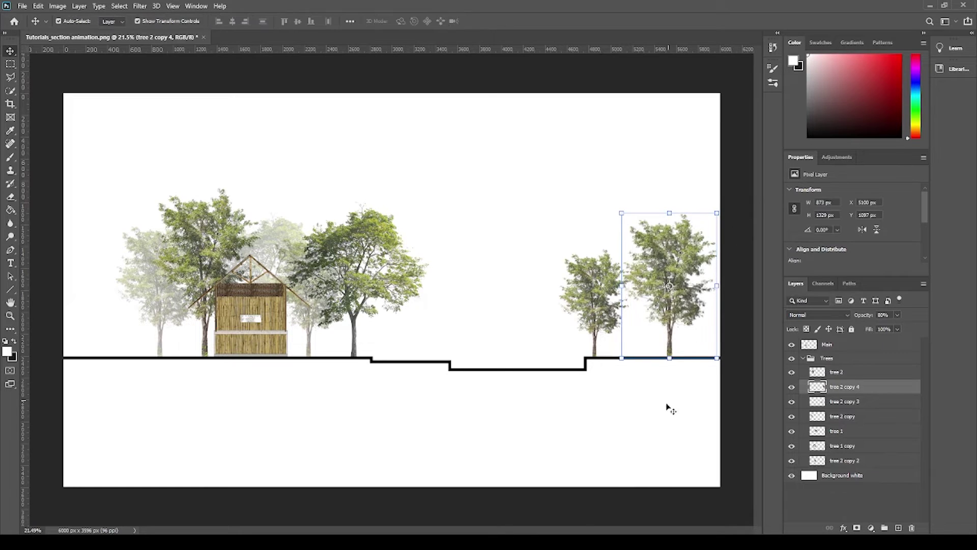
- Duplicate tree 1 onto the right cluster, behind the other trees, at 30% opacity
{"action": "scroll", "coordinate": [668, 382], "scroll_direction": "up", "scroll_amount": 4}
{"action": "scroll", "coordinate": [713, 386], "scroll_direction": "up", "scroll_amount": 3}
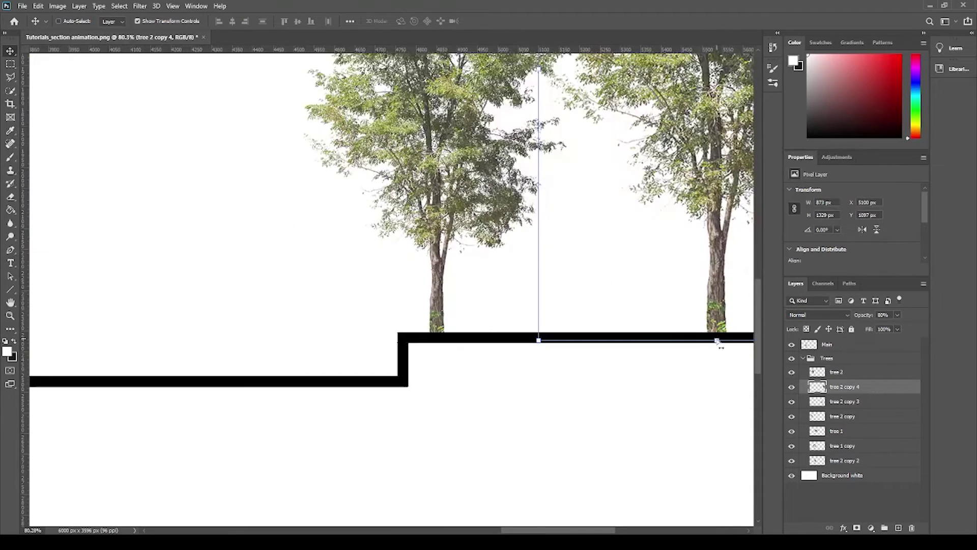
{"action": "scroll", "coordinate": [539, 364], "scroll_direction": "down", "scroll_amount": 2}
{"action": "scroll", "coordinate": [547, 373], "scroll_direction": "down", "scroll_amount": 2}
{"action": "scroll", "coordinate": [334, 290], "scroll_direction": "down", "scroll_amount": 1}
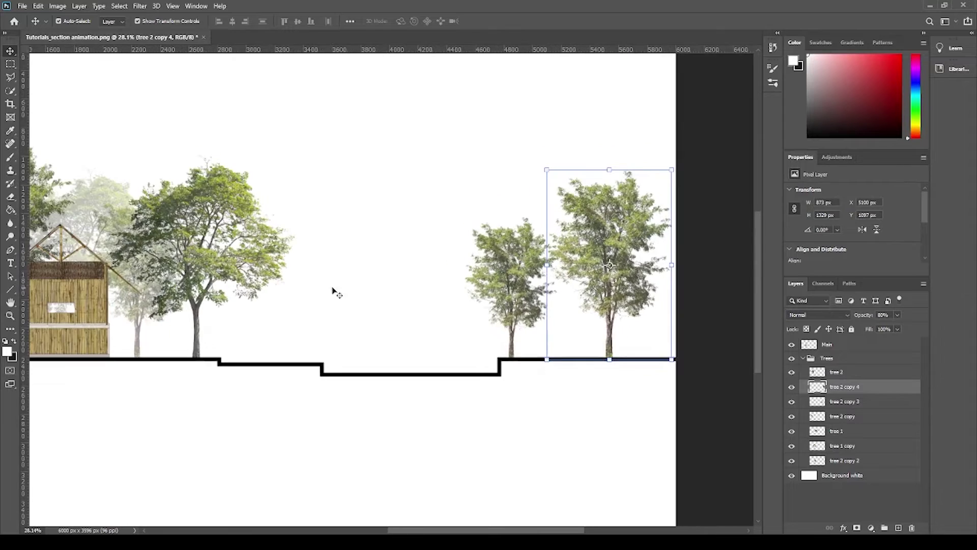
{"action": "scroll", "coordinate": [357, 270], "scroll_direction": "down", "scroll_amount": 2}
{"action": "left_click", "coordinate": [380, 253], "text": "ctrl"}
{"action": "left_click_drag", "start_coordinate": [381, 253], "coordinate": [632, 256], "text": "alt"}
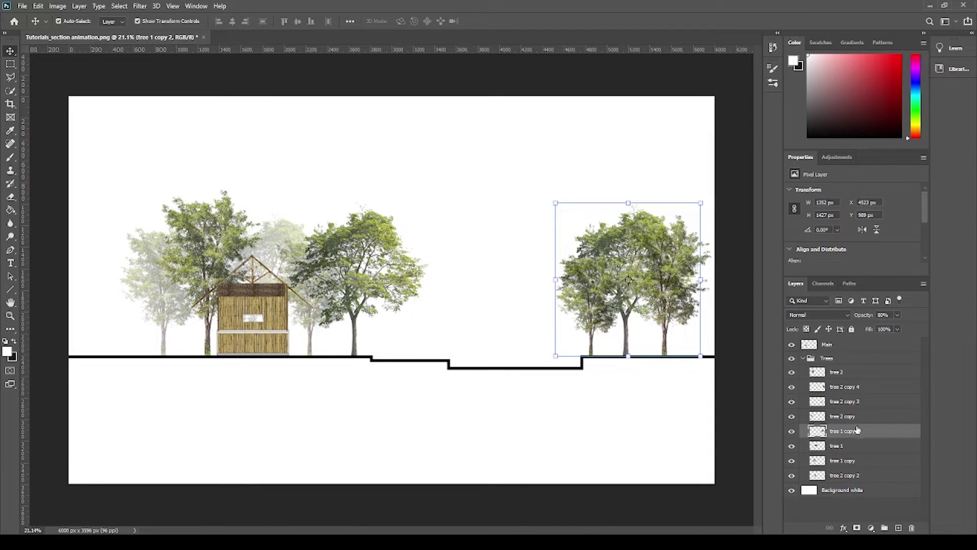
{"action": "left_click_drag", "start_coordinate": [857, 431], "coordinate": [853, 478]}
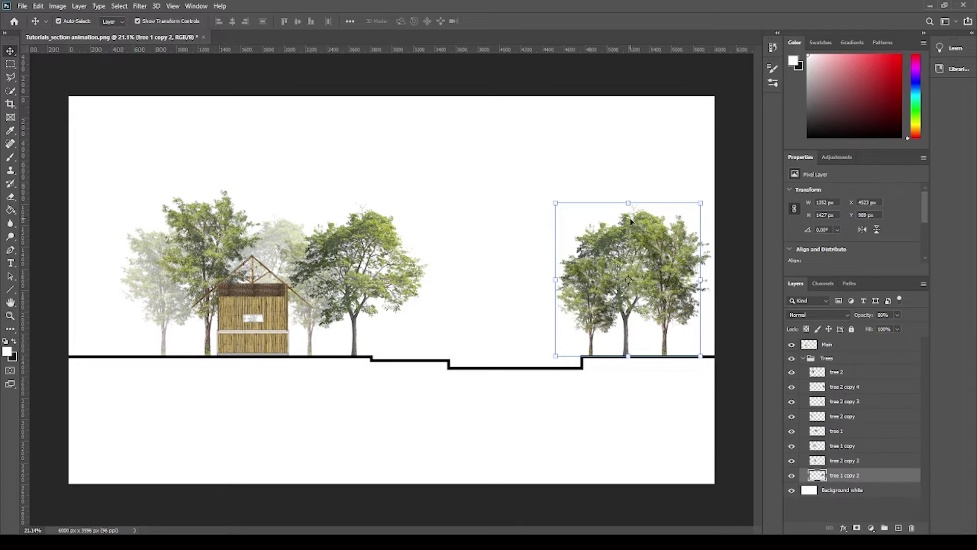
{"action": "left_click", "coordinate": [892, 315]}
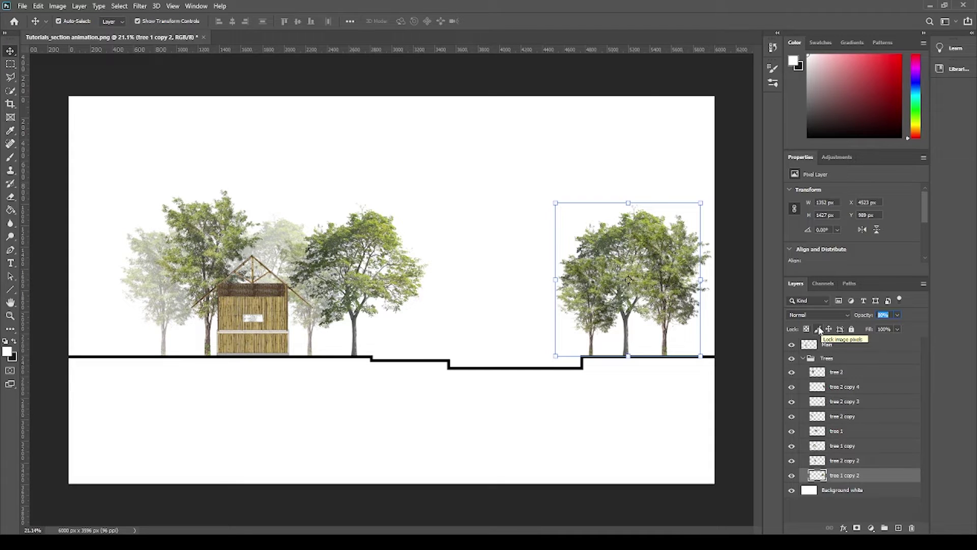
{"action": "type", "text": "30"}
{"action": "left_click", "coordinate": [624, 432]}
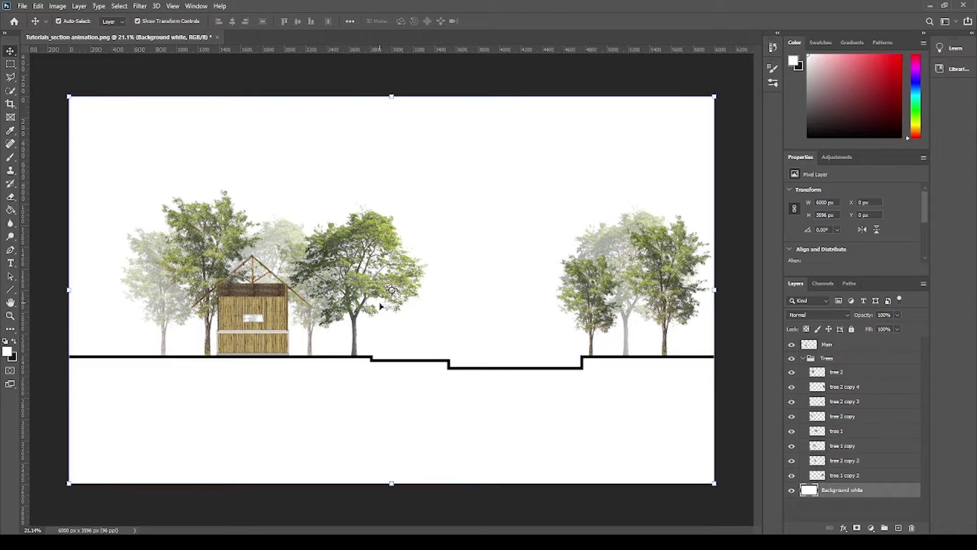
- Bring up the png trees folder in File Explorer
{"action": "scroll", "coordinate": [650, 327], "scroll_direction": "down", "scroll_amount": 1}
{"action": "scroll", "coordinate": [652, 327], "scroll_direction": "up", "scroll_amount": 2}
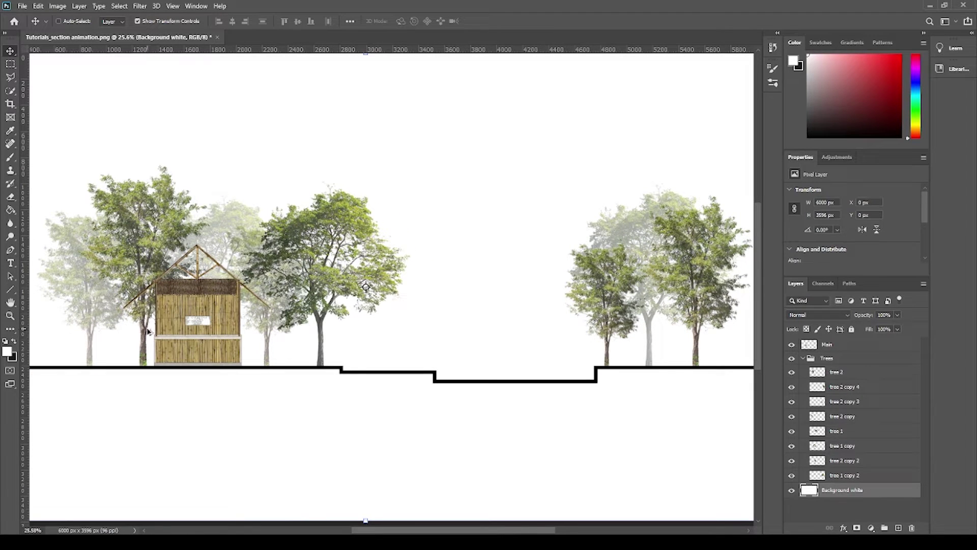
{"action": "scroll", "coordinate": [217, 350], "scroll_direction": "down", "scroll_amount": 1}
{"action": "scroll", "coordinate": [217, 350], "scroll_direction": "down", "scroll_amount": 1}
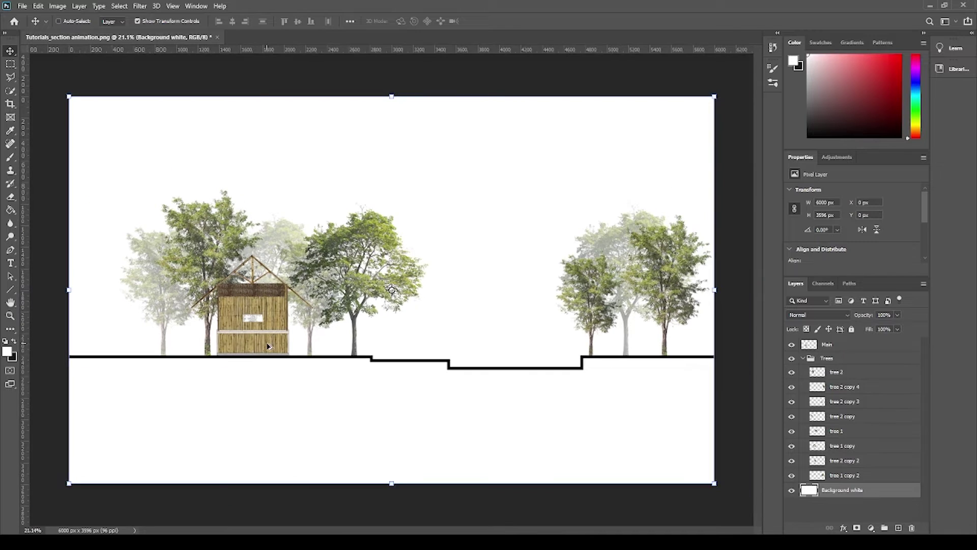
{"action": "key", "text": "ctrl"}
{"action": "key", "text": "alt+Tab"}
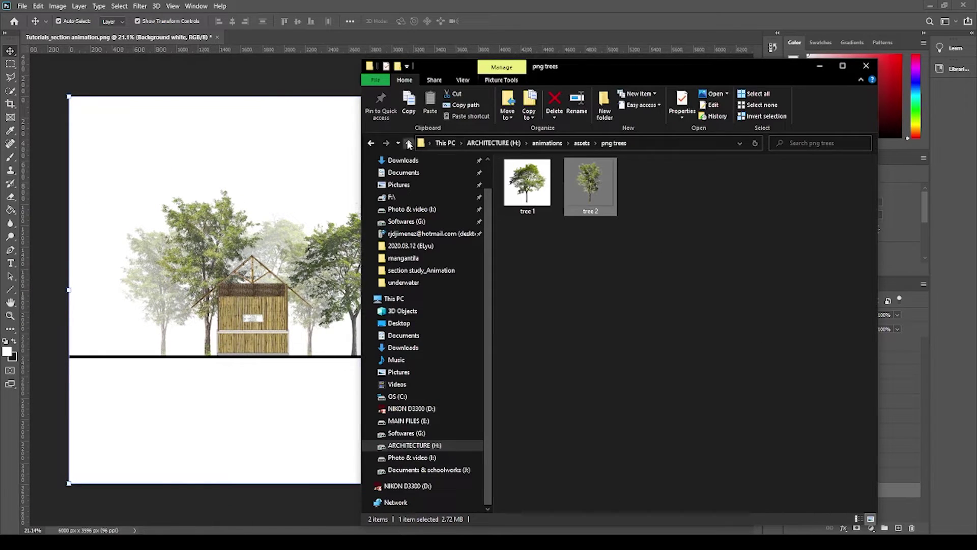
- Open the png grass folder and drag grass 2 onto the canvas at the ground line by the tree
{"action": "left_click", "coordinate": [409, 144]}
{"action": "left_click", "coordinate": [533, 230]}
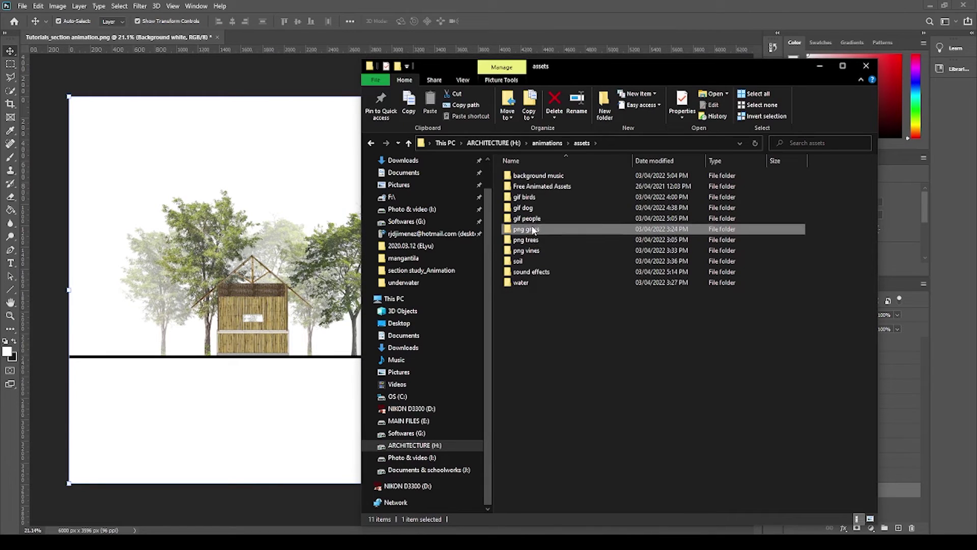
{"action": "double_click", "coordinate": [533, 230]}
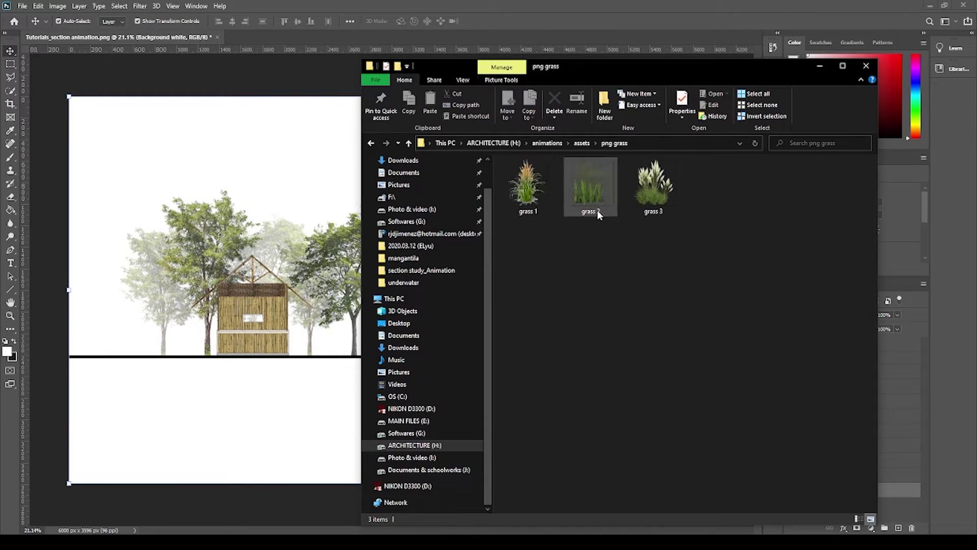
{"action": "left_click_drag", "start_coordinate": [598, 214], "coordinate": [335, 339]}
{"action": "left_click_drag", "start_coordinate": [403, 315], "coordinate": [366, 356]}
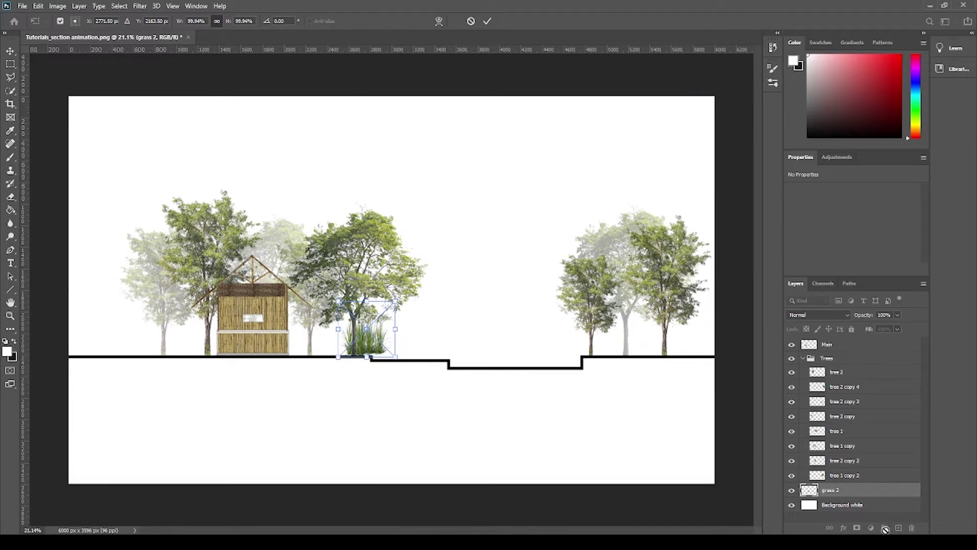
- Place grass 2 in a new layer group moved above the Trees group
{"action": "key", "text": "Return"}
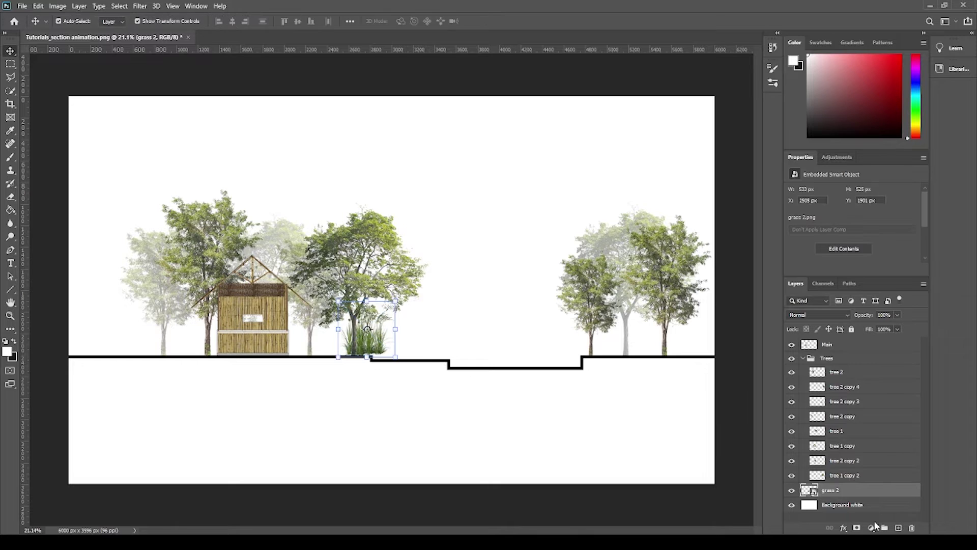
{"action": "left_click", "coordinate": [885, 528]}
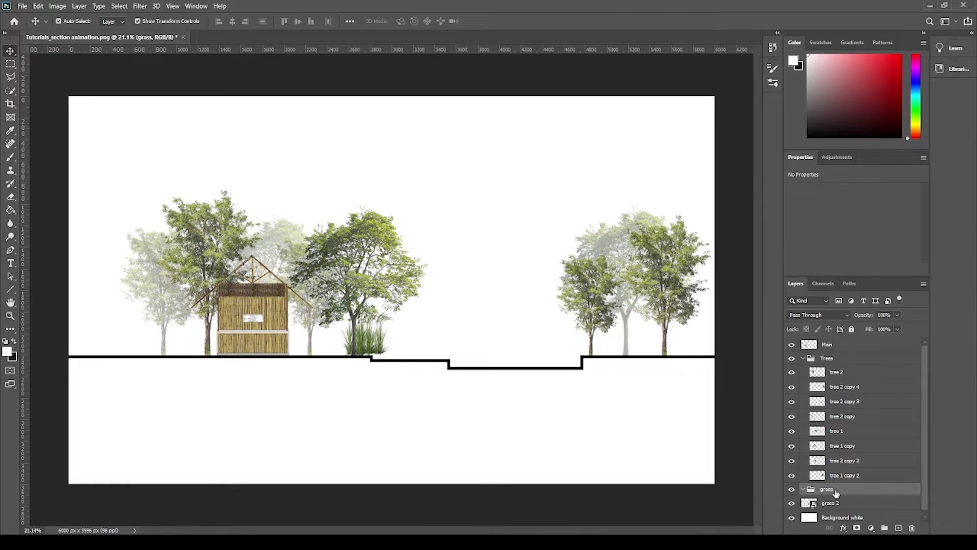
{"action": "left_click", "coordinate": [827, 504]}
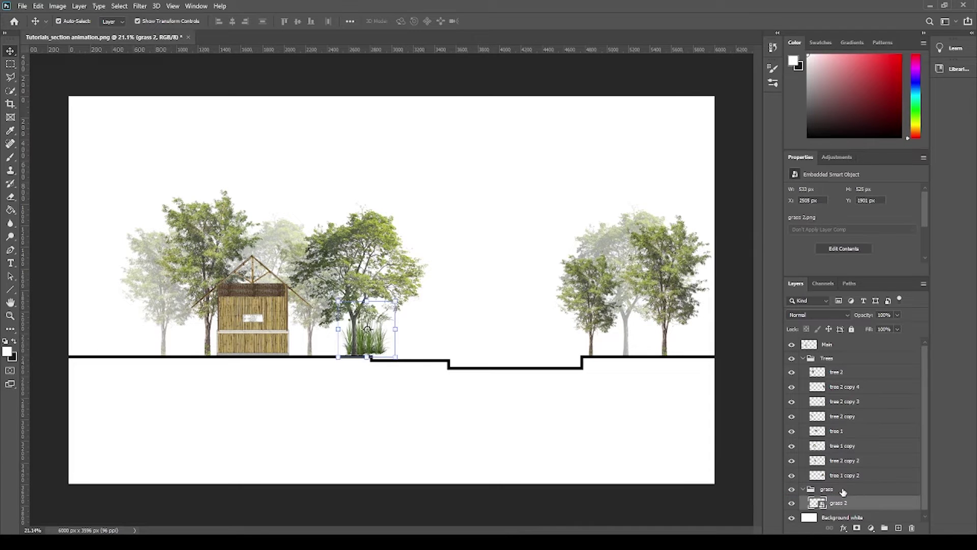
{"action": "mouse_move", "coordinate": [843, 490]}
{"action": "left_mouse_down"}
{"action": "mouse_move", "coordinate": [860, 421]}
{"action": "mouse_move", "coordinate": [854, 353]}
{"action": "mouse_move", "coordinate": [858, 361]}
{"action": "left_mouse_up"}
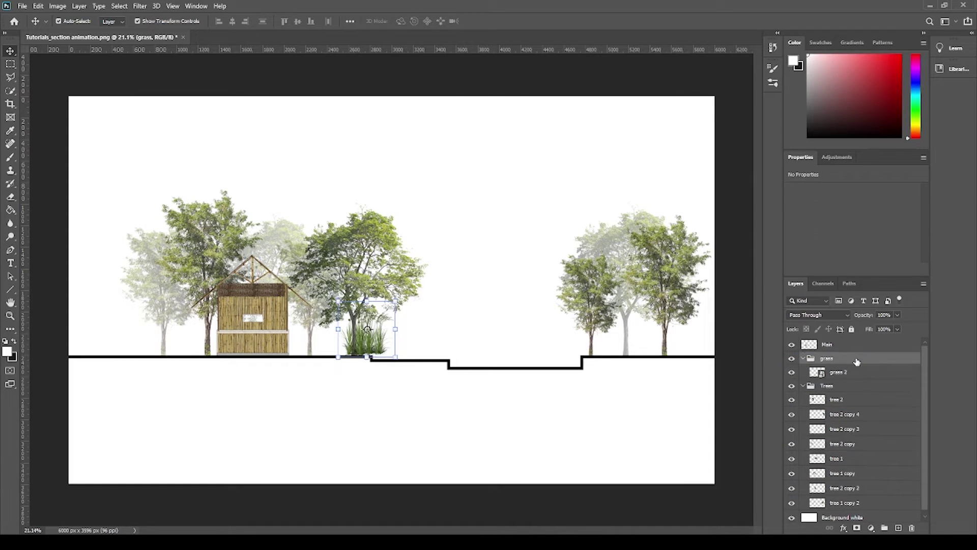
{"action": "left_click", "coordinate": [395, 405]}
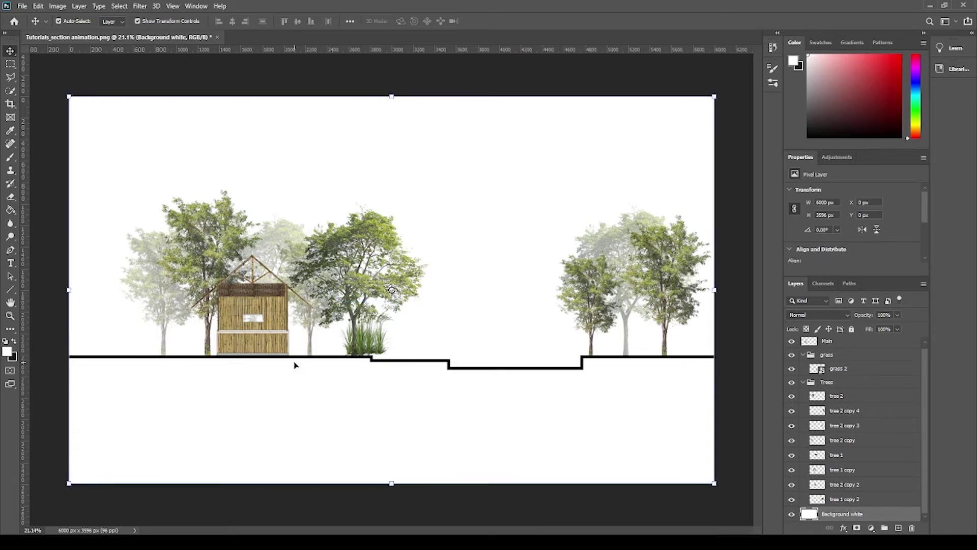
{"action": "scroll", "coordinate": [368, 342], "scroll_direction": "up", "scroll_amount": 5}
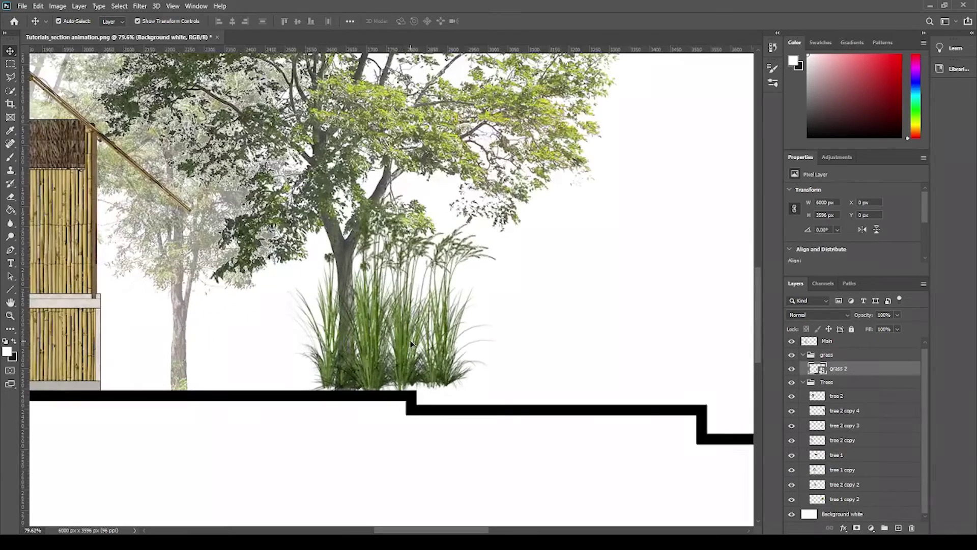
- Scale the grass to about 31% and nudge it into place at the tree's base
{"action": "left_click", "coordinate": [411, 344]}
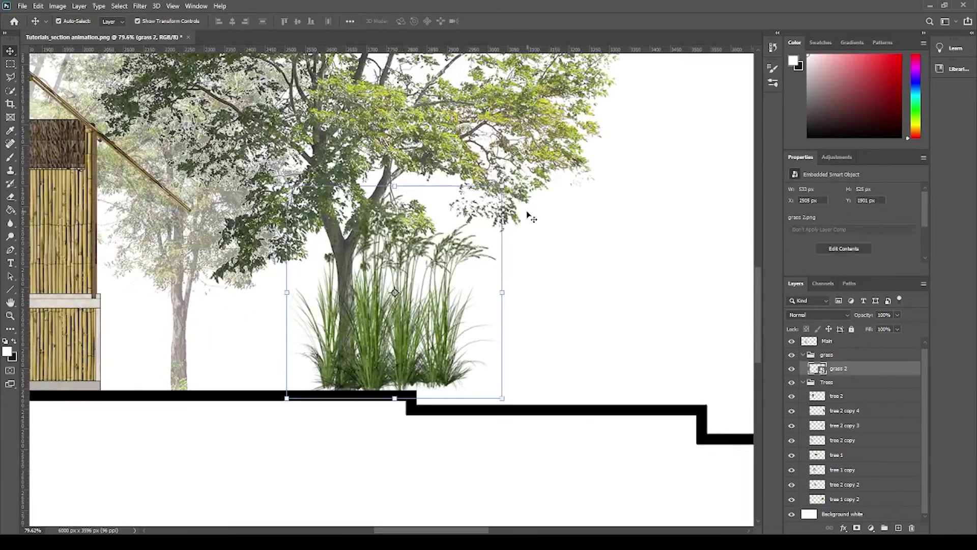
{"action": "left_click_drag", "start_coordinate": [503, 185], "coordinate": [362, 325]}
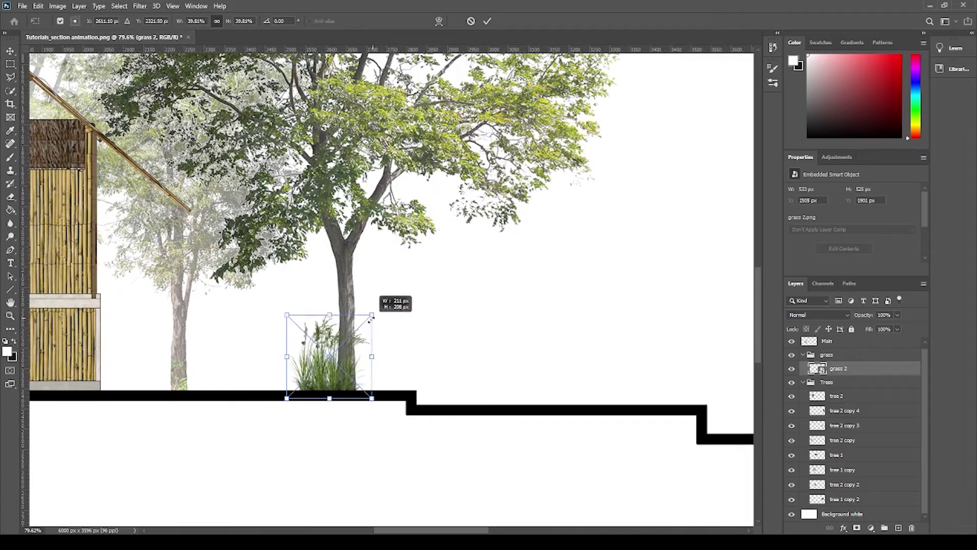
{"action": "left_click_drag", "start_coordinate": [362, 325], "coordinate": [353, 332]}
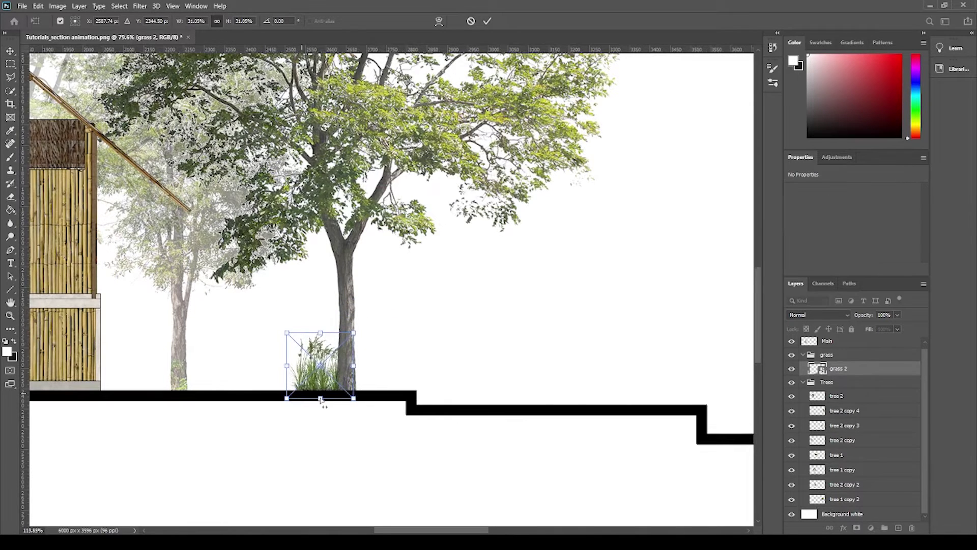
{"action": "scroll", "coordinate": [323, 395], "scroll_direction": "up", "scroll_amount": 3}
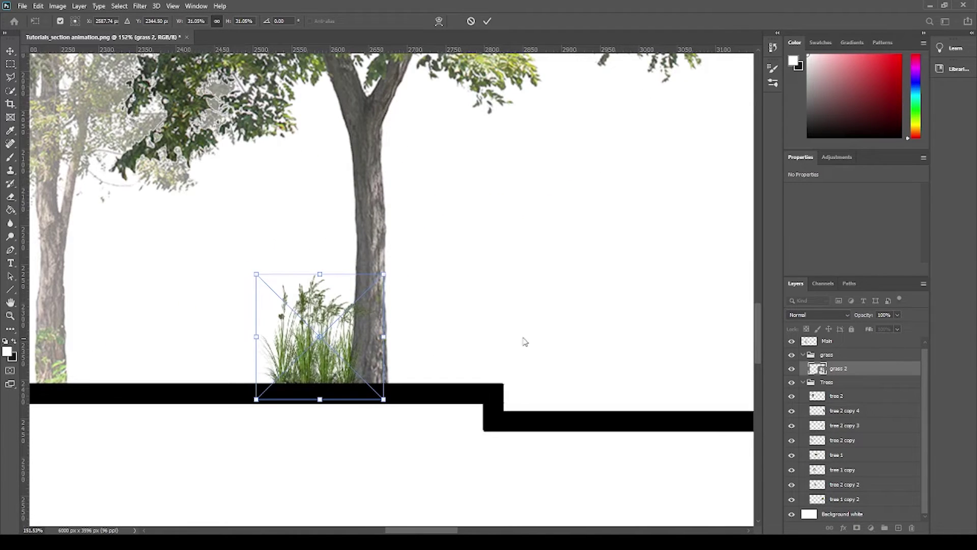
{"action": "key", "text": "Right"}
{"action": "key", "text": "Right"}
{"action": "key", "text": "Right"}
{"action": "key", "text": "Right"}
{"action": "key", "text": "Right"}
{"action": "key", "text": "Right"}
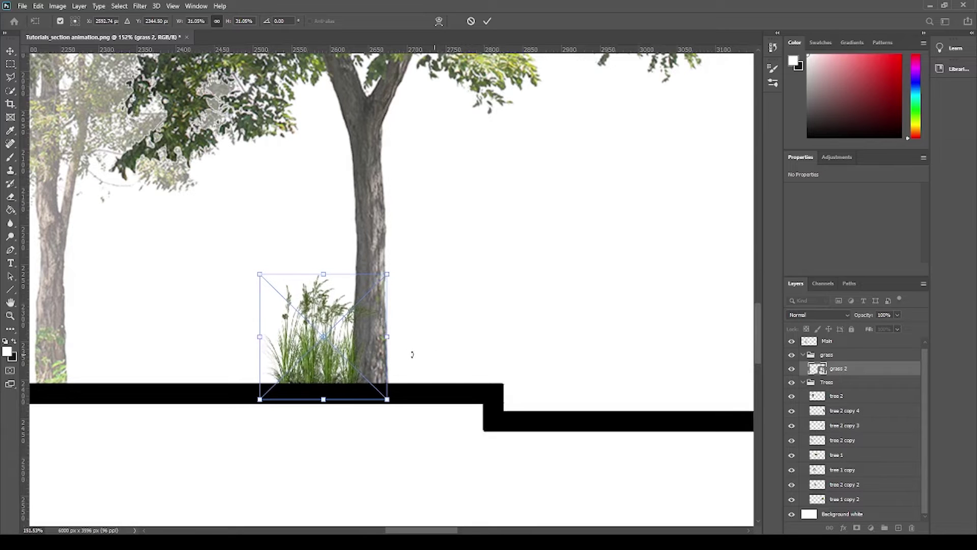
{"action": "key", "text": "Right"}
{"action": "key", "text": "Right"}
{"action": "key", "text": "Right"}
{"action": "key", "text": "Right"}
{"action": "key", "text": "Right"}
{"action": "key", "text": "Right"}
{"action": "key", "text": "Right"}
{"action": "key", "text": "Right"}
{"action": "key", "text": "Right"}
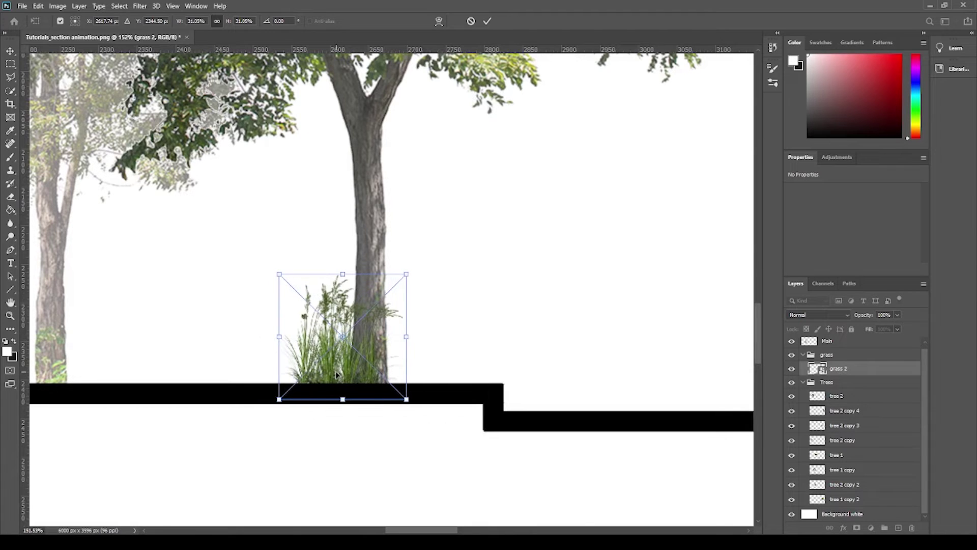
{"action": "key", "text": "Left"}
{"action": "key", "text": "Left"}
{"action": "key", "text": "Left"}
{"action": "key", "text": "Left"}
{"action": "key", "text": "Left"}
{"action": "key", "text": "Left"}
{"action": "key", "text": "Left"}
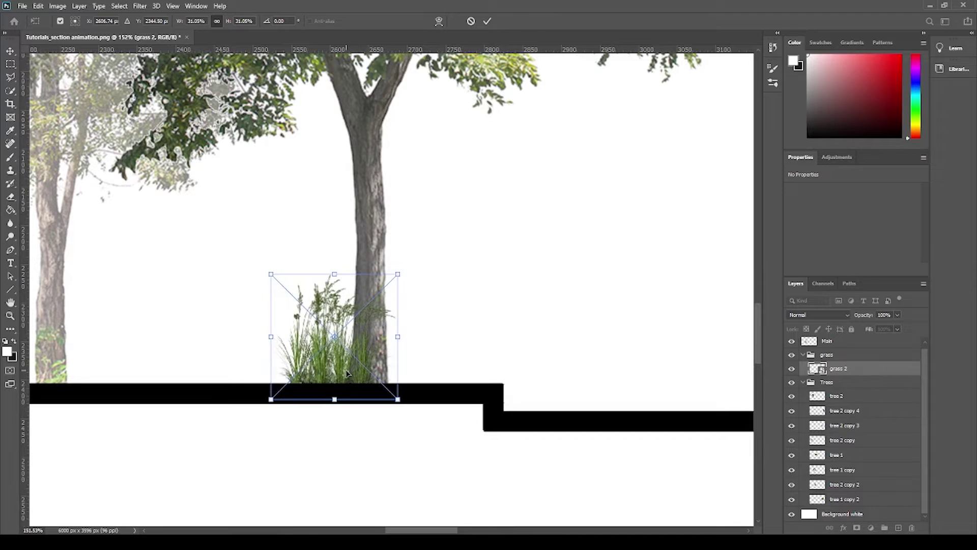
{"action": "key", "text": "Return"}
- Duplicate the grass clump to its right, shrink the copy slightly, and rasterize the layer
{"action": "left_click_drag", "start_coordinate": [342, 380], "coordinate": [428, 376]}
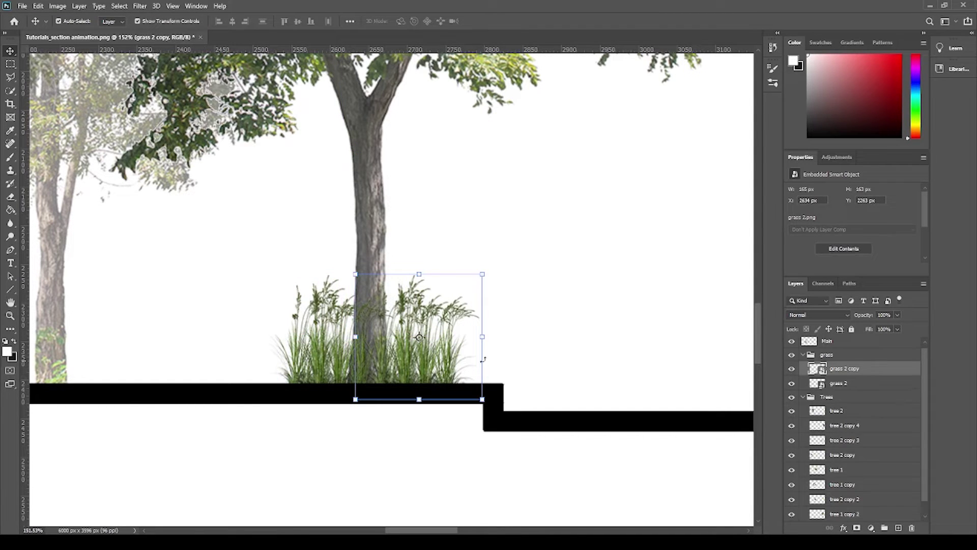
{"action": "left_click_drag", "start_coordinate": [483, 275], "coordinate": [467, 290]}
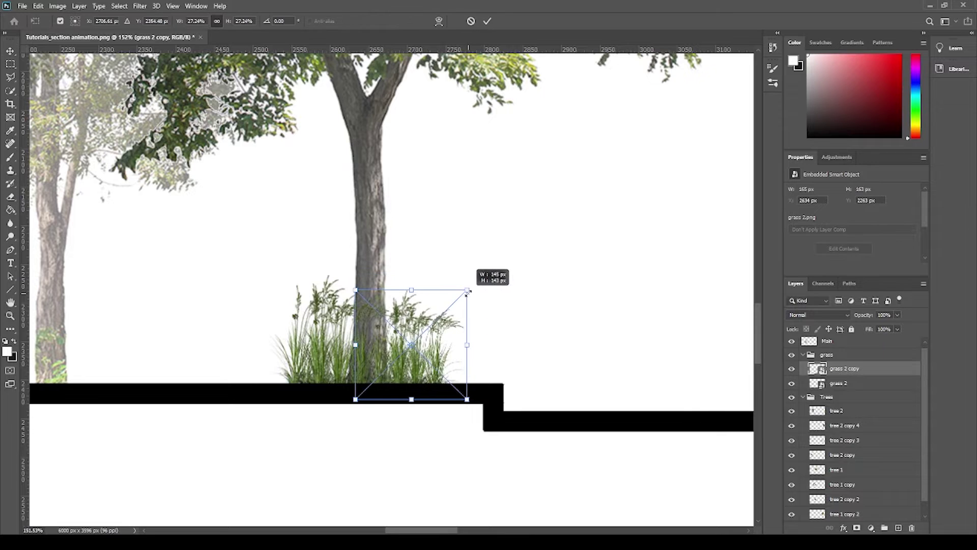
{"action": "right_click", "coordinate": [837, 372]}
{"action": "right_click", "coordinate": [838, 368]}
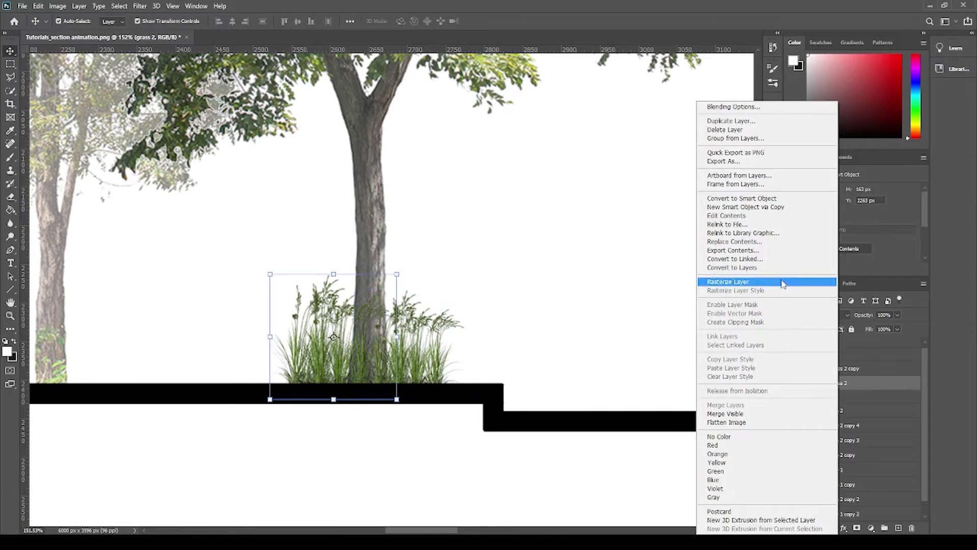
{"action": "left_click", "coordinate": [726, 282]}
{"action": "scroll", "coordinate": [478, 326], "scroll_direction": "up", "scroll_amount": 2, "text": "alt"}
- Copy the grass clump to the hut wall and set the tree-side clump to 80% opacity
{"action": "scroll", "coordinate": [376, 300], "scroll_direction": "up", "scroll_amount": 2, "text": "alt"}
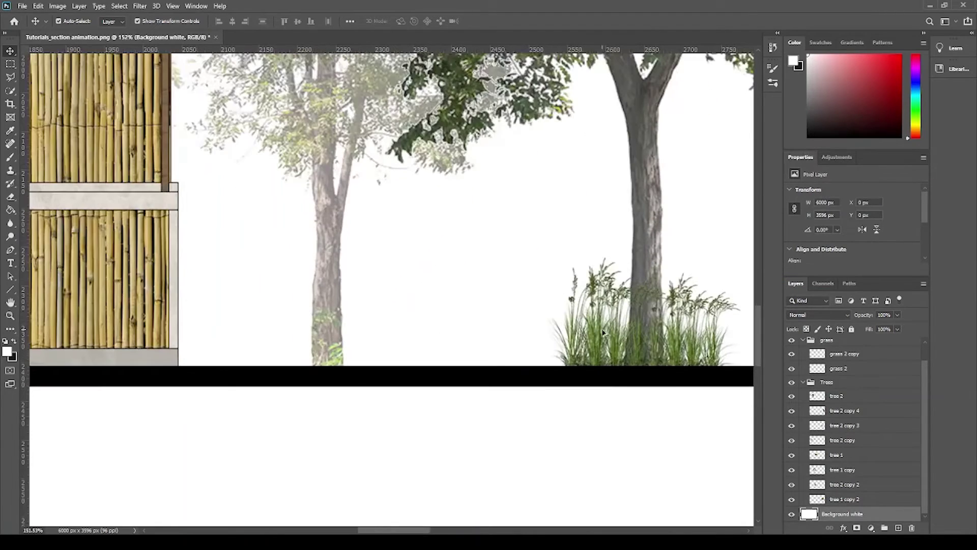
{"action": "left_click", "coordinate": [620, 359], "text": "ctrl"}
{"action": "left_click_drag", "start_coordinate": [607, 356], "coordinate": [205, 359], "text": "alt"}
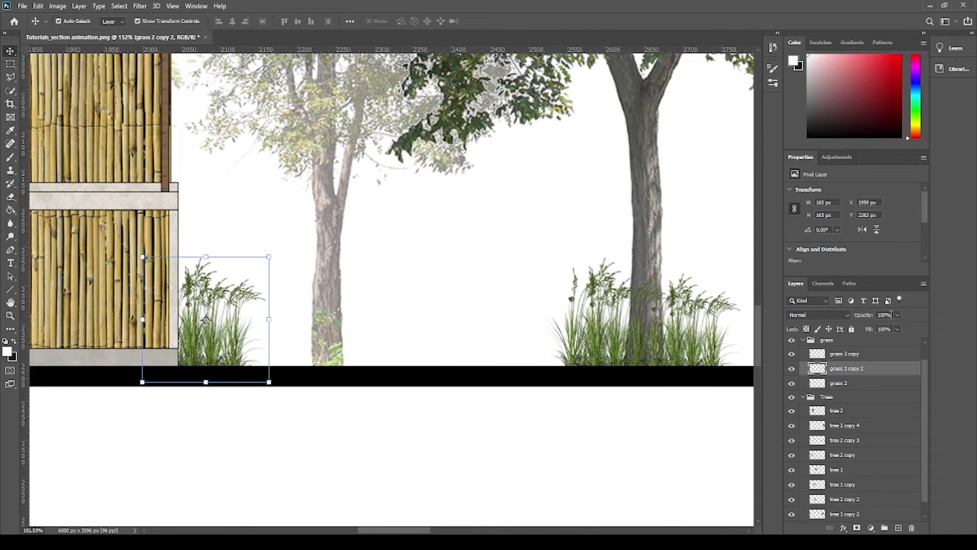
{"action": "left_click", "coordinate": [541, 356]}
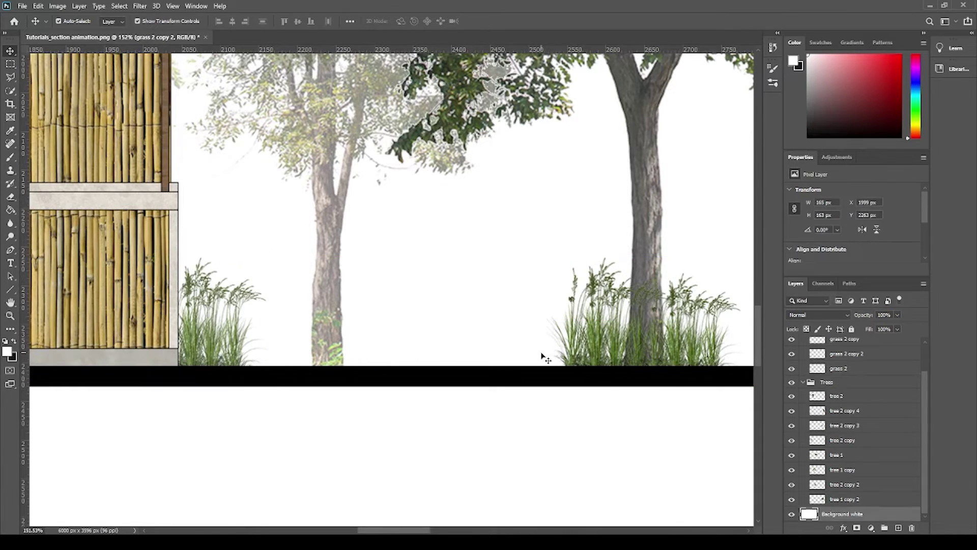
{"action": "left_click", "coordinate": [610, 339]}
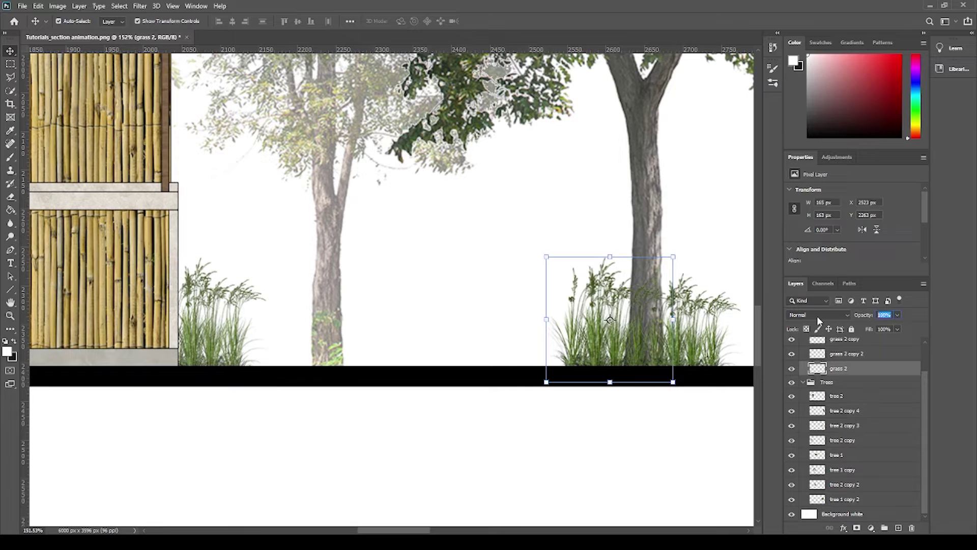
{"action": "type", "text": "80"}
{"action": "left_click", "coordinate": [644, 332]}
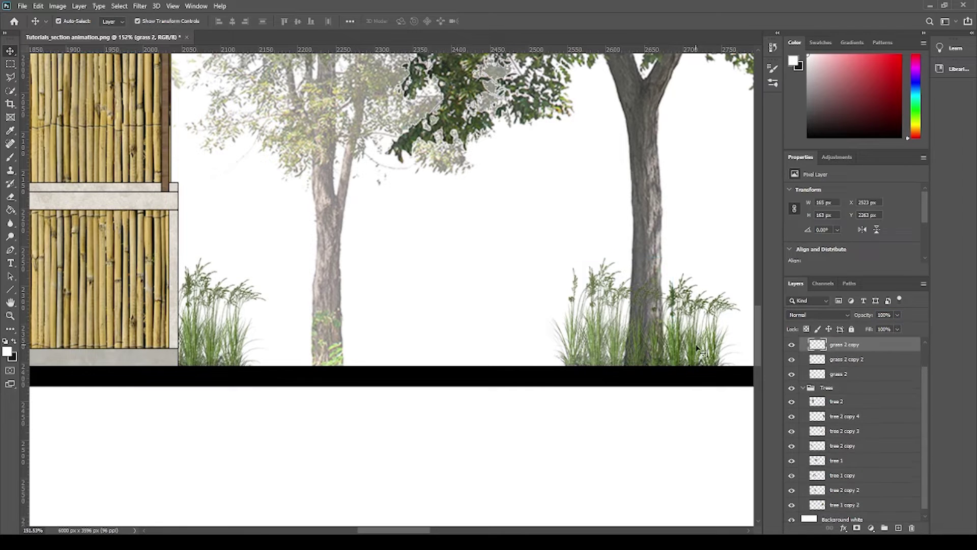
{"action": "left_click", "coordinate": [484, 401]}
{"action": "mouse_move", "coordinate": [504, 357]}
{"action": "left_mouse_down"}
{"action": "mouse_move", "coordinate": [303, 352]}
{"action": "mouse_move", "coordinate": [405, 341]}
{"action": "left_mouse_up"}
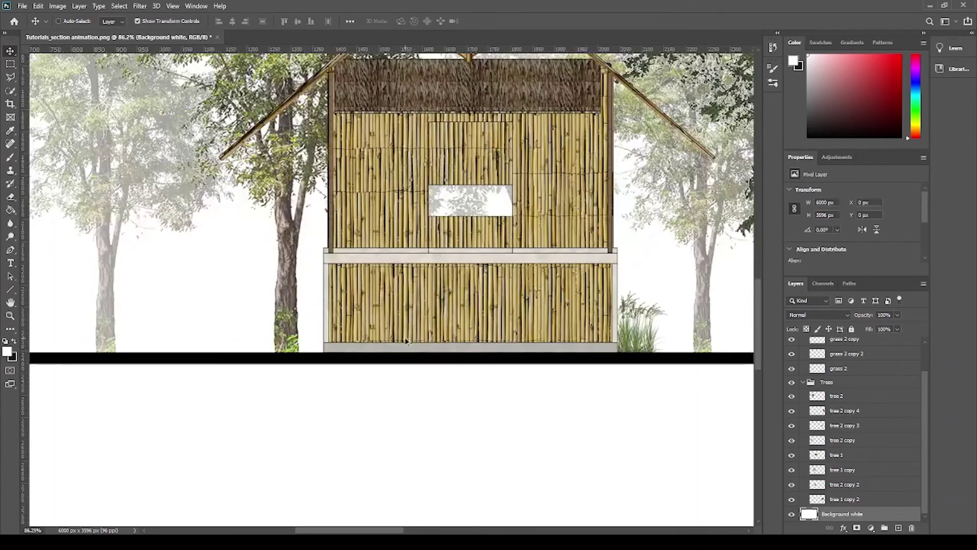
- Copy the hut-wall grass beside the left tree's trunk at 80% opacity
{"action": "left_click", "coordinate": [632, 331]}
{"action": "left_click_drag", "start_coordinate": [652, 348], "coordinate": [313, 326]}
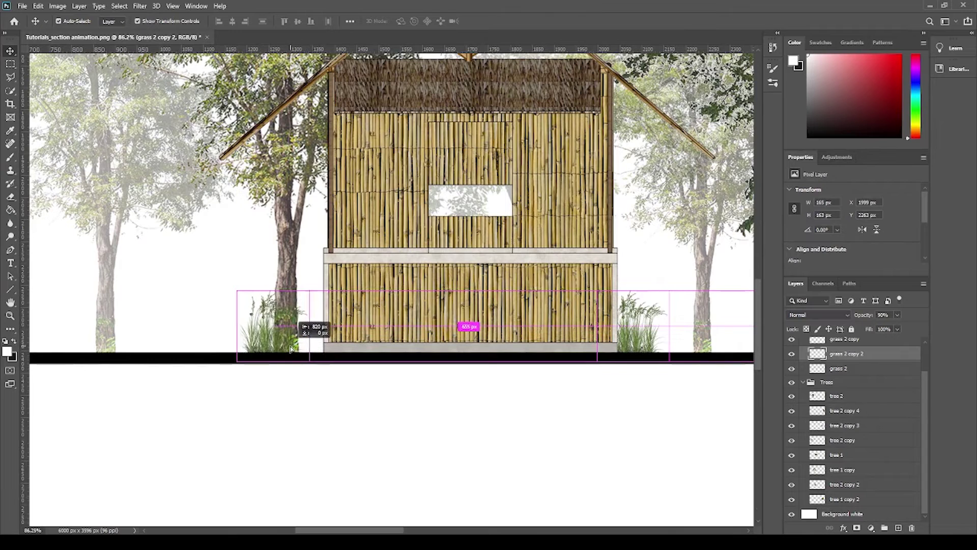
{"action": "left_click_drag", "start_coordinate": [309, 347], "coordinate": [291, 348]}
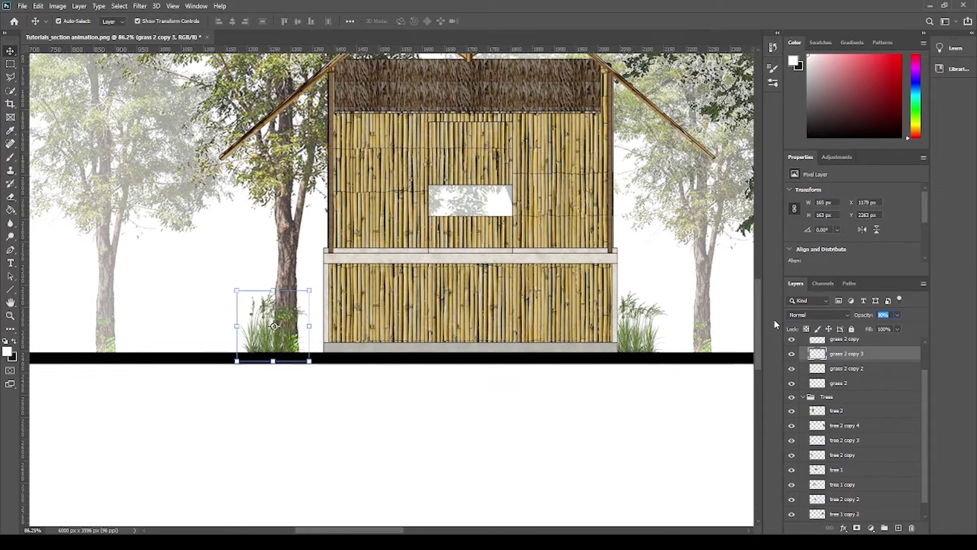
{"action": "type", "text": "80"}
{"action": "key", "text": "Return"}
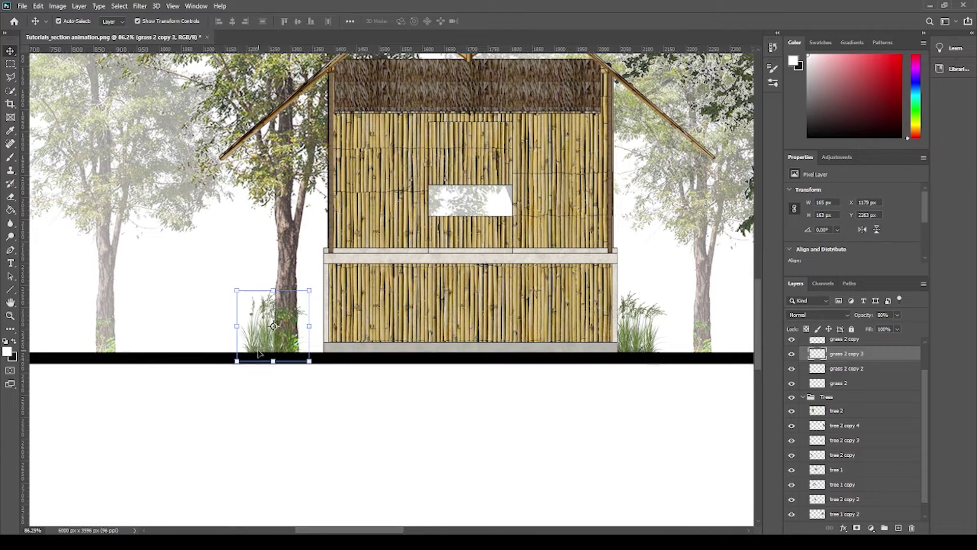
- Place another grass copy against the hut's left wall, enlarged slightly, then fit the drawing on screen
{"action": "left_click_drag", "start_coordinate": [259, 352], "coordinate": [306, 342]}
{"action": "key", "text": "ctrl+t"}
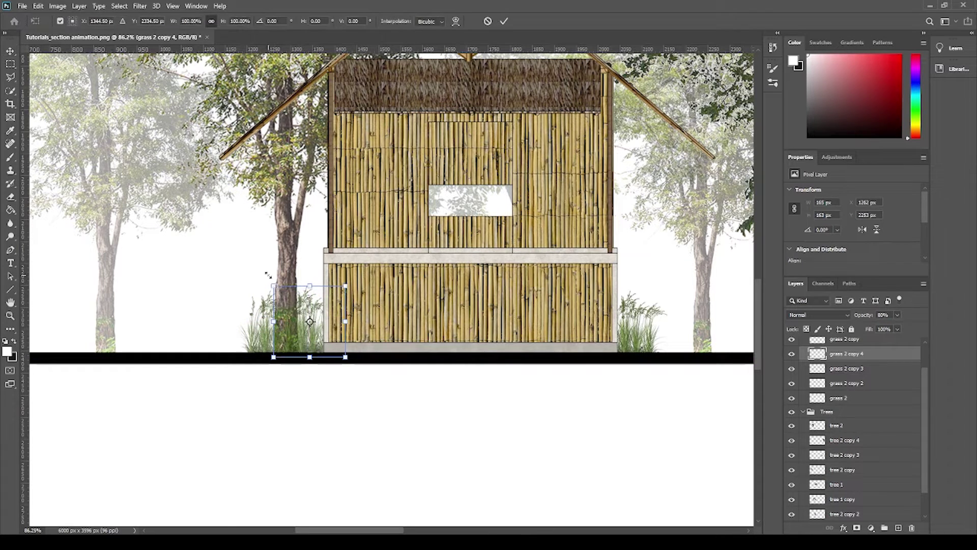
{"action": "left_click_drag", "start_coordinate": [273, 286], "coordinate": [263, 276]}
{"action": "left_click_drag", "start_coordinate": [308, 346], "coordinate": [317, 345]}
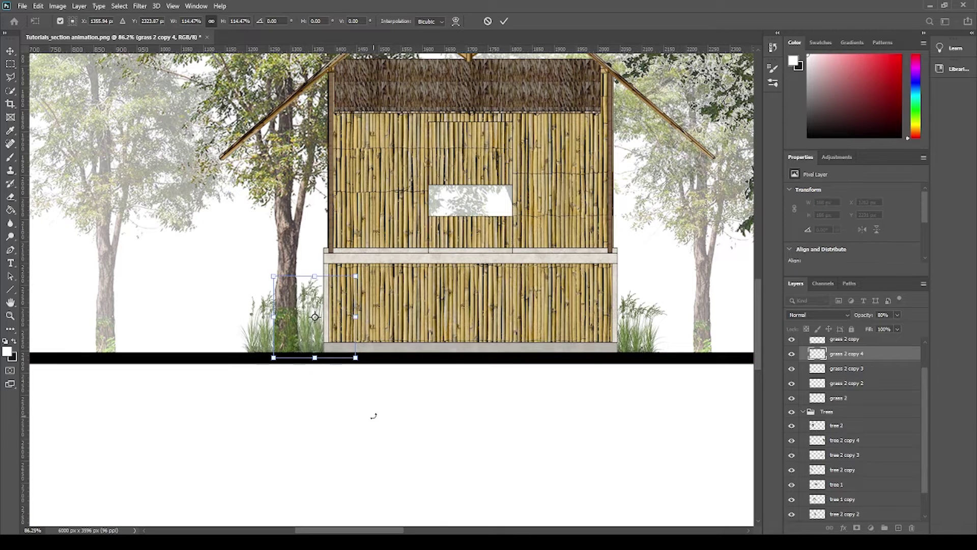
{"action": "key", "text": "Return"}
{"action": "left_click", "coordinate": [402, 432], "text": "ctrl"}
{"action": "key", "text": "ctrl+0"}
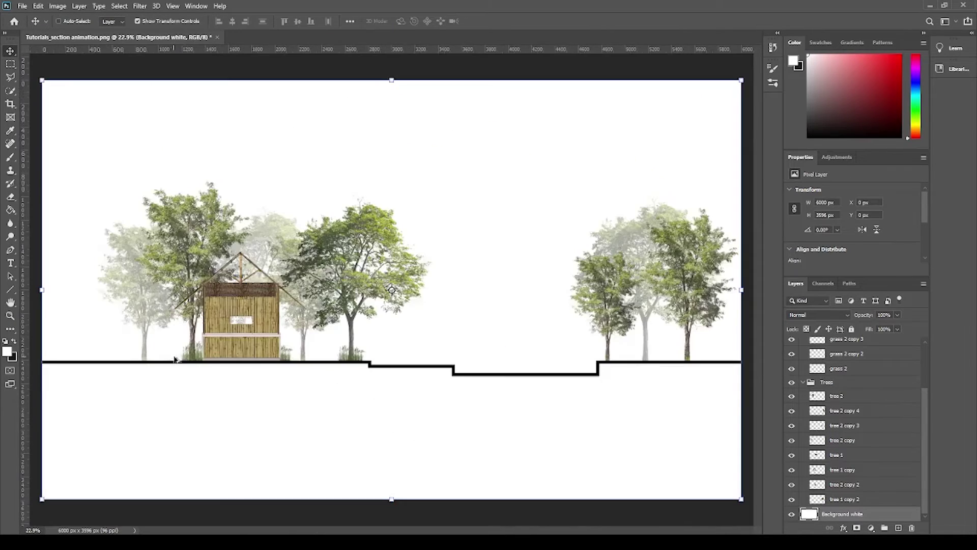
- Copy the grass clump from the tree right of the hut onto the far raised step
{"action": "scroll", "coordinate": [634, 369], "scroll_direction": "up", "scroll_amount": 1}
{"action": "scroll", "coordinate": [635, 369], "scroll_direction": "up", "scroll_amount": 3}
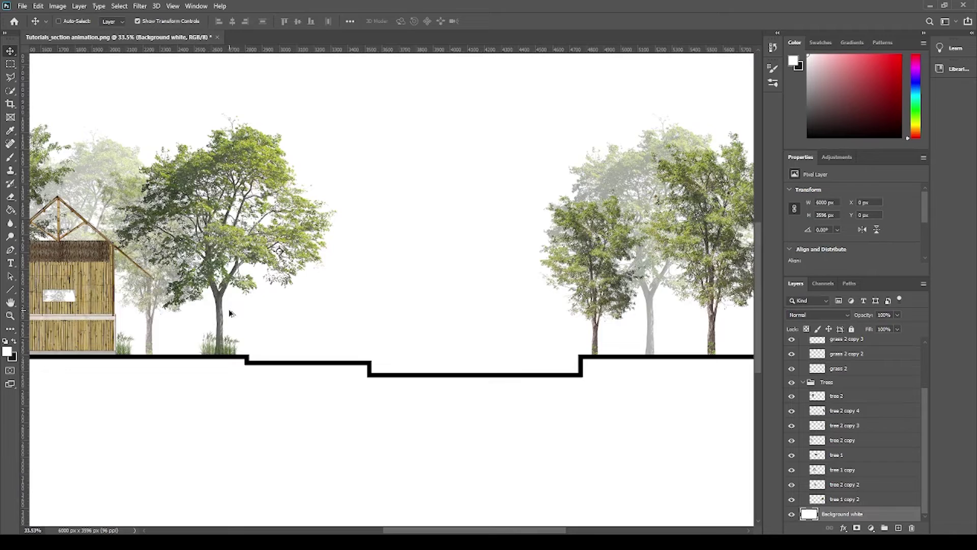
{"action": "left_click", "coordinate": [236, 355]}
{"action": "scroll", "coordinate": [229, 348], "scroll_direction": "up", "scroll_amount": 2}
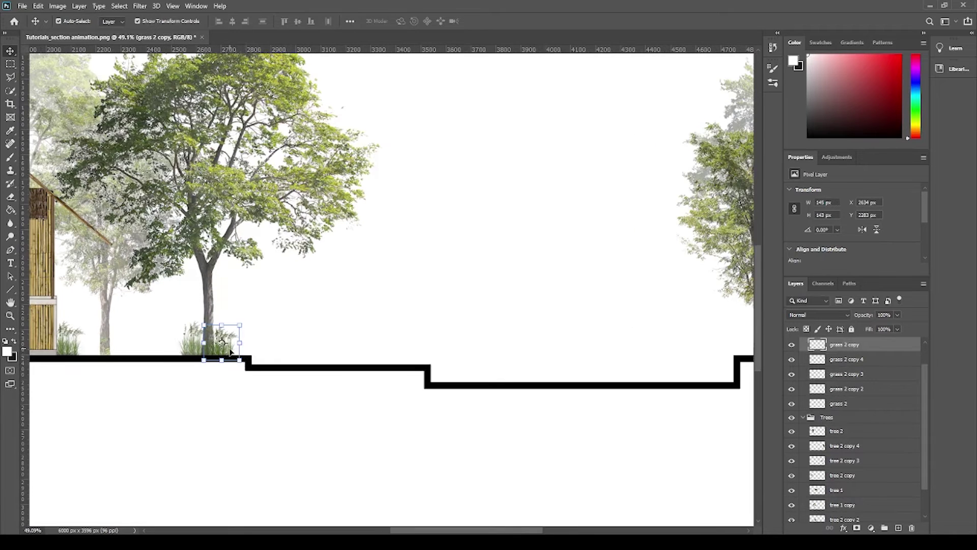
{"action": "left_click_drag", "start_coordinate": [231, 358], "coordinate": [728, 355]}
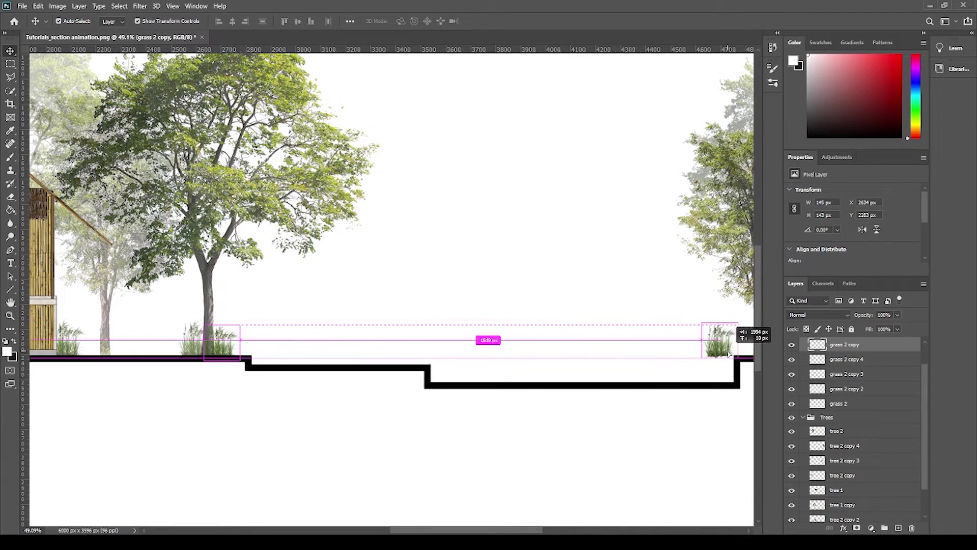
{"action": "scroll", "coordinate": [227, 333], "scroll_direction": "down", "scroll_amount": 1}
{"action": "scroll", "coordinate": [636, 357], "scroll_direction": "up", "scroll_amount": 1}
{"action": "scroll", "coordinate": [576, 364], "scroll_direction": "up", "scroll_amount": 2}
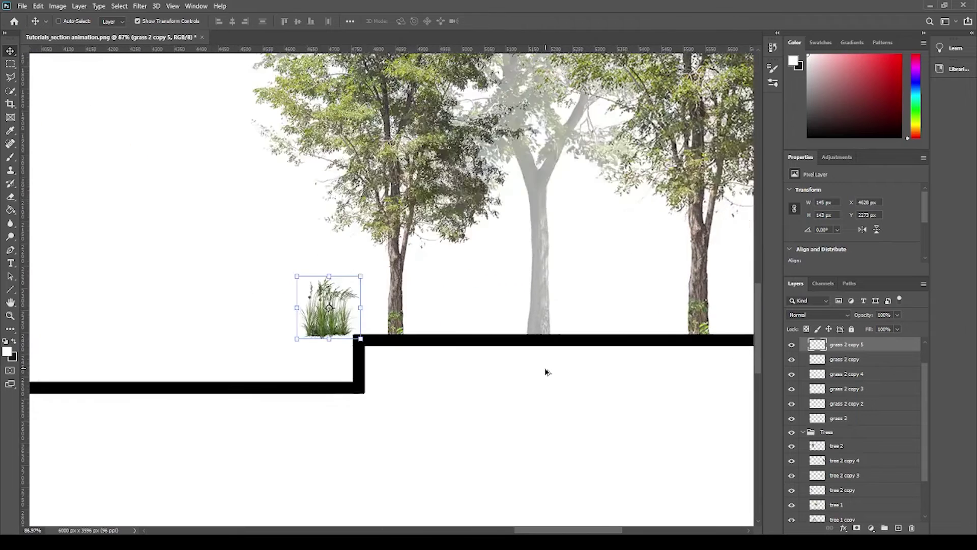
{"action": "scroll", "coordinate": [540, 372], "scroll_direction": "up", "scroll_amount": 1}
{"action": "left_click_drag", "start_coordinate": [176, 306], "coordinate": [164, 286]}
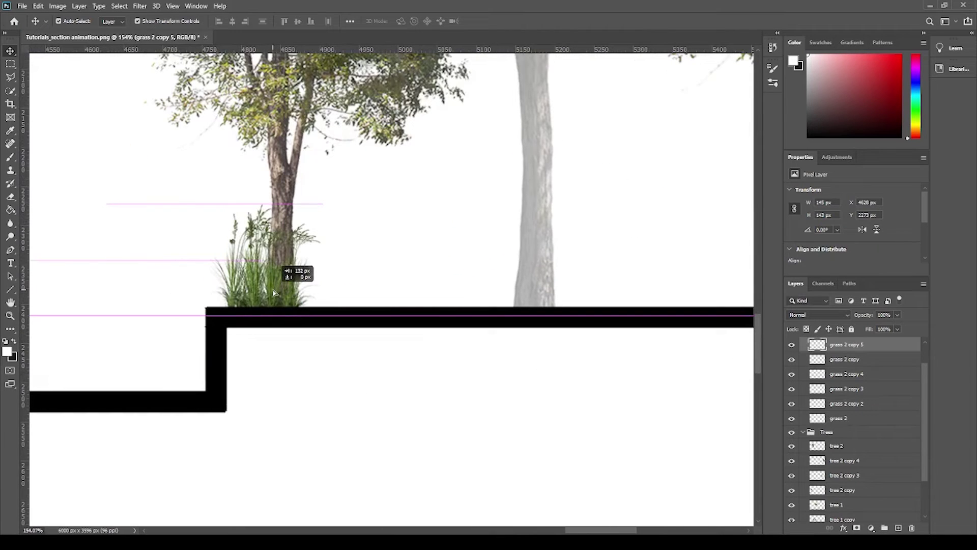
- Nudge the raised-step tree right and shrink the grass to about 68% at its trunk base
{"action": "left_click", "coordinate": [845, 475]}
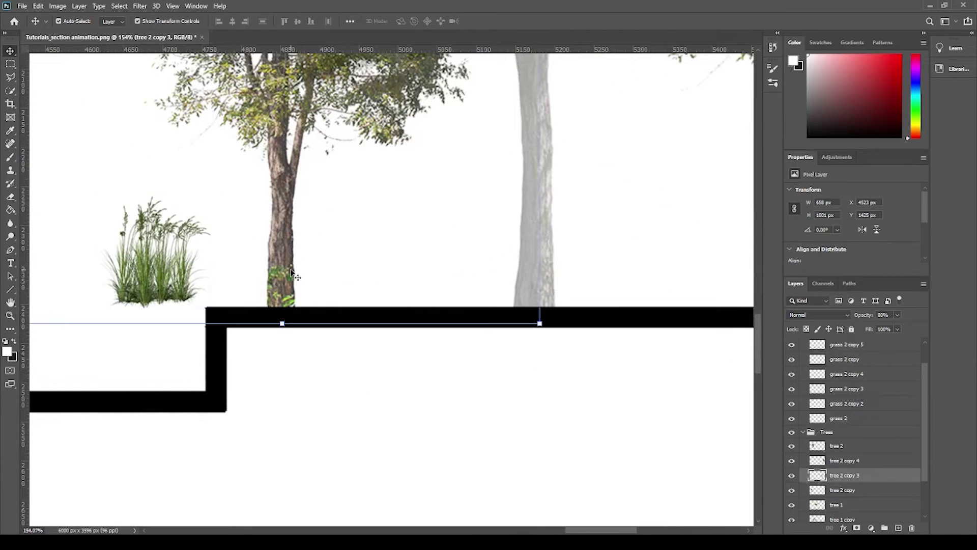
{"action": "scroll", "coordinate": [351, 363], "scroll_direction": "down", "scroll_amount": 3}
{"action": "key", "text": "shift+Right"}
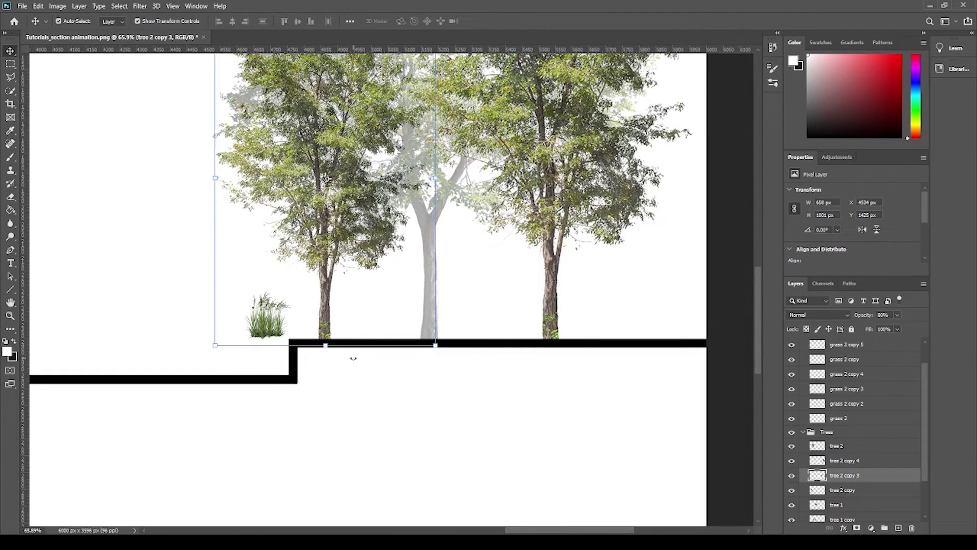
{"action": "key", "text": "shift+Right"}
{"action": "key", "text": "shift+Right"}
{"action": "key", "text": "shift+Right"}
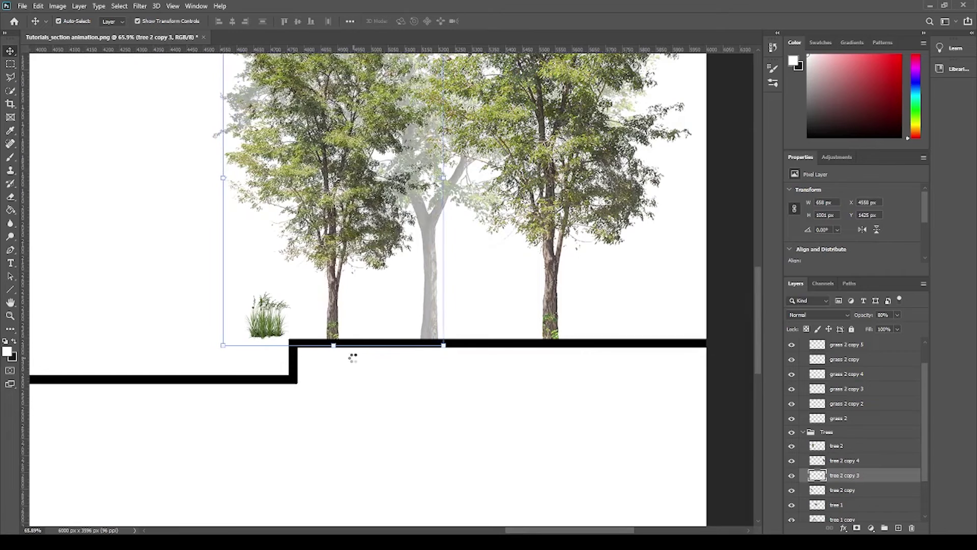
{"action": "left_click_drag", "start_coordinate": [271, 330], "coordinate": [330, 340]}
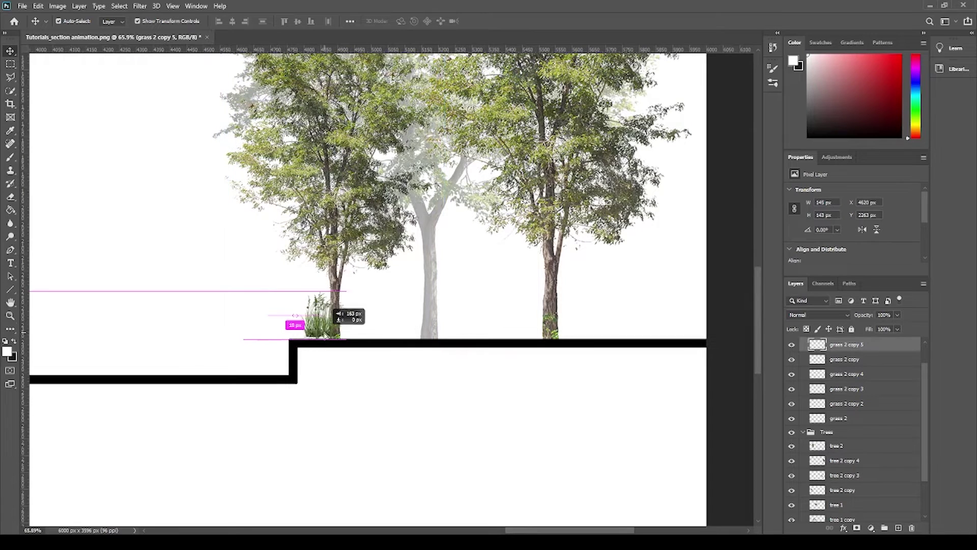
{"action": "scroll", "coordinate": [330, 340], "scroll_direction": "up", "scroll_amount": 3}
{"action": "scroll", "coordinate": [330, 340], "scroll_direction": "up", "scroll_amount": 3}
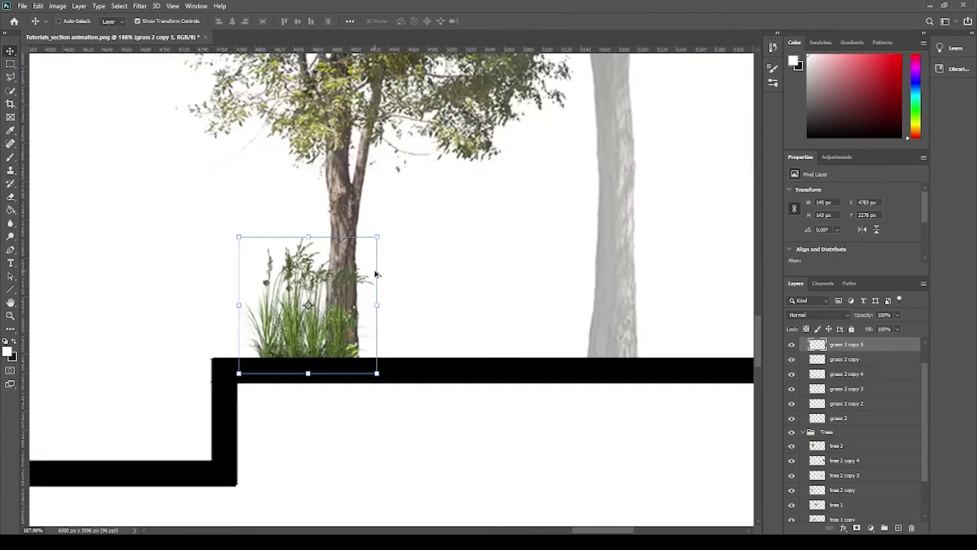
{"action": "left_click_drag", "start_coordinate": [377, 246], "coordinate": [332, 280]}
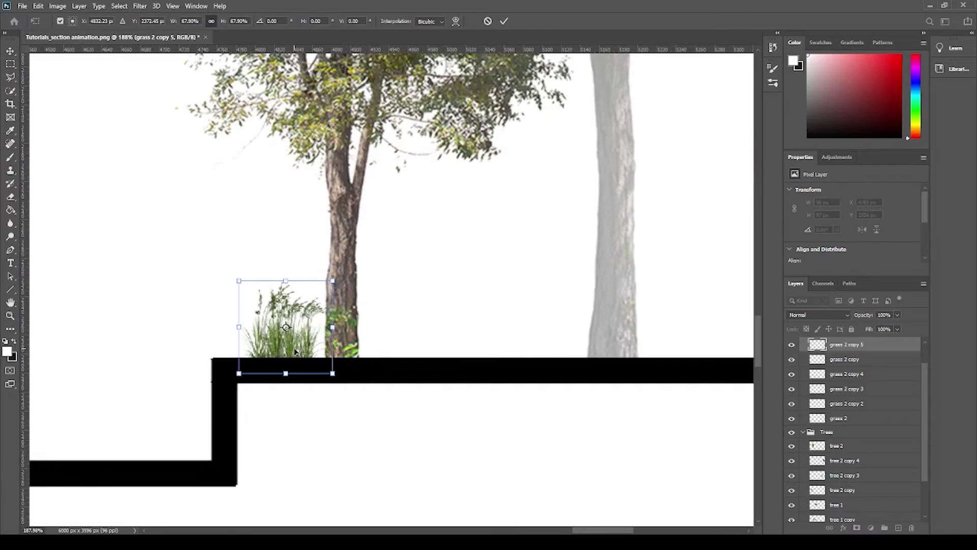
{"action": "left_click_drag", "start_coordinate": [294, 355], "coordinate": [316, 353]}
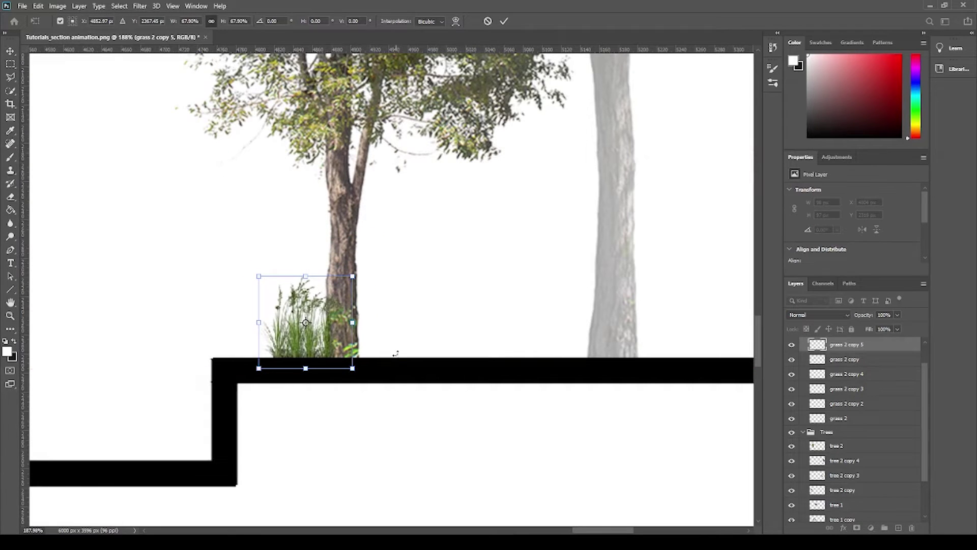
{"action": "left_click", "coordinate": [399, 425]}
- Add a slightly smaller grass copy on the other side of the trunk
{"action": "left_click", "coordinate": [285, 338]}
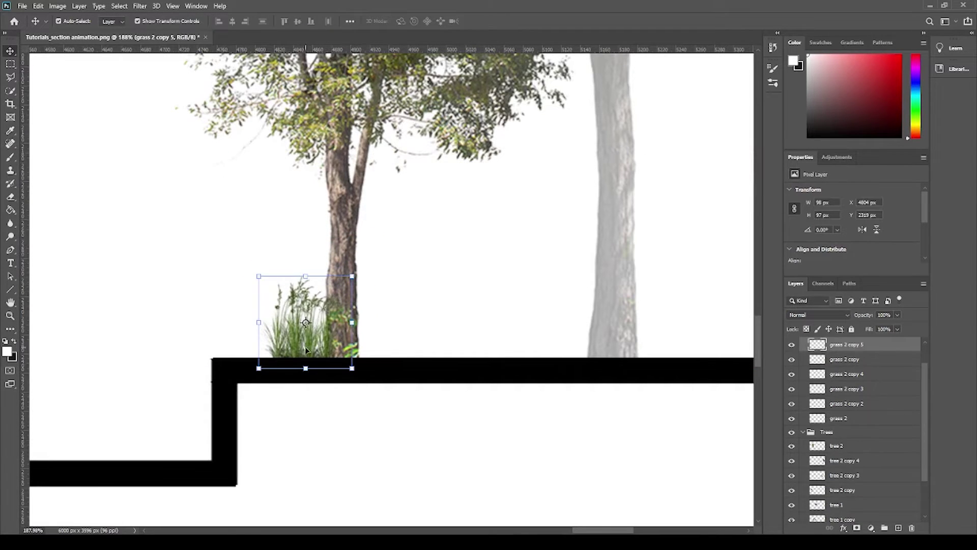
{"action": "left_click_drag", "start_coordinate": [302, 350], "coordinate": [403, 351]}
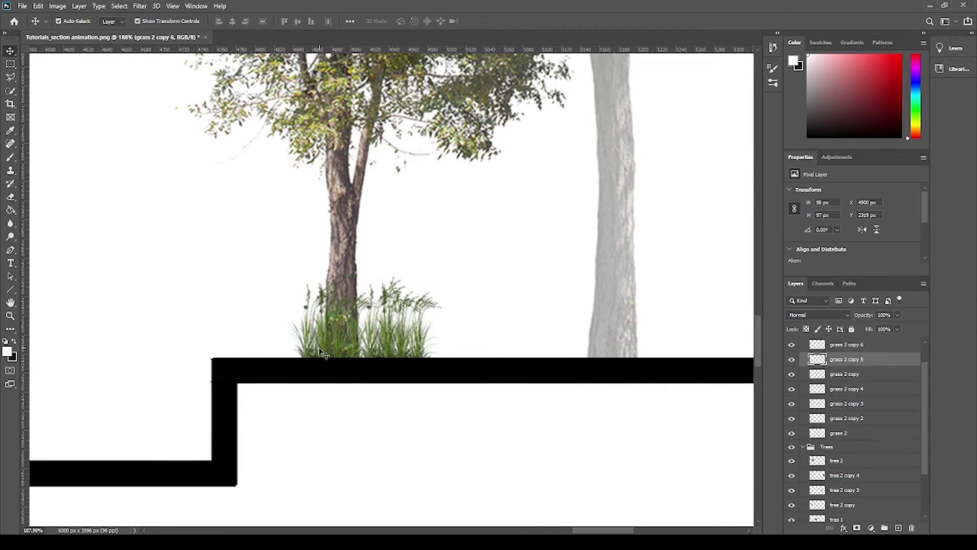
{"action": "left_click_drag", "start_coordinate": [321, 351], "coordinate": [296, 352]}
{"action": "left_click", "coordinate": [410, 353]}
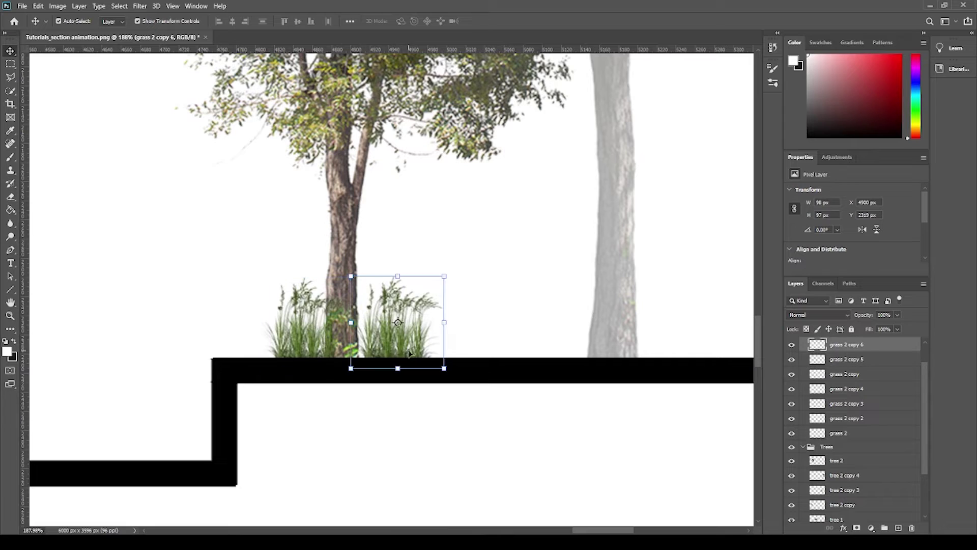
{"action": "left_click_drag", "start_coordinate": [410, 353], "coordinate": [392, 330]}
{"action": "mouse_move", "coordinate": [430, 274]}
{"action": "left_mouse_down"}
{"action": "mouse_move", "coordinate": [422, 288]}
{"action": "mouse_move", "coordinate": [426, 277]}
{"action": "left_mouse_up"}
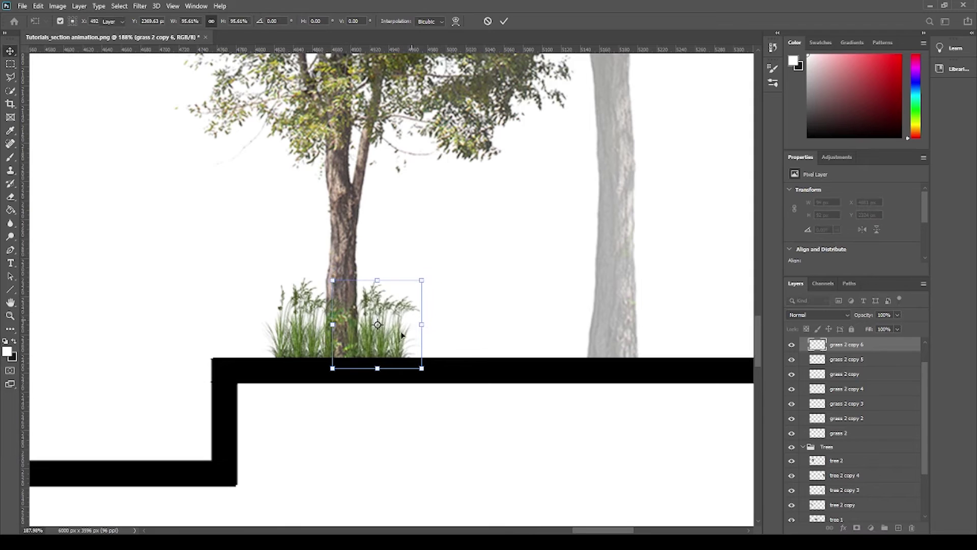
{"action": "key", "text": "Return"}
{"action": "left_click", "coordinate": [174, 338], "text": "ctrl"}
{"action": "scroll", "coordinate": [181, 340], "scroll_direction": "down", "scroll_amount": 3, "text": "alt"}
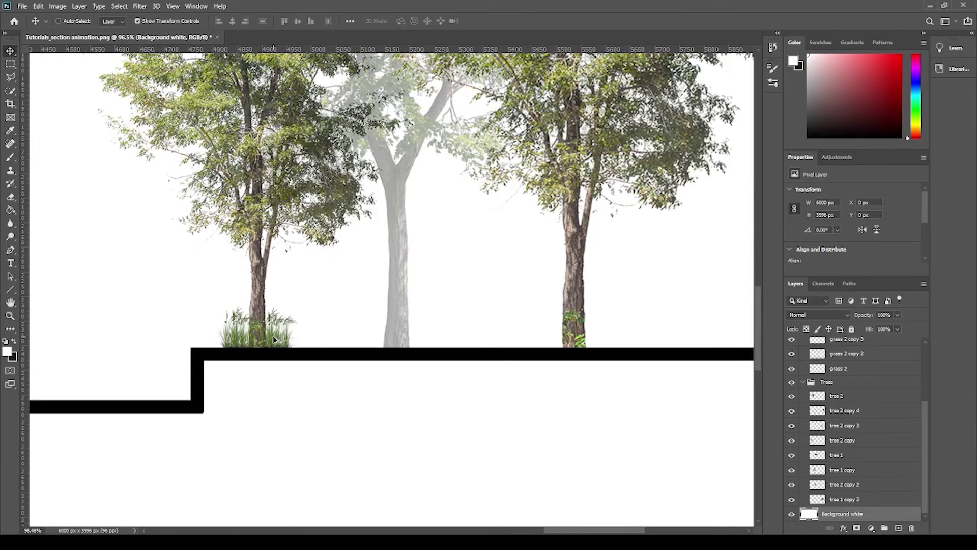
- Copy a grass clump to the faded tree's base, lower its opacity, and slide it right
{"action": "scroll", "coordinate": [274, 339], "scroll_direction": "up", "scroll_amount": 2, "text": "alt"}
{"action": "scroll", "coordinate": [331, 330], "scroll_direction": "up", "scroll_amount": 2, "text": "alt"}
{"action": "left_click_drag", "start_coordinate": [270, 353], "coordinate": [426, 348], "text": "alt"}
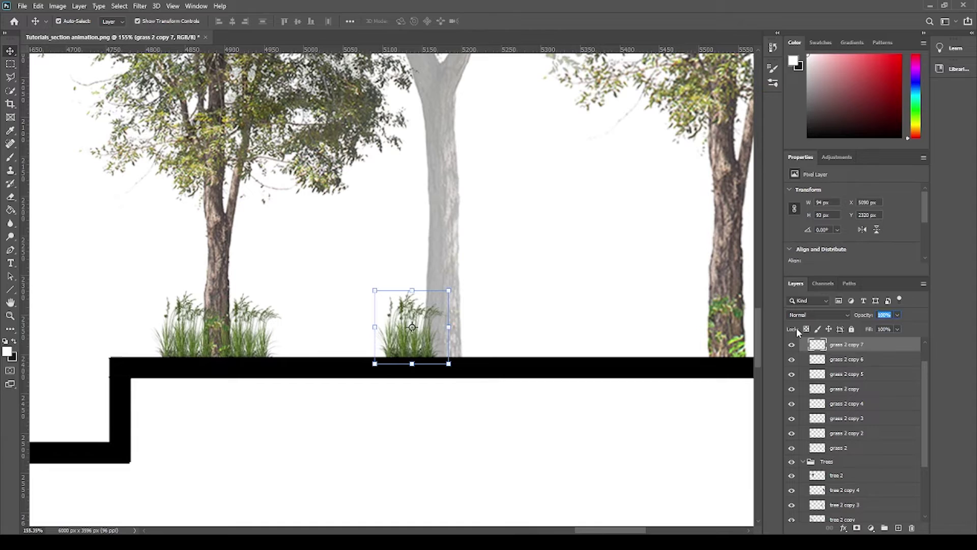
{"action": "type", "text": "30"}
{"action": "key", "text": "Return"}
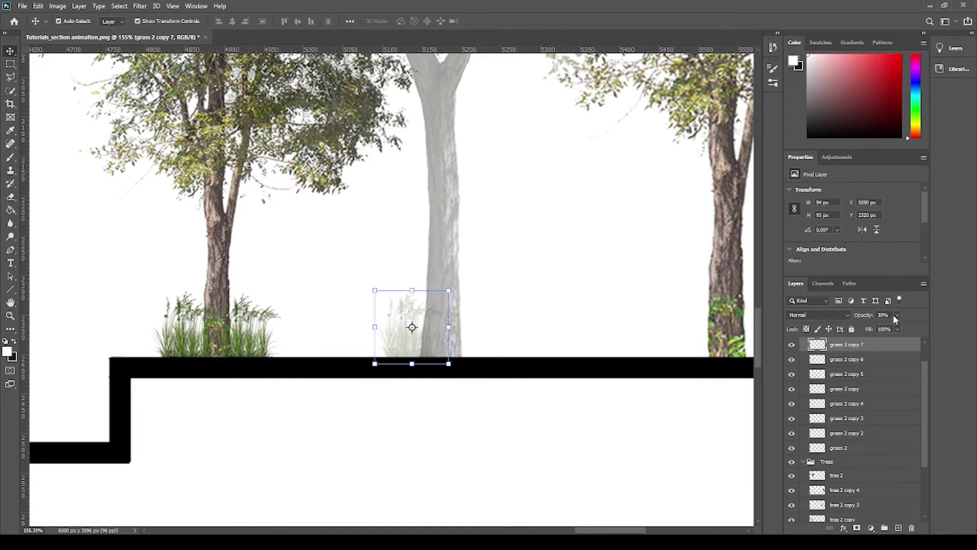
{"action": "type", "text": "50"}
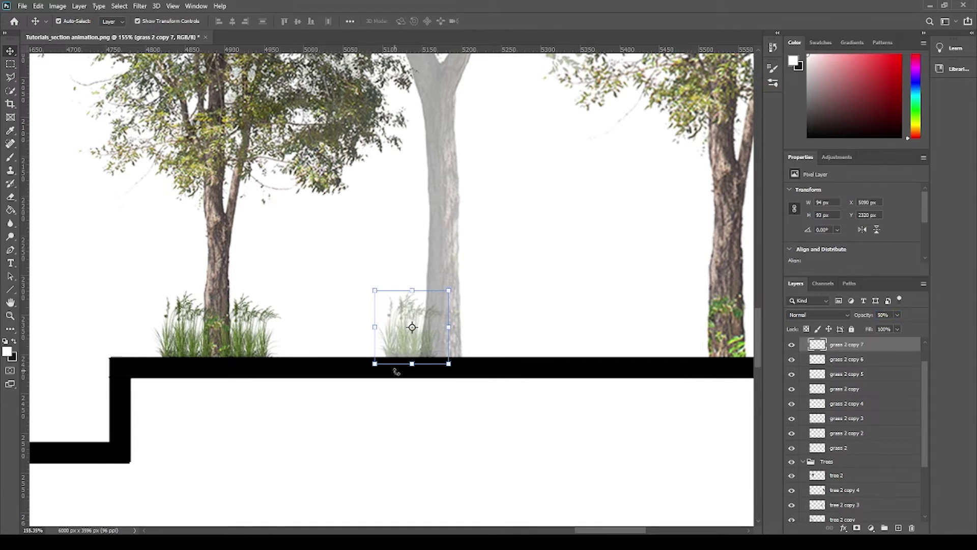
{"action": "left_click_drag", "start_coordinate": [422, 354], "coordinate": [501, 352]}
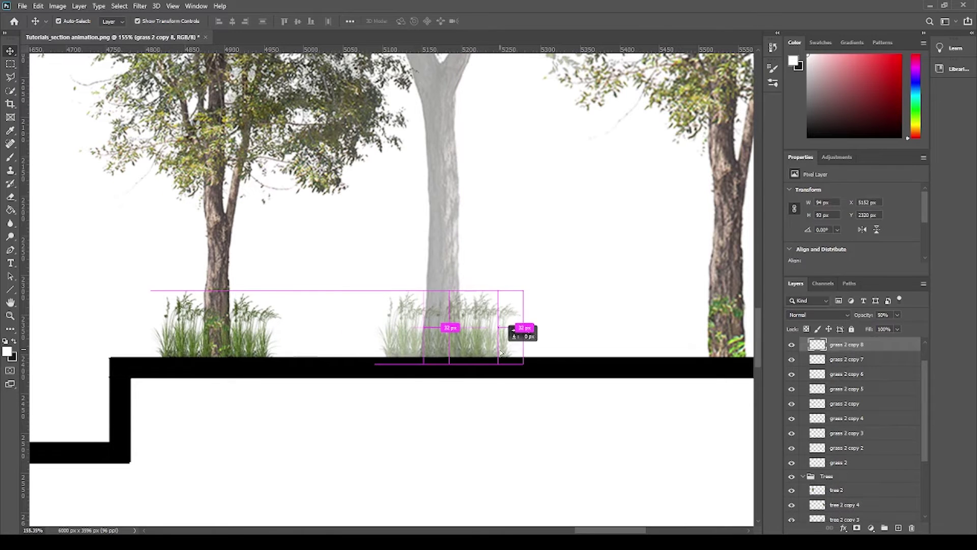
{"action": "left_click", "coordinate": [497, 415]}
{"action": "scroll", "coordinate": [233, 386], "scroll_direction": "down", "scroll_amount": 5}
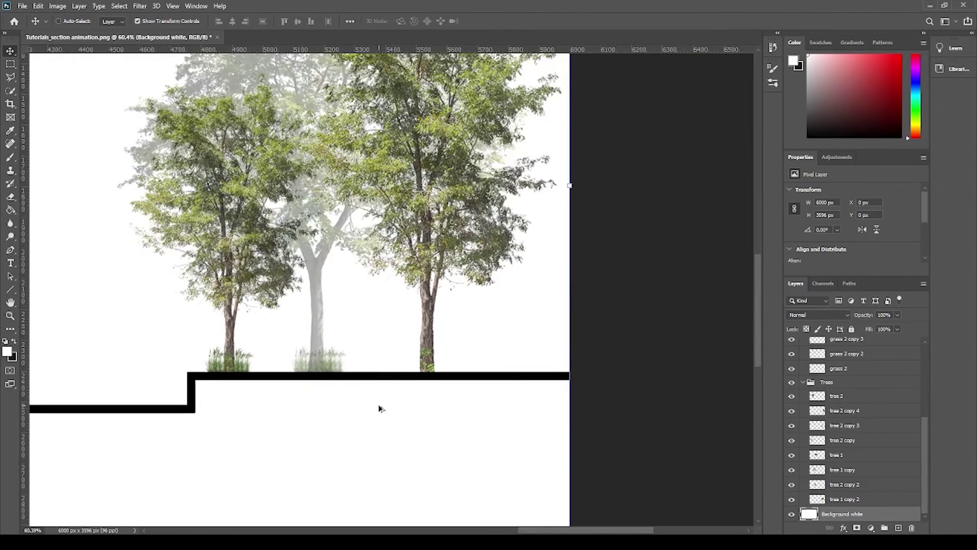
{"action": "scroll", "coordinate": [395, 399], "scroll_direction": "up", "scroll_amount": 2}
- Duplicate the first tree's grass onto the third tree's base at 80% opacity, then fit the section on screen
{"action": "left_click", "coordinate": [190, 348], "text": "ctrl"}
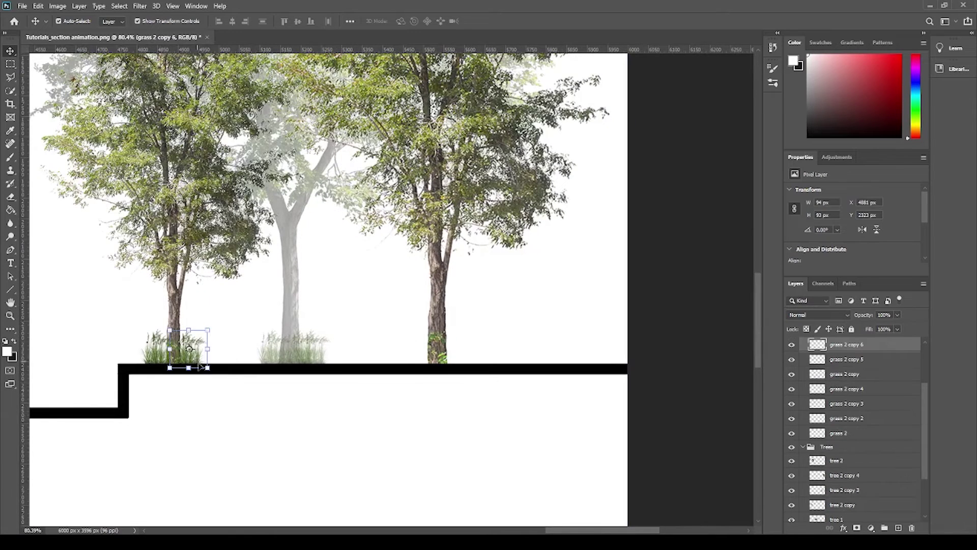
{"action": "mouse_move", "coordinate": [206, 367]}
{"action": "left_mouse_down"}
{"action": "mouse_move", "coordinate": [443, 363]}
{"action": "mouse_move", "coordinate": [466, 325]}
{"action": "left_mouse_up"}
{"action": "key", "text": "Down"}
{"action": "key", "text": "Down"}
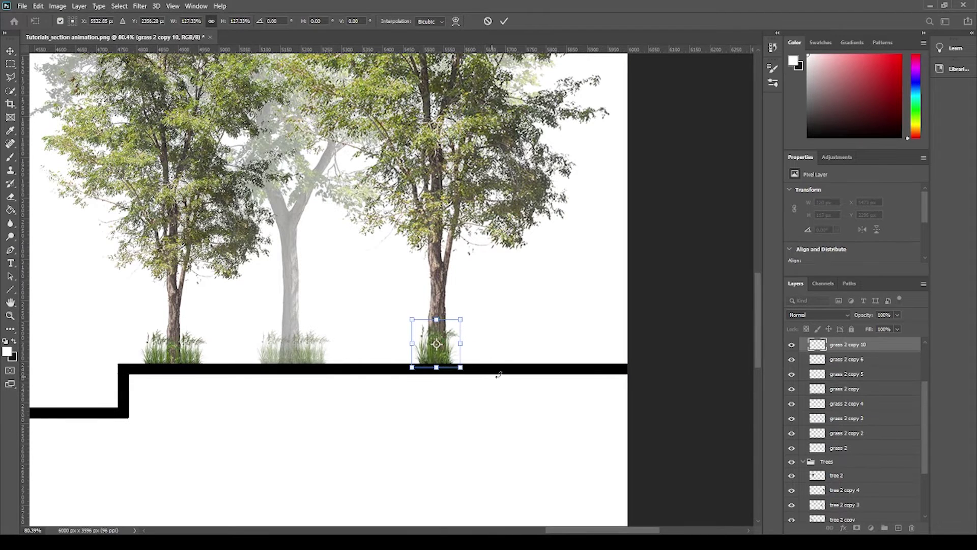
{"action": "type", "text": "80"}
{"action": "key", "text": "Return"}
{"action": "key", "text": "Return"}
{"action": "left_click", "coordinate": [467, 436], "text": "ctrl"}
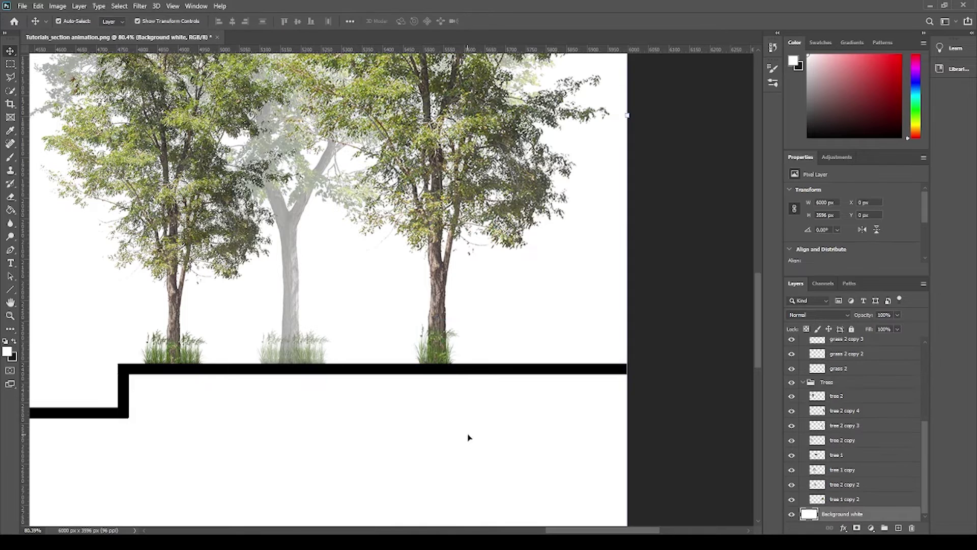
{"action": "scroll", "coordinate": [571, 387], "scroll_direction": "down", "scroll_amount": 3}
{"action": "scroll", "coordinate": [606, 376], "scroll_direction": "down", "scroll_amount": 2}
{"action": "key", "text": "ctrl+0"}
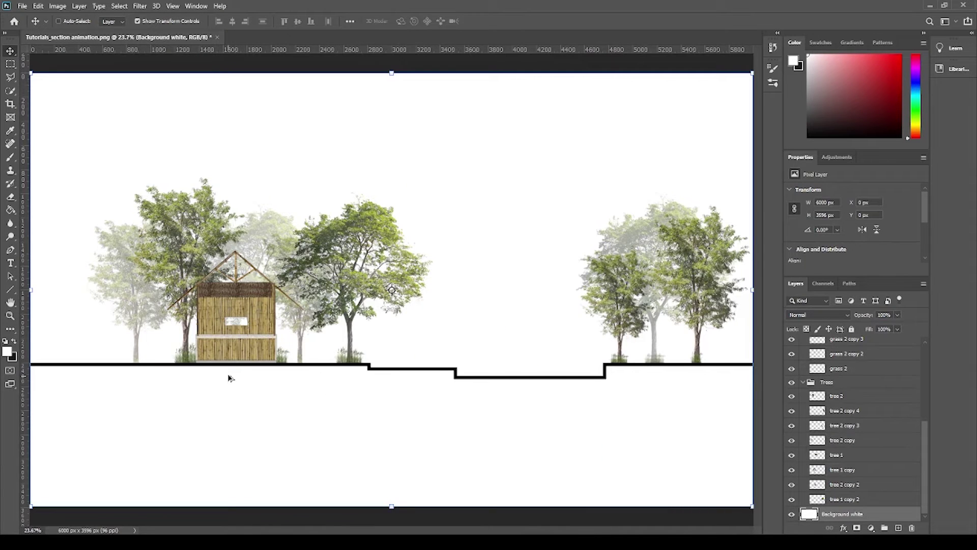
- Zoom into the sunken ground and select the Trees group, then the grass group, in Layers
{"action": "scroll", "coordinate": [191, 367], "scroll_direction": "up", "scroll_amount": 1}
{"action": "scroll", "coordinate": [392, 369], "scroll_direction": "down", "scroll_amount": 1}
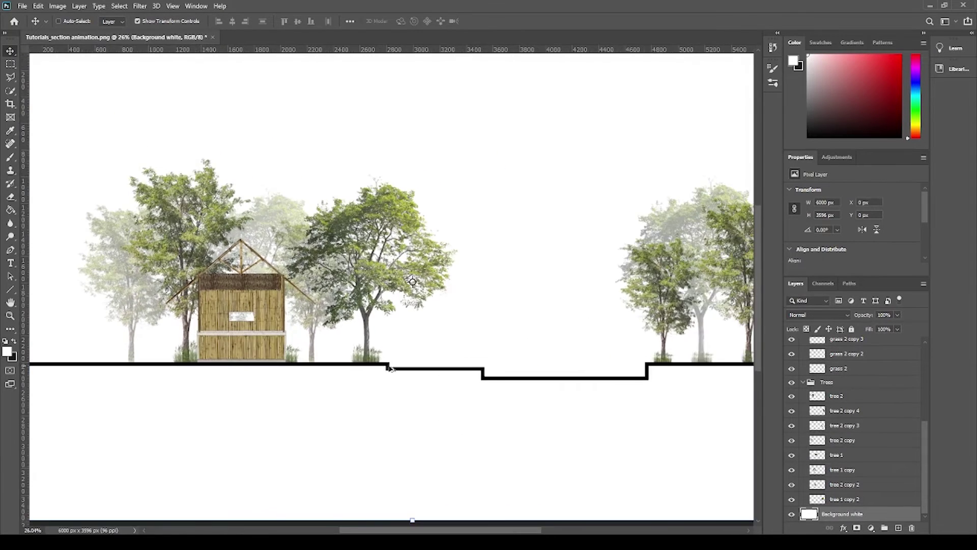
{"action": "scroll", "coordinate": [609, 379], "scroll_direction": "up", "scroll_amount": 1}
{"action": "scroll", "coordinate": [609, 380], "scroll_direction": "up", "scroll_amount": 1}
{"action": "scroll", "coordinate": [634, 377], "scroll_direction": "up", "scroll_amount": 1}
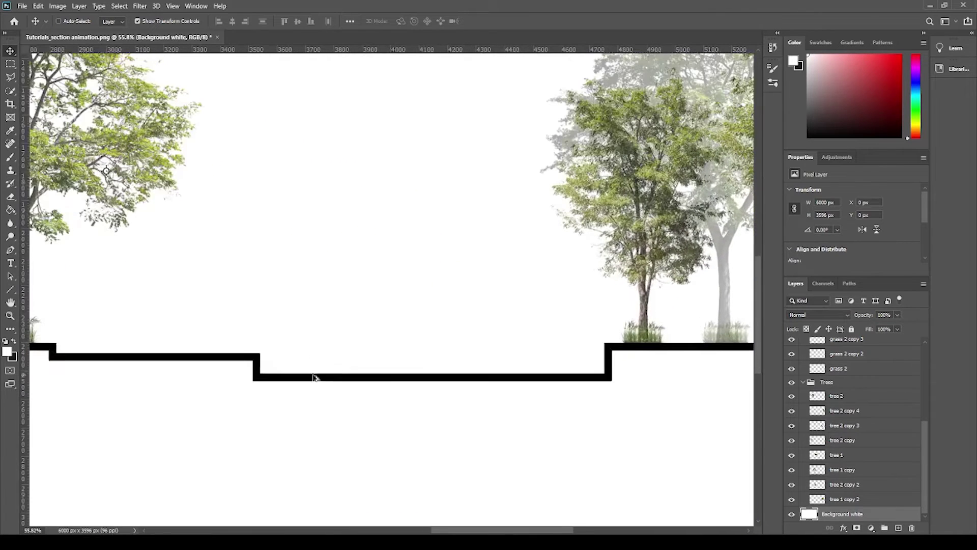
{"action": "left_click", "coordinate": [864, 385]}
{"action": "scroll", "coordinate": [859, 387], "scroll_direction": "up", "scroll_amount": 5}
{"action": "scroll", "coordinate": [859, 406], "scroll_direction": "up", "scroll_amount": 5}
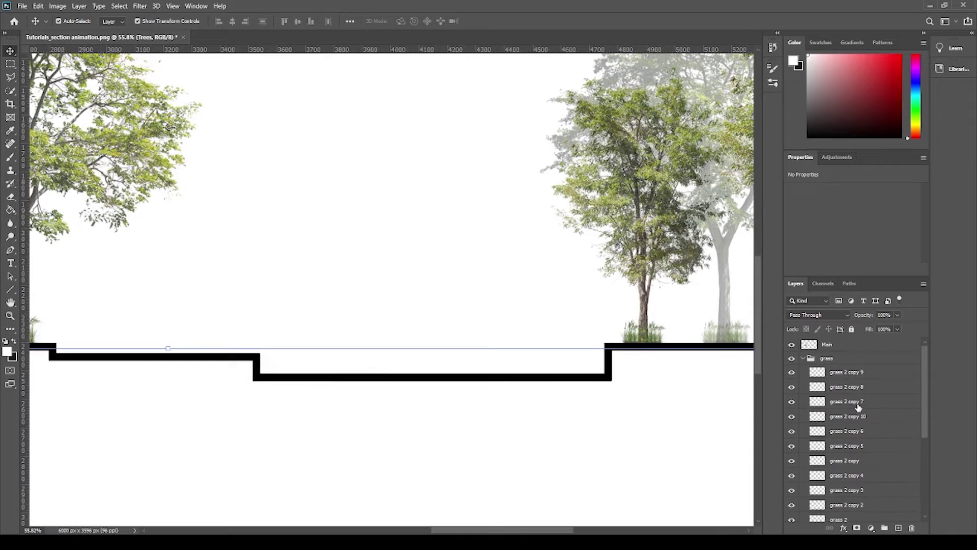
{"action": "scroll", "coordinate": [825, 402], "scroll_direction": "down", "scroll_amount": 3}
{"action": "scroll", "coordinate": [810, 433], "scroll_direction": "down", "scroll_amount": 2}
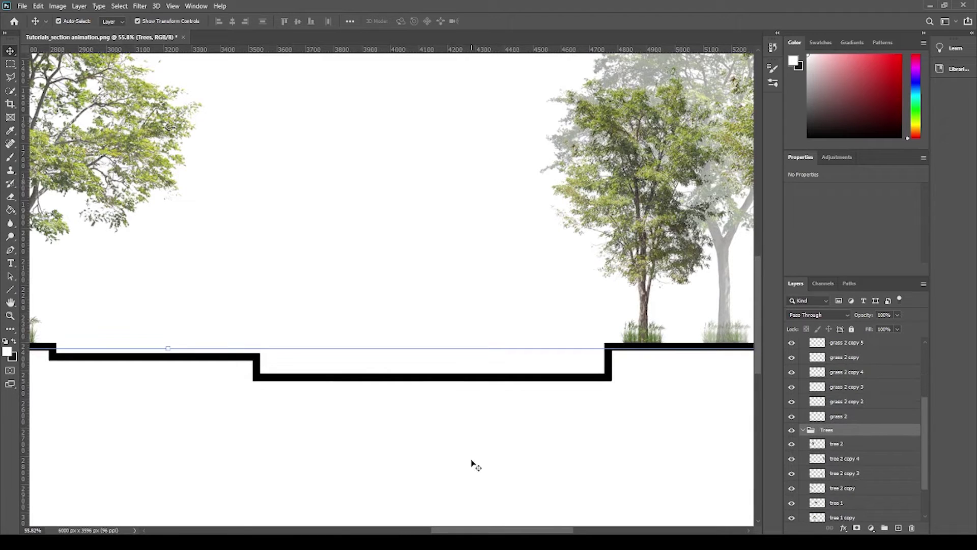
{"action": "scroll", "coordinate": [810, 430], "scroll_direction": "up", "scroll_amount": 3}
{"action": "scroll", "coordinate": [812, 412], "scroll_direction": "up", "scroll_amount": 4}
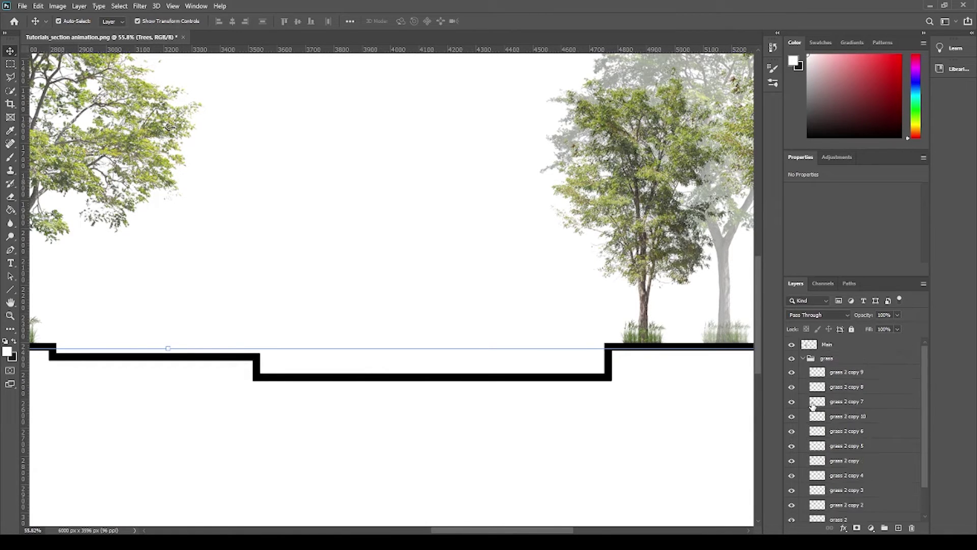
{"action": "left_click", "coordinate": [808, 360]}
- Try placing and shrinking the grass 1 image, then cancel the placement
{"action": "key", "text": "alt+Tab"}
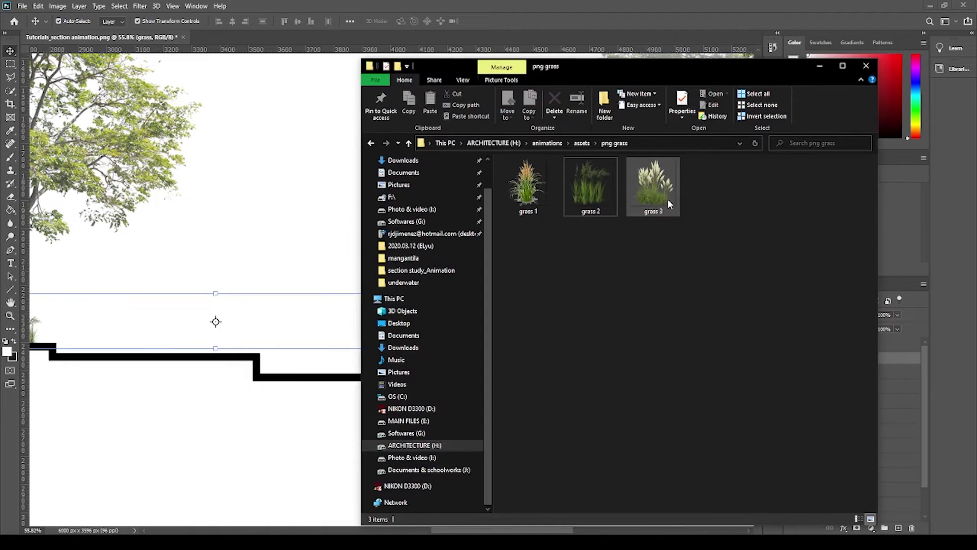
{"action": "left_click_drag", "start_coordinate": [525, 183], "coordinate": [301, 347]}
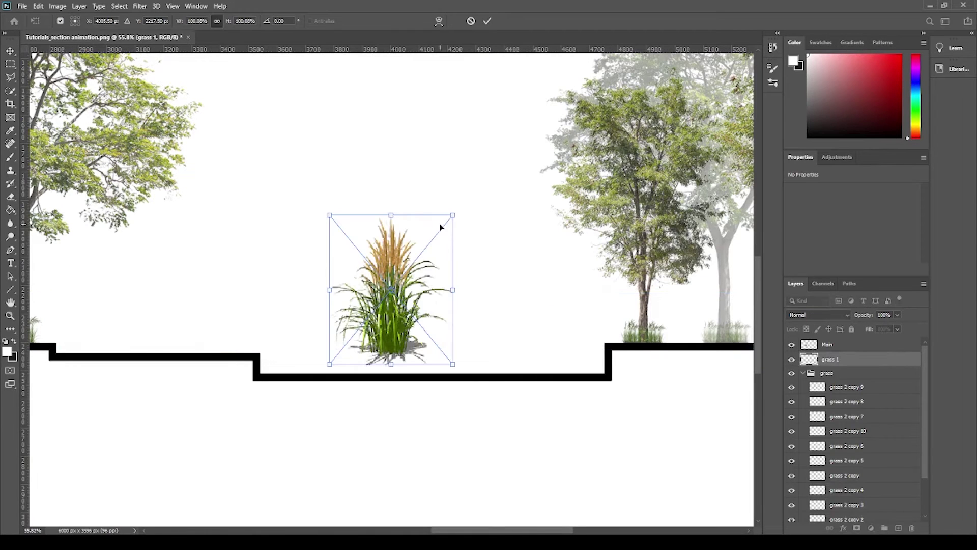
{"action": "mouse_move", "coordinate": [453, 214]}
{"action": "left_mouse_down"}
{"action": "mouse_move", "coordinate": [396, 287]}
{"action": "mouse_move", "coordinate": [232, 351]}
{"action": "left_mouse_up"}
{"action": "scroll", "coordinate": [300, 389], "scroll_direction": "up", "scroll_amount": 2}
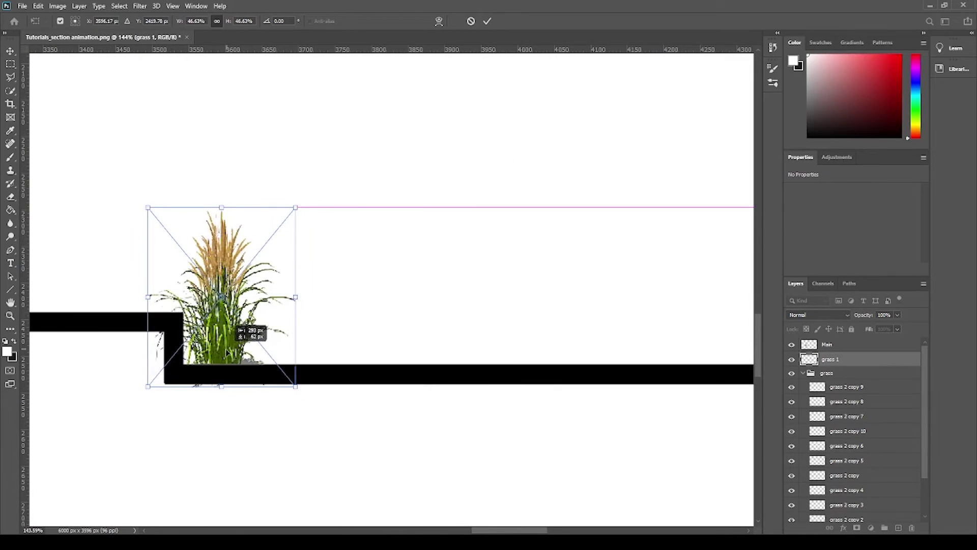
{"action": "key", "text": "Escape"}
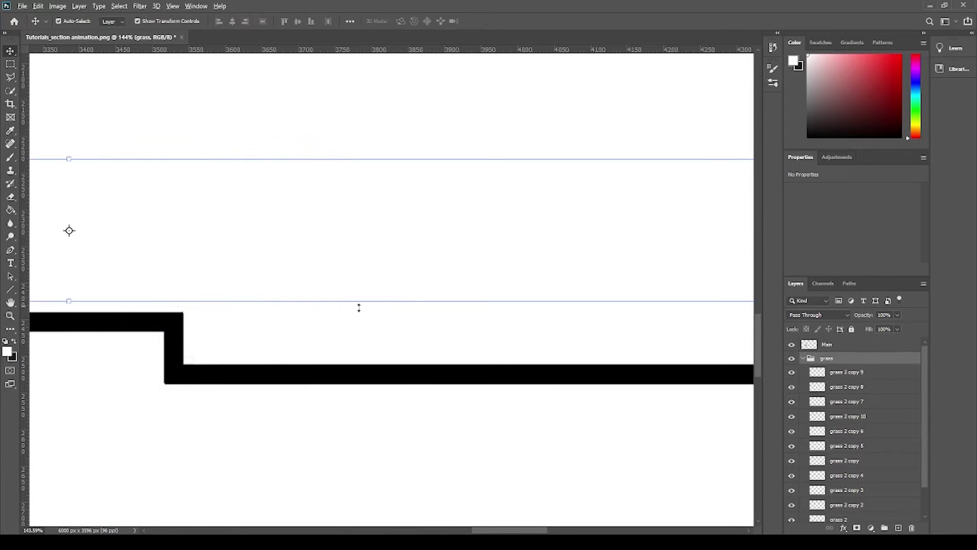
- Place grass 3, scaled to about 27%, against the sunken step's left wall
{"action": "key", "text": "alt+Tab"}
{"action": "left_click_drag", "start_coordinate": [654, 186], "coordinate": [255, 338]}
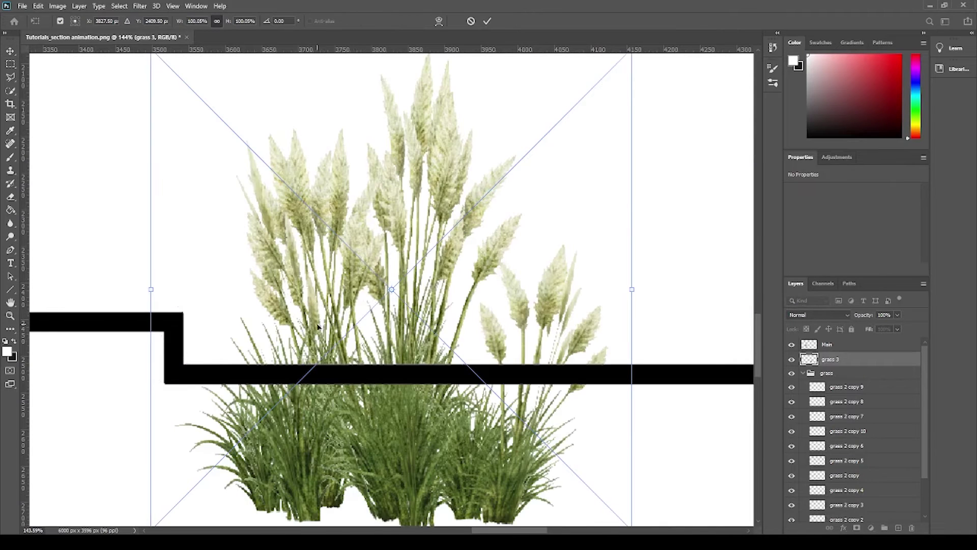
{"action": "scroll", "coordinate": [318, 326], "scroll_direction": "down", "scroll_amount": 4}
{"action": "left_click_drag", "start_coordinate": [474, 212], "coordinate": [336, 353]}
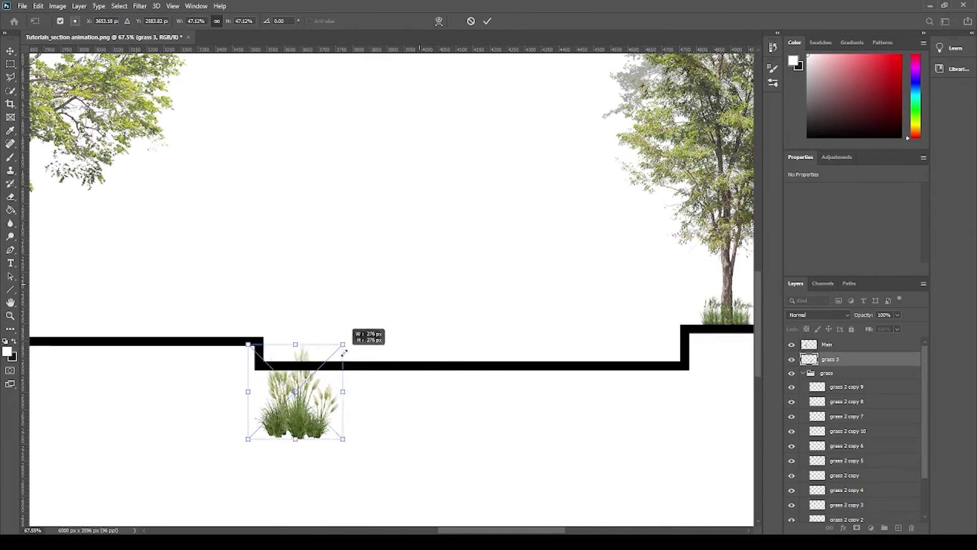
{"action": "left_click_drag", "start_coordinate": [293, 422], "coordinate": [312, 351]}
{"action": "scroll", "coordinate": [265, 365], "scroll_direction": "up", "scroll_amount": 4}
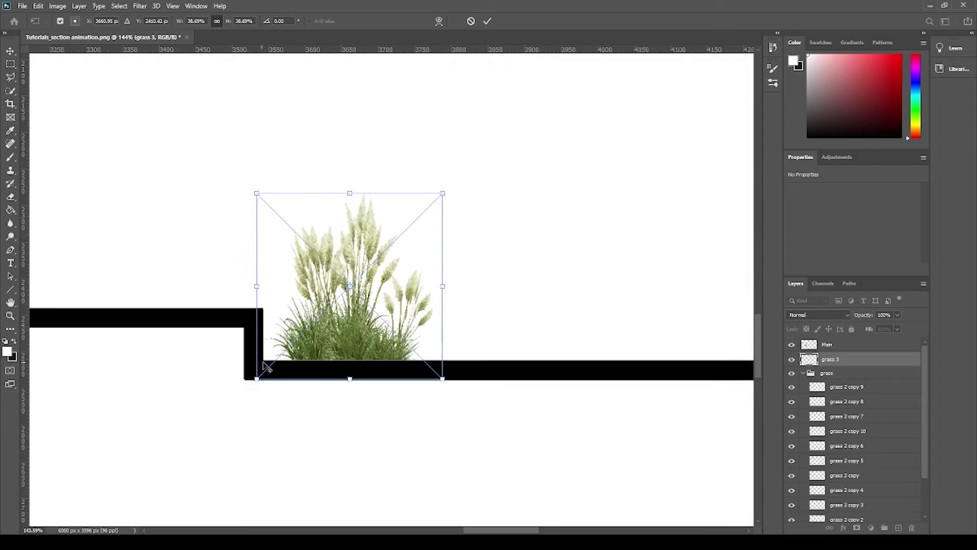
{"action": "left_click_drag", "start_coordinate": [443, 193], "coordinate": [399, 234]}
{"action": "left_click_drag", "start_coordinate": [336, 357], "coordinate": [318, 351]}
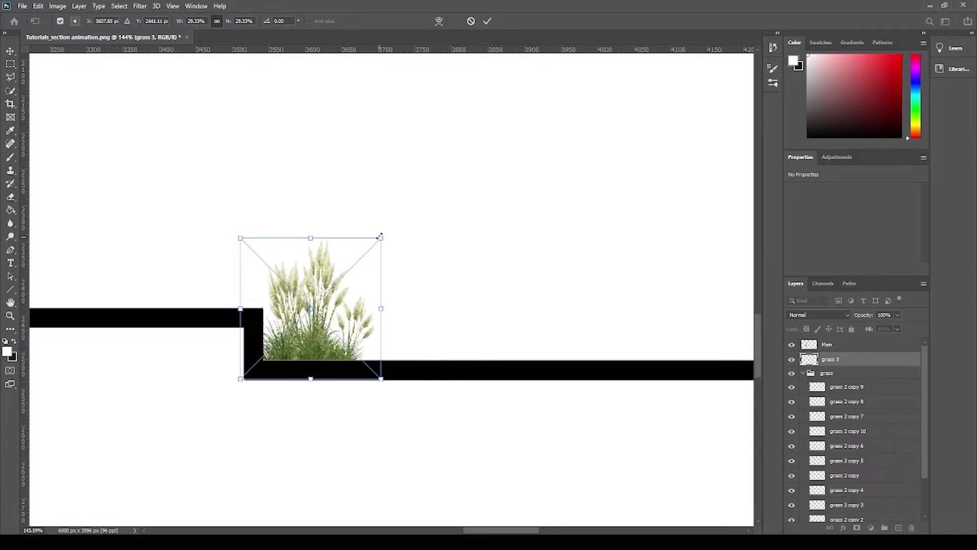
{"action": "left_click_drag", "start_coordinate": [380, 237], "coordinate": [368, 251]}
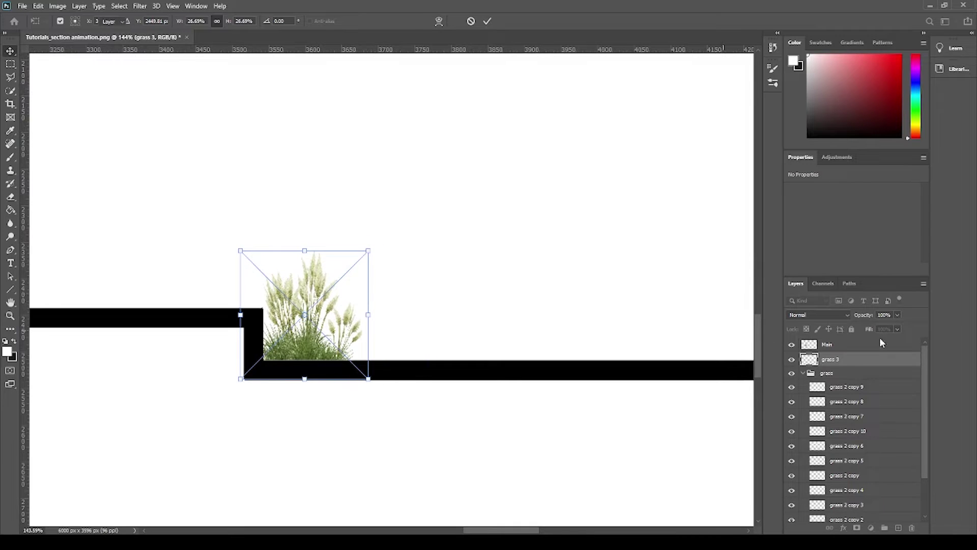
{"action": "key", "text": "Return"}
- Move the grass 3 layer into the grass group and rasterize it
{"action": "left_click_drag", "start_coordinate": [841, 362], "coordinate": [857, 388]}
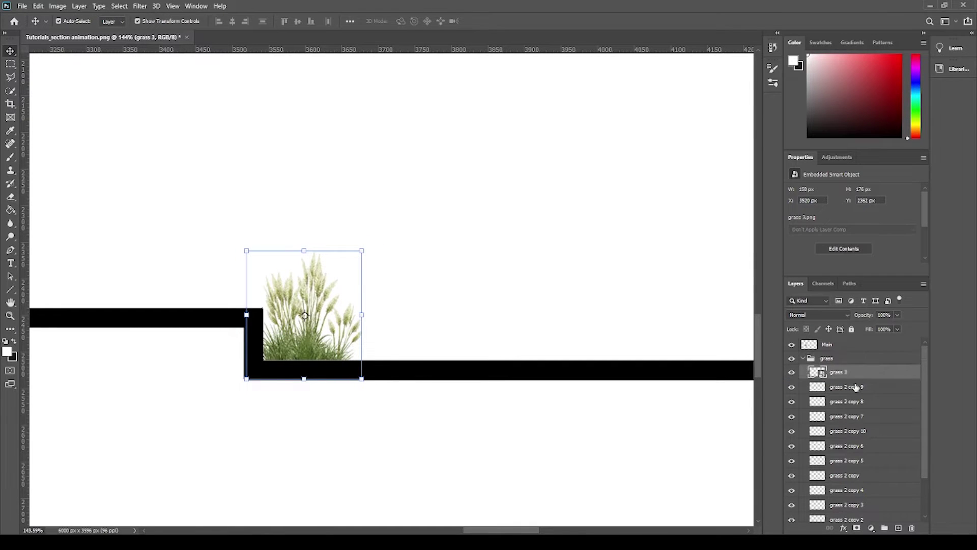
{"action": "right_click", "coordinate": [839, 373]}
{"action": "left_click", "coordinate": [738, 282]}
{"action": "type", "text": "80"}
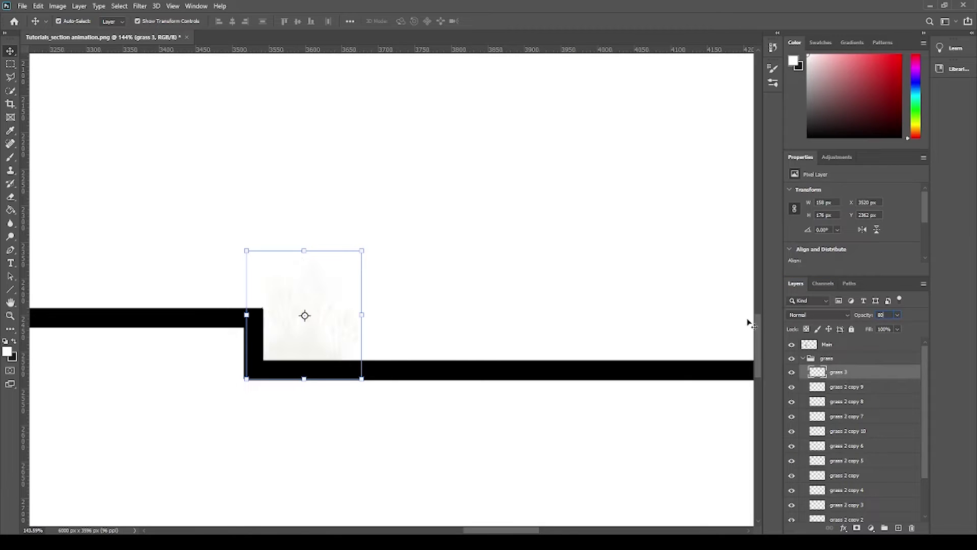
{"action": "left_click", "coordinate": [491, 284]}
{"action": "scroll", "coordinate": [194, 357], "scroll_direction": "down", "scroll_amount": 5}
{"action": "scroll", "coordinate": [194, 357], "scroll_direction": "down", "scroll_amount": 3}
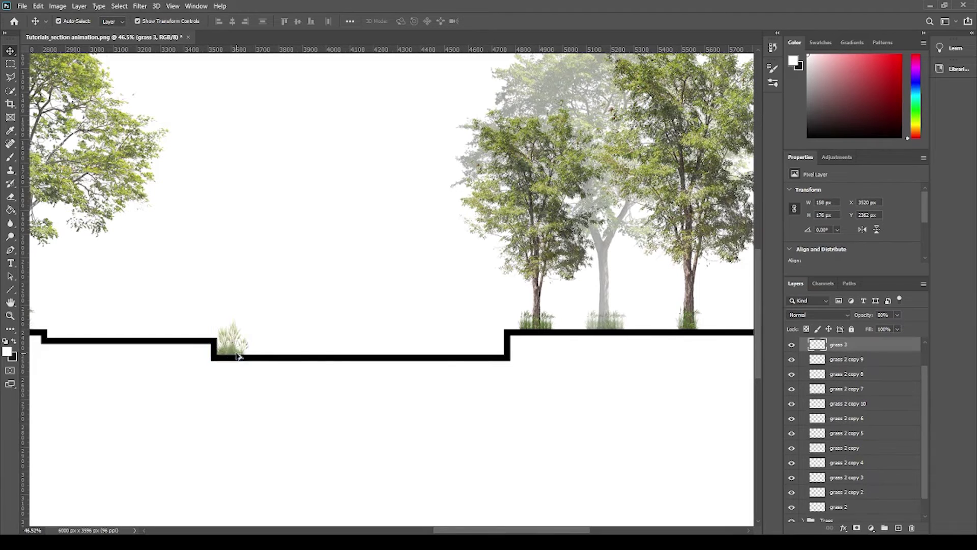
- Duplicate grass 3 to the right wall, enlarged to about 235×262 px, nudged into place
{"action": "left_click_drag", "start_coordinate": [230, 351], "coordinate": [500, 353]}
{"action": "left_click_drag", "start_coordinate": [470, 314], "coordinate": [453, 298]}
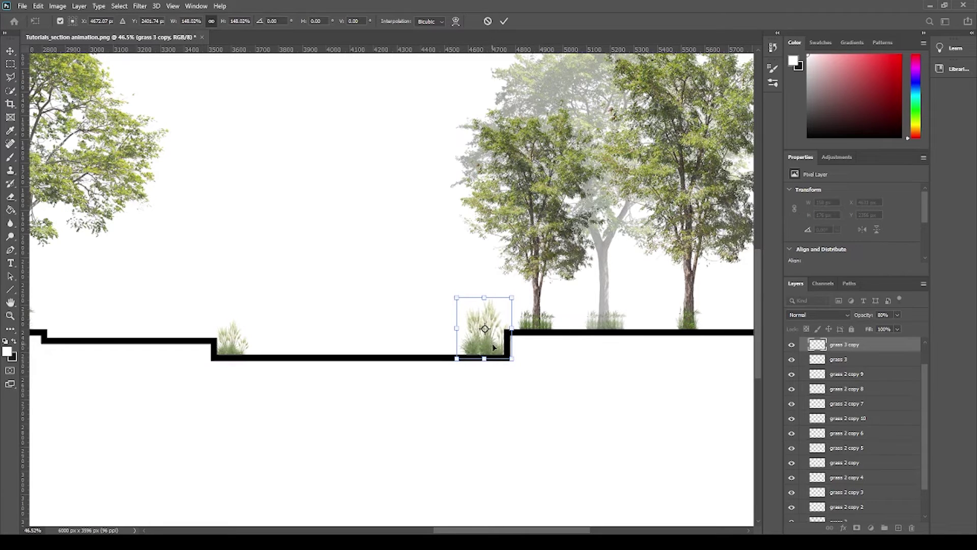
{"action": "key", "text": "Return"}
{"action": "left_click_drag", "start_coordinate": [493, 350], "coordinate": [496, 353]}
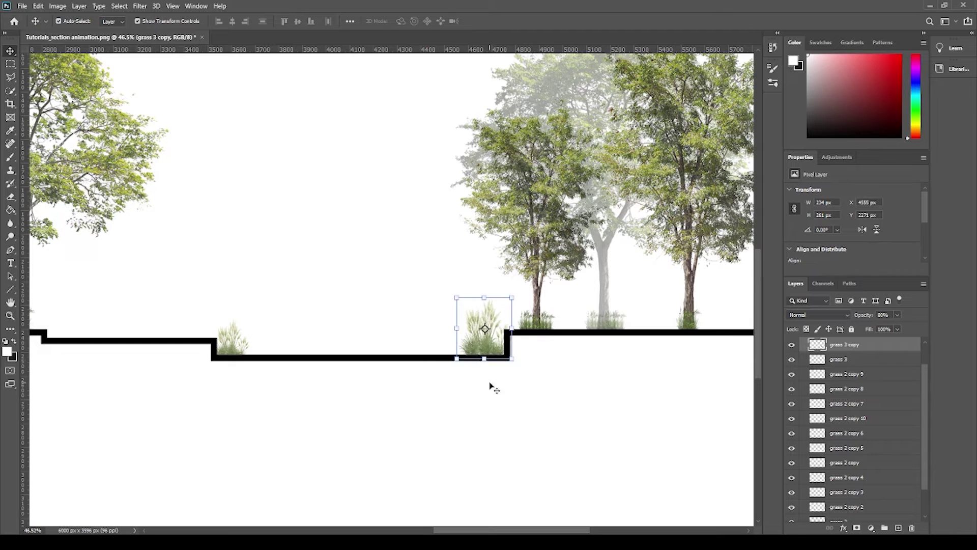
{"action": "left_click", "coordinate": [545, 405]}
{"action": "scroll", "coordinate": [546, 408], "scroll_direction": "down", "scroll_amount": 3}
{"action": "scroll", "coordinate": [594, 400], "scroll_direction": "up", "scroll_amount": 1}
{"action": "scroll", "coordinate": [480, 350], "scroll_direction": "up", "scroll_amount": 2}
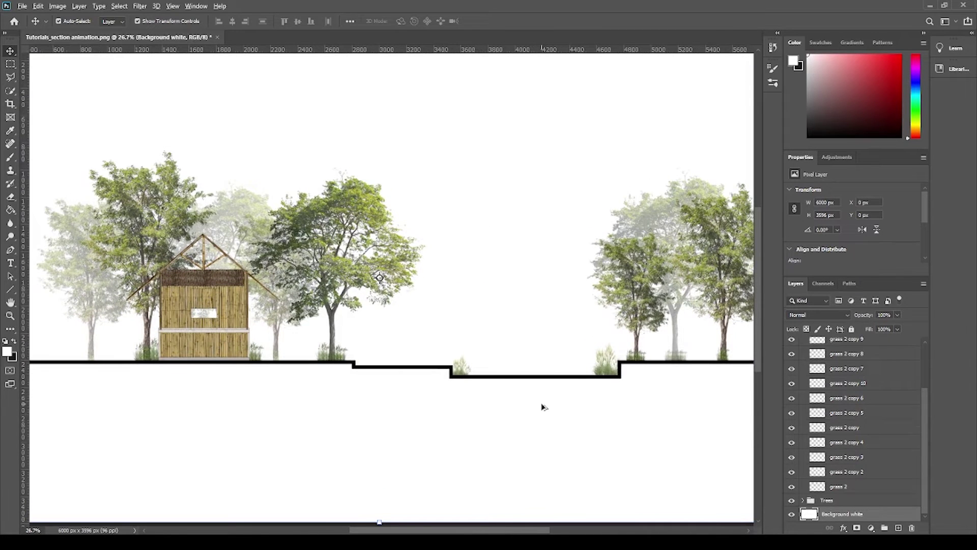
- Choose the Polygonal Lasso, collapse the grass group, and activate the Main ground layer
{"action": "scroll", "coordinate": [618, 391], "scroll_direction": "up", "scroll_amount": 1}
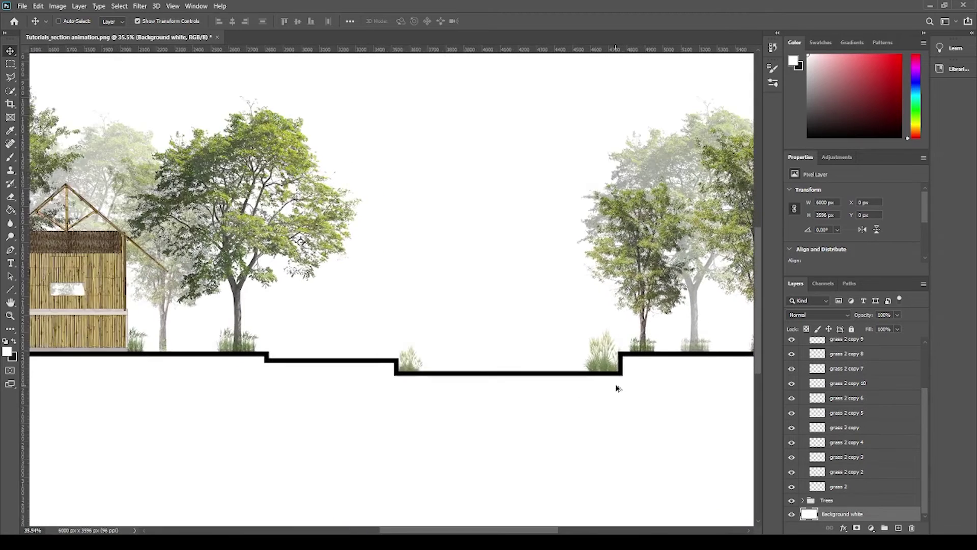
{"action": "scroll", "coordinate": [619, 377], "scroll_direction": "up", "scroll_amount": 1}
{"action": "scroll", "coordinate": [619, 377], "scroll_direction": "up", "scroll_amount": 1}
{"action": "left_click", "coordinate": [10, 77]}
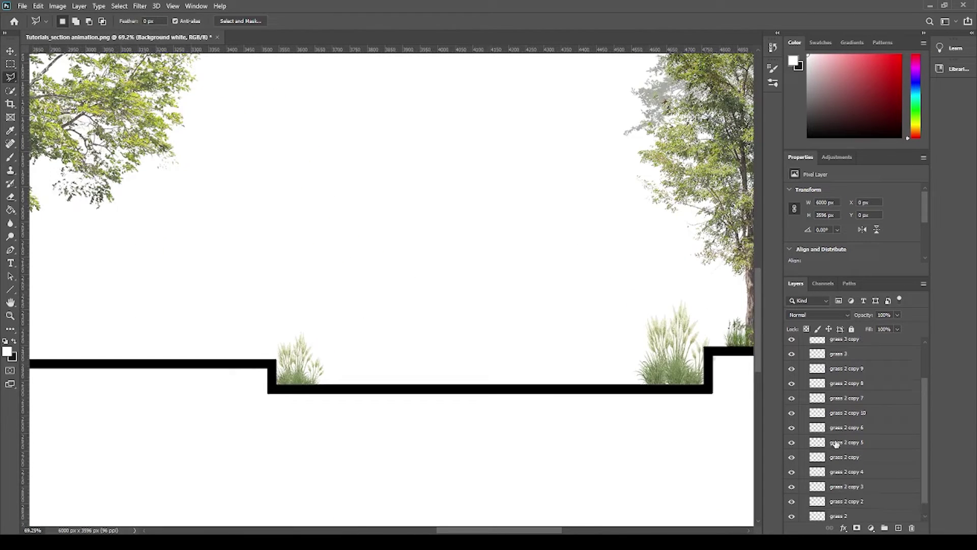
{"action": "scroll", "coordinate": [830, 407], "scroll_direction": "up", "scroll_amount": 3}
{"action": "left_click", "coordinate": [803, 360]}
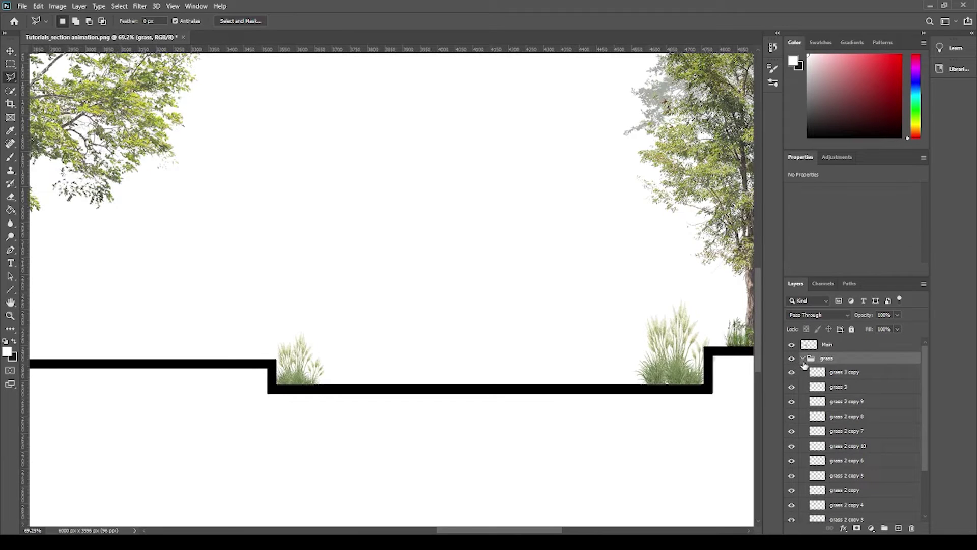
{"action": "left_click", "coordinate": [846, 347]}
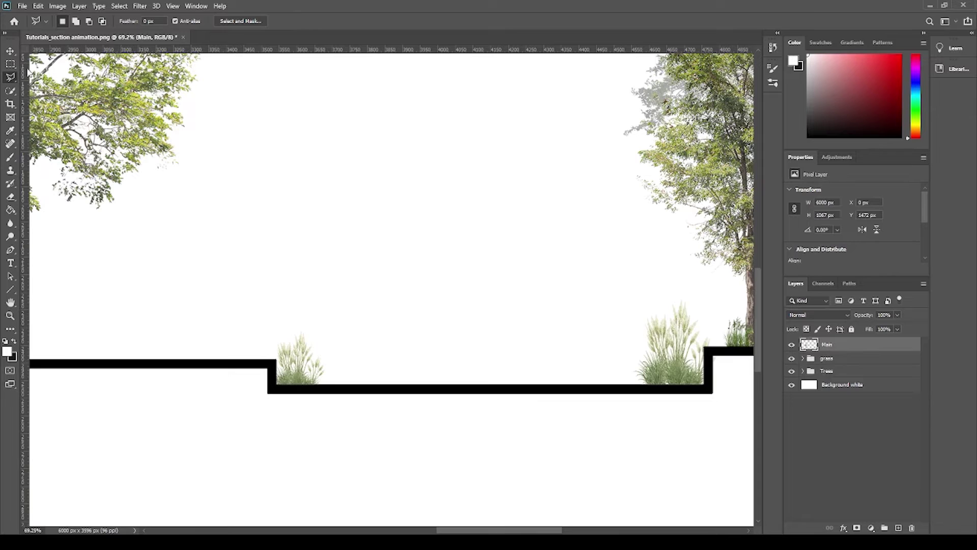
{"action": "scroll", "coordinate": [279, 383], "scroll_direction": "up", "scroll_amount": 3}
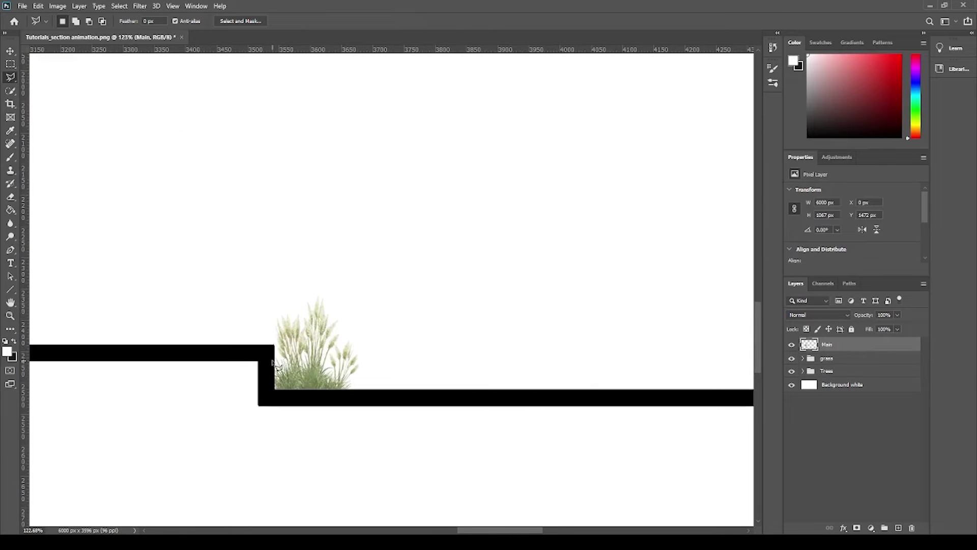
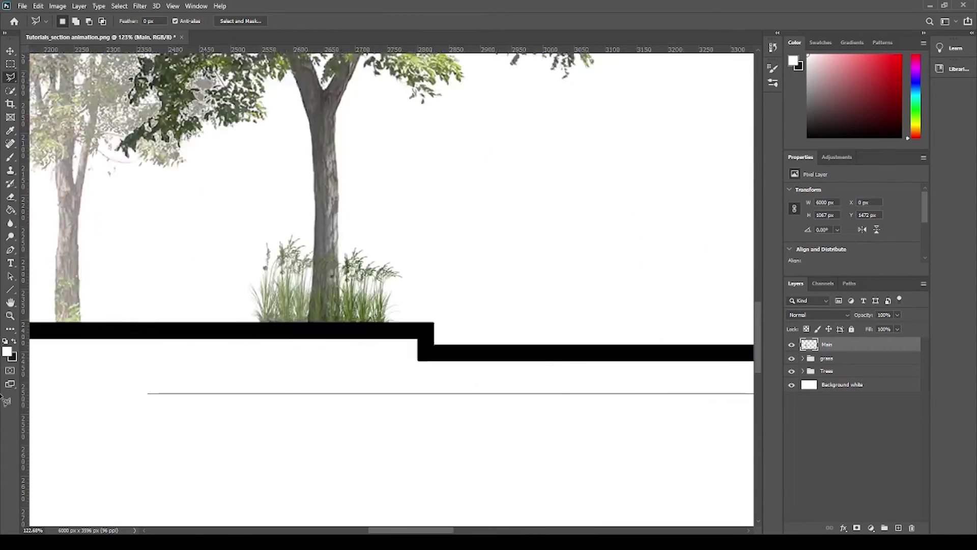
- Discard the unfinished lasso, then create Layer 1 and move it on top, above Main
{"action": "key", "text": "Escape"}
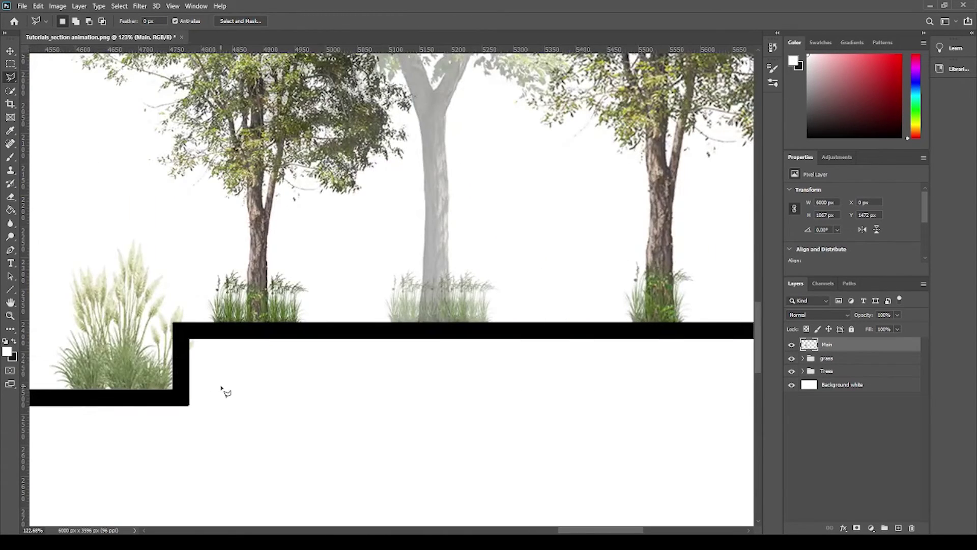
{"action": "scroll", "coordinate": [550, 397], "scroll_direction": "down", "scroll_amount": 5}
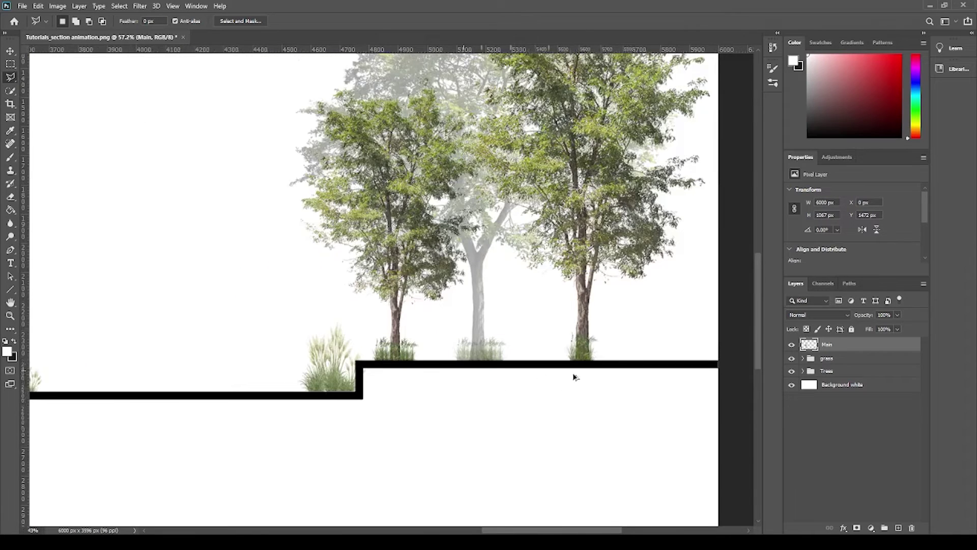
{"action": "scroll", "coordinate": [218, 390], "scroll_direction": "up", "scroll_amount": 3}
{"action": "scroll", "coordinate": [168, 397], "scroll_direction": "up", "scroll_amount": 2}
{"action": "scroll", "coordinate": [743, 393], "scroll_direction": "up", "scroll_amount": 1}
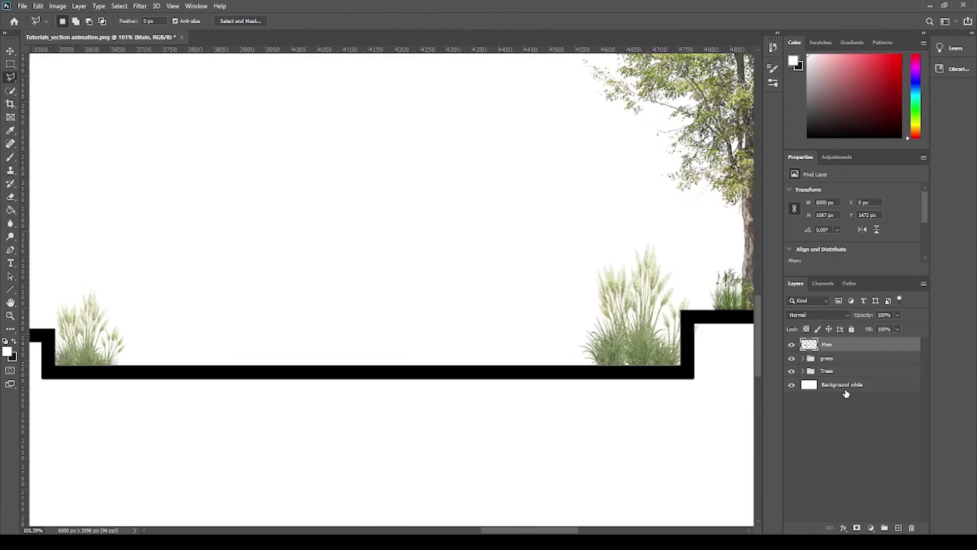
{"action": "left_click", "coordinate": [844, 386]}
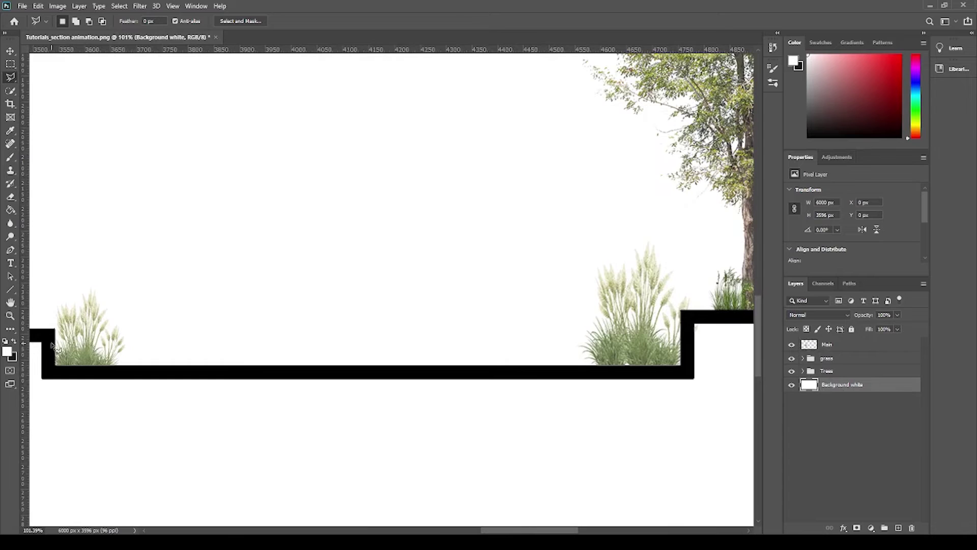
{"action": "left_click", "coordinate": [900, 528]}
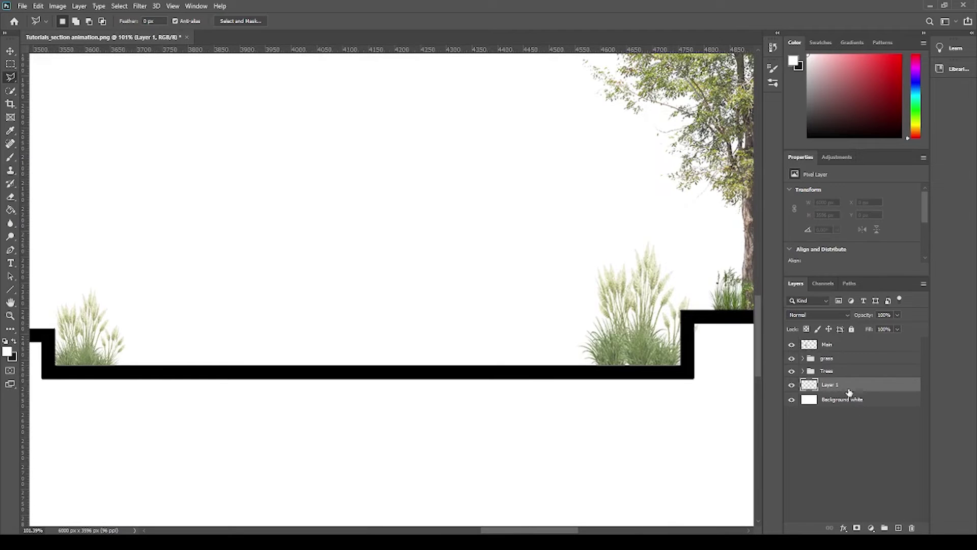
{"action": "left_click_drag", "start_coordinate": [845, 385], "coordinate": [844, 342]}
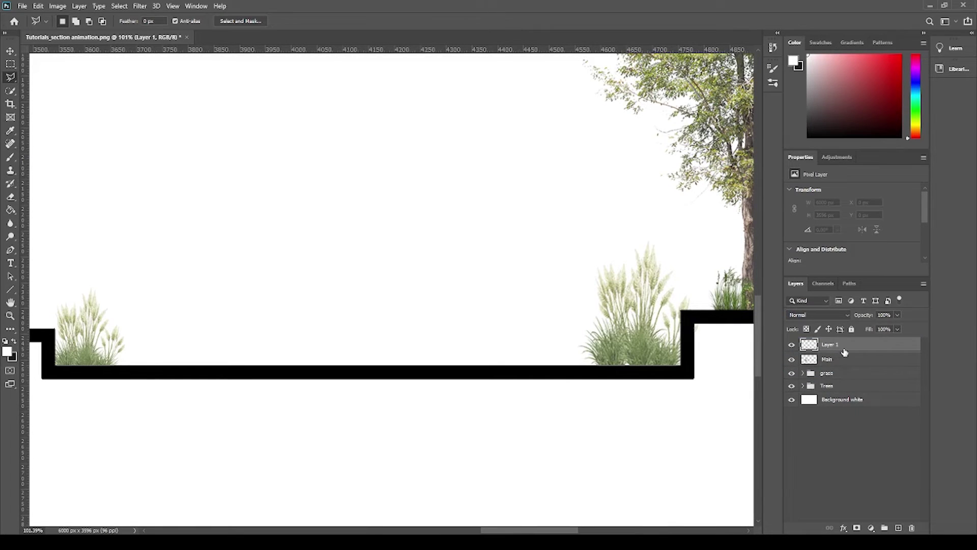
- Outline a polygonal selection along the channel, then deselect it
{"action": "left_click", "coordinate": [52, 348]}
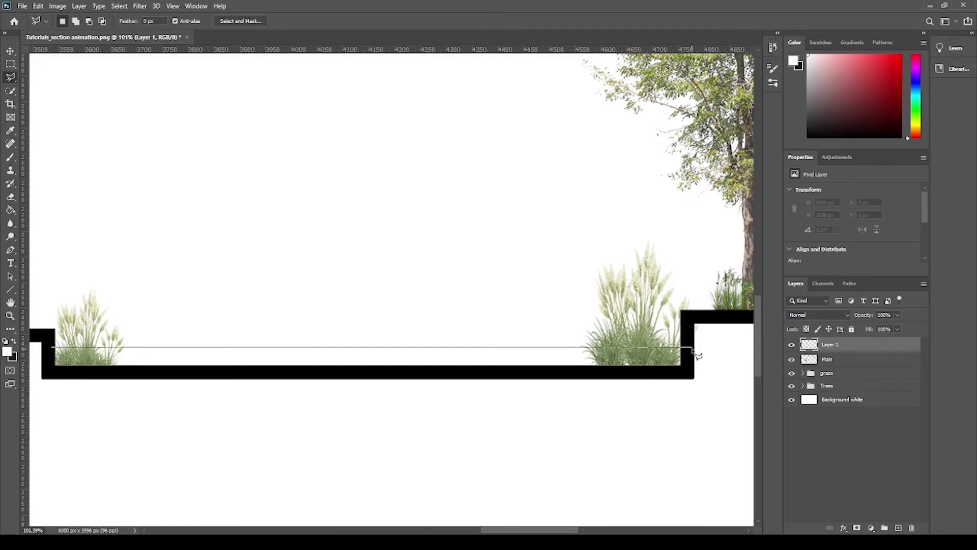
{"action": "left_click", "coordinate": [691, 378]}
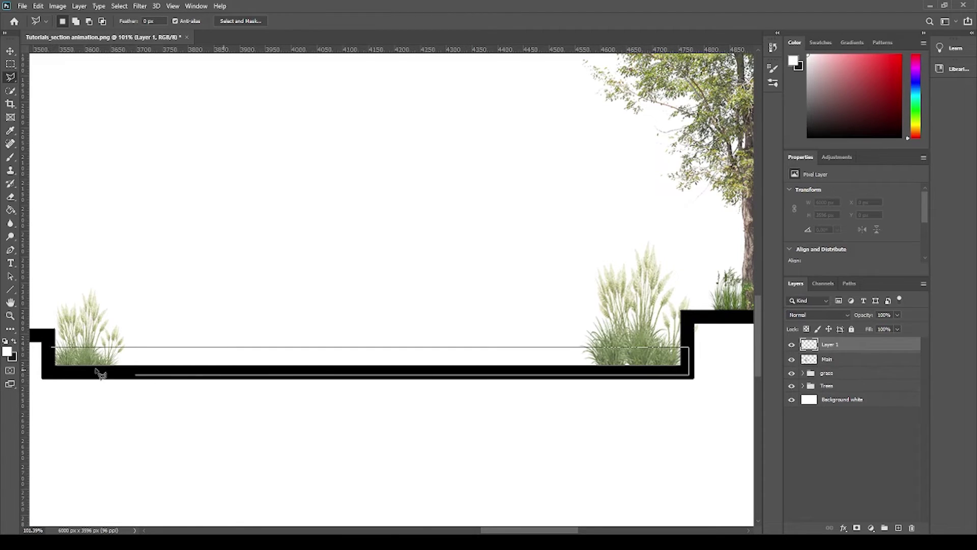
{"action": "left_click", "coordinate": [52, 348]}
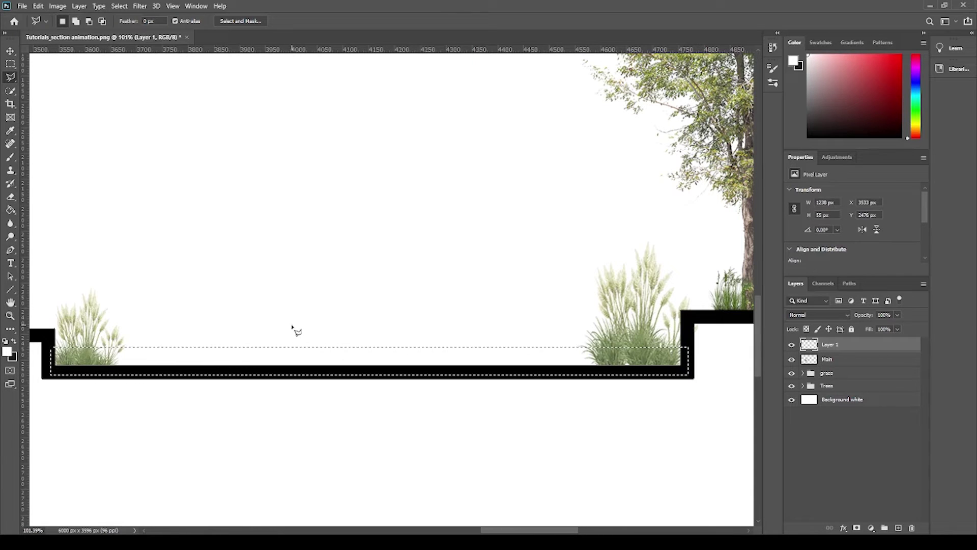
{"action": "key", "text": "ctrl+d"}
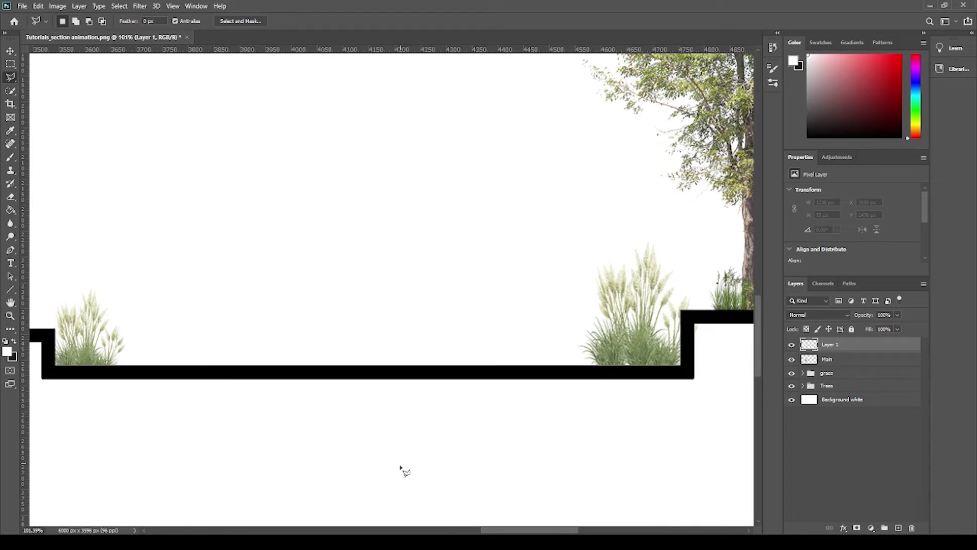
- In File Explorer, open the water folder and select the water1 image
{"action": "key", "text": "alt+Tab"}
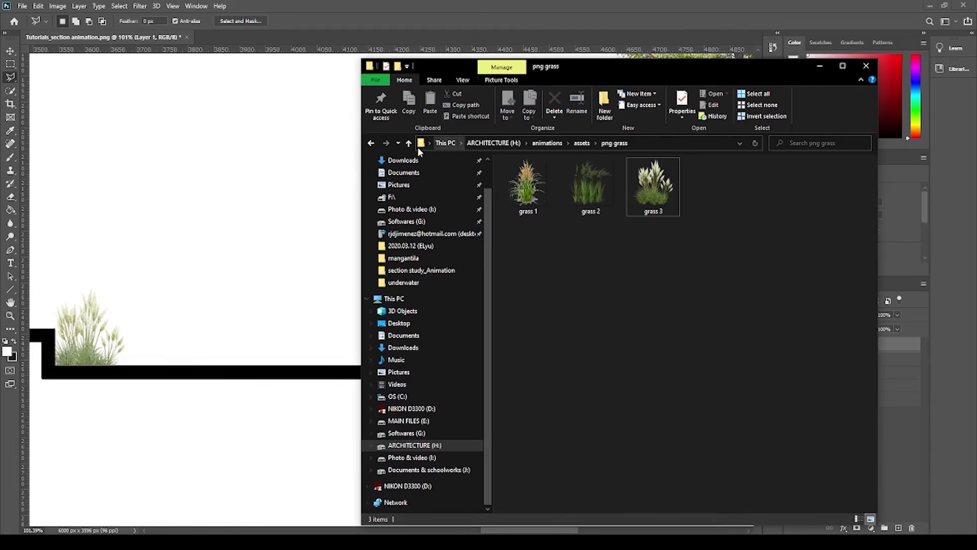
{"action": "left_click", "coordinate": [407, 144]}
{"action": "double_click", "coordinate": [533, 283]}
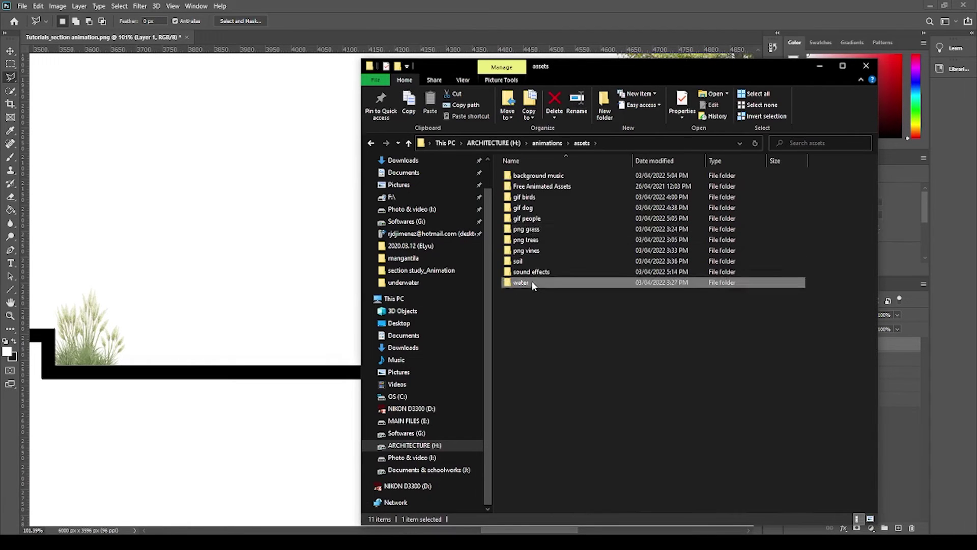
{"action": "left_click", "coordinate": [529, 183]}
- Place the water1 image into the document at a reduced size and rasterize its layer
{"action": "key", "text": "alt+Tab"}
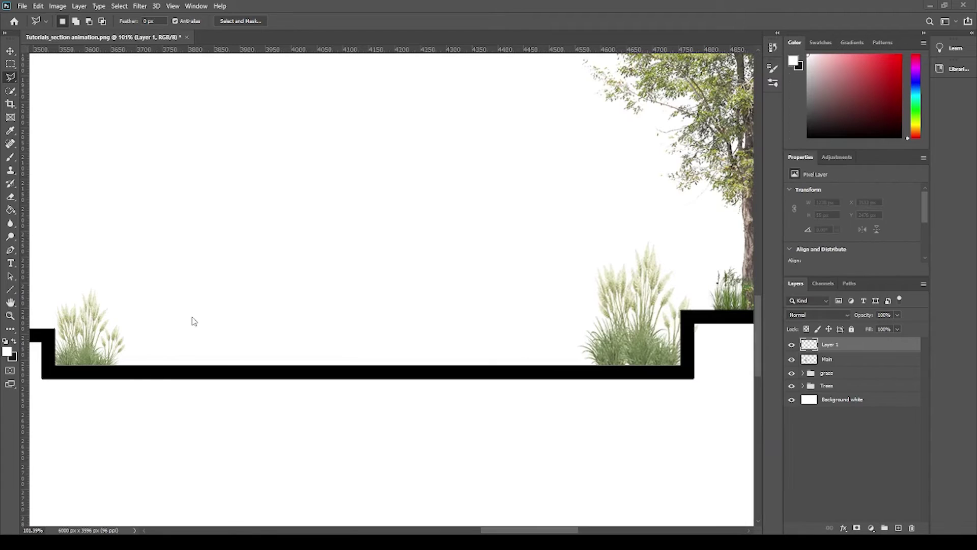
{"action": "left_click_drag", "start_coordinate": [455, 292], "coordinate": [461, 329]}
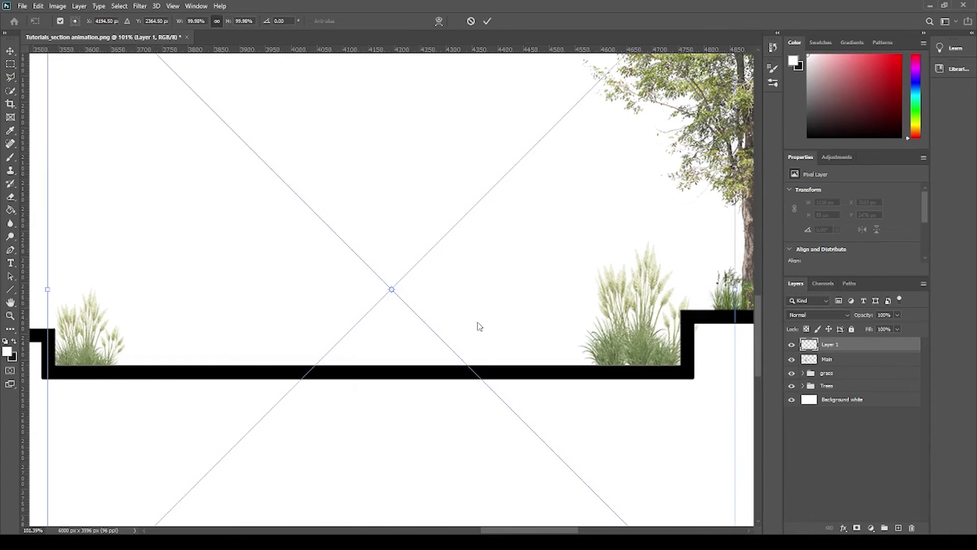
{"action": "scroll", "coordinate": [524, 313], "scroll_direction": "down", "scroll_amount": 3}
{"action": "scroll", "coordinate": [575, 190], "scroll_direction": "down", "scroll_amount": 2}
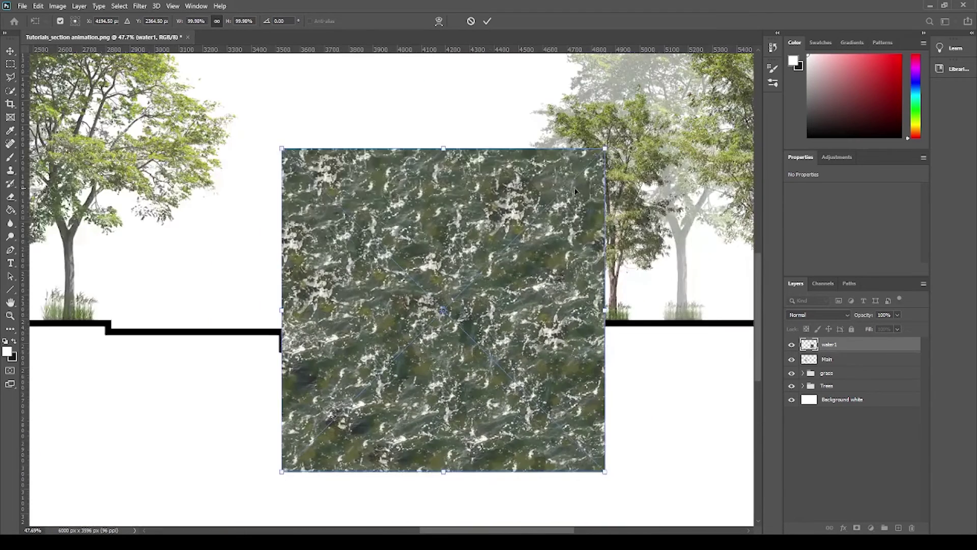
{"action": "left_click_drag", "start_coordinate": [605, 148], "coordinate": [359, 394]}
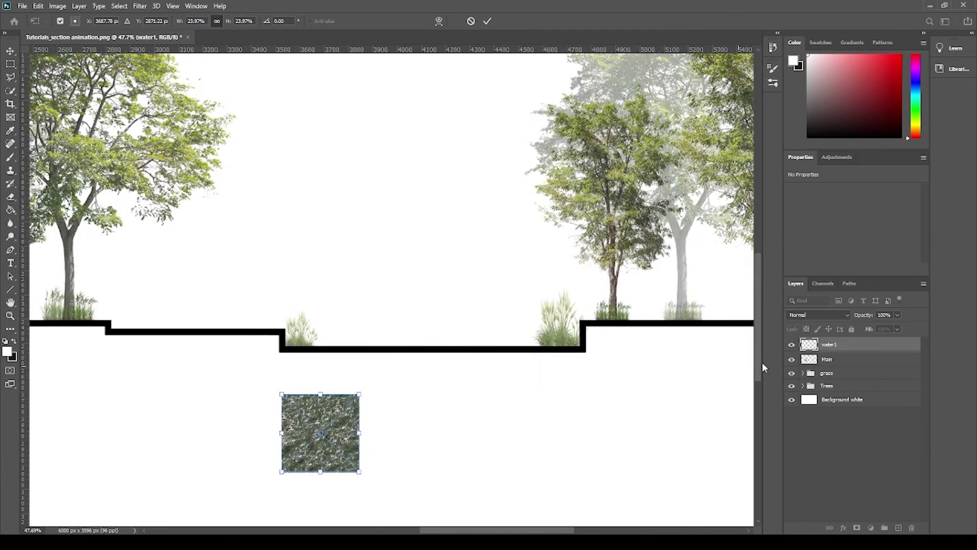
{"action": "key", "text": "Return"}
{"action": "right_click", "coordinate": [835, 350]}
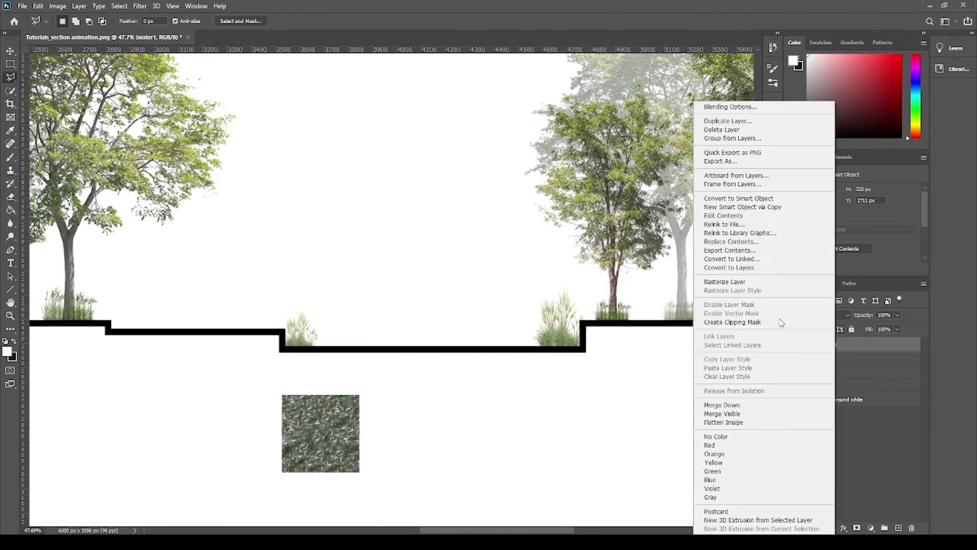
{"action": "left_click", "coordinate": [725, 282]}
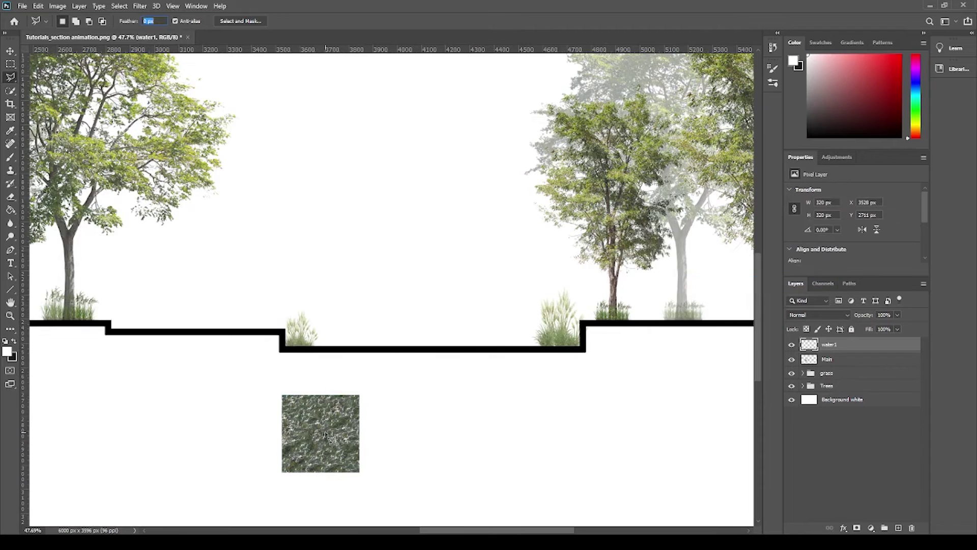
- Scale the water tile to 31.67% and fit it into the channel's left corner
{"action": "left_click", "coordinate": [10, 51]}
{"action": "left_click_drag", "start_coordinate": [306, 424], "coordinate": [298, 354]}
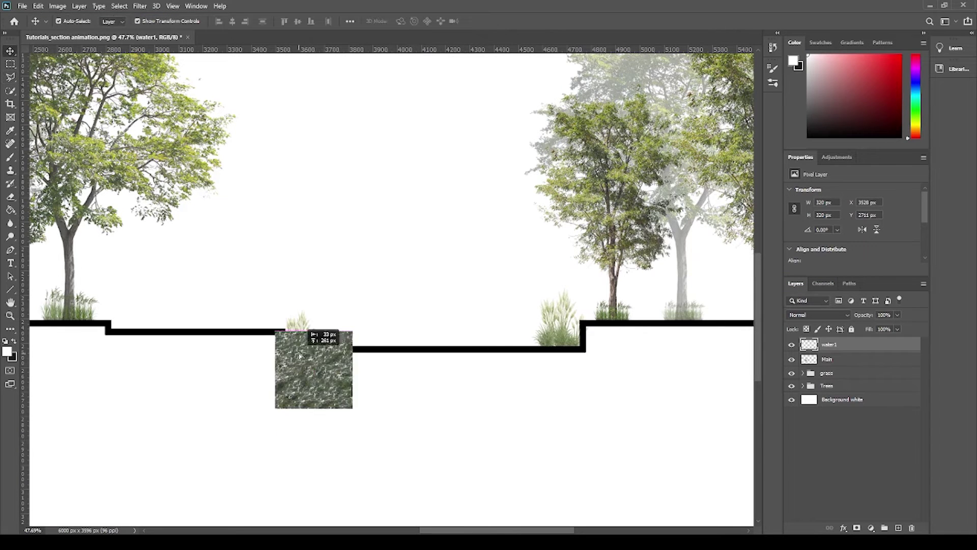
{"action": "scroll", "coordinate": [298, 354], "scroll_direction": "up", "scroll_amount": 5}
{"action": "key", "text": "ctrl+t"}
{"action": "left_click_drag", "start_coordinate": [496, 252], "coordinate": [301, 448]}
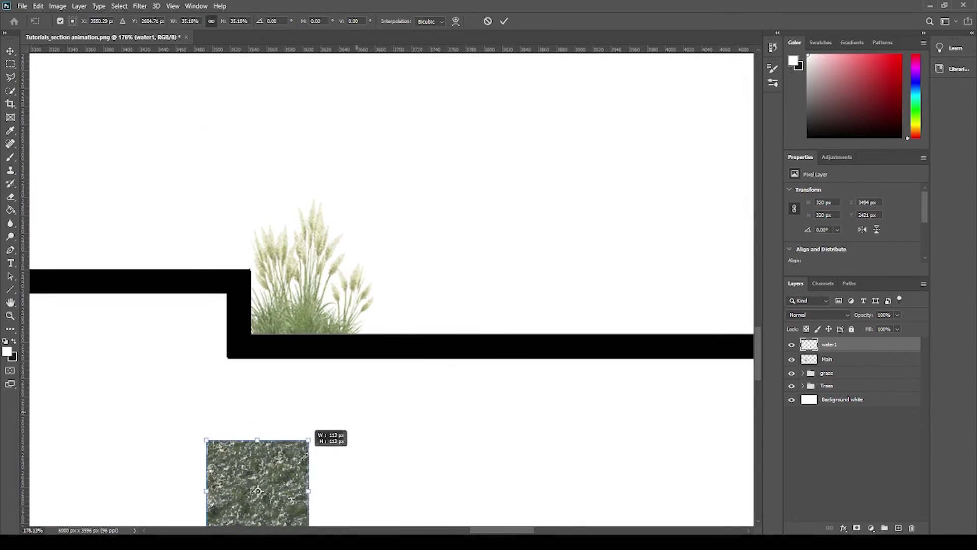
{"action": "mouse_move", "coordinate": [251, 483]}
{"action": "left_mouse_down"}
{"action": "mouse_move", "coordinate": [306, 321]}
{"action": "mouse_move", "coordinate": [284, 332]}
{"action": "mouse_move", "coordinate": [273, 347]}
{"action": "mouse_move", "coordinate": [404, 364]}
{"action": "mouse_move", "coordinate": [286, 361]}
{"action": "left_mouse_up"}
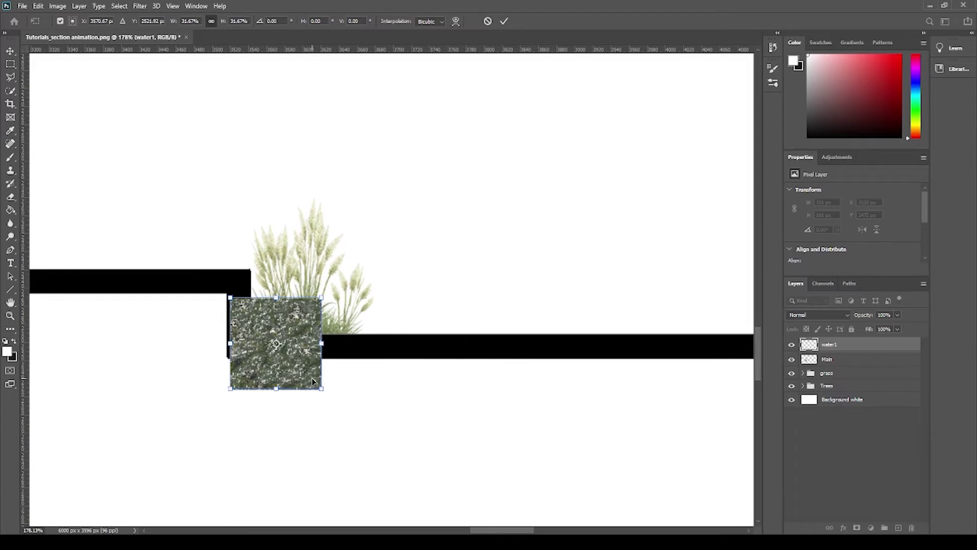
{"action": "key", "text": "Return"}
- Duplicate the water tile rightward across the whole channel, up to water1 copy 12, and select all water1 layers
{"action": "mouse_move", "coordinate": [294, 375]}
{"action": "left_mouse_down"}
{"action": "mouse_move", "coordinate": [539, 375]}
{"action": "mouse_move", "coordinate": [640, 344]}
{"action": "left_mouse_up"}
{"action": "scroll", "coordinate": [253, 377], "scroll_direction": "down", "scroll_amount": 2, "text": "alt"}
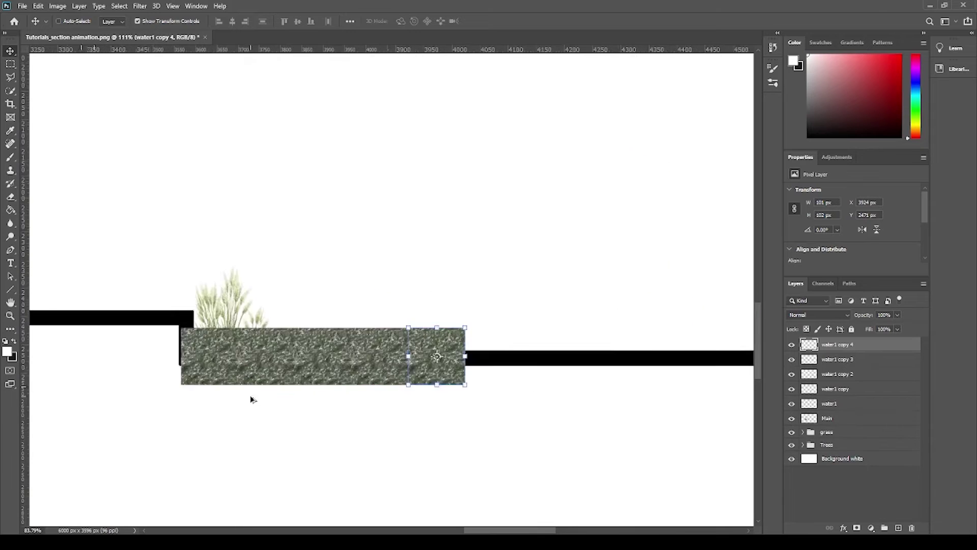
{"action": "scroll", "coordinate": [428, 395], "scroll_direction": "right", "scroll_amount": 3}
{"action": "mouse_move", "coordinate": [307, 373]}
{"action": "left_mouse_down", "text": "alt"}
{"action": "mouse_move", "coordinate": [621, 371]}
{"action": "mouse_move", "coordinate": [655, 351]}
{"action": "mouse_move", "coordinate": [718, 352]}
{"action": "left_mouse_up", "text": "alt"}
{"action": "scroll", "coordinate": [655, 378], "scroll_direction": "down", "scroll_amount": 3, "text": "alt"}
{"action": "scroll", "coordinate": [655, 378], "scroll_direction": "up", "scroll_amount": 3, "text": "alt"}
{"action": "mouse_move", "coordinate": [586, 355]}
{"action": "left_mouse_down", "text": "alt"}
{"action": "mouse_move", "coordinate": [607, 345]}
{"action": "mouse_move", "coordinate": [703, 344]}
{"action": "left_mouse_up", "text": "alt"}
{"action": "scroll", "coordinate": [416, 382], "scroll_direction": "down", "scroll_amount": 2, "text": "alt"}
{"action": "scroll", "coordinate": [415, 382], "scroll_direction": "down", "scroll_amount": 3, "text": "alt"}
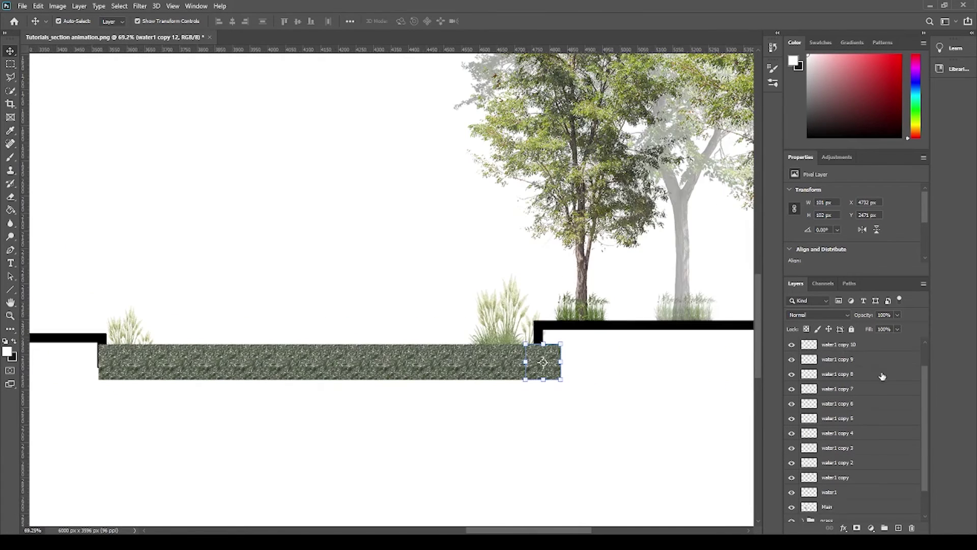
{"action": "scroll", "coordinate": [854, 471], "scroll_direction": "down", "scroll_amount": 2}
{"action": "left_click", "coordinate": [838, 478], "text": "shift"}
{"action": "scroll", "coordinate": [850, 471], "scroll_direction": "up", "scroll_amount": 3}
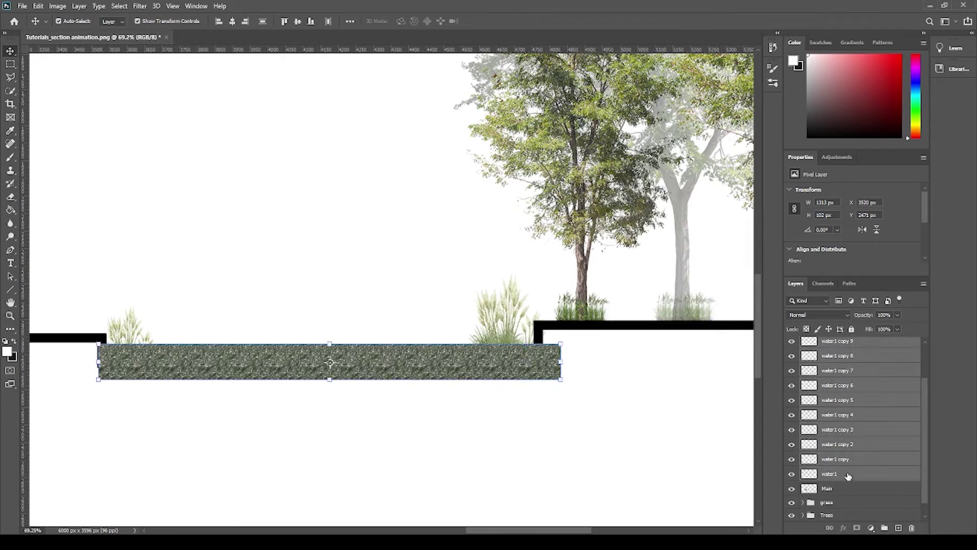
- Merge the water tiles into one layer at 70% opacity and move it beneath Main
{"action": "right_click", "coordinate": [852, 360]}
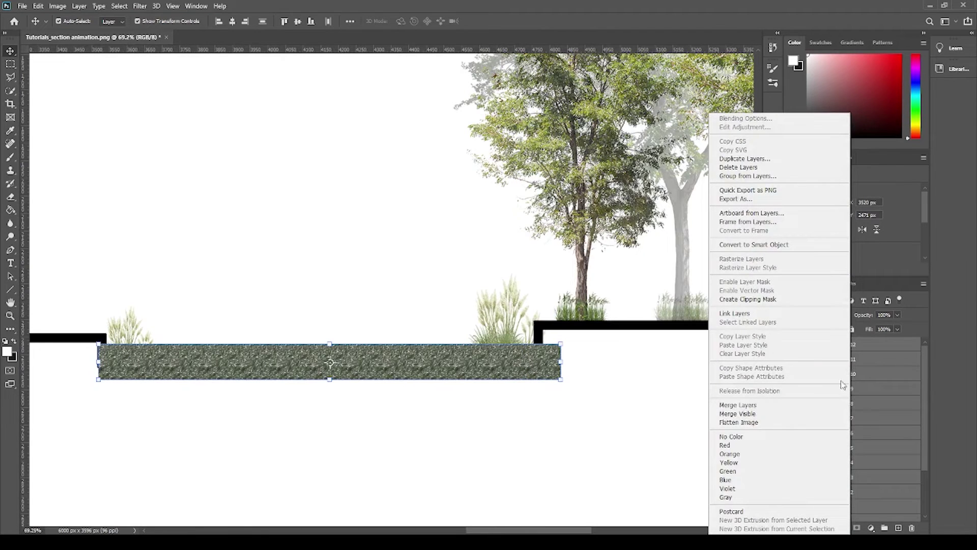
{"action": "left_click", "coordinate": [763, 405]}
{"action": "scroll", "coordinate": [261, 335], "scroll_direction": "up", "scroll_amount": 2, "text": "alt"}
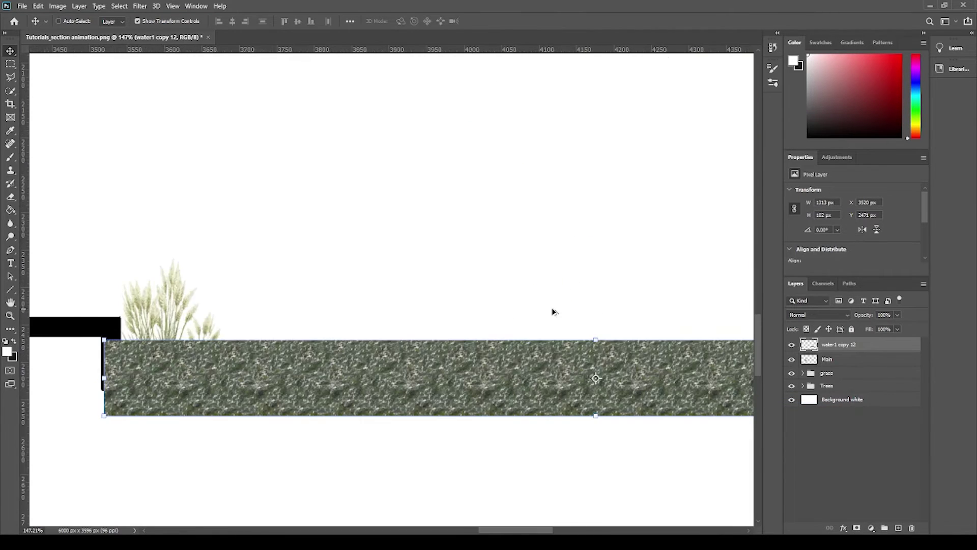
{"action": "scroll", "coordinate": [551, 309], "scroll_direction": "up", "scroll_amount": 1, "text": "alt"}
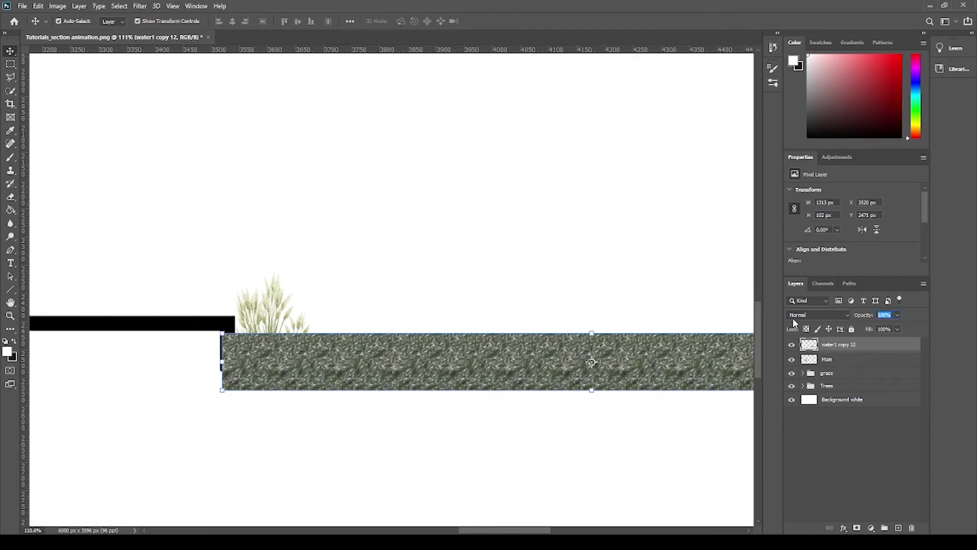
{"action": "type", "text": "70"}
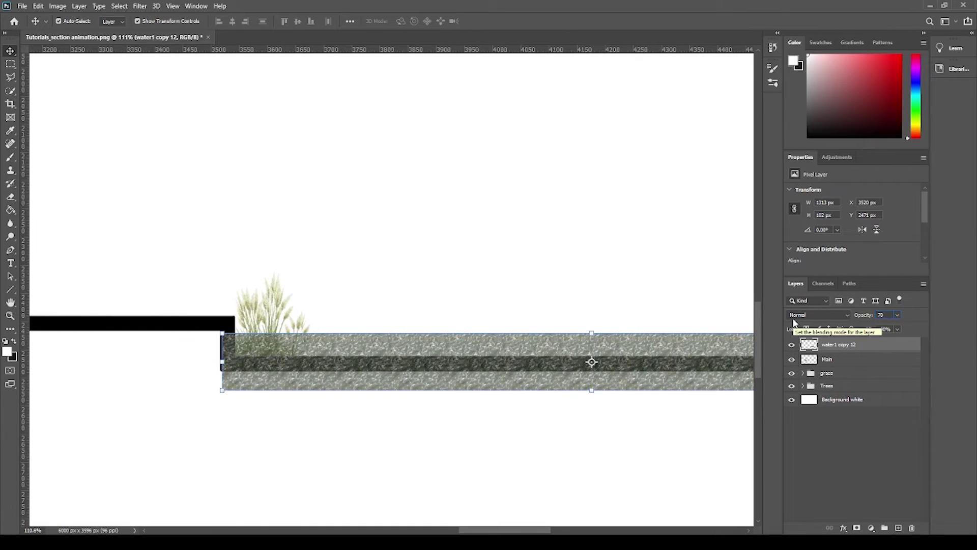
{"action": "key", "text": "Return"}
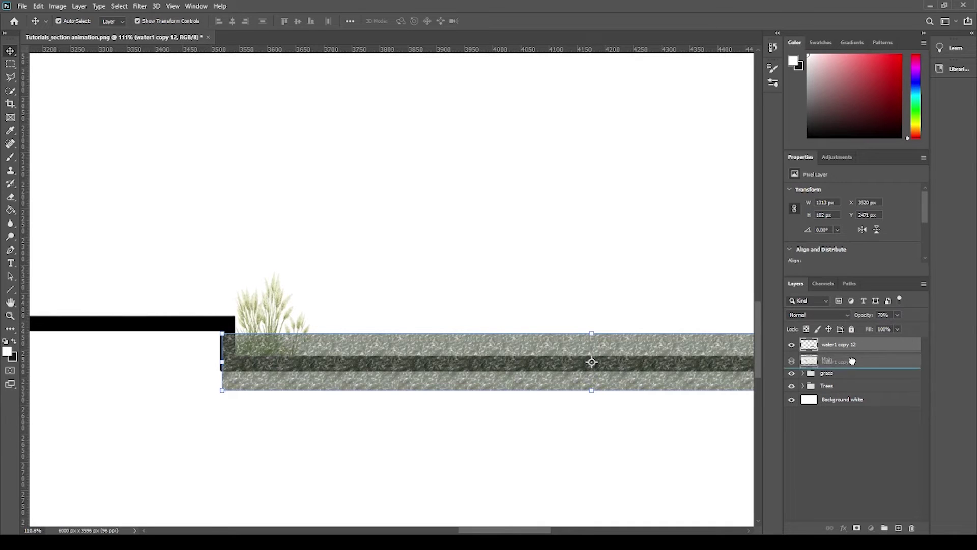
{"action": "left_click_drag", "start_coordinate": [859, 347], "coordinate": [854, 363]}
{"action": "scroll", "coordinate": [283, 387], "scroll_direction": "up", "scroll_amount": 3}
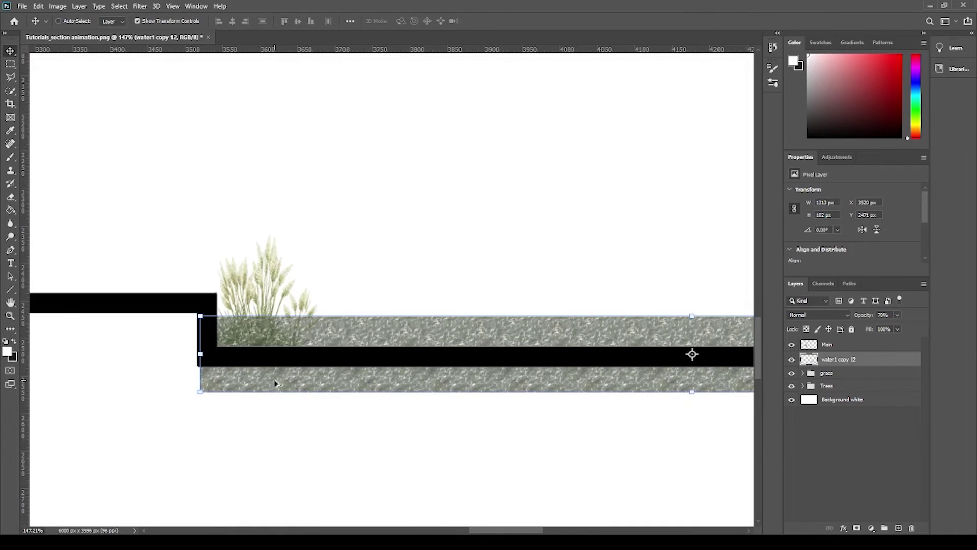
{"action": "left_click", "coordinate": [10, 78]}
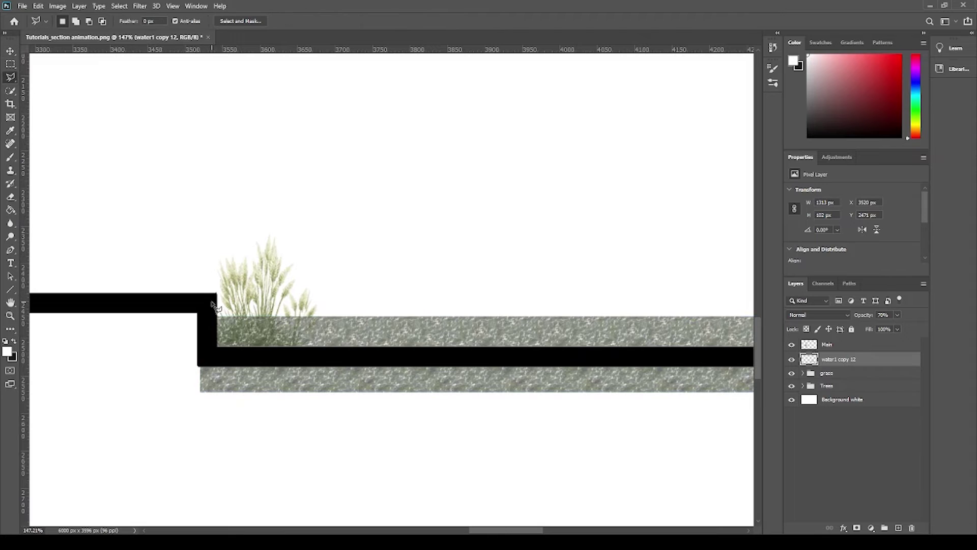
- Draw a freehand selection around the step edge, then deselect it
{"action": "mouse_move", "coordinate": [218, 345]}
{"action": "left_mouse_down"}
{"action": "mouse_move", "coordinate": [214, 357]}
{"action": "mouse_move", "coordinate": [575, 362]}
{"action": "mouse_move", "coordinate": [562, 357]}
{"action": "mouse_move", "coordinate": [564, 332]}
{"action": "mouse_move", "coordinate": [655, 381]}
{"action": "mouse_move", "coordinate": [349, 426]}
{"action": "mouse_move", "coordinate": [6, 429]}
{"action": "mouse_move", "coordinate": [131, 415]}
{"action": "mouse_move", "coordinate": [133, 277]}
{"action": "mouse_move", "coordinate": [155, 268]}
{"action": "left_mouse_up"}
{"action": "right_click", "coordinate": [234, 217]}
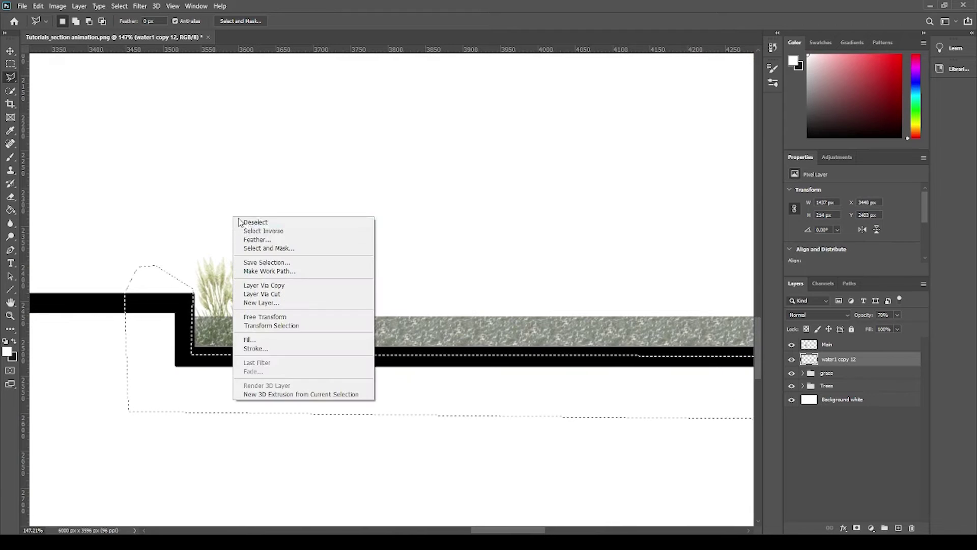
{"action": "left_click", "coordinate": [239, 222]}
{"action": "scroll", "coordinate": [131, 308], "scroll_direction": "down", "scroll_amount": 3}
{"action": "scroll", "coordinate": [134, 315], "scroll_direction": "down", "scroll_amount": 2}
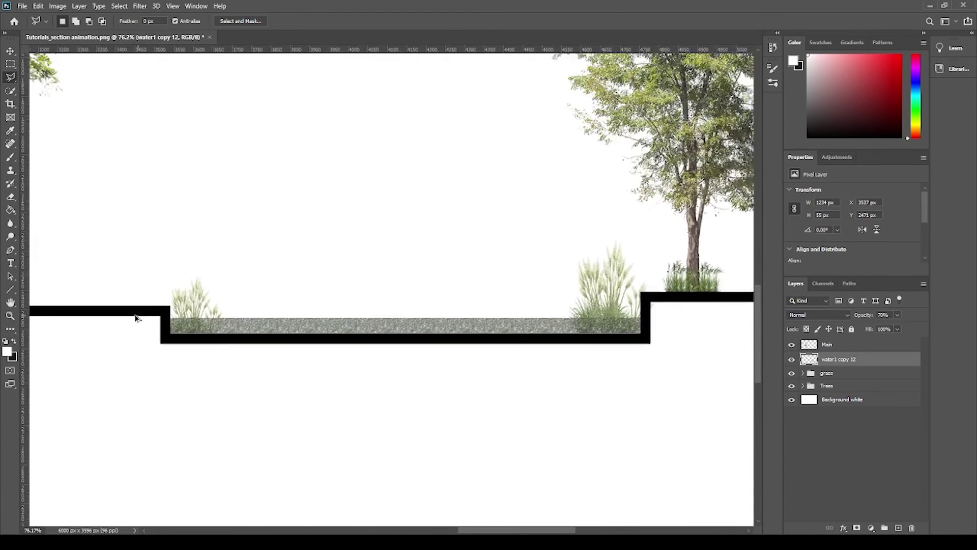
{"action": "scroll", "coordinate": [135, 319], "scroll_direction": "up", "scroll_amount": 2}
{"action": "scroll", "coordinate": [275, 326], "scroll_direction": "up", "scroll_amount": 2}
{"action": "scroll", "coordinate": [212, 342], "scroll_direction": "up", "scroll_amount": 2}
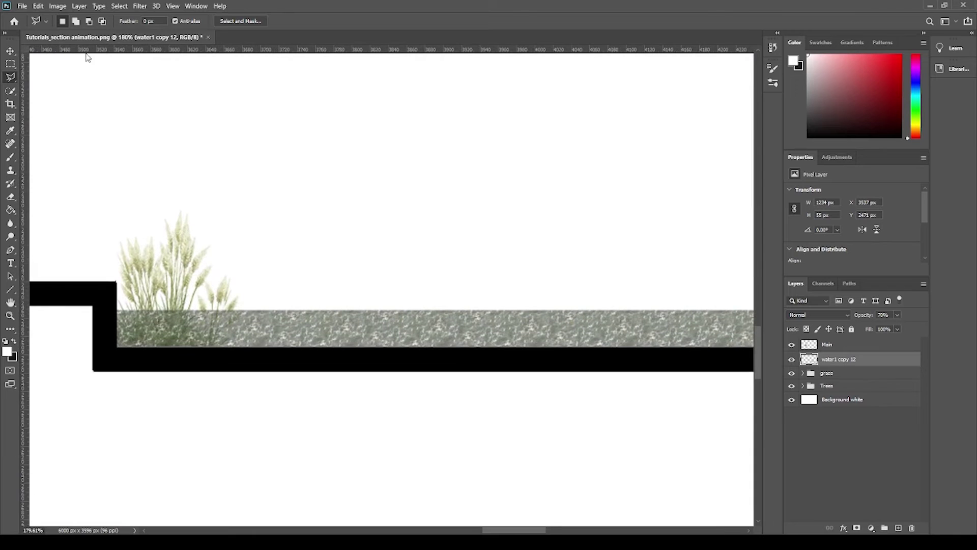
- Set up the Eraser with a Soft Round brush, ready to adjust its flow
{"action": "key", "text": "e"}
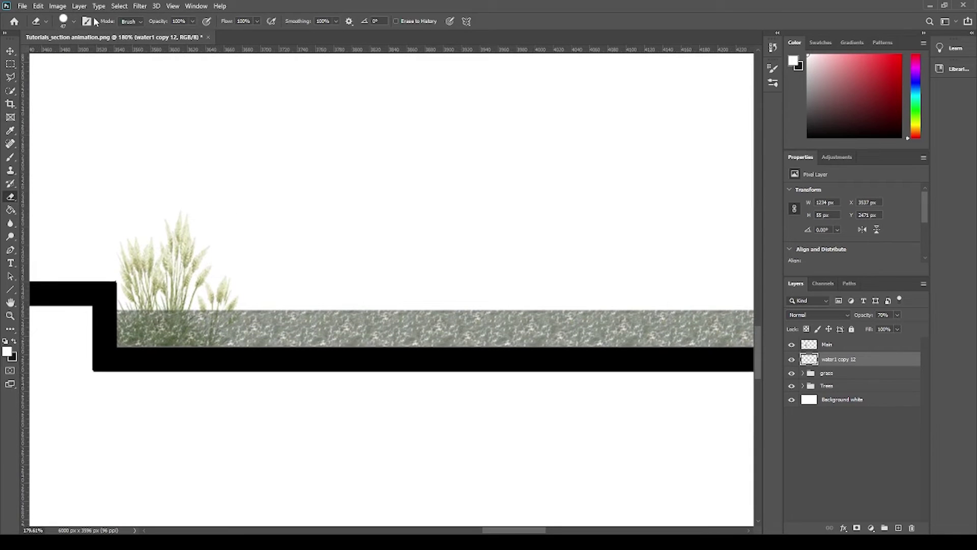
{"action": "left_click", "coordinate": [75, 22]}
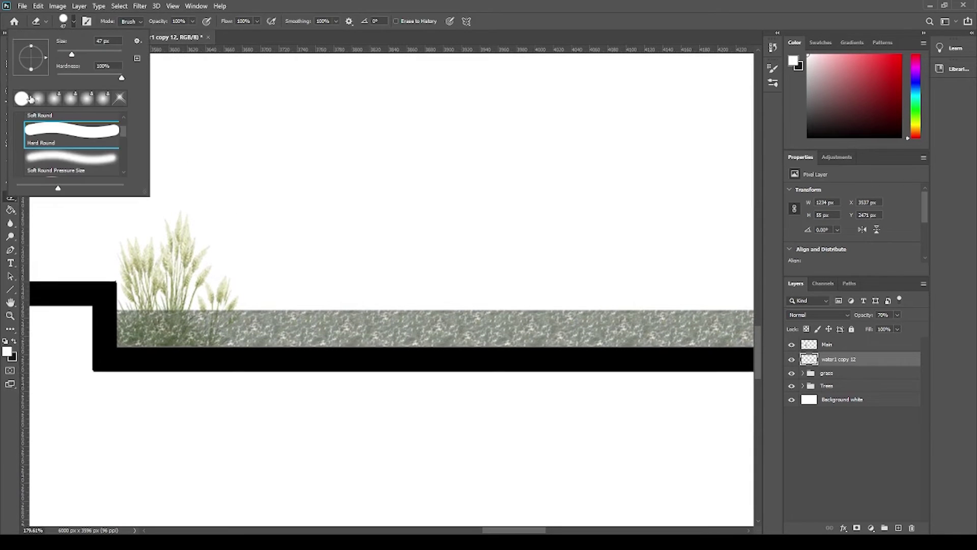
{"action": "left_click", "coordinate": [36, 98]}
{"action": "left_click", "coordinate": [257, 21]}
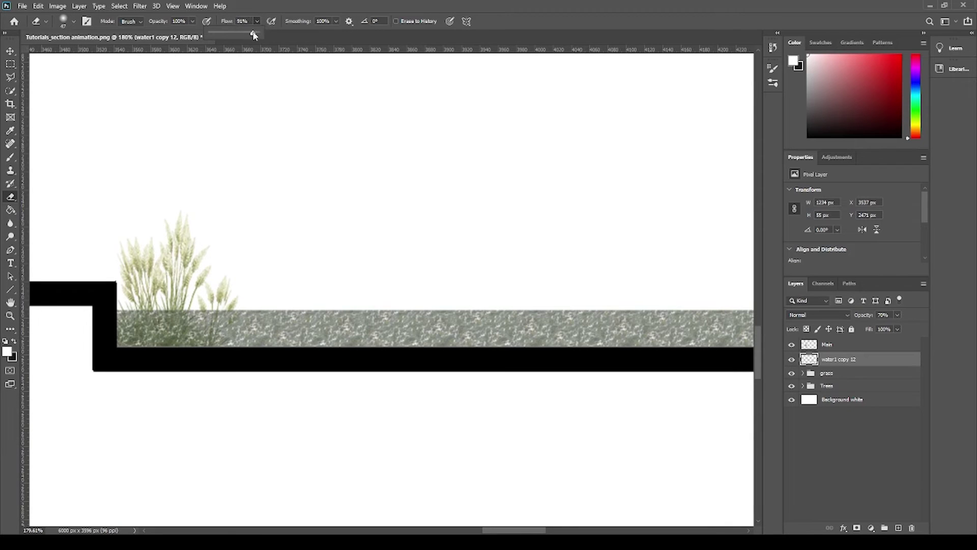
- Set eraser flow to 49% and fade the left part of the water strip's top edge
{"action": "left_click", "coordinate": [336, 21]}
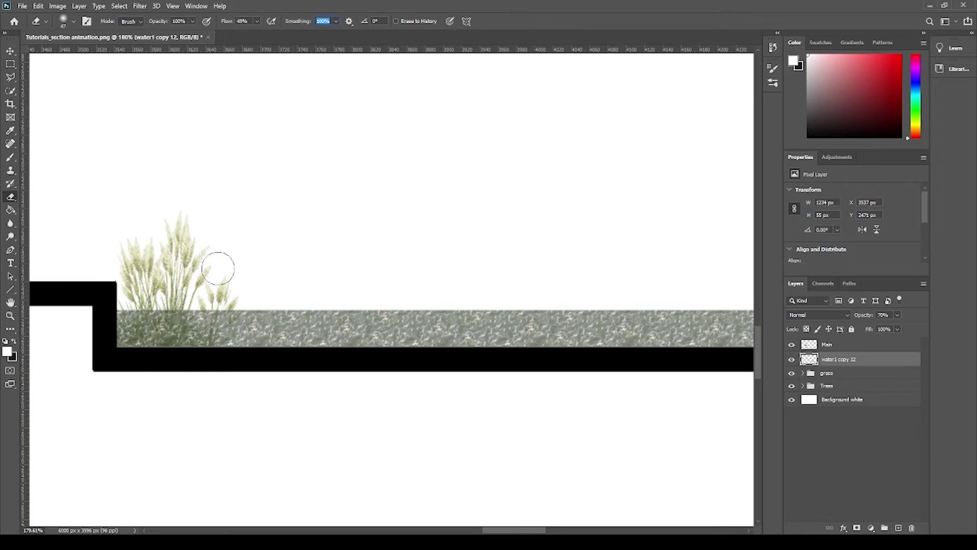
{"action": "left_click_drag", "start_coordinate": [109, 299], "coordinate": [451, 290]}
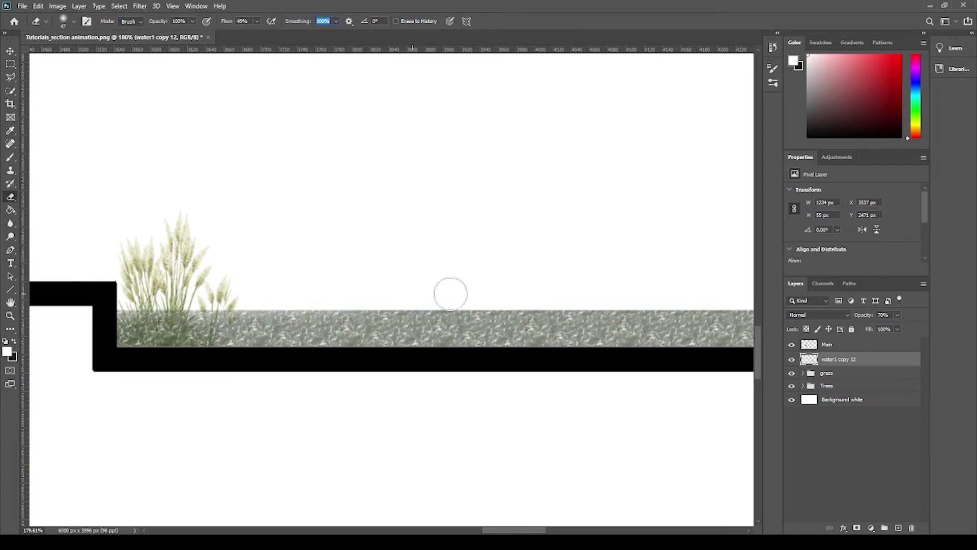
{"action": "mouse_move", "coordinate": [232, 293]}
{"action": "left_mouse_down"}
{"action": "mouse_move", "coordinate": [122, 298]}
{"action": "mouse_move", "coordinate": [314, 295]}
{"action": "mouse_move", "coordinate": [111, 295]}
{"action": "mouse_move", "coordinate": [535, 297]}
{"action": "mouse_move", "coordinate": [249, 310]}
{"action": "left_mouse_up"}
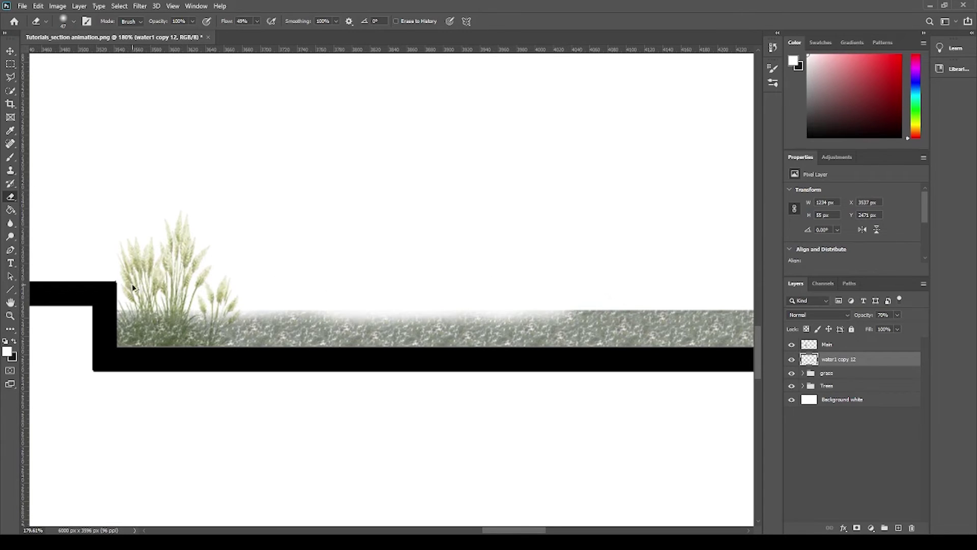
{"action": "scroll", "coordinate": [133, 288], "scroll_direction": "down", "scroll_amount": 2}
{"action": "scroll", "coordinate": [327, 312], "scroll_direction": "up", "scroll_amount": 2}
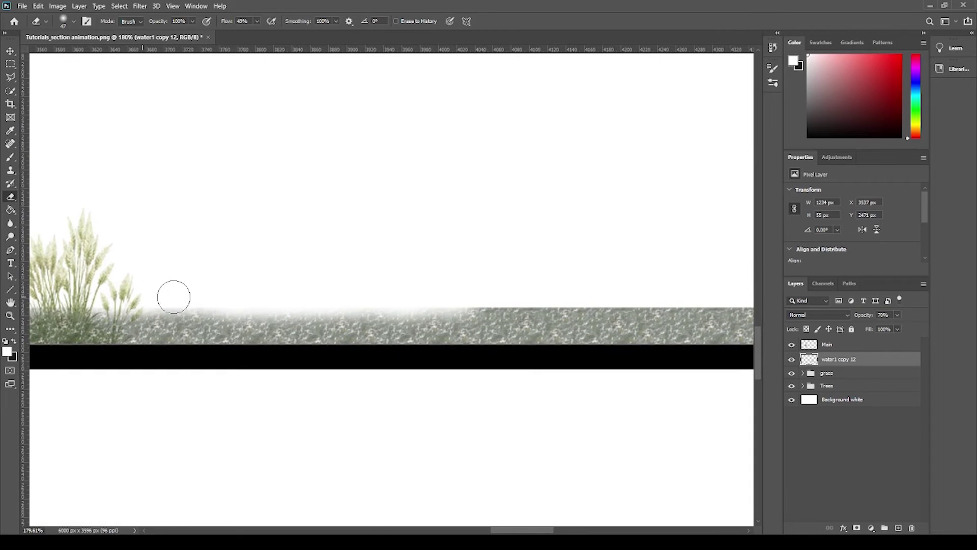
{"action": "scroll", "coordinate": [111, 309], "scroll_direction": "down", "scroll_amount": 2}
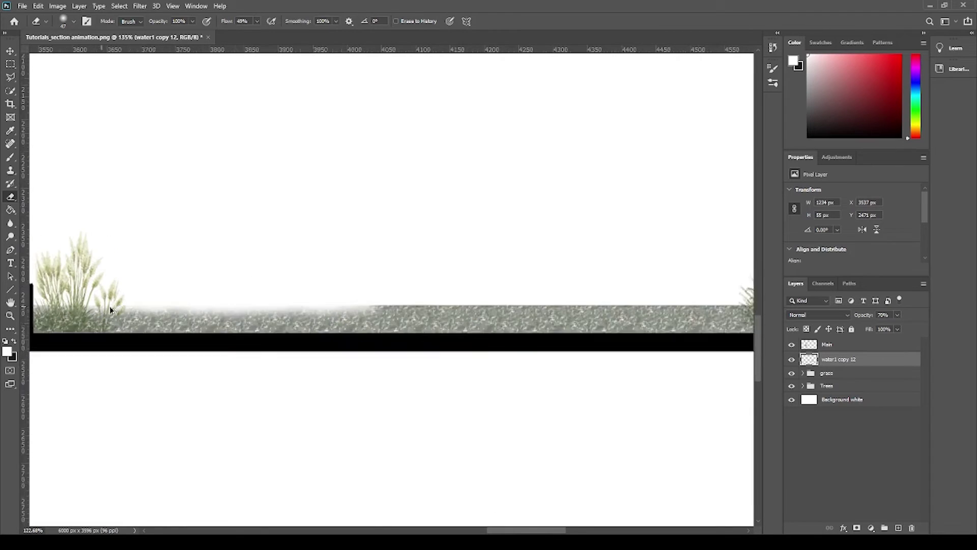
{"action": "scroll", "coordinate": [452, 312], "scroll_direction": "up", "scroll_amount": 3}
- Continue fading the water strip's top edge through the middle and under the right-hand grass
{"action": "mouse_move", "coordinate": [271, 299]}
{"action": "left_mouse_down"}
{"action": "mouse_move", "coordinate": [413, 290]}
{"action": "mouse_move", "coordinate": [585, 297]}
{"action": "mouse_move", "coordinate": [314, 295]}
{"action": "mouse_move", "coordinate": [377, 295]}
{"action": "left_mouse_up"}
{"action": "scroll", "coordinate": [327, 278], "scroll_direction": "down", "scroll_amount": 4}
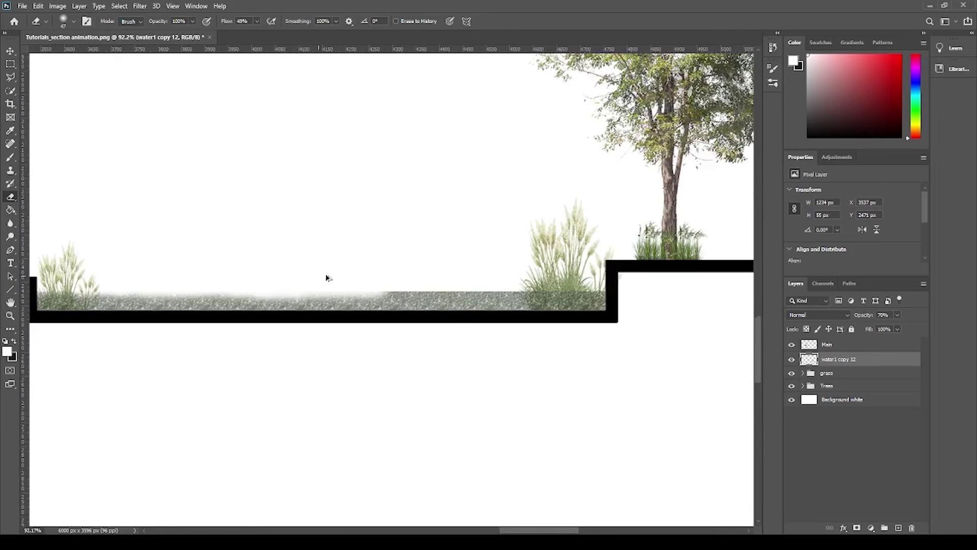
{"action": "scroll", "coordinate": [326, 278], "scroll_direction": "up", "scroll_amount": 2}
{"action": "scroll", "coordinate": [410, 288], "scroll_direction": "up", "scroll_amount": 2}
{"action": "mouse_move", "coordinate": [314, 292]}
{"action": "left_mouse_down"}
{"action": "mouse_move", "coordinate": [512, 295]}
{"action": "mouse_move", "coordinate": [381, 301]}
{"action": "mouse_move", "coordinate": [365, 299]}
{"action": "mouse_move", "coordinate": [541, 290]}
{"action": "mouse_move", "coordinate": [602, 300]}
{"action": "mouse_move", "coordinate": [410, 297]}
{"action": "left_mouse_up"}
{"action": "scroll", "coordinate": [644, 289], "scroll_direction": "right", "scroll_amount": 5}
{"action": "scroll", "coordinate": [504, 306], "scroll_direction": "up", "scroll_amount": 1}
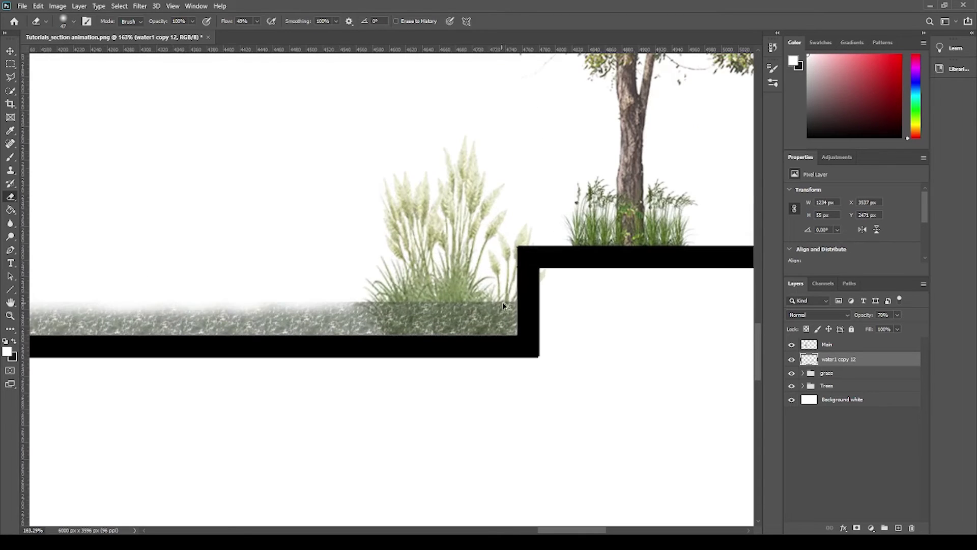
{"action": "mouse_move", "coordinate": [504, 305]}
{"action": "left_mouse_down"}
{"action": "mouse_move", "coordinate": [327, 295]}
{"action": "mouse_move", "coordinate": [379, 301]}
{"action": "mouse_move", "coordinate": [203, 299]}
{"action": "left_mouse_up"}
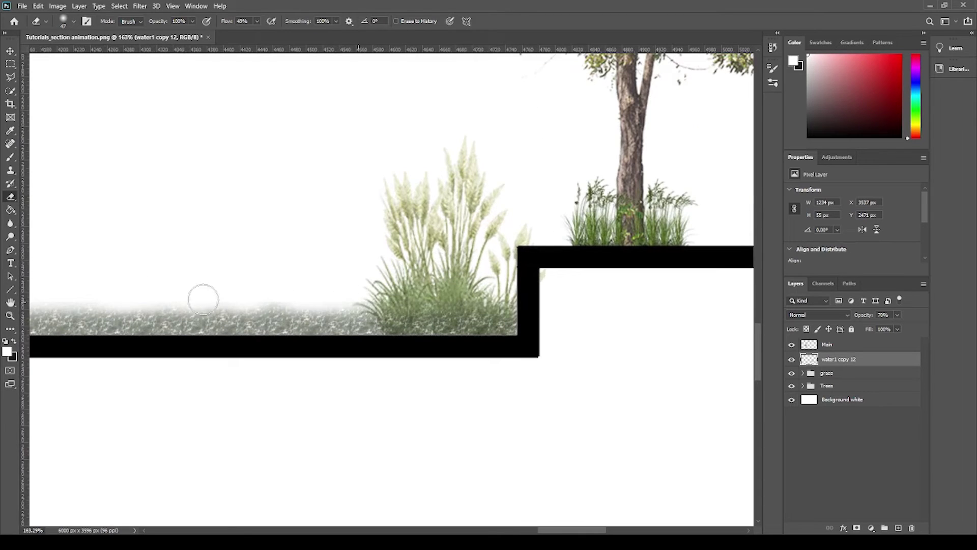
{"action": "scroll", "coordinate": [595, 307], "scroll_direction": "down", "scroll_amount": 5}
{"action": "scroll", "coordinate": [321, 298], "scroll_direction": "down", "scroll_amount": 2}
{"action": "scroll", "coordinate": [469, 321], "scroll_direction": "up", "scroll_amount": 2}
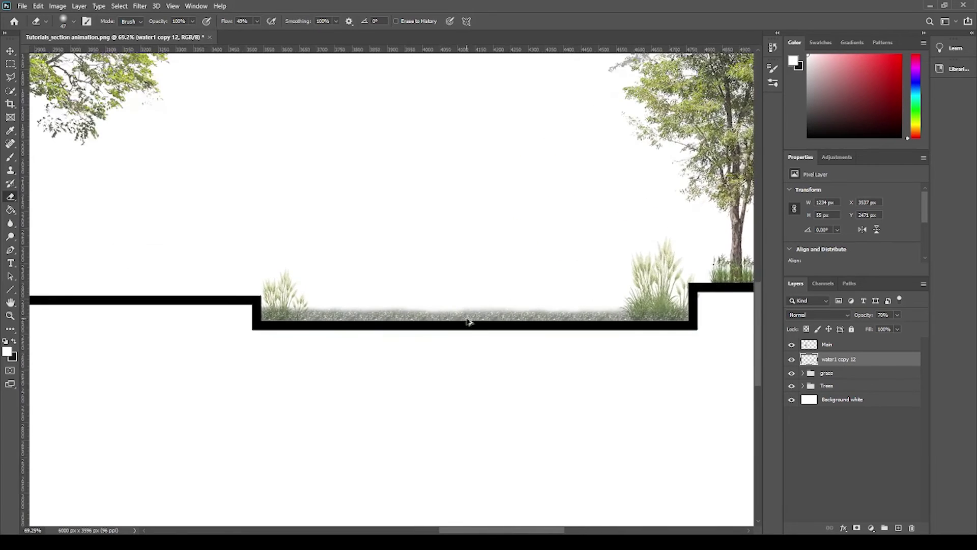
{"action": "scroll", "coordinate": [484, 305], "scroll_direction": "up", "scroll_amount": 1}
{"action": "scroll", "coordinate": [497, 290], "scroll_direction": "down", "scroll_amount": 2}
{"action": "scroll", "coordinate": [504, 282], "scroll_direction": "down", "scroll_amount": 1}
{"action": "scroll", "coordinate": [487, 298], "scroll_direction": "down", "scroll_amount": 2}
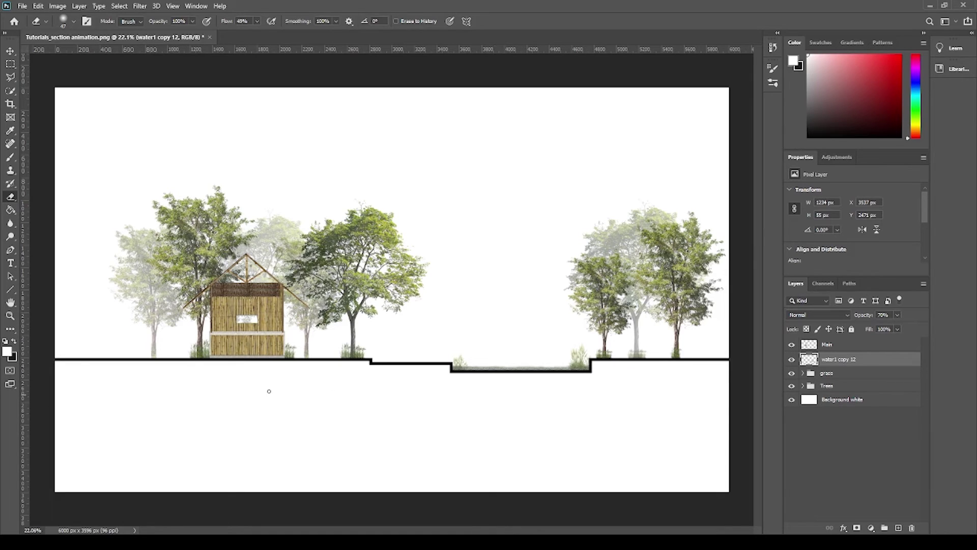
- Open the soil folder in File Explorer and drag the sand texture onto the drawing
{"action": "key", "text": "alt+Tab"}
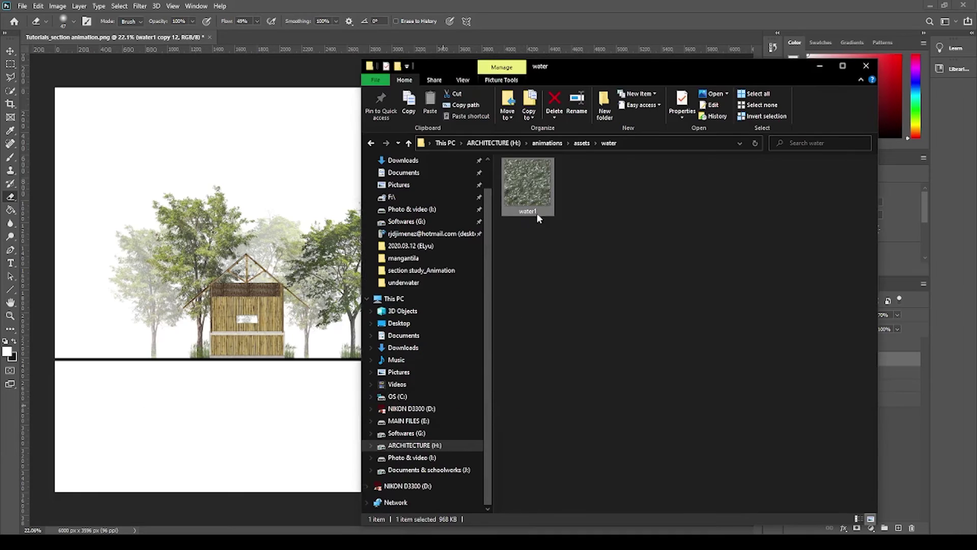
{"action": "left_click", "coordinate": [407, 143]}
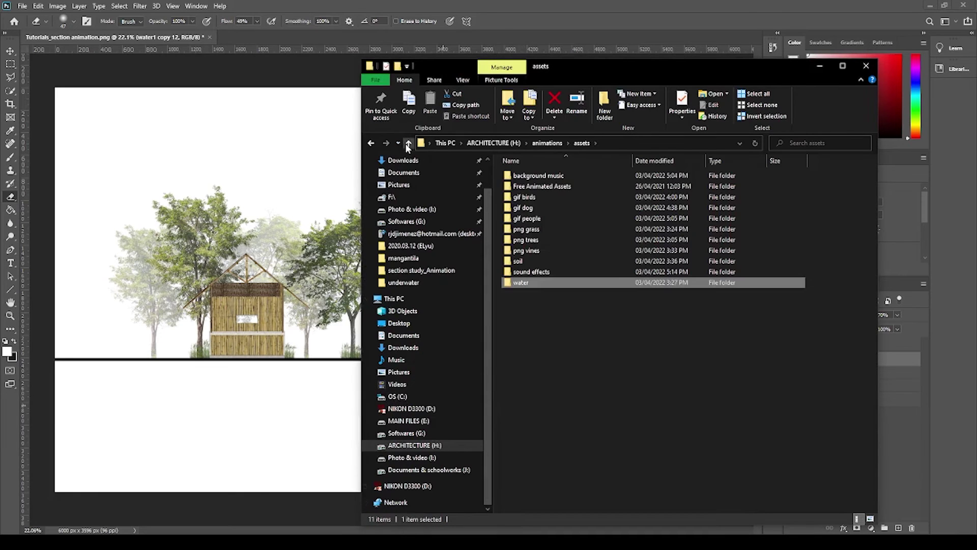
{"action": "left_click", "coordinate": [534, 261]}
{"action": "double_click", "coordinate": [535, 261]}
{"action": "mouse_move", "coordinate": [528, 193]}
{"action": "left_mouse_down"}
{"action": "mouse_move", "coordinate": [209, 402]}
{"action": "mouse_move", "coordinate": [364, 406]}
{"action": "left_mouse_up"}
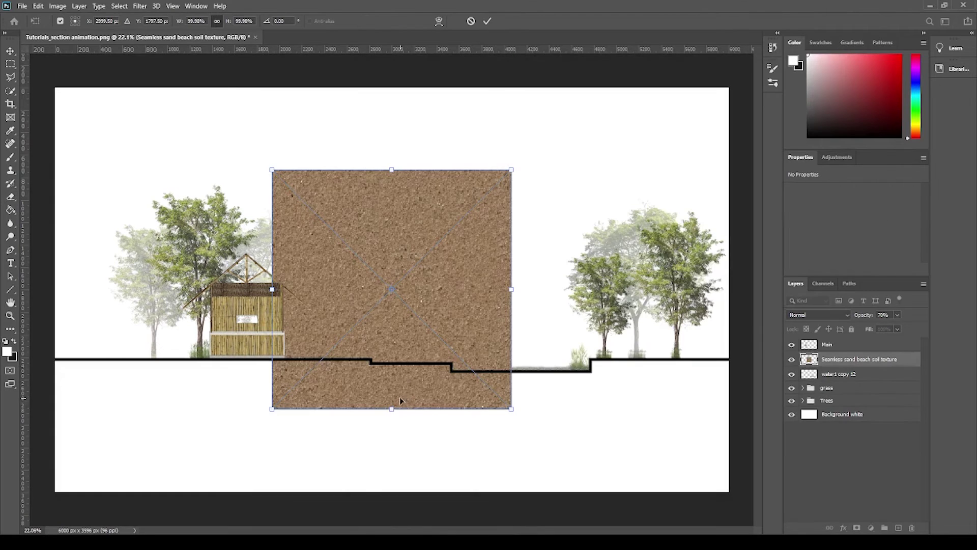
- Position the sand texture, shrink it to about 47%, and rasterize its layer
{"action": "mouse_move", "coordinate": [453, 239]}
{"action": "left_mouse_down"}
{"action": "mouse_move", "coordinate": [391, 322]}
{"action": "mouse_move", "coordinate": [370, 322]}
{"action": "mouse_move", "coordinate": [366, 307]}
{"action": "left_mouse_up"}
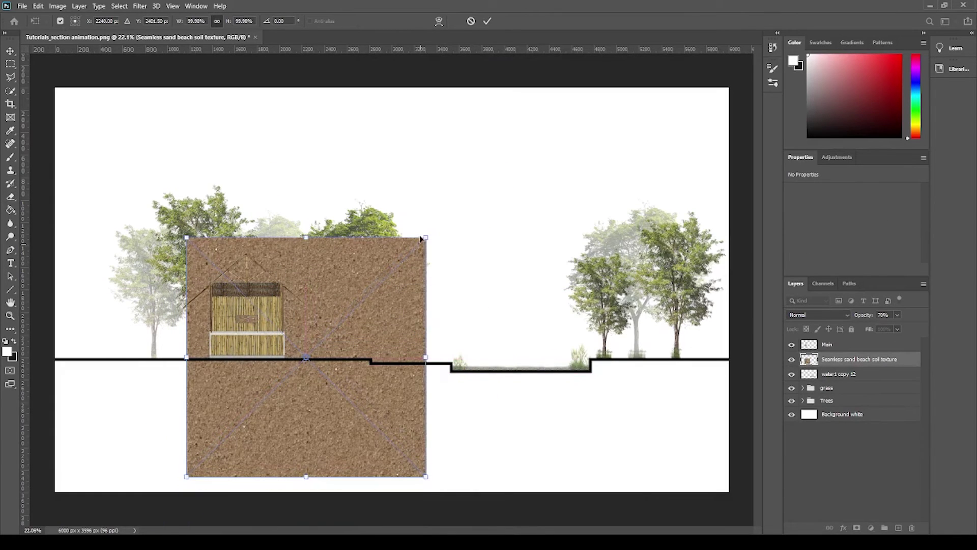
{"action": "mouse_move", "coordinate": [426, 236]}
{"action": "left_mouse_down"}
{"action": "mouse_move", "coordinate": [316, 305]}
{"action": "mouse_move", "coordinate": [283, 387]}
{"action": "mouse_move", "coordinate": [300, 364]}
{"action": "left_mouse_up"}
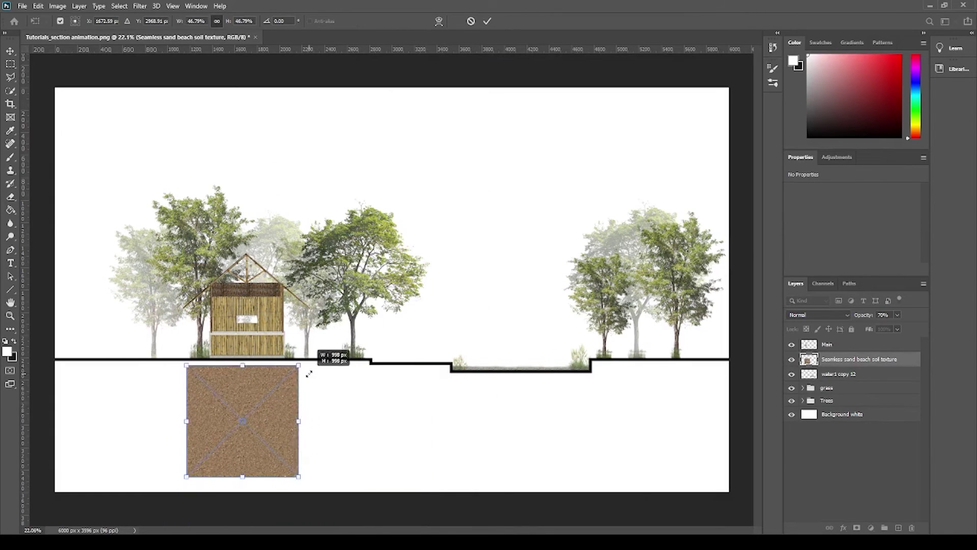
{"action": "key", "text": "Return"}
{"action": "key", "text": "e"}
{"action": "scroll", "coordinate": [87, 419], "scroll_direction": "up", "scroll_amount": 2}
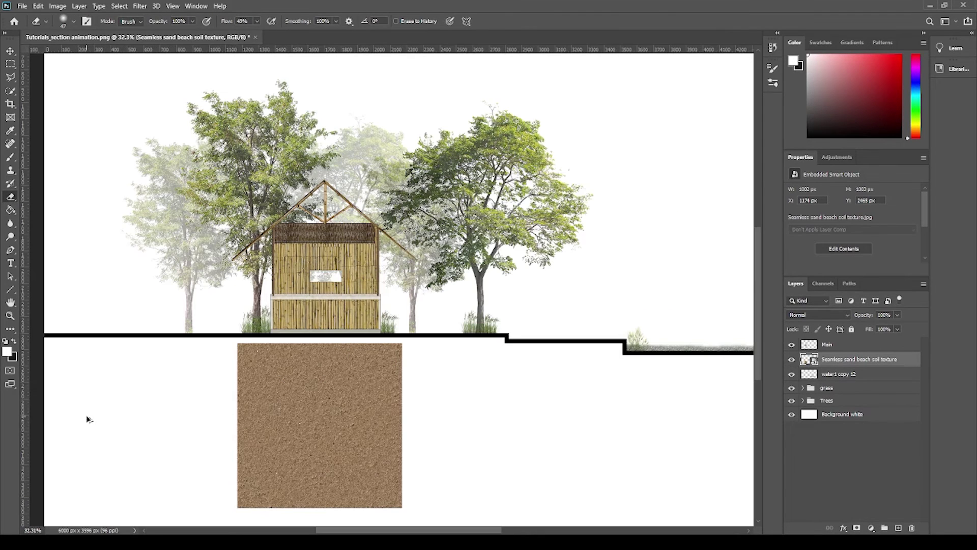
{"action": "key", "text": "v"}
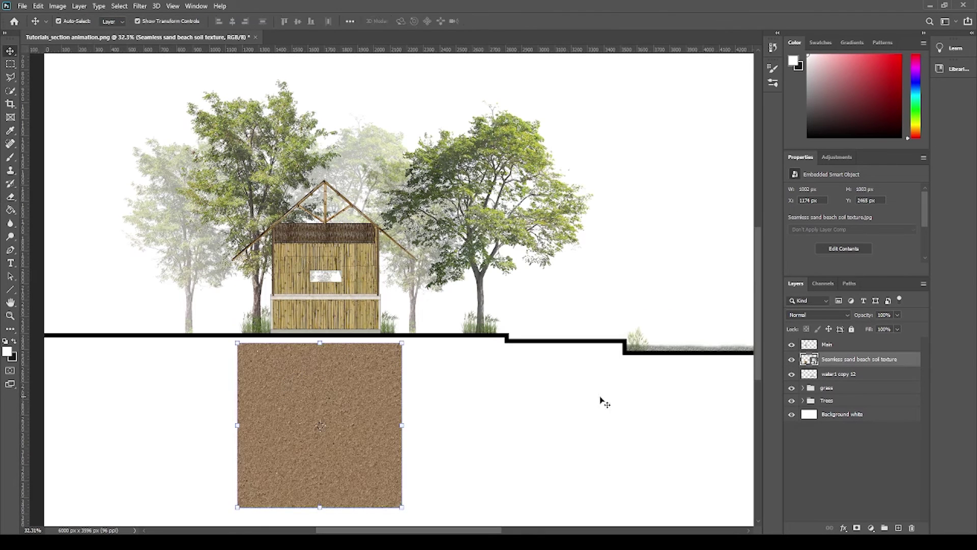
{"action": "right_click", "coordinate": [877, 360]}
{"action": "left_click", "coordinate": [854, 266]}
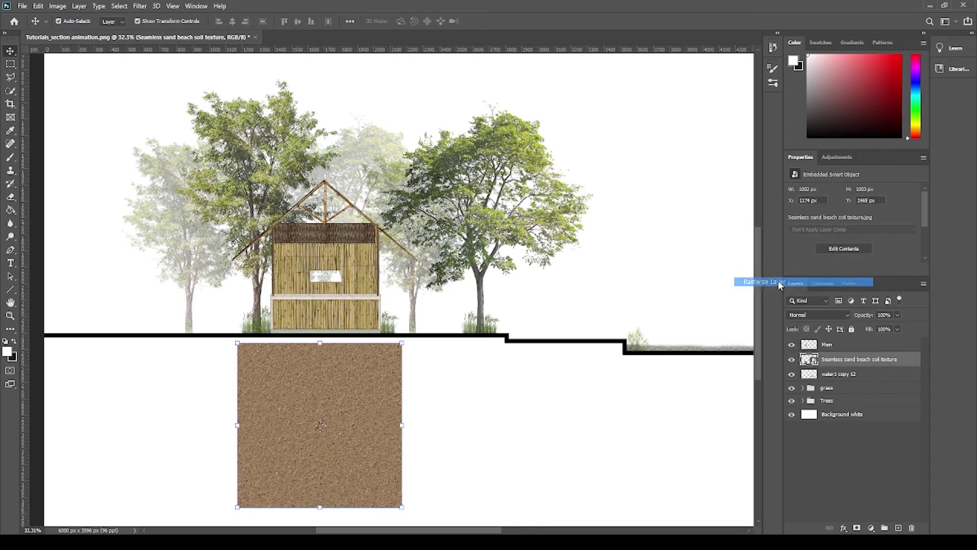
- Rename the sand texture layer to soil, correcting the misspelled name
{"action": "double_click", "coordinate": [847, 360]}
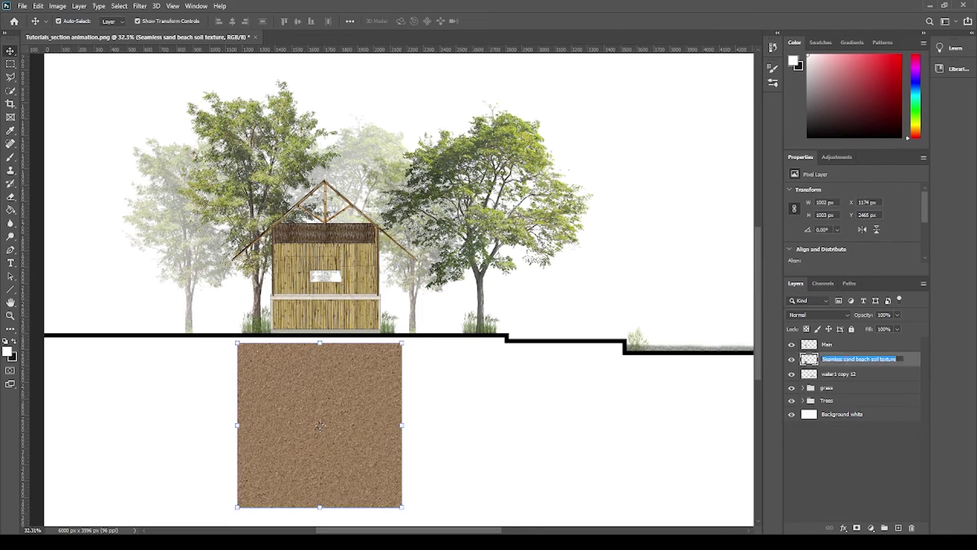
{"action": "type", "text": "sand"}
{"action": "key", "text": "Return"}
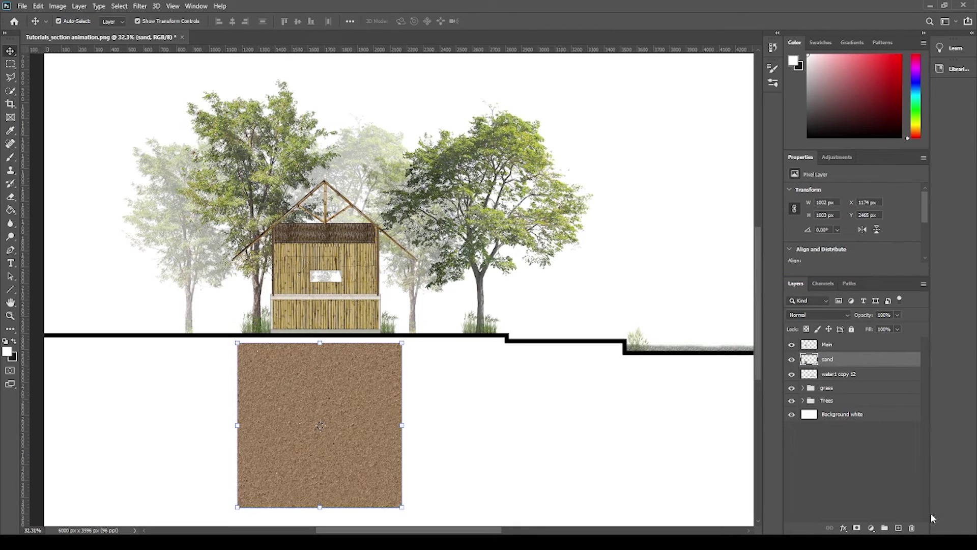
{"action": "double_click", "coordinate": [829, 361]}
{"action": "type", "text": "ld"}
{"action": "key", "text": "Return"}
{"action": "key", "text": "alt+bracketright"}
{"action": "double_click", "coordinate": [833, 359]}
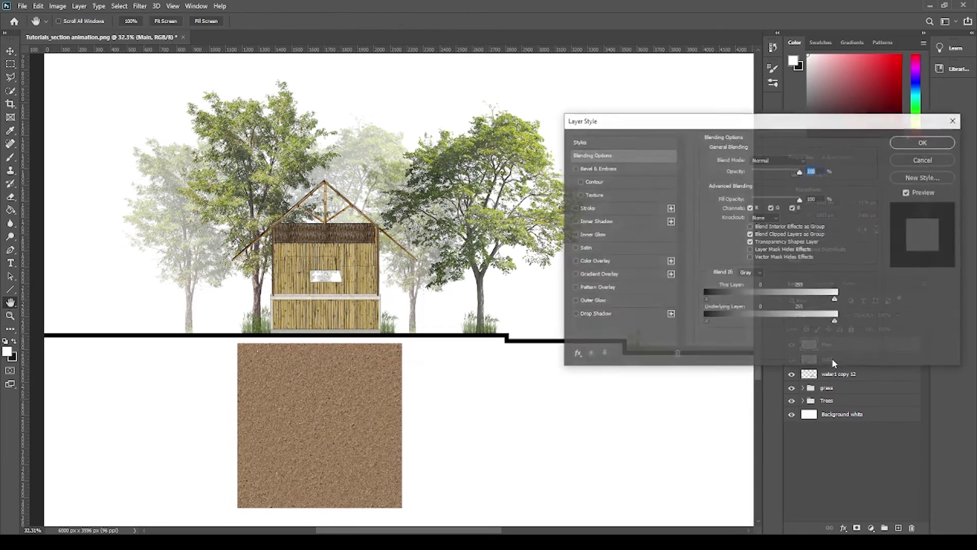
{"action": "key", "text": "Escape"}
{"action": "double_click", "coordinate": [829, 359]}
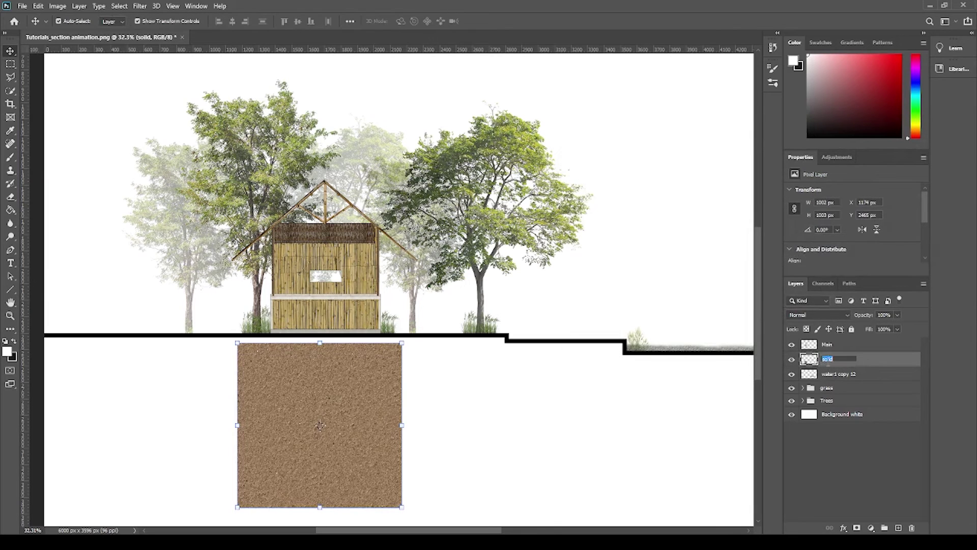
{"action": "type", "text": "sol"}
{"action": "key", "text": "Return"}
- Set the soil square under the ground line and copy it rightward to the edge, up to soil copy 5
{"action": "mouse_move", "coordinate": [319, 403]}
{"action": "left_mouse_down"}
{"action": "mouse_move", "coordinate": [158, 386]}
{"action": "mouse_move", "coordinate": [586, 389]}
{"action": "left_mouse_up"}
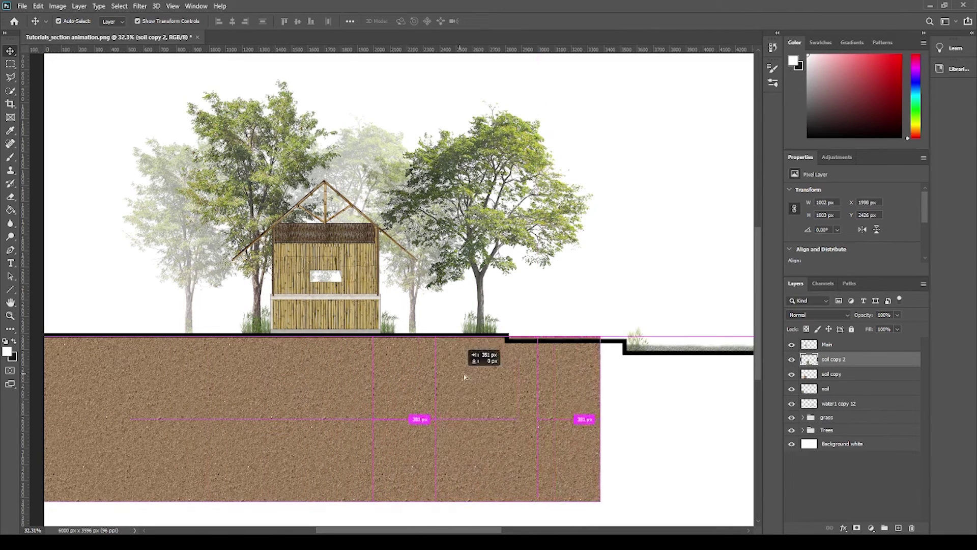
{"action": "scroll", "coordinate": [625, 411], "scroll_direction": "down", "scroll_amount": 3}
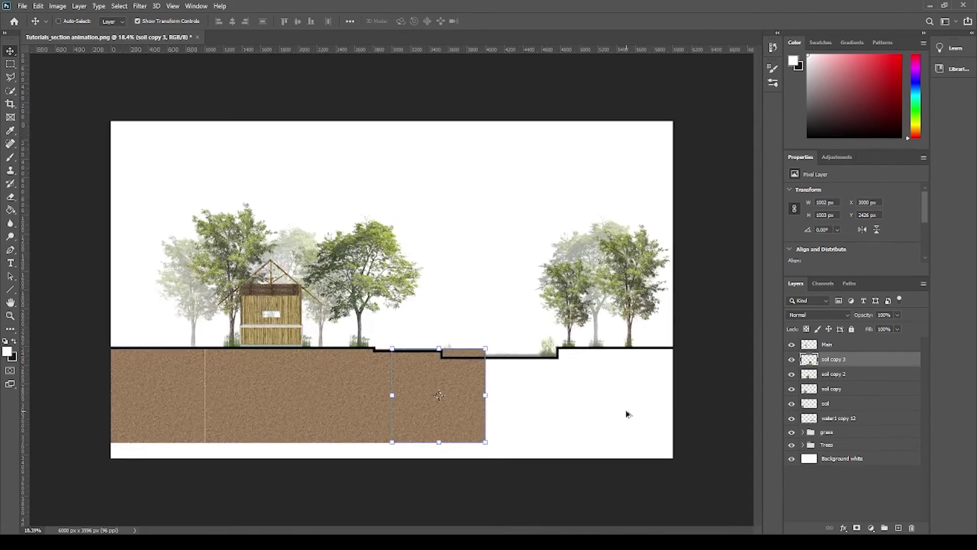
{"action": "scroll", "coordinate": [502, 397], "scroll_direction": "up", "scroll_amount": 3}
{"action": "scroll", "coordinate": [232, 404], "scroll_direction": "down", "scroll_amount": 2}
{"action": "left_click", "coordinate": [237, 405]}
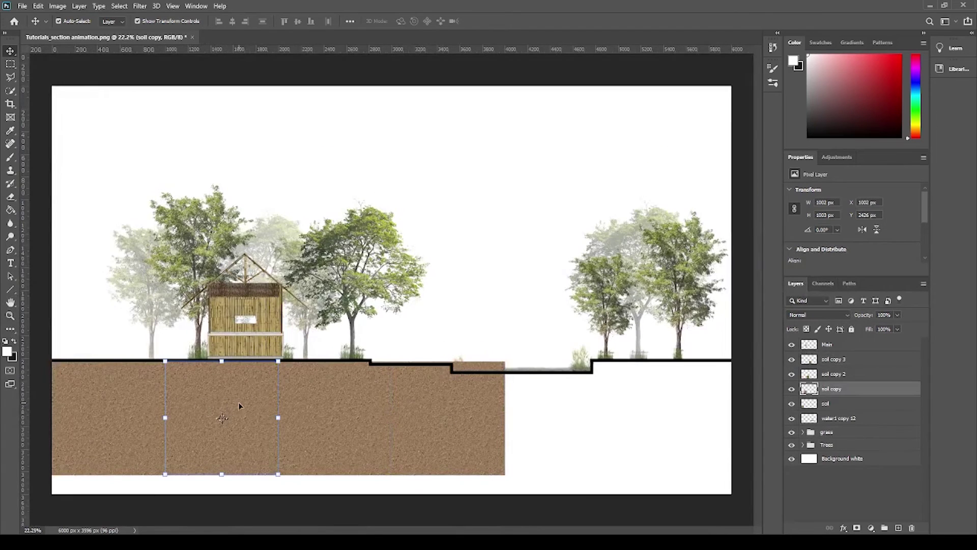
{"action": "left_click", "coordinate": [367, 420]}
{"action": "left_click", "coordinate": [446, 451]}
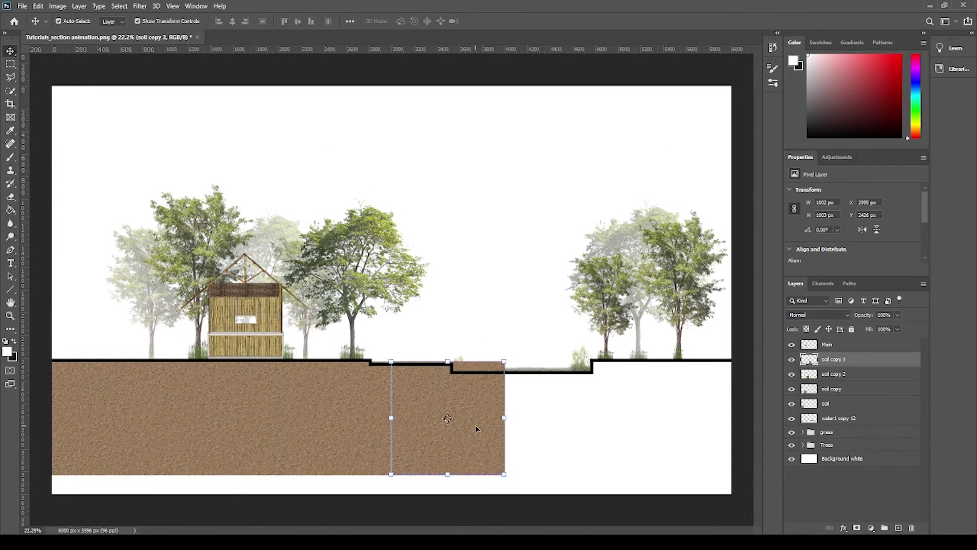
{"action": "left_click", "coordinate": [606, 452]}
{"action": "mouse_move", "coordinate": [444, 426]}
{"action": "left_mouse_down"}
{"action": "mouse_move", "coordinate": [558, 420]}
{"action": "mouse_move", "coordinate": [645, 440]}
{"action": "left_mouse_up"}
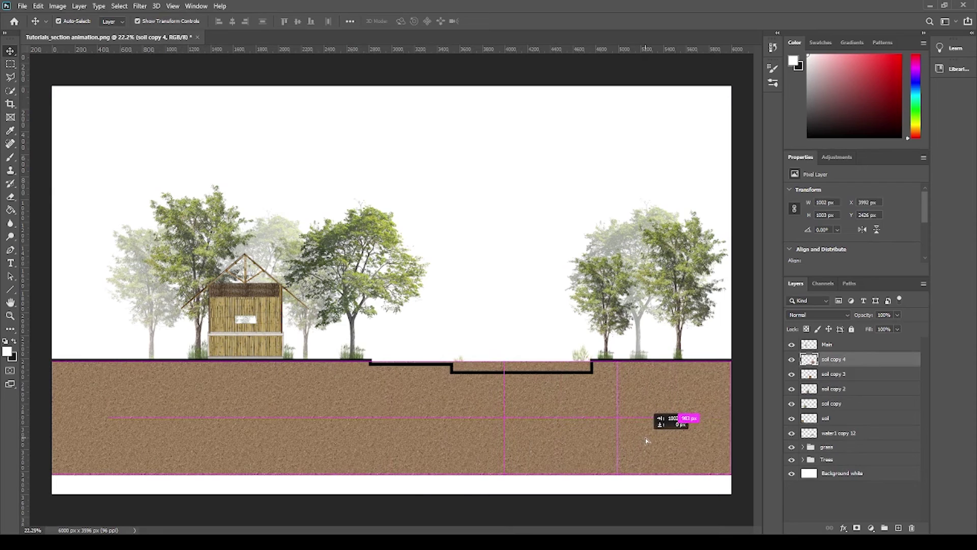
{"action": "left_click_drag", "start_coordinate": [646, 440], "coordinate": [646, 438]}
{"action": "left_click", "coordinate": [464, 295]}
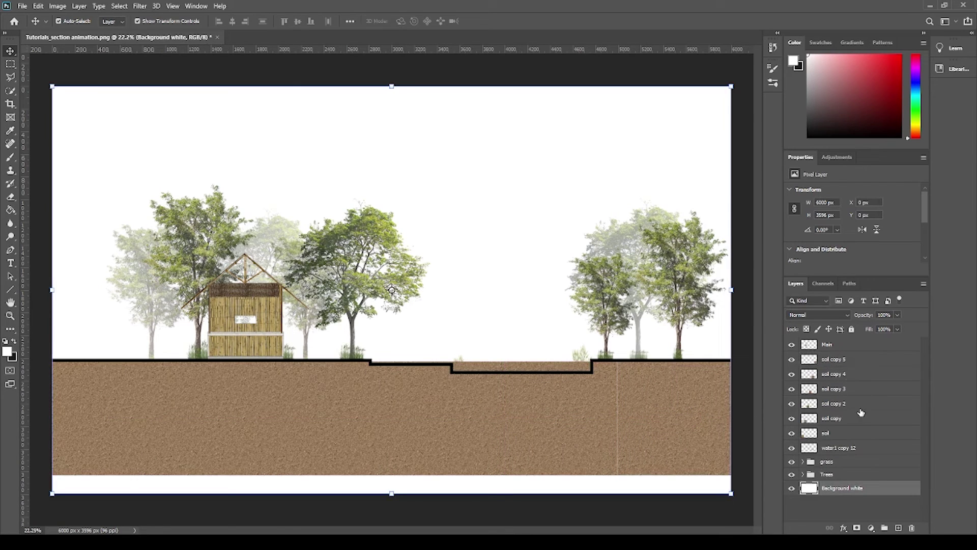
- Merge the six soil layers into soil copy 5 and set its opacity to 80%
{"action": "left_click", "coordinate": [854, 359]}
{"action": "left_click", "coordinate": [848, 427], "text": "shift"}
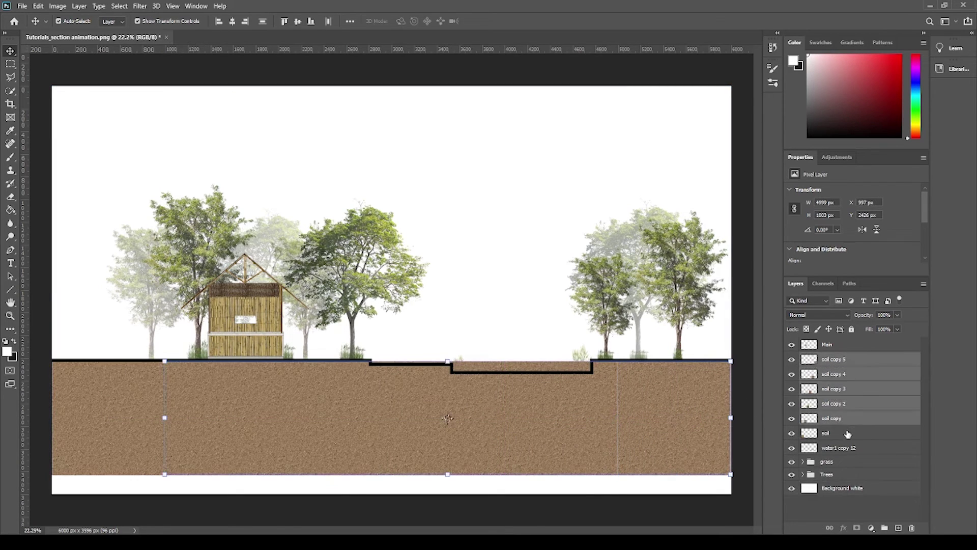
{"action": "left_click", "coordinate": [848, 434], "text": "shift"}
{"action": "right_click", "coordinate": [848, 433]}
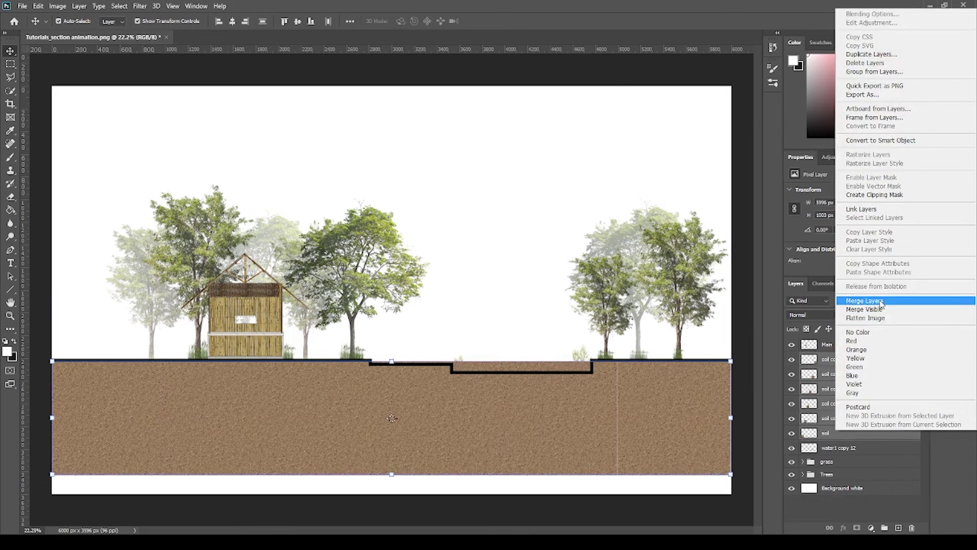
{"action": "left_click", "coordinate": [866, 304]}
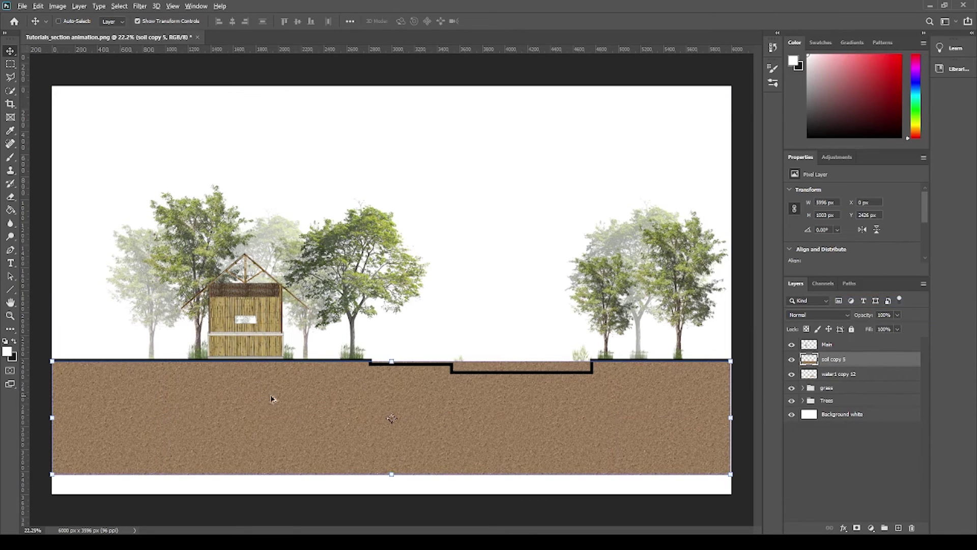
{"action": "left_click", "coordinate": [866, 313]}
{"action": "type", "text": "80"}
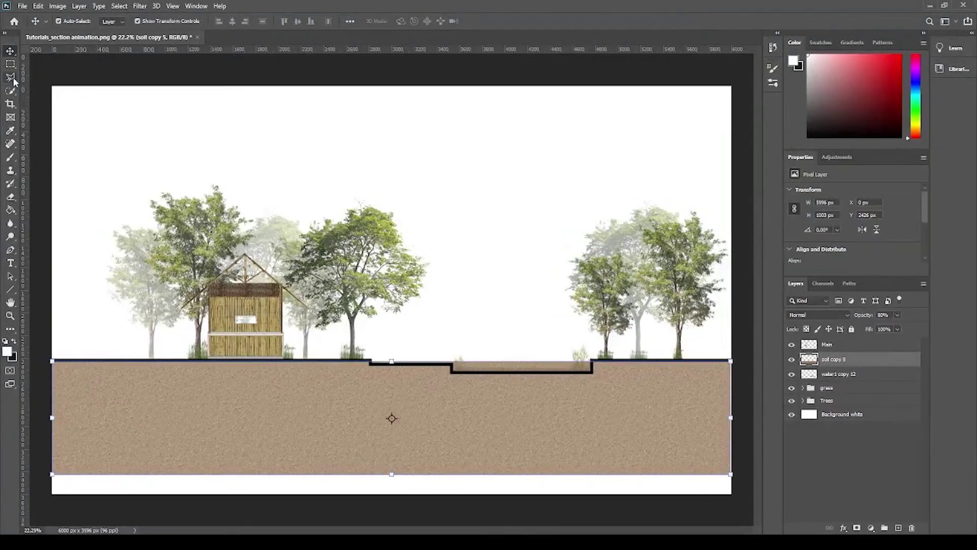
{"action": "left_click", "coordinate": [11, 78]}
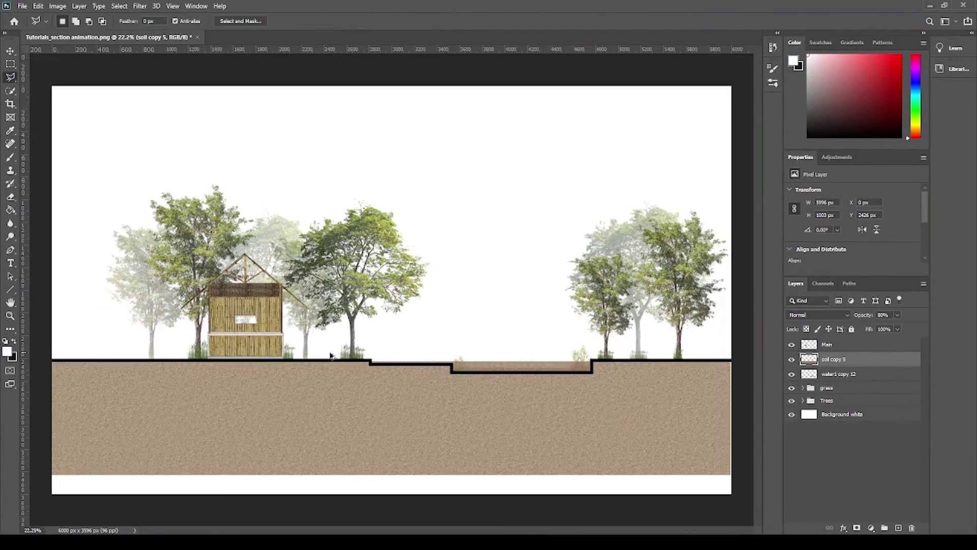
- Outline and delete the excess soil above the stepped ground line near the channel
{"action": "scroll", "coordinate": [336, 356], "scroll_direction": "up", "scroll_amount": 2}
{"action": "scroll", "coordinate": [377, 359], "scroll_direction": "up", "scroll_amount": 2}
{"action": "scroll", "coordinate": [407, 356], "scroll_direction": "up", "scroll_amount": 2}
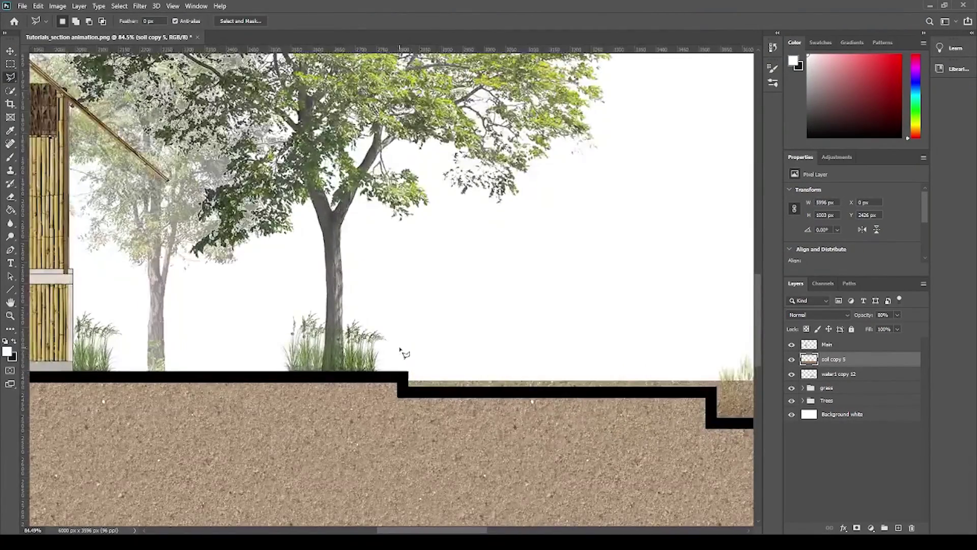
{"action": "left_click", "coordinate": [404, 391]}
{"action": "left_click", "coordinate": [713, 392]}
{"action": "left_click", "coordinate": [713, 423]}
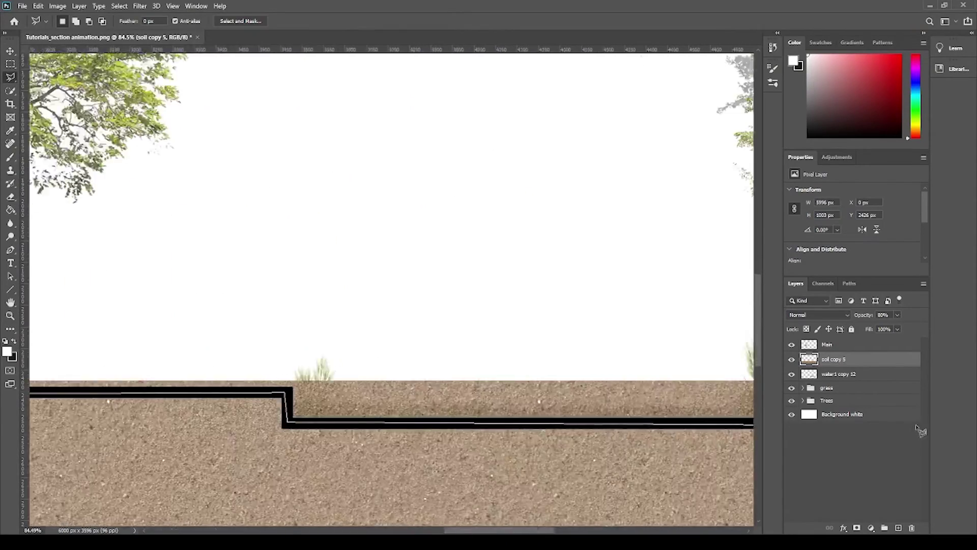
{"action": "left_click", "coordinate": [614, 424]}
{"action": "left_click", "coordinate": [616, 340]}
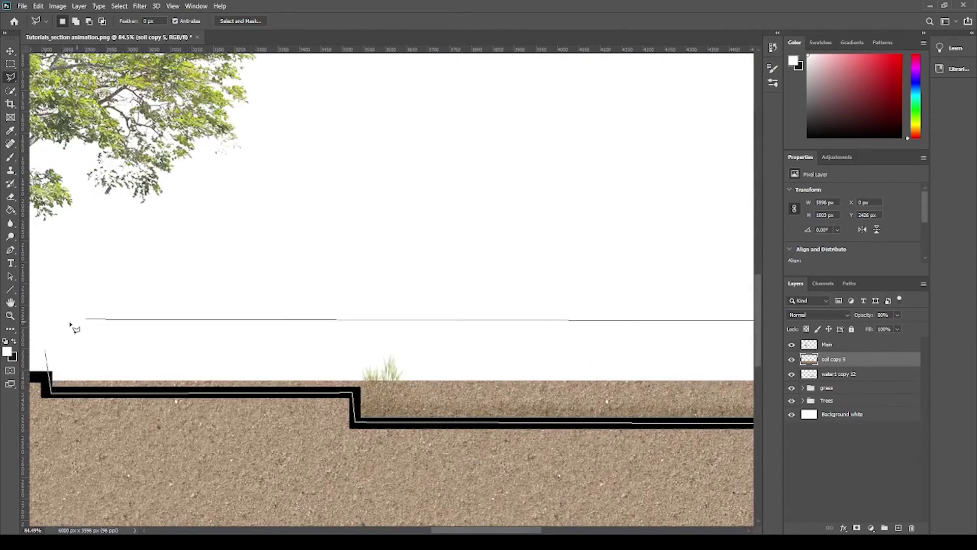
{"action": "double_click", "coordinate": [71, 324]}
{"action": "key", "text": "Delete"}
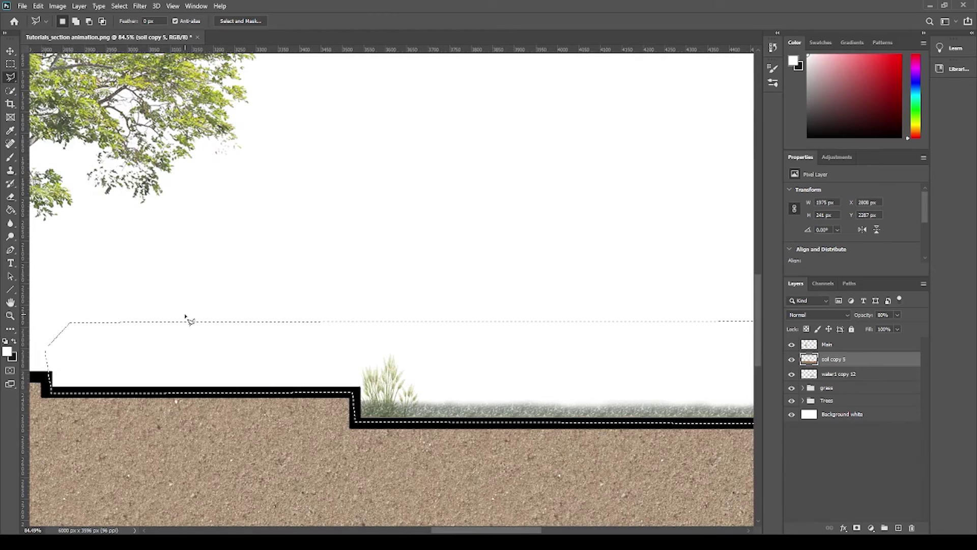
- Deselect the trimmed area and zoom back out over the section
{"action": "right_click", "coordinate": [200, 321]}
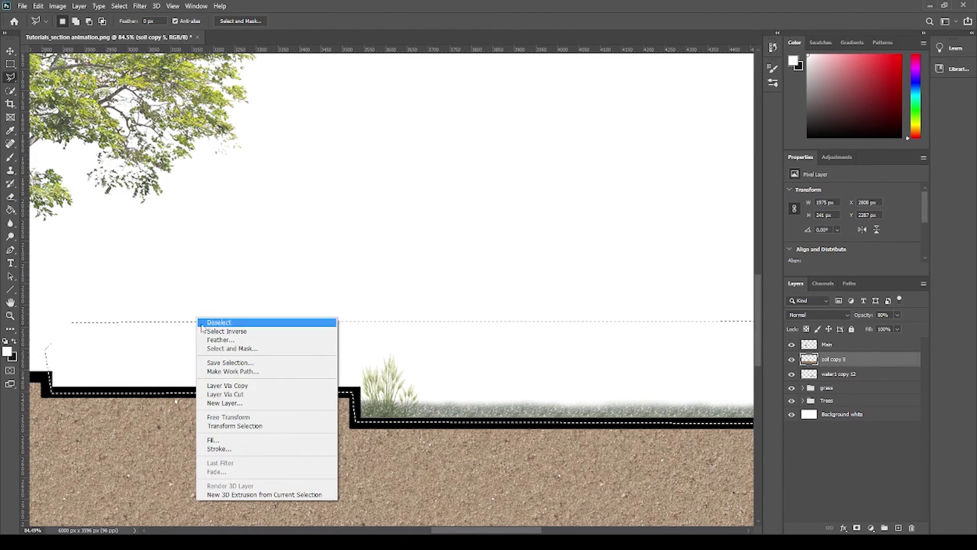
{"action": "left_click", "coordinate": [219, 324]}
{"action": "scroll", "coordinate": [418, 348], "scroll_direction": "down", "scroll_amount": 5}
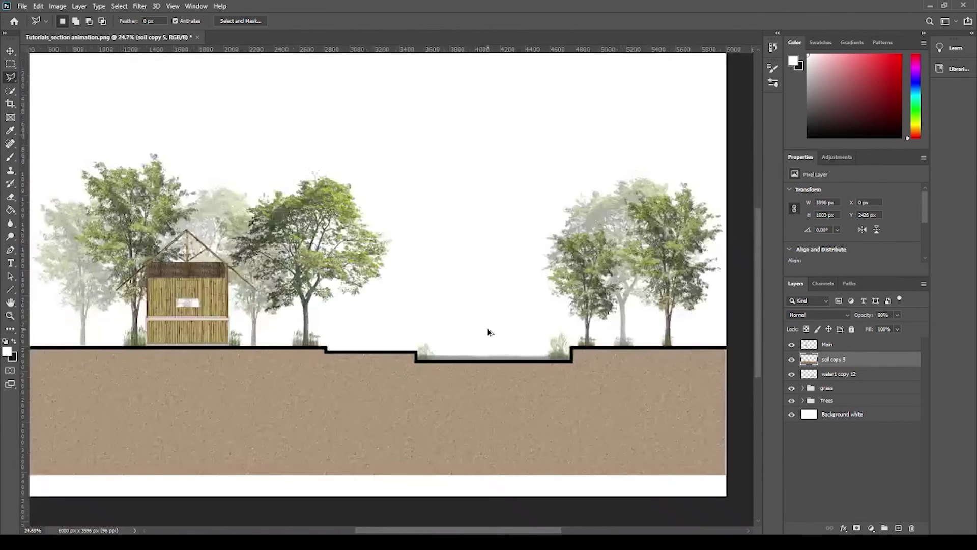
{"action": "scroll", "coordinate": [450, 368], "scroll_direction": "down", "scroll_amount": 2}
{"action": "scroll", "coordinate": [273, 371], "scroll_direction": "up", "scroll_amount": 1}
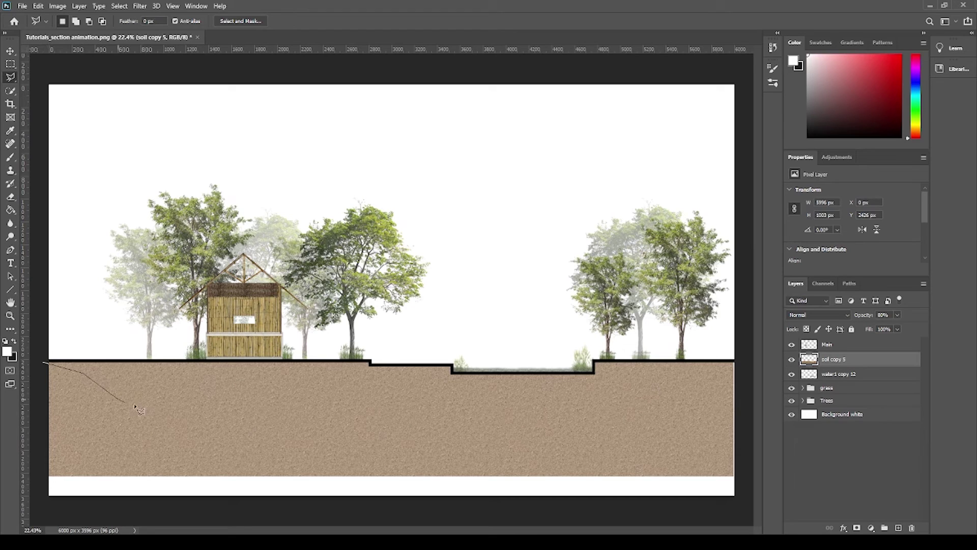
- Cut away the soil below a wavy lower edge traced across the band, then deselect
{"action": "left_click_drag", "start_coordinate": [195, 395], "coordinate": [335, 392]}
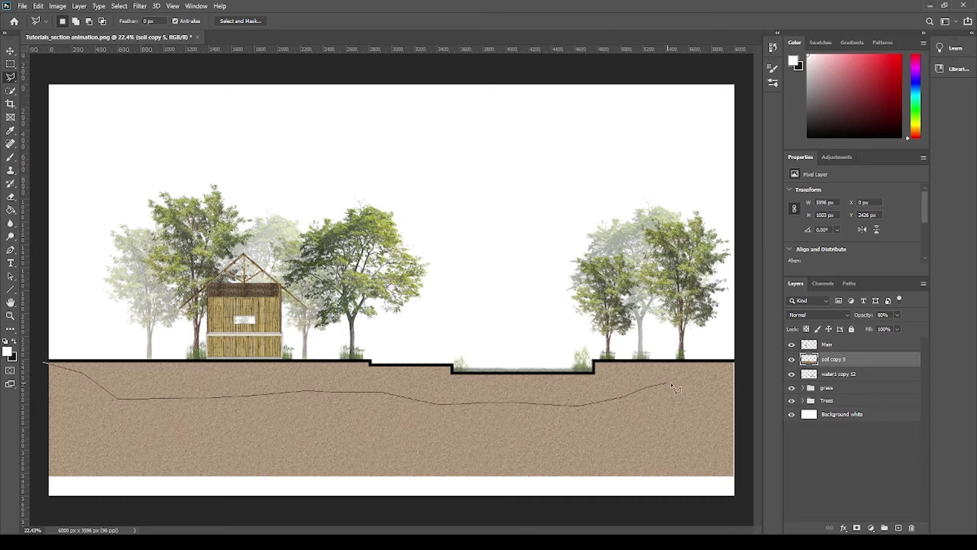
{"action": "left_click_drag", "start_coordinate": [671, 385], "coordinate": [734, 377]}
{"action": "mouse_move", "coordinate": [755, 384]}
{"action": "left_mouse_down"}
{"action": "mouse_move", "coordinate": [747, 485]}
{"action": "mouse_move", "coordinate": [600, 501]}
{"action": "mouse_move", "coordinate": [65, 507]}
{"action": "mouse_move", "coordinate": [42, 502]}
{"action": "mouse_move", "coordinate": [43, 365]}
{"action": "left_mouse_up"}
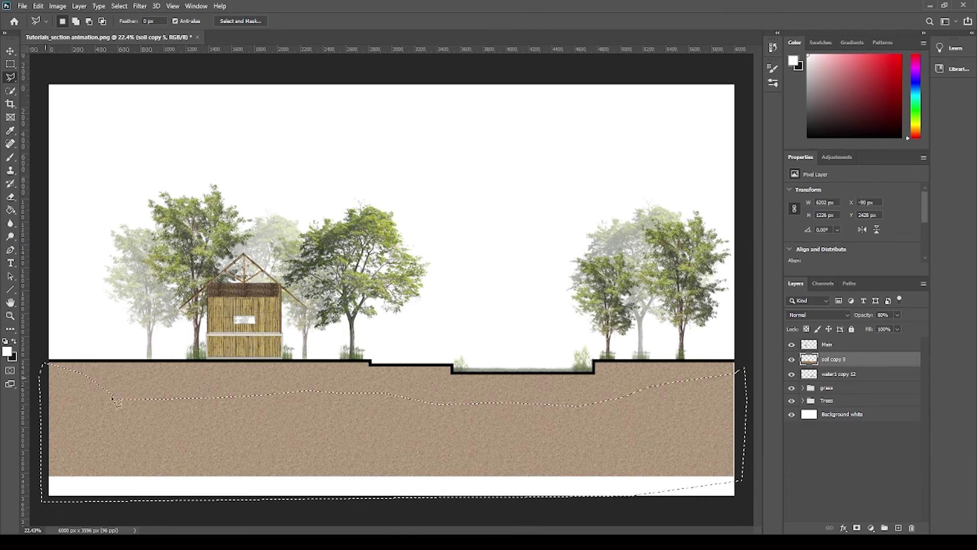
{"action": "key", "text": "Delete"}
{"action": "right_click", "coordinate": [280, 428]}
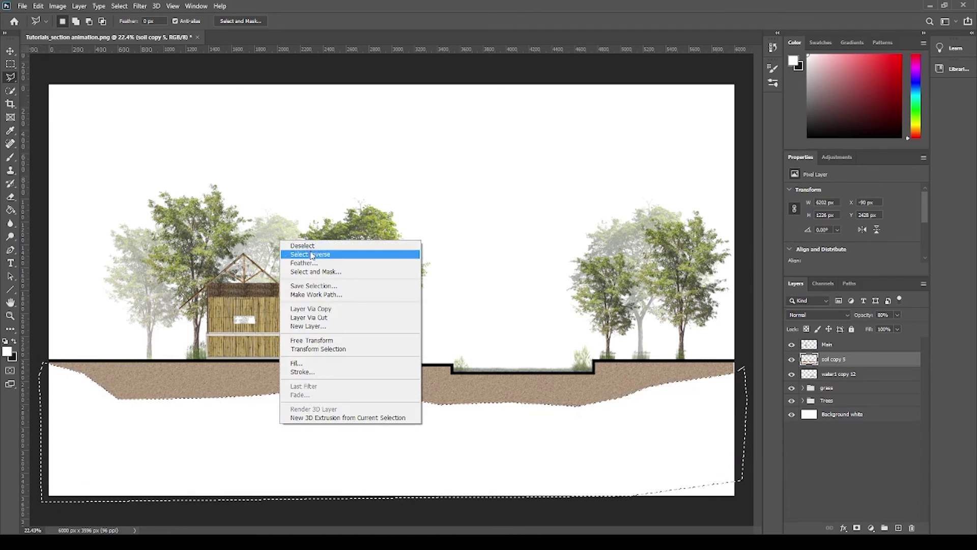
{"action": "left_click", "coordinate": [346, 254]}
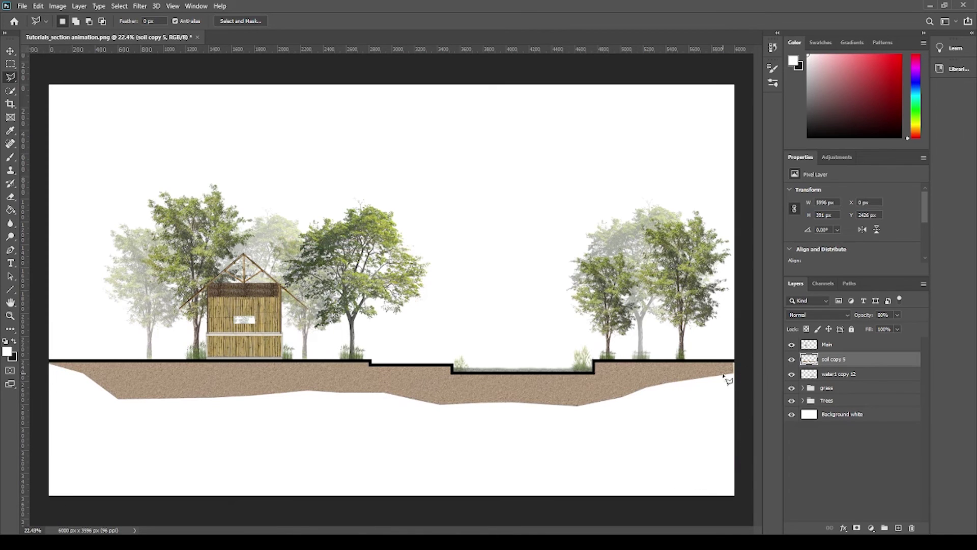
{"action": "scroll", "coordinate": [387, 397], "scroll_direction": "down", "scroll_amount": 2}
{"action": "scroll", "coordinate": [536, 395], "scroll_direction": "up", "scroll_amount": 1}
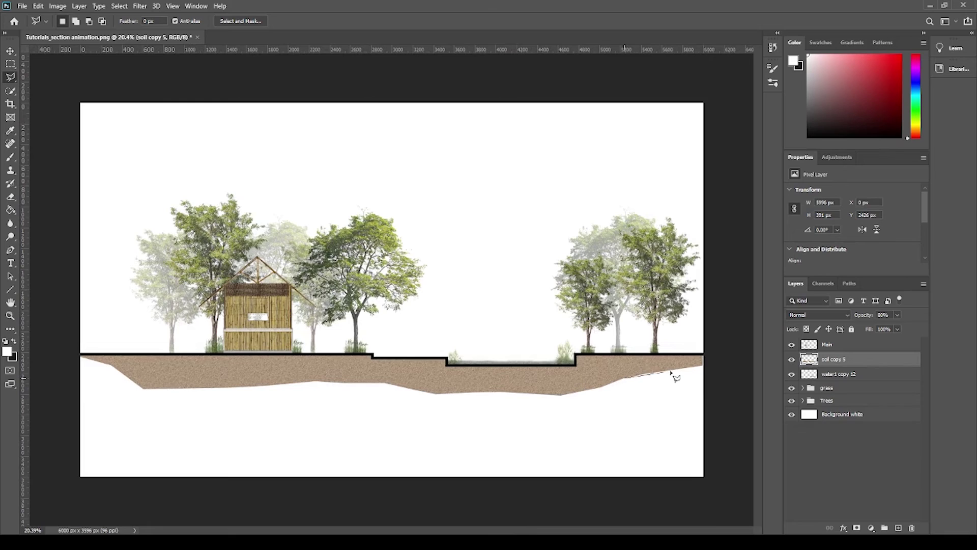
- Select a patch at the soil's right end, then discard that selection
{"action": "left_click", "coordinate": [717, 388]}
{"action": "double_click", "coordinate": [626, 389]}
{"action": "right_click", "coordinate": [617, 391]}
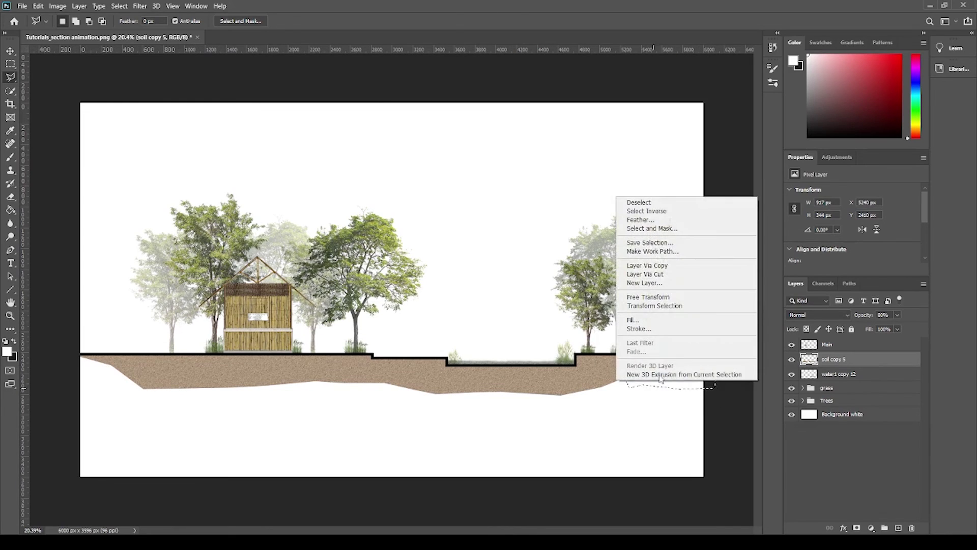
{"action": "left_click", "coordinate": [654, 206]}
{"action": "scroll", "coordinate": [507, 351], "scroll_direction": "down", "scroll_amount": 2}
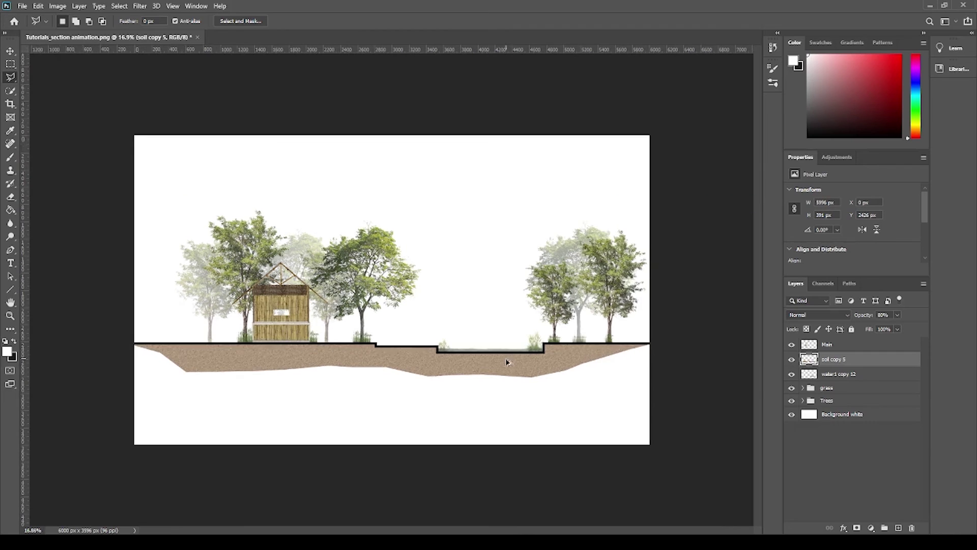
{"action": "scroll", "coordinate": [93, 399], "scroll_direction": "up", "scroll_amount": 3}
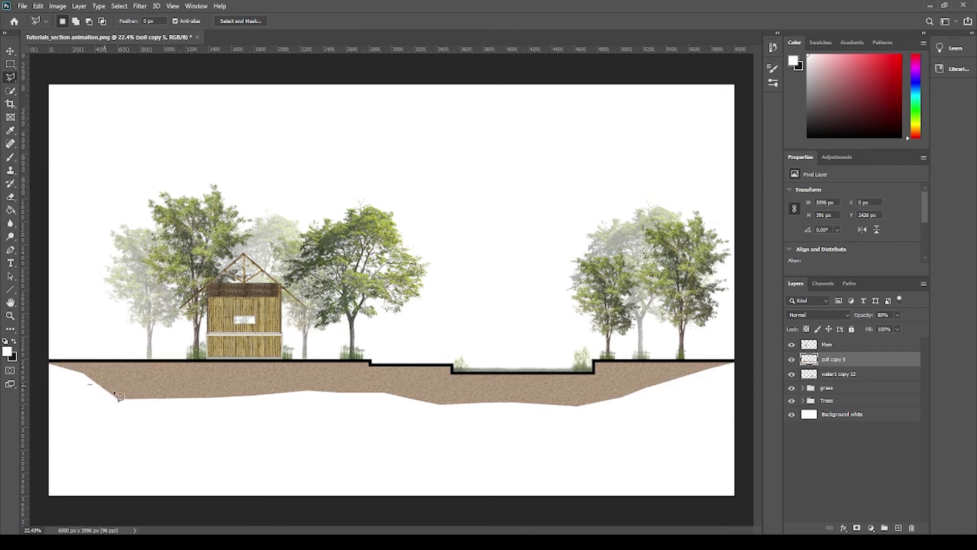
- Outline an angular region under the soil's left part, then clear the selection
{"action": "left_click", "coordinate": [295, 395]}
{"action": "left_click", "coordinate": [306, 409]}
{"action": "left_click", "coordinate": [237, 446]}
{"action": "left_click", "coordinate": [138, 449]}
{"action": "left_click", "coordinate": [72, 419]}
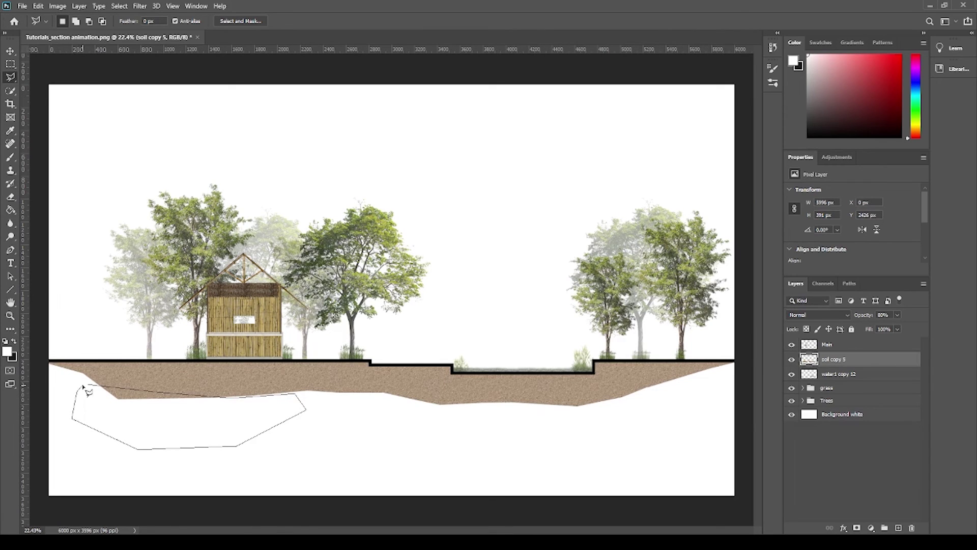
{"action": "left_click", "coordinate": [83, 386]}
{"action": "right_click", "coordinate": [241, 234]}
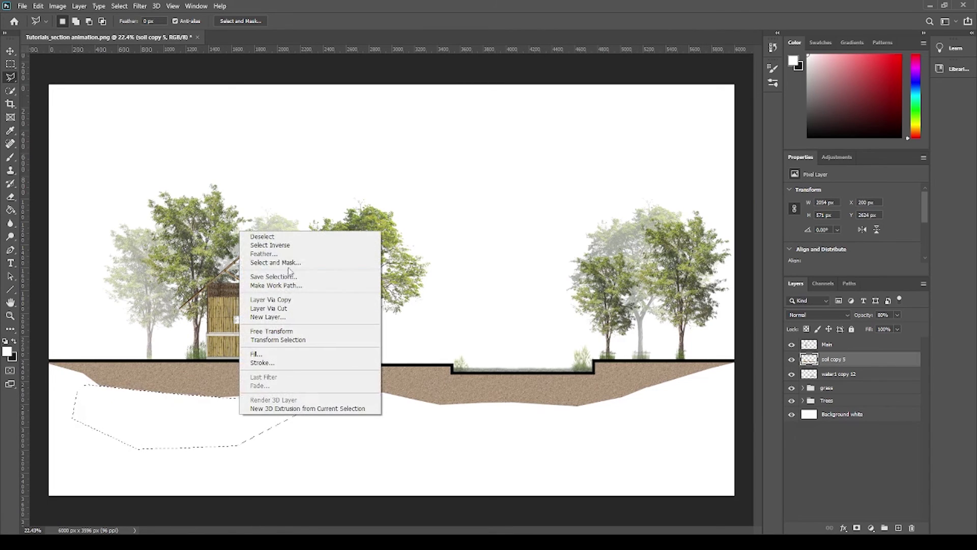
{"action": "left_click", "coordinate": [286, 238]}
{"action": "scroll", "coordinate": [346, 400], "scroll_direction": "down", "scroll_amount": 2}
{"action": "scroll", "coordinate": [377, 382], "scroll_direction": "up", "scroll_amount": 3}
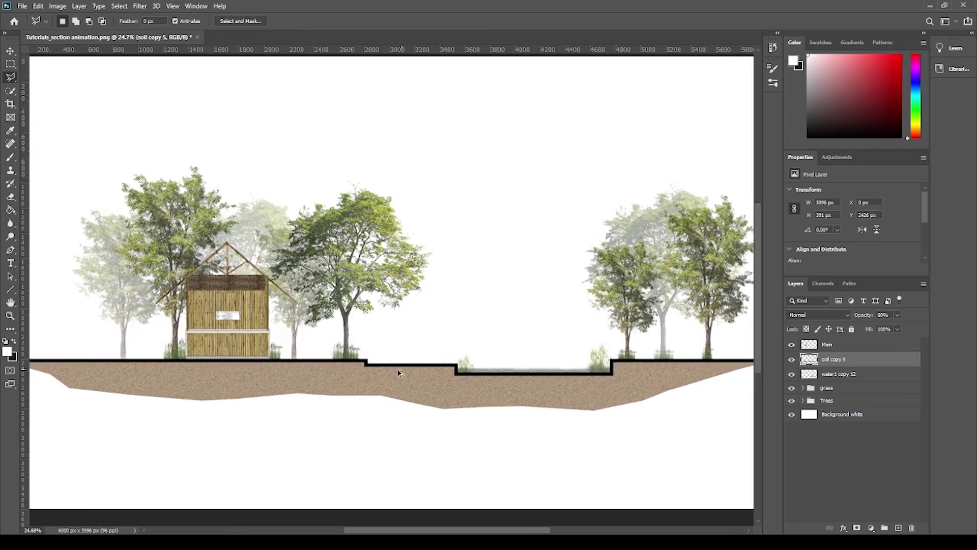
{"action": "scroll", "coordinate": [458, 377], "scroll_direction": "down", "scroll_amount": 2}
{"action": "scroll", "coordinate": [410, 396], "scroll_direction": "up", "scroll_amount": 1}
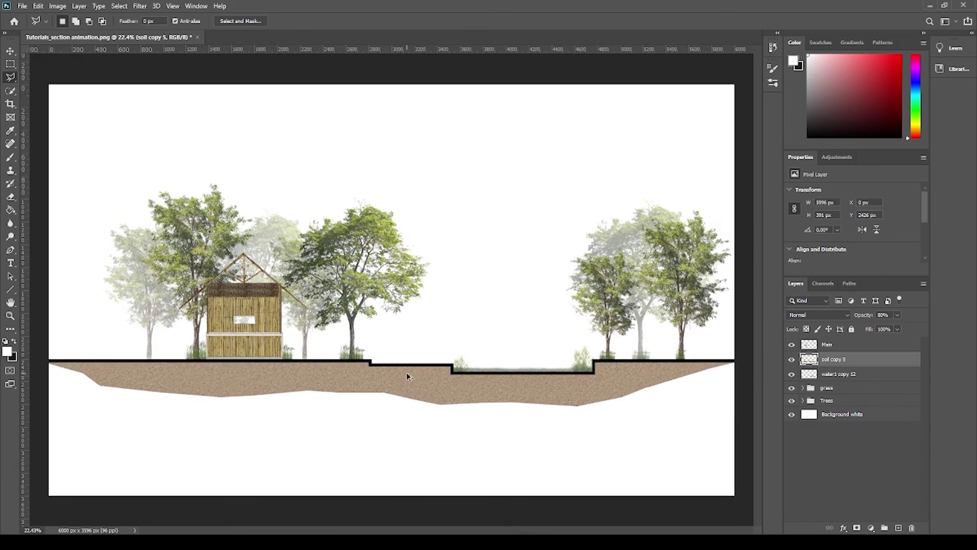
{"action": "scroll", "coordinate": [408, 376], "scroll_direction": "down", "scroll_amount": 1}
- Switch to the Eraser with a soft round brush of about 243 px
{"action": "key", "text": "v"}
{"action": "key", "text": "e"}
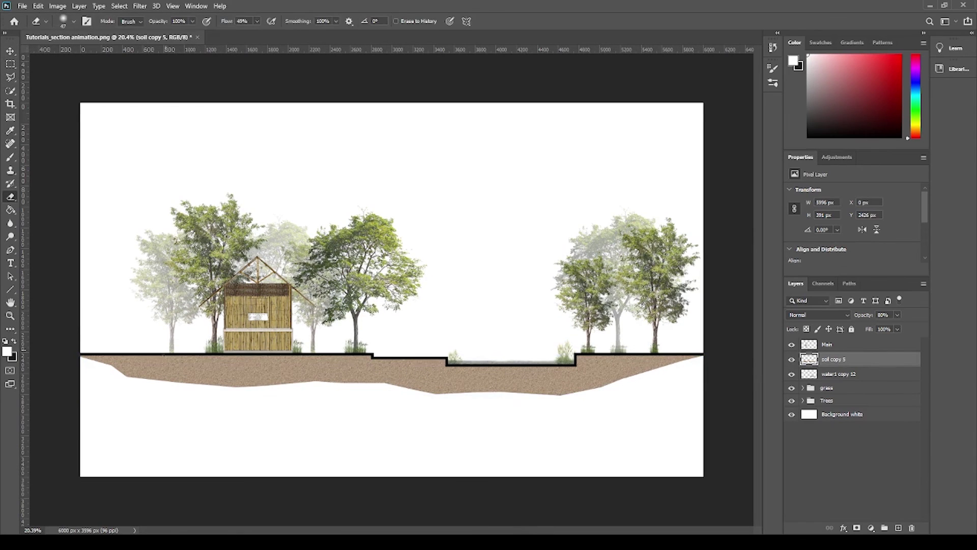
{"action": "left_click", "coordinate": [75, 21]}
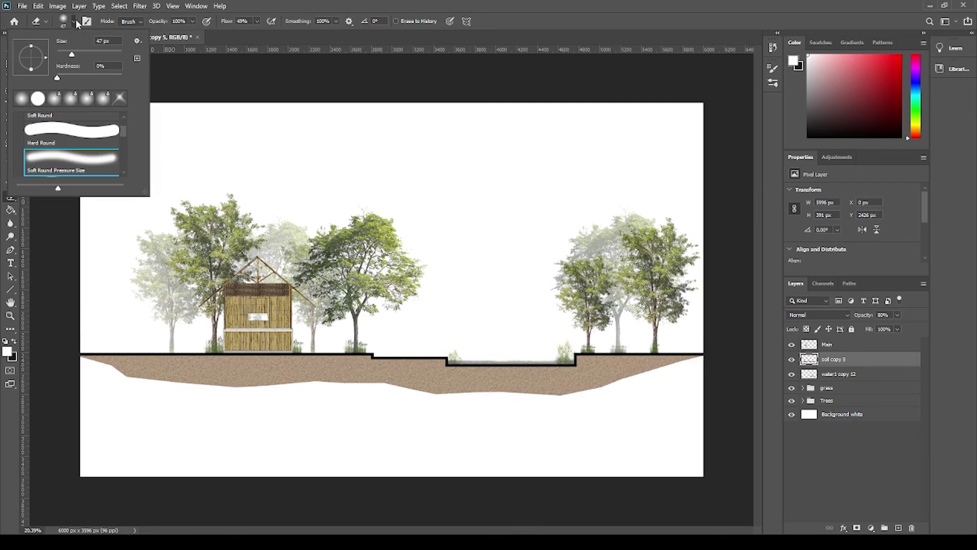
{"action": "left_click_drag", "start_coordinate": [71, 52], "coordinate": [106, 51]}
{"action": "left_click", "coordinate": [77, 360]}
- Erase softly along the soil's lower edge across the section width
{"action": "mouse_move", "coordinate": [76, 361]}
{"action": "left_mouse_down"}
{"action": "mouse_move", "coordinate": [193, 388]}
{"action": "mouse_move", "coordinate": [117, 379]}
{"action": "mouse_move", "coordinate": [144, 387]}
{"action": "mouse_move", "coordinate": [83, 367]}
{"action": "mouse_move", "coordinate": [268, 393]}
{"action": "mouse_move", "coordinate": [184, 395]}
{"action": "mouse_move", "coordinate": [323, 389]}
{"action": "mouse_move", "coordinate": [235, 390]}
{"action": "mouse_move", "coordinate": [304, 383]}
{"action": "mouse_move", "coordinate": [506, 399]}
{"action": "mouse_move", "coordinate": [395, 399]}
{"action": "mouse_move", "coordinate": [599, 392]}
{"action": "mouse_move", "coordinate": [567, 406]}
{"action": "mouse_move", "coordinate": [648, 387]}
{"action": "mouse_move", "coordinate": [606, 393]}
{"action": "mouse_move", "coordinate": [709, 355]}
{"action": "mouse_move", "coordinate": [596, 400]}
{"action": "mouse_move", "coordinate": [650, 386]}
{"action": "mouse_move", "coordinate": [659, 380]}
{"action": "mouse_move", "coordinate": [602, 396]}
{"action": "left_mouse_up"}
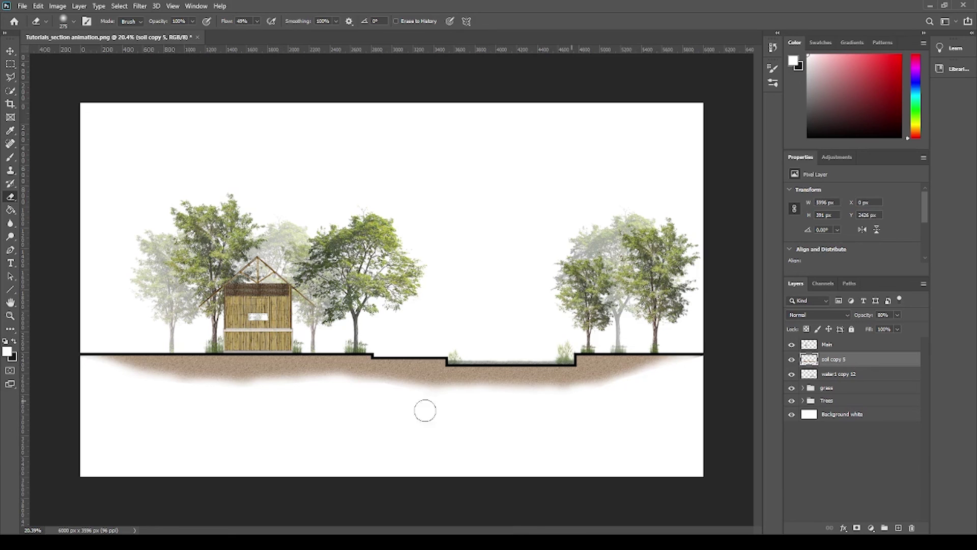
{"action": "scroll", "coordinate": [421, 430], "scroll_direction": "down", "scroll_amount": 1}
{"action": "scroll", "coordinate": [281, 377], "scroll_direction": "up", "scroll_amount": 1}
{"action": "scroll", "coordinate": [310, 397], "scroll_direction": "up", "scroll_amount": 1}
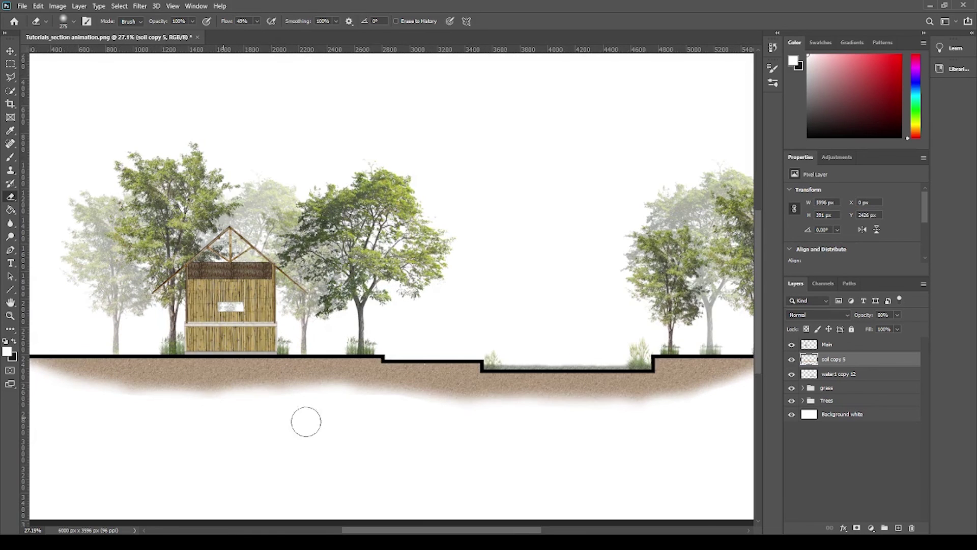
{"action": "scroll", "coordinate": [349, 428], "scroll_direction": "down", "scroll_amount": 2}
{"action": "scroll", "coordinate": [349, 428], "scroll_direction": "down", "scroll_amount": 1}
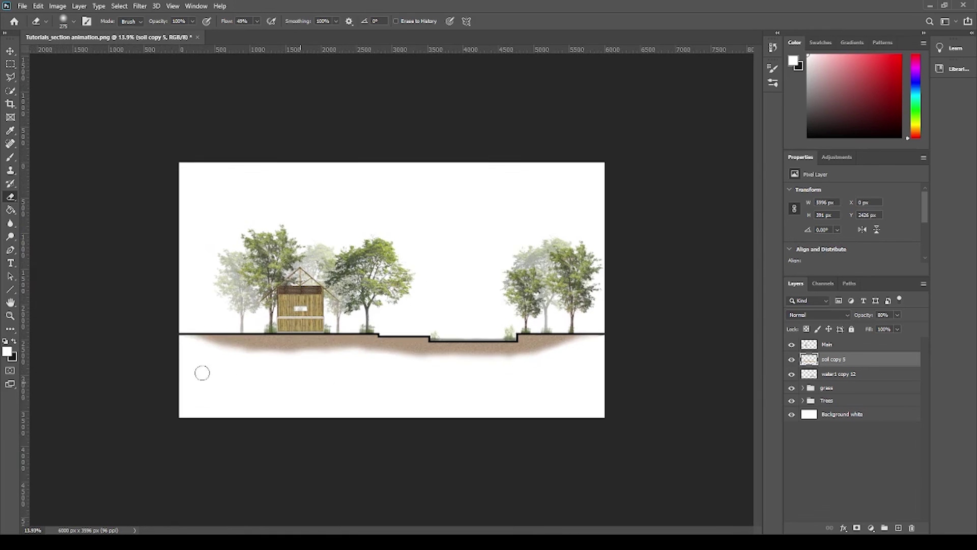
{"action": "scroll", "coordinate": [354, 352], "scroll_direction": "up", "scroll_amount": 1}
{"action": "scroll", "coordinate": [330, 359], "scroll_direction": "up", "scroll_amount": 1}
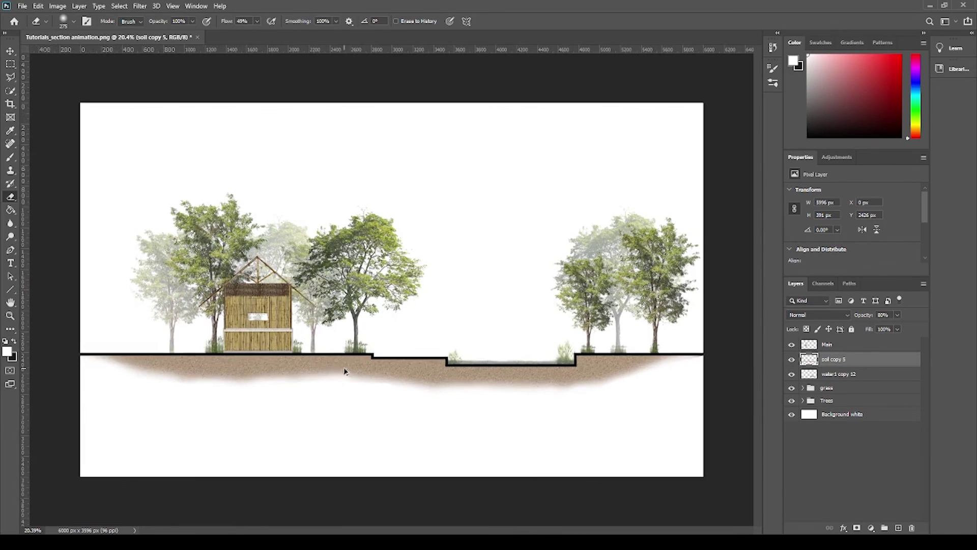
{"action": "scroll", "coordinate": [344, 371], "scroll_direction": "up", "scroll_amount": 1}
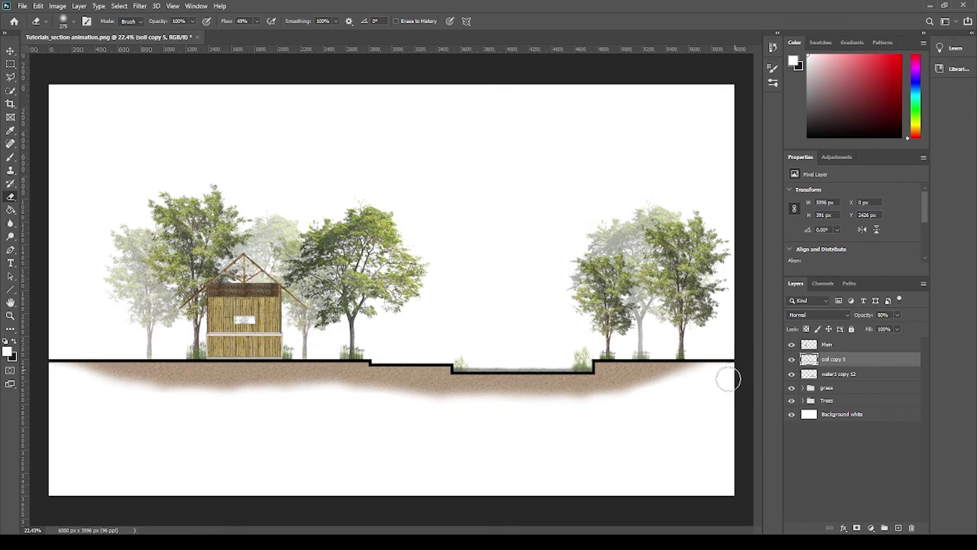
{"action": "scroll", "coordinate": [384, 424], "scroll_direction": "down", "scroll_amount": 2}
{"action": "scroll", "coordinate": [385, 423], "scroll_direction": "up", "scroll_amount": 1}
{"action": "scroll", "coordinate": [377, 419], "scroll_direction": "up", "scroll_amount": 1}
- Save the document in Photoshop format as Tutorials_section animation.psd
{"action": "left_click", "coordinate": [23, 7]}
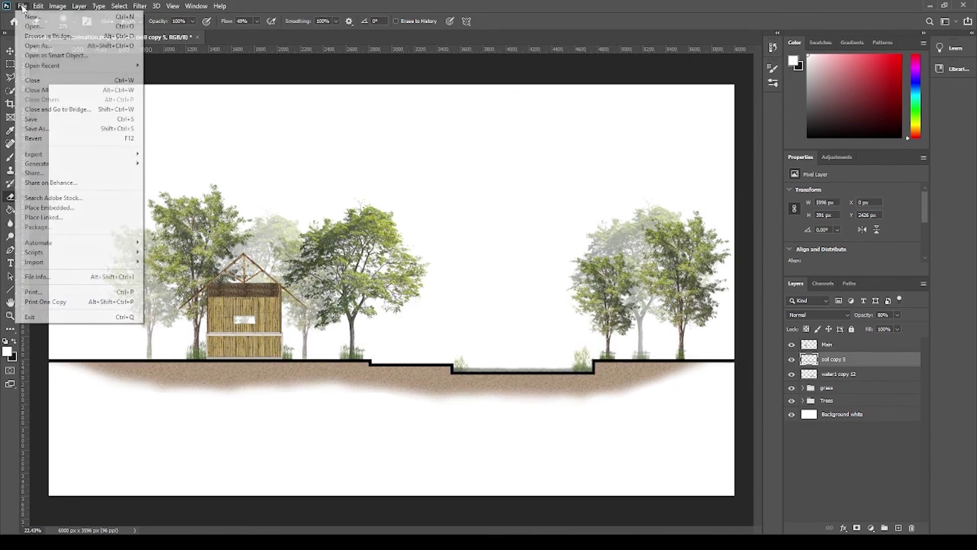
{"action": "left_click", "coordinate": [39, 120]}
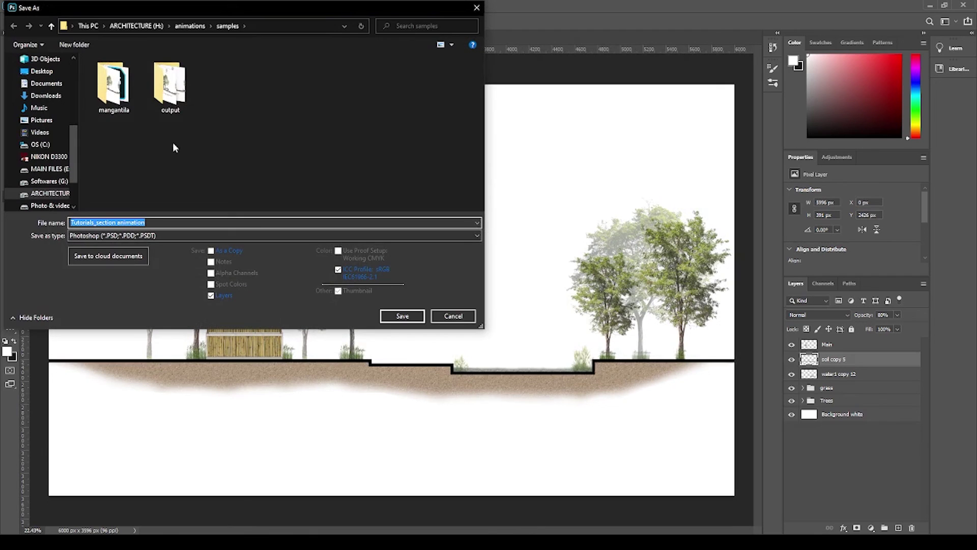
{"action": "left_click", "coordinate": [402, 316]}
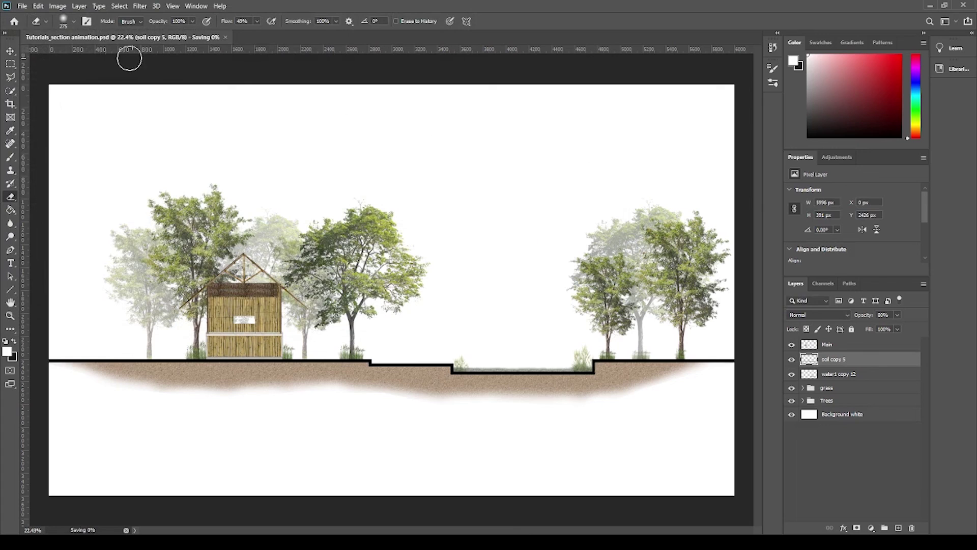
- Save a PNG copy with 'ited' appended to the file name, accepting medium file size
{"action": "left_click", "coordinate": [22, 6]}
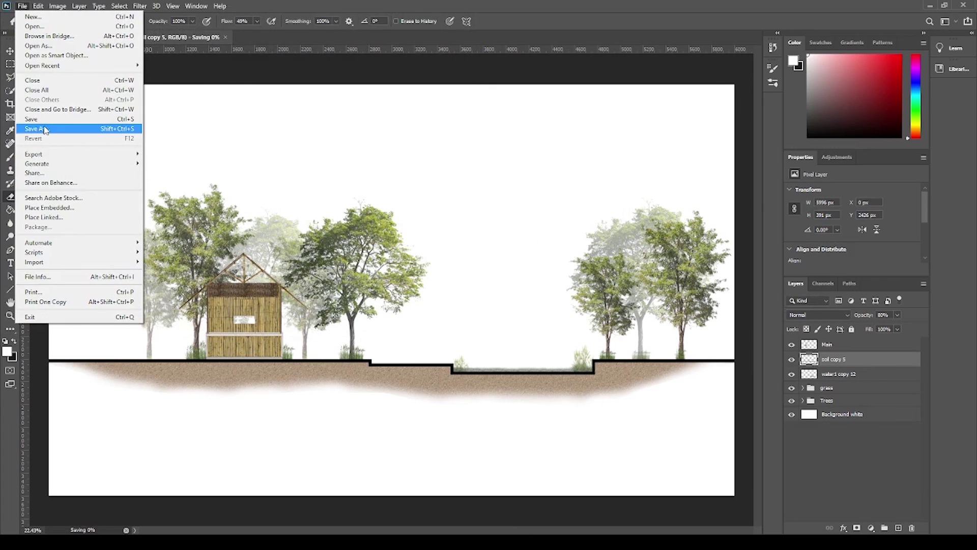
{"action": "left_click", "coordinate": [50, 129]}
{"action": "left_click", "coordinate": [496, 210]}
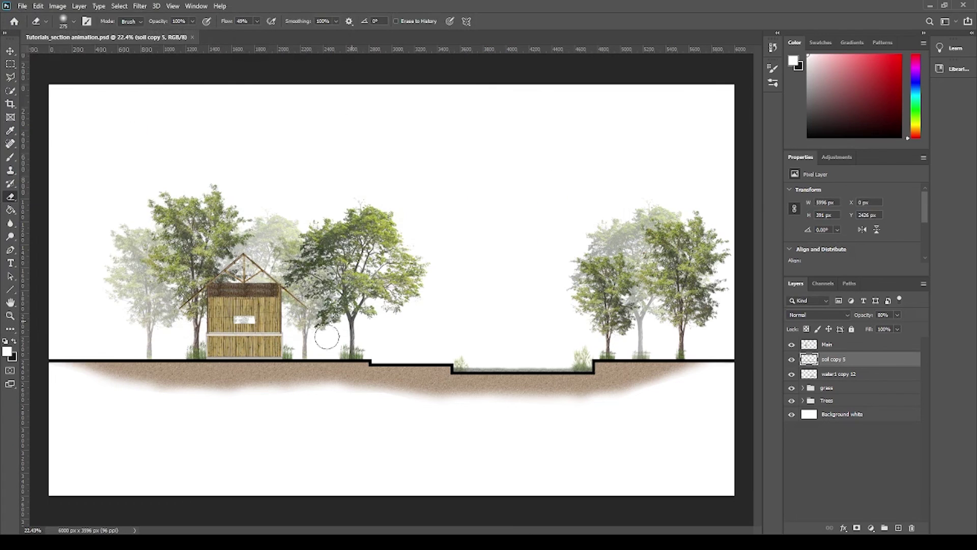
{"action": "left_click", "coordinate": [22, 6]}
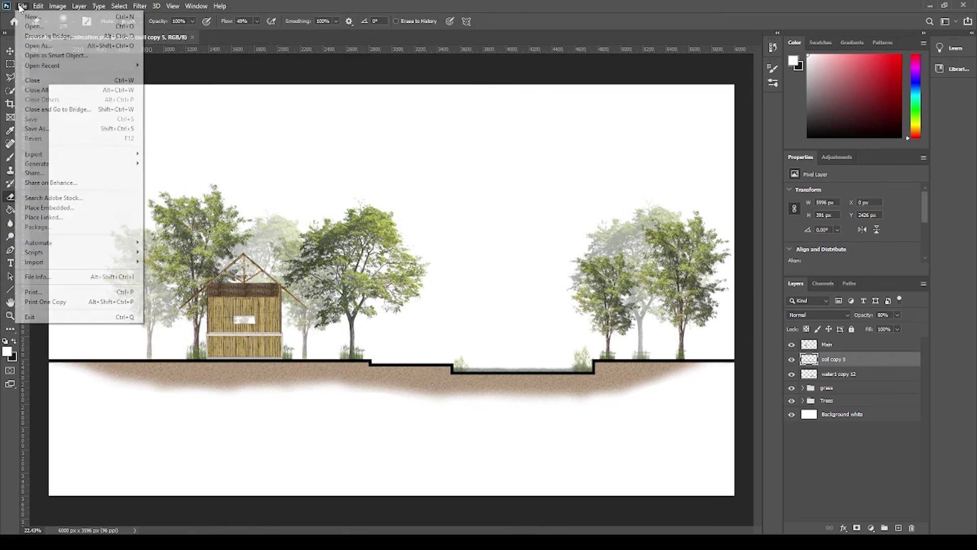
{"action": "left_click", "coordinate": [50, 131]}
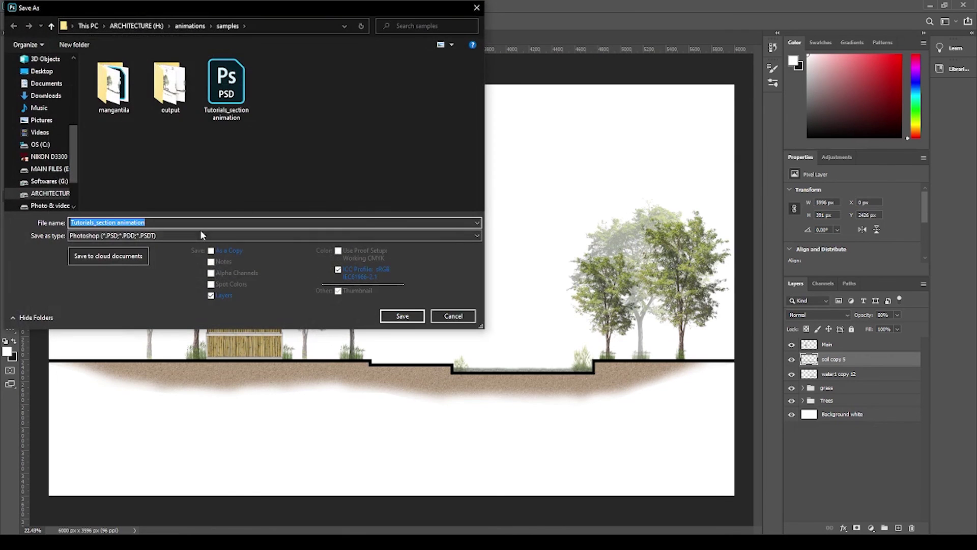
{"action": "left_click", "coordinate": [207, 224]}
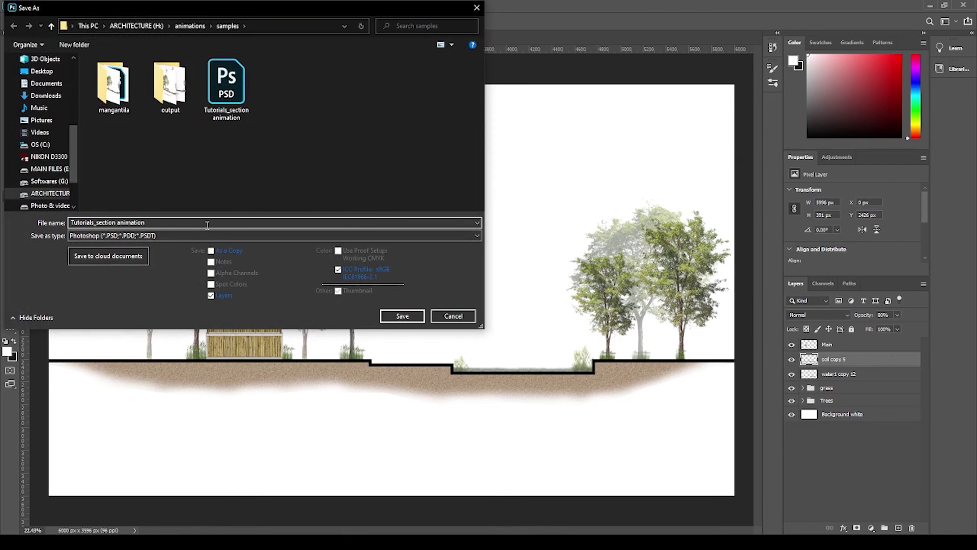
{"action": "left_click", "coordinate": [162, 240]}
{"action": "left_click", "coordinate": [101, 376]}
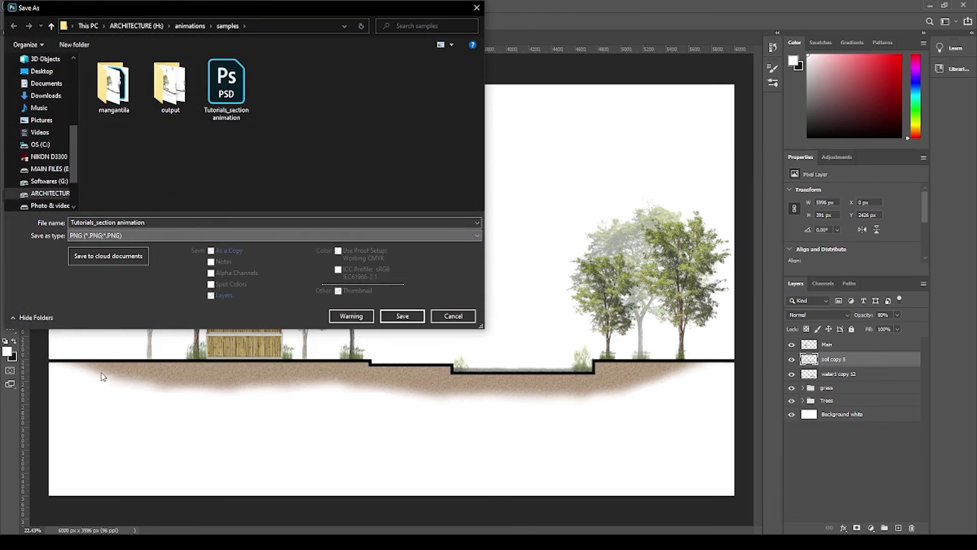
{"action": "left_click", "coordinate": [191, 224]}
{"action": "type", "text": "_ed"}
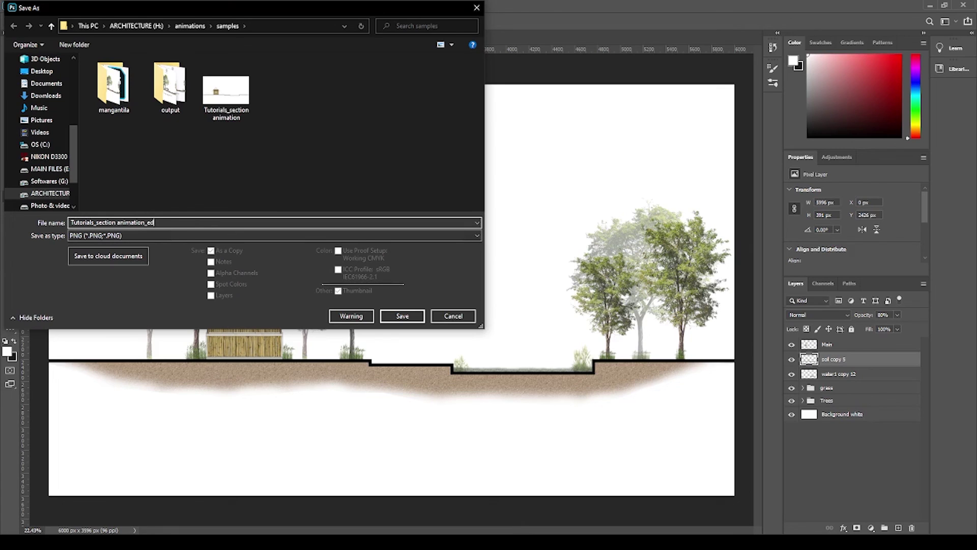
{"action": "type", "text": "ited"}
{"action": "key", "text": "Return"}
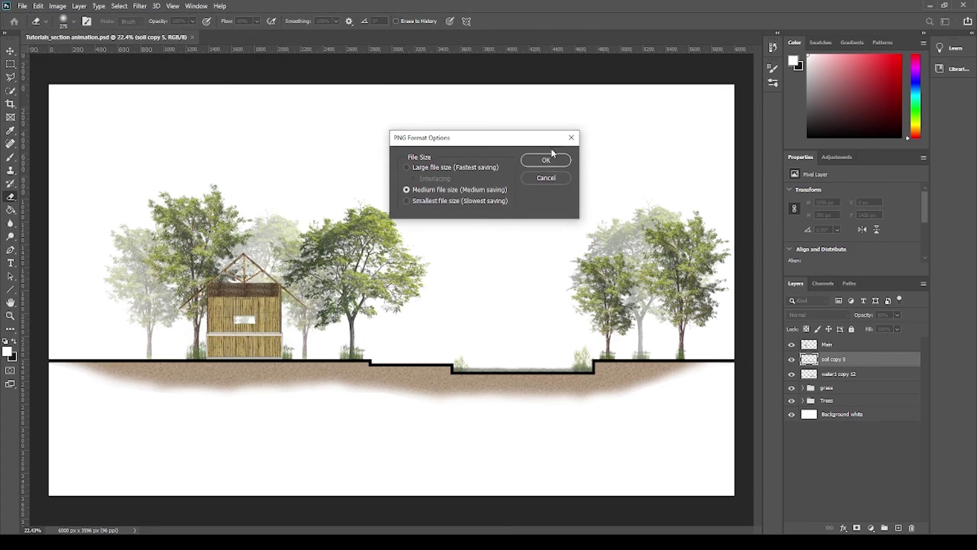
{"action": "left_click", "coordinate": [544, 160]}
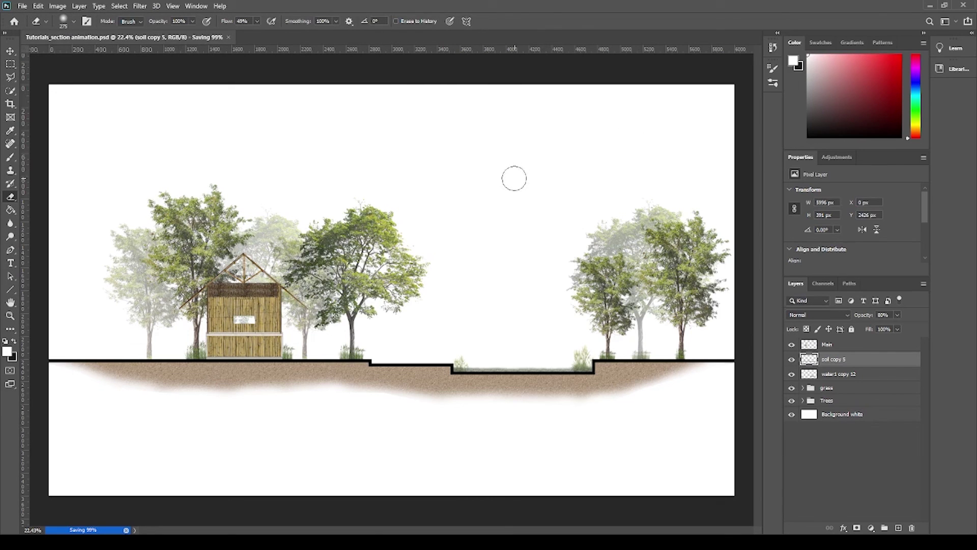